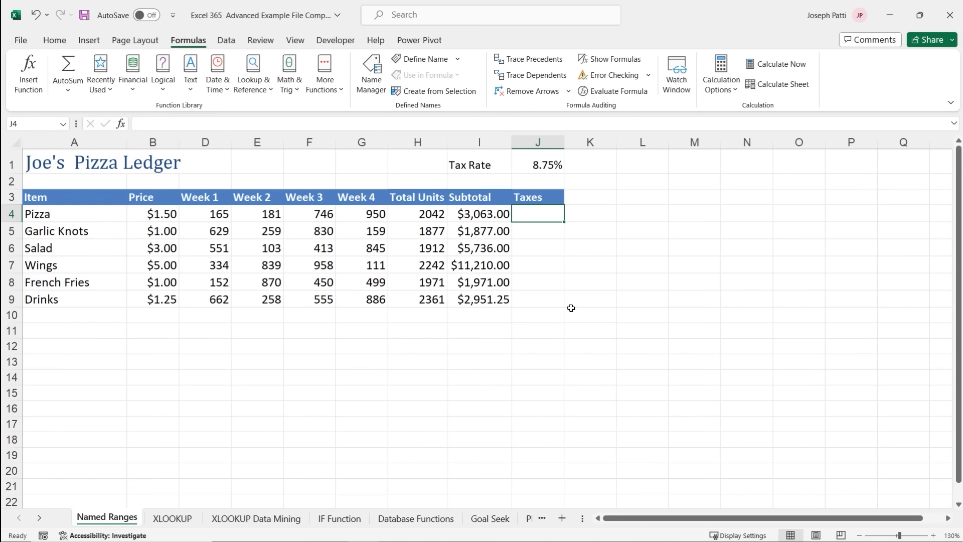
# Calculate the Pizza tax in J4 with =I4*J1 and fill the formula down through J9.
pyautogui.write('=')
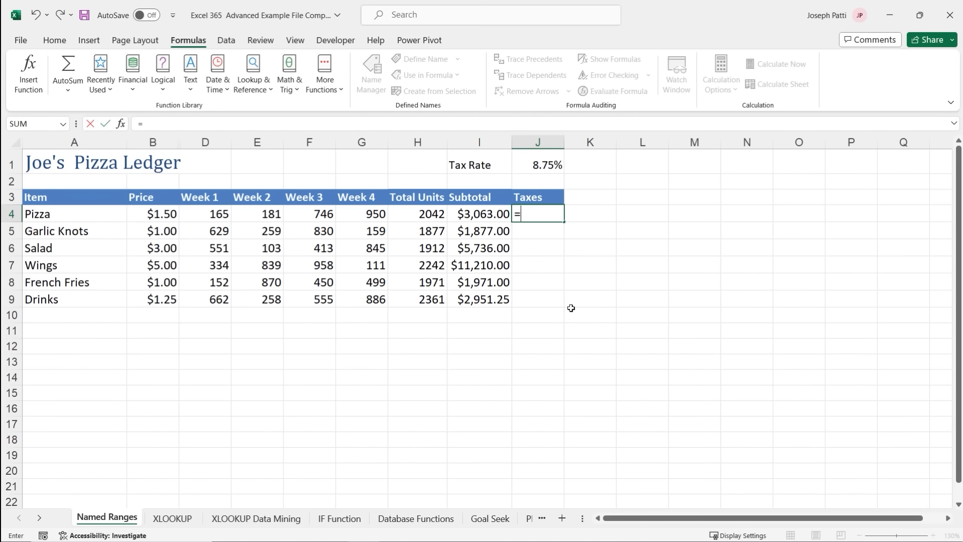
pyautogui.click(481, 216)
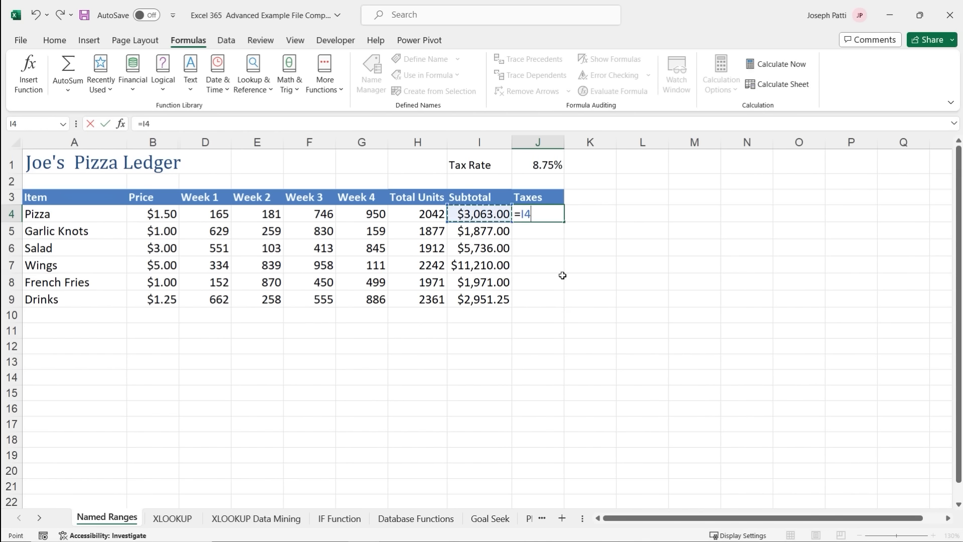
pyautogui.write('*')
pyautogui.click(538, 165)
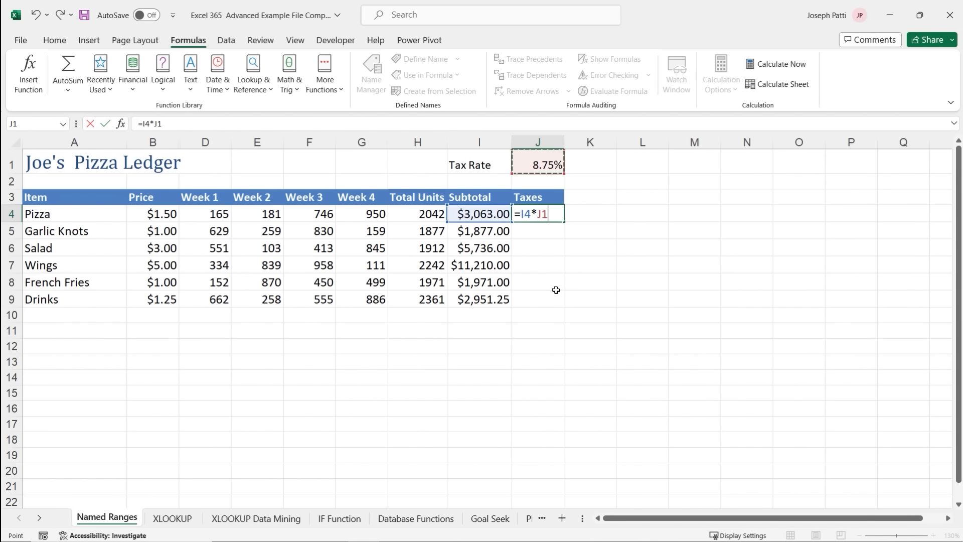
pyautogui.press('Return')
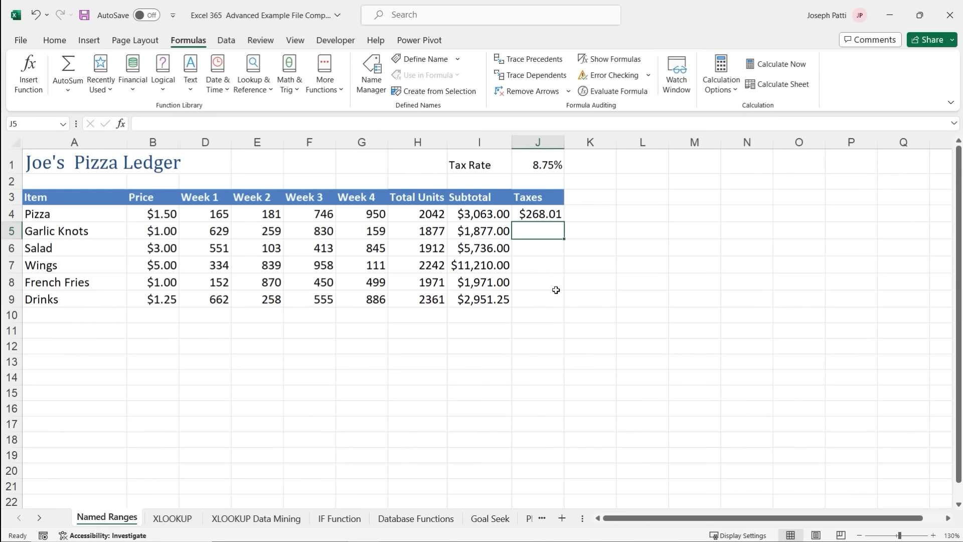
pyautogui.click(553, 216)
pyautogui.moveTo(563, 222); pyautogui.dragTo(568, 313)
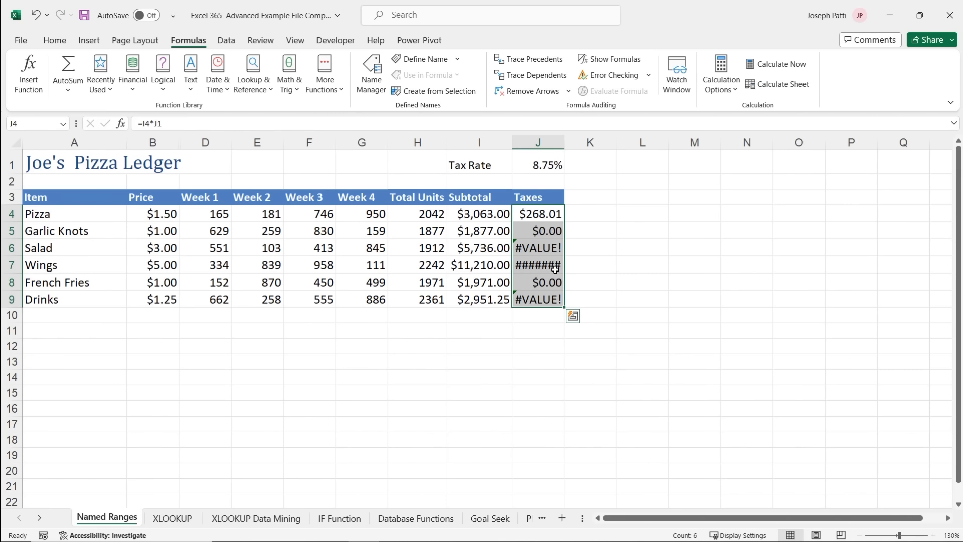
# Make the tax rate reference absolute in the J4 formula so it reads =I4*$J$1.
pyautogui.doubleClick(539, 219)
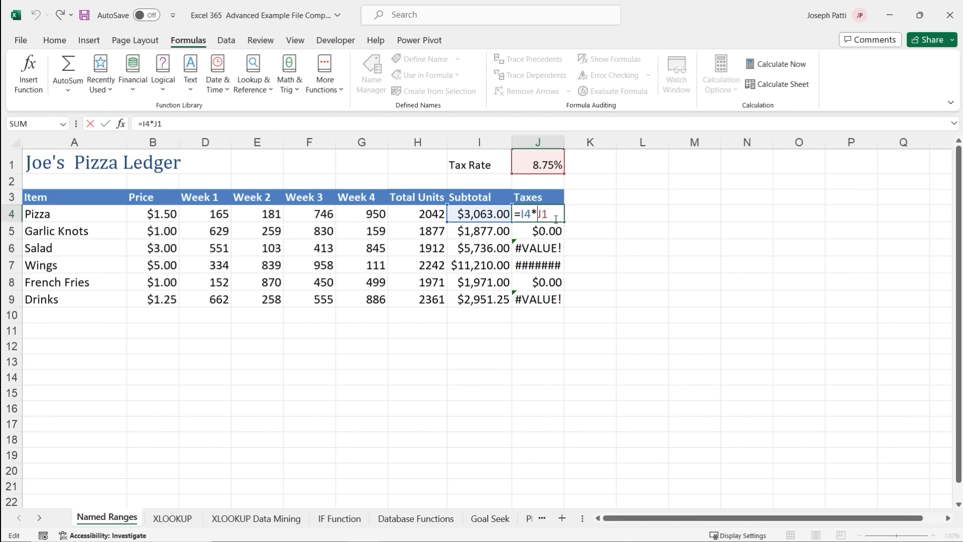
pyautogui.write('$')
pyautogui.click(549, 214)
pyautogui.write('$')
pyautogui.press('Return')
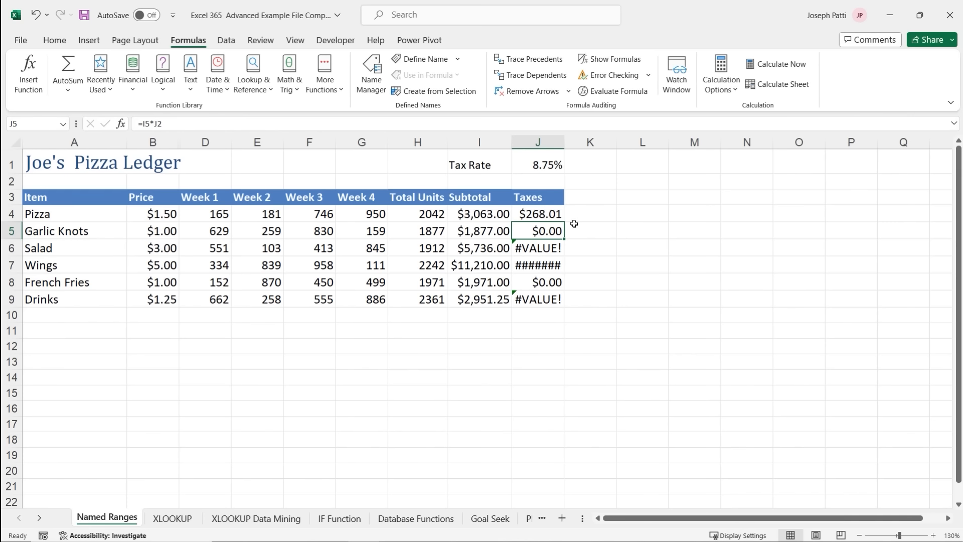
# Fill the absolute-reference formula from J4 down through J9 and clear the range J4:J9.
pyautogui.click(554, 211)
pyautogui.doubleClick(564, 220)
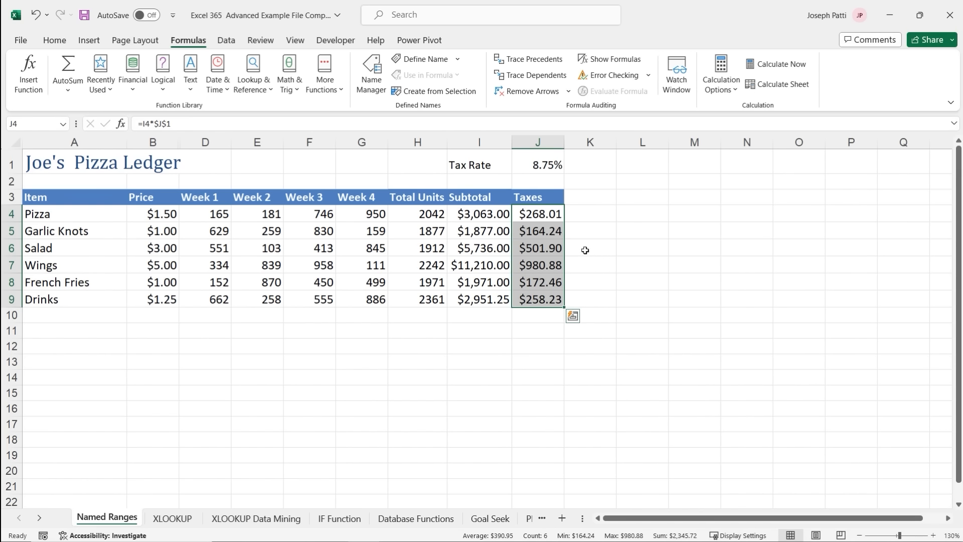
pyautogui.moveTo(552, 216); pyautogui.dragTo(555, 297)
pyautogui.press('Delete')
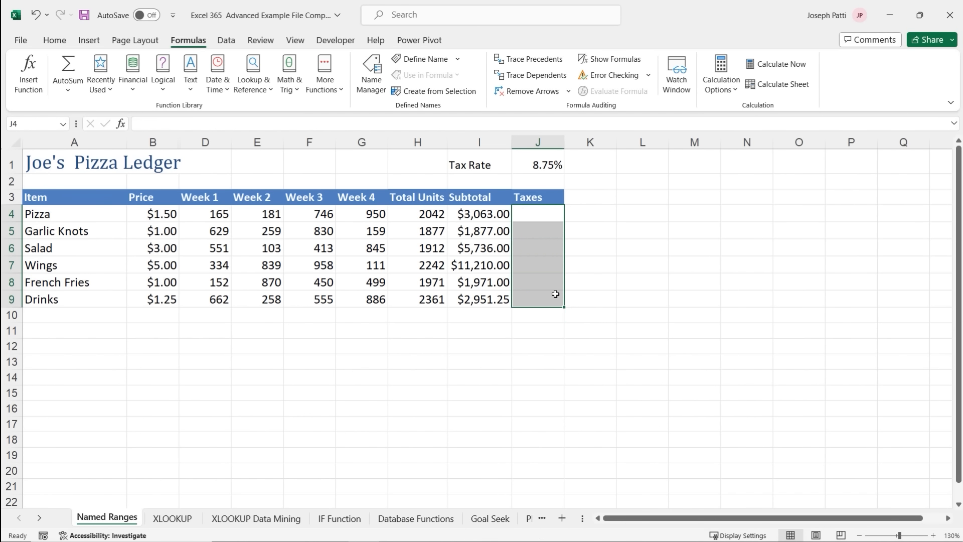
# Try to name cell J1 "Tax Rate" with a space between the words.
pyautogui.click(534, 167)
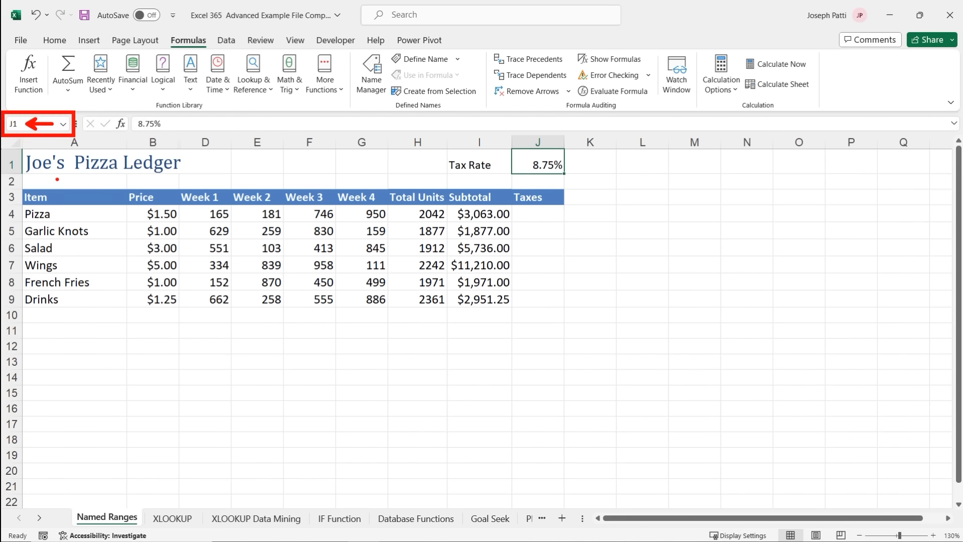
pyautogui.click(26, 127)
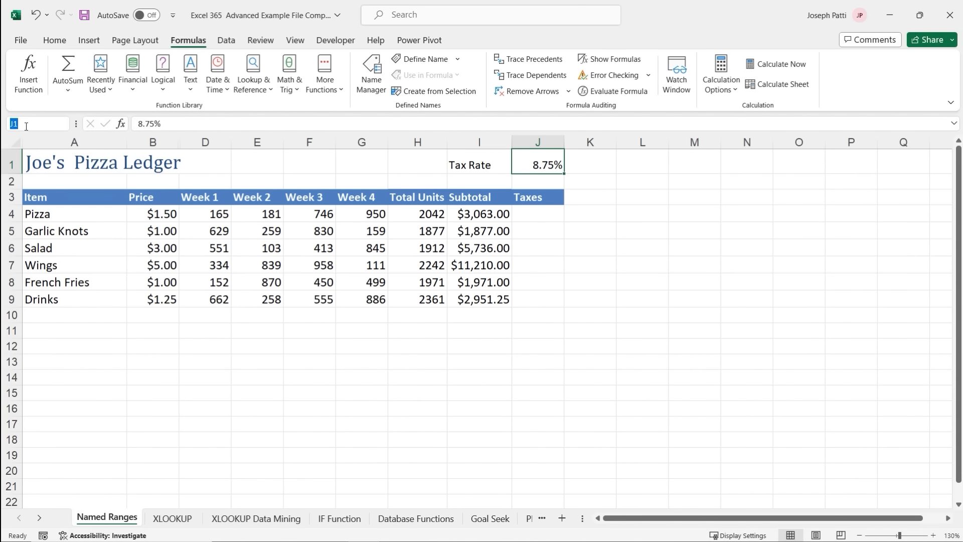
pyautogui.write('Joe')
pyautogui.press('Return')
pyautogui.press('BackSpace')
pyautogui.press('BackSpace')
pyautogui.press('BackSpace')
pyautogui.write('Tax Rate')
pyautogui.press('Return')
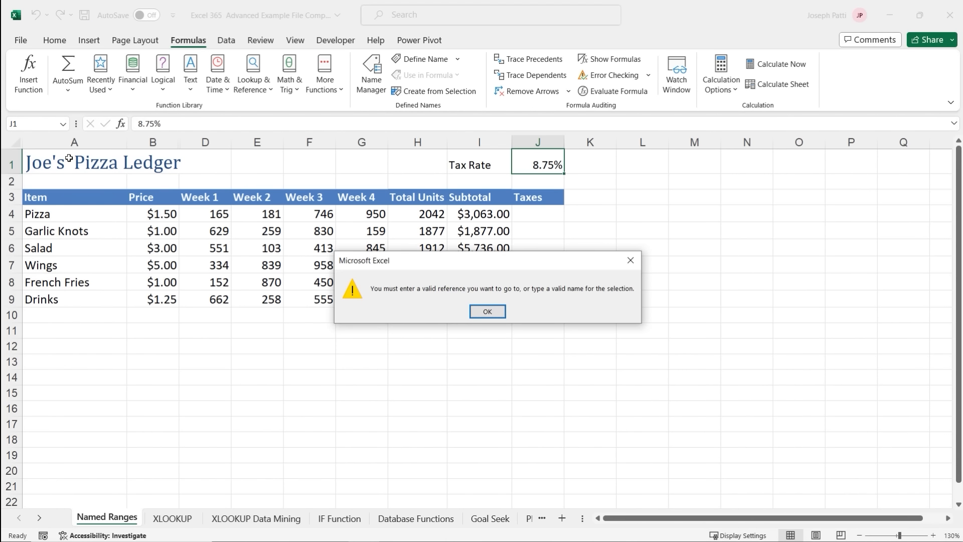
pyautogui.click(482, 312)
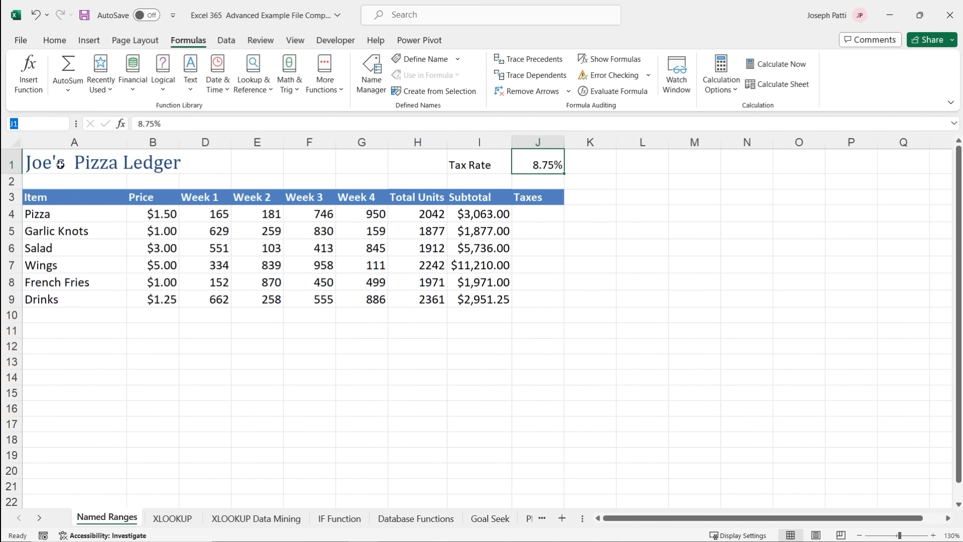
# Define the name Tax_Rate for cell J1, using an underscore instead of a space.
pyautogui.write('TaxRate')
pyautogui.press('BackSpace')
pyautogui.press('BackSpace')
pyautogui.press('BackSpace')
pyautogui.press('BackSpace')
pyautogui.write('_Rate')
pyautogui.press('Return')
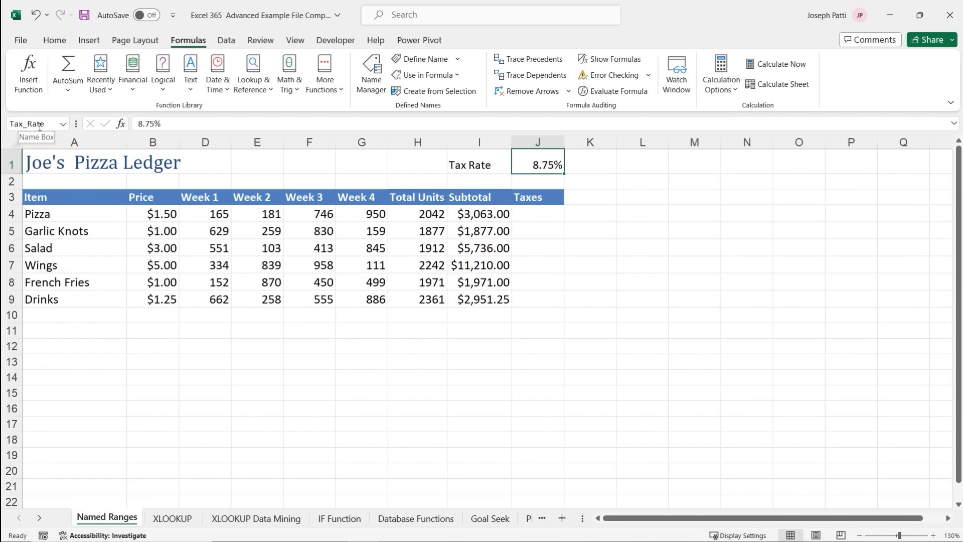
# Enter =I4*Tax_Rate in J4, picking the tax rate cell itself as the second reference.
pyautogui.click(540, 215)
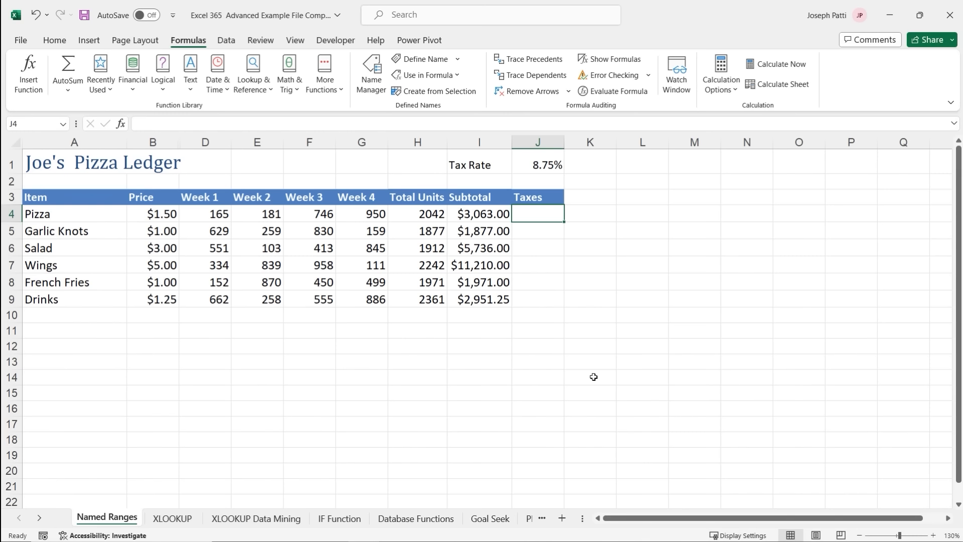
pyautogui.write('=')
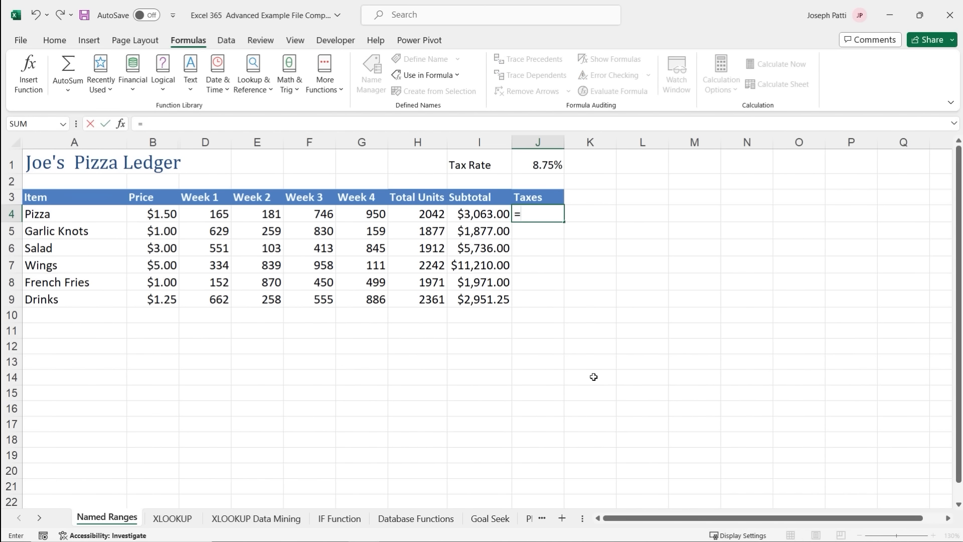
pyautogui.click(490, 219)
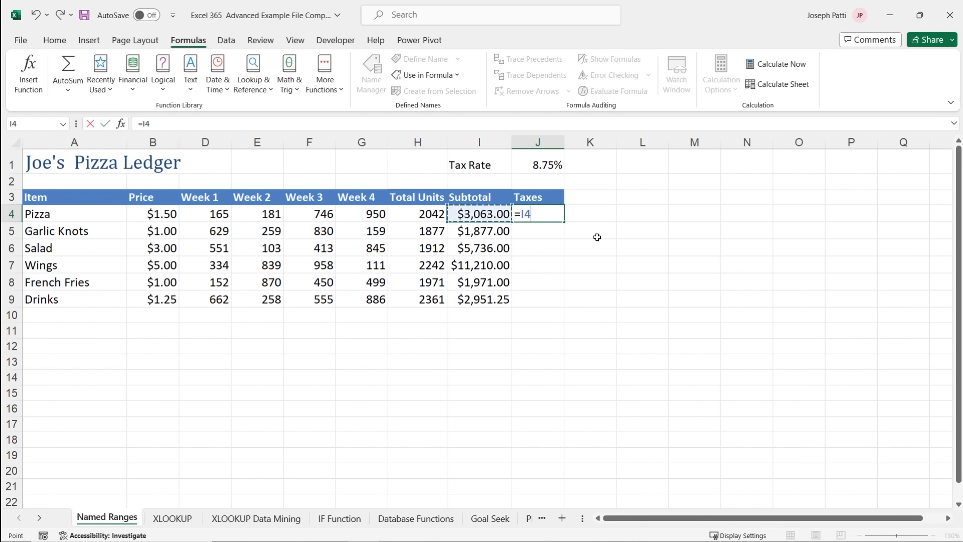
pyautogui.write('*')
pyautogui.click(539, 165)
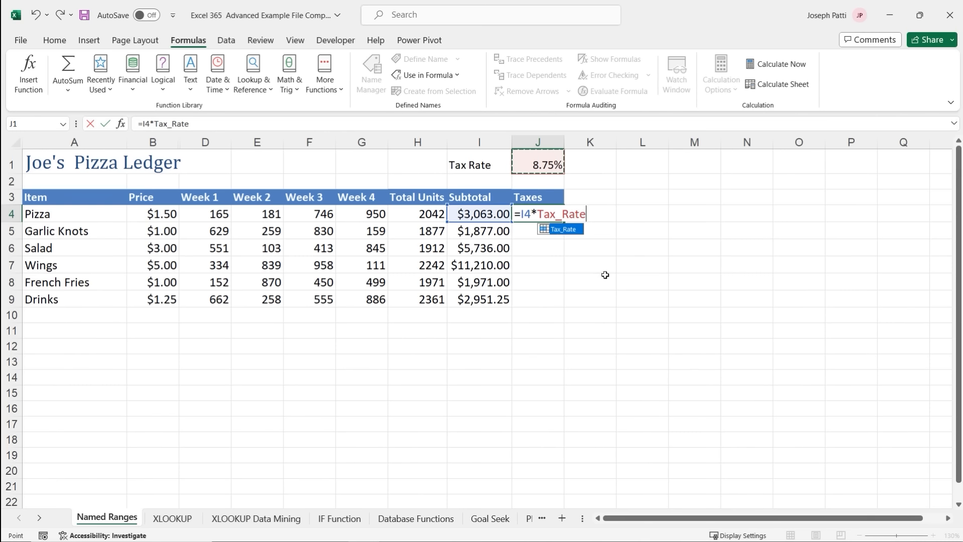
pyautogui.press('Return')
# Fill the Tax_Rate formula from J4 down through J9 and clear the Taxes values in J4:J9.
pyautogui.click(560, 219)
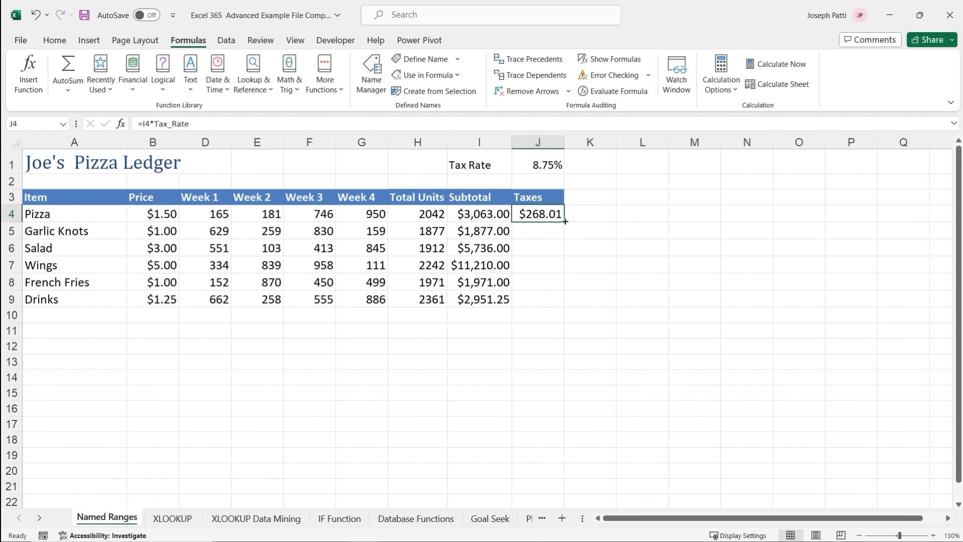
pyautogui.doubleClick(565, 221)
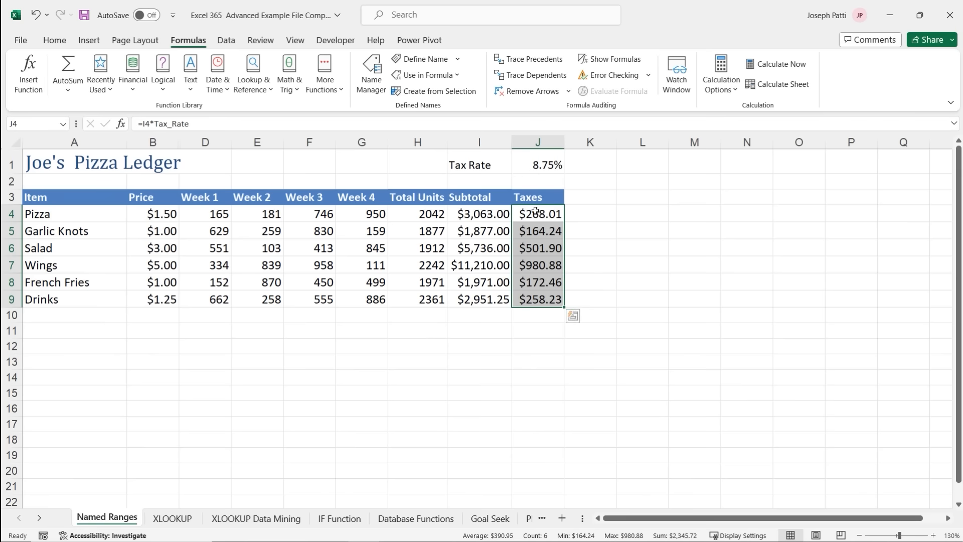
pyautogui.press('Delete')
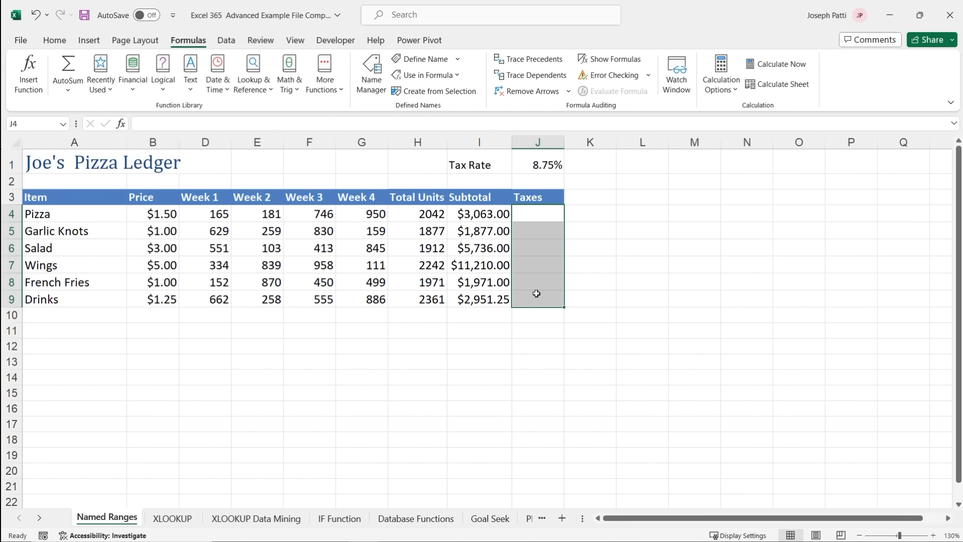
# Enter =I4*Tax_Rate in J4, inserting the name from the defined names, and fill the formula down through J9.
pyautogui.click(539, 216)
pyautogui.write('=')
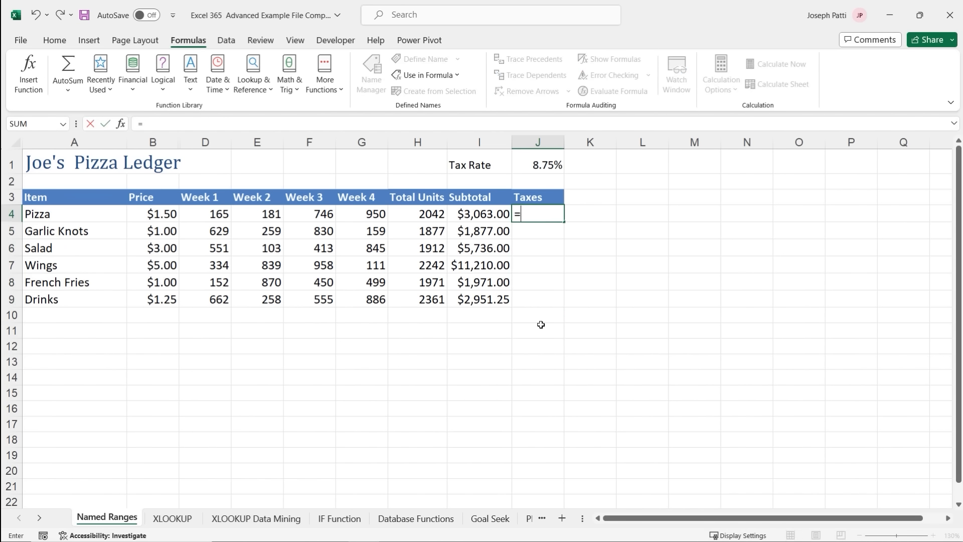
pyautogui.click(490, 213)
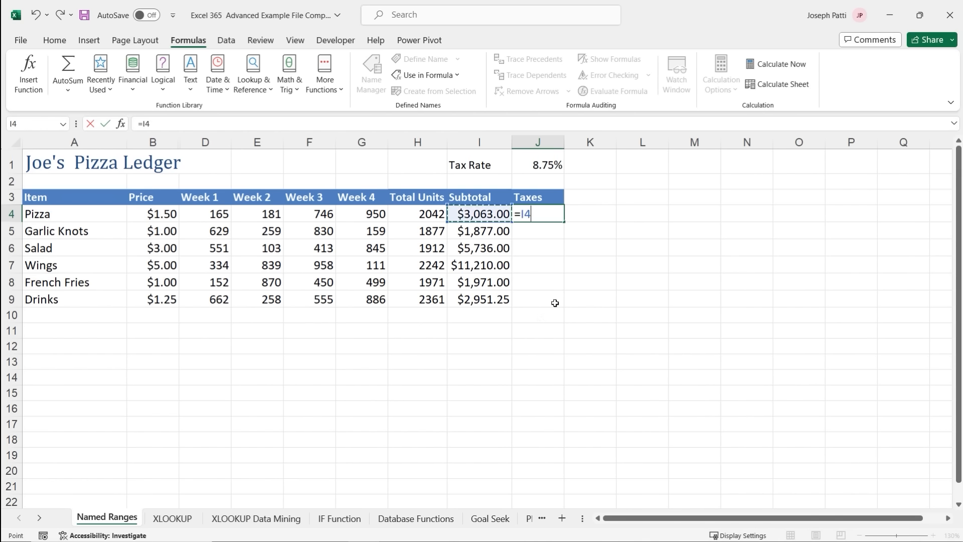
pyautogui.write('*')
pyautogui.click(436, 77)
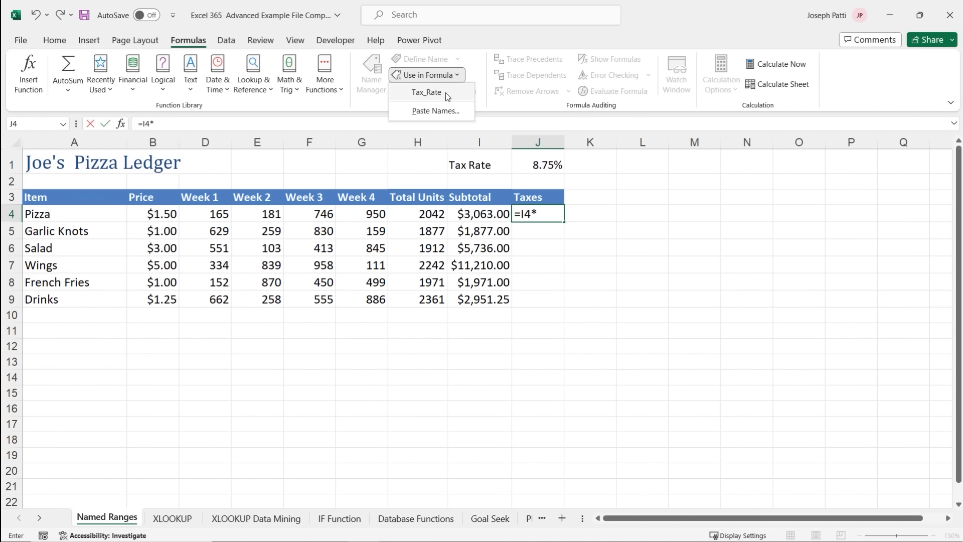
pyautogui.click(429, 92)
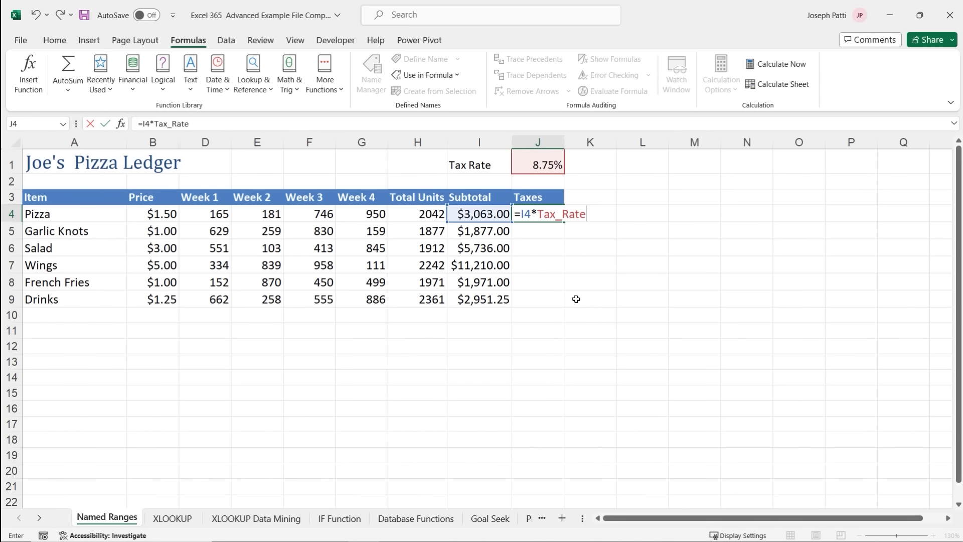
pyautogui.press('Return')
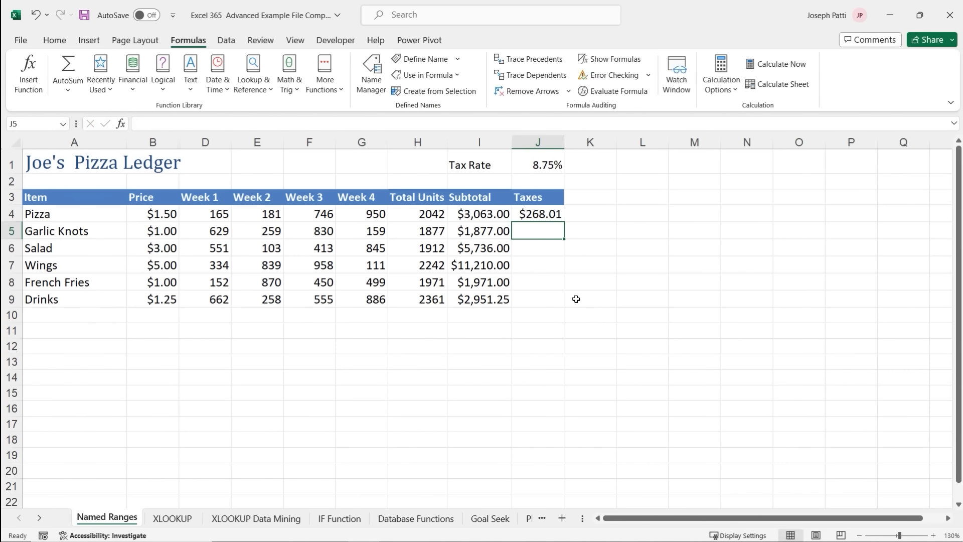
pyautogui.click(554, 219)
pyautogui.moveTo(564, 222); pyautogui.dragTo(555, 298)
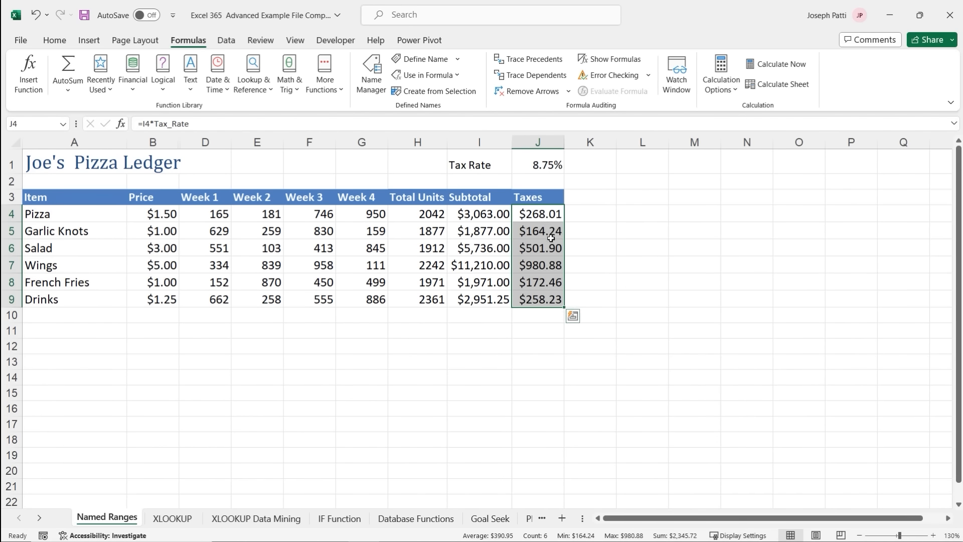
# Try the defined name elsewhere by entering =.1*Tax_Rate in M5, and clear that cell.
pyautogui.click(691, 231)
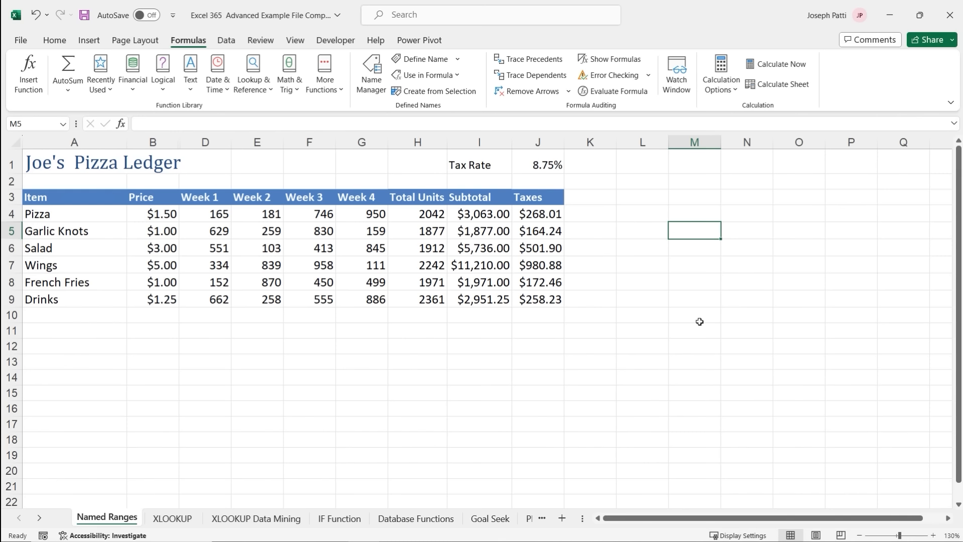
pyautogui.write('.1*')
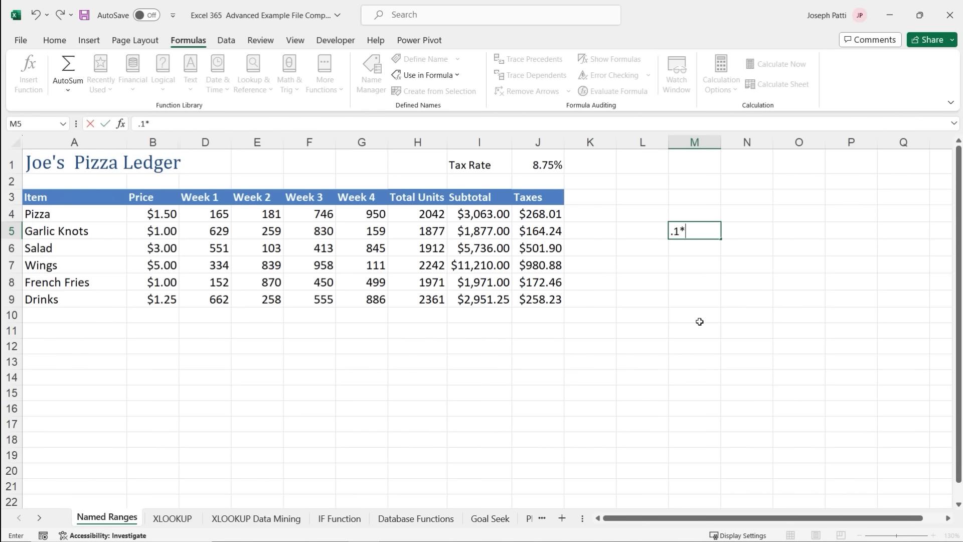
pyautogui.press('BackSpace')
pyautogui.press('BackSpace')
pyautogui.press('BackSpace')
pyautogui.write('=.1*')
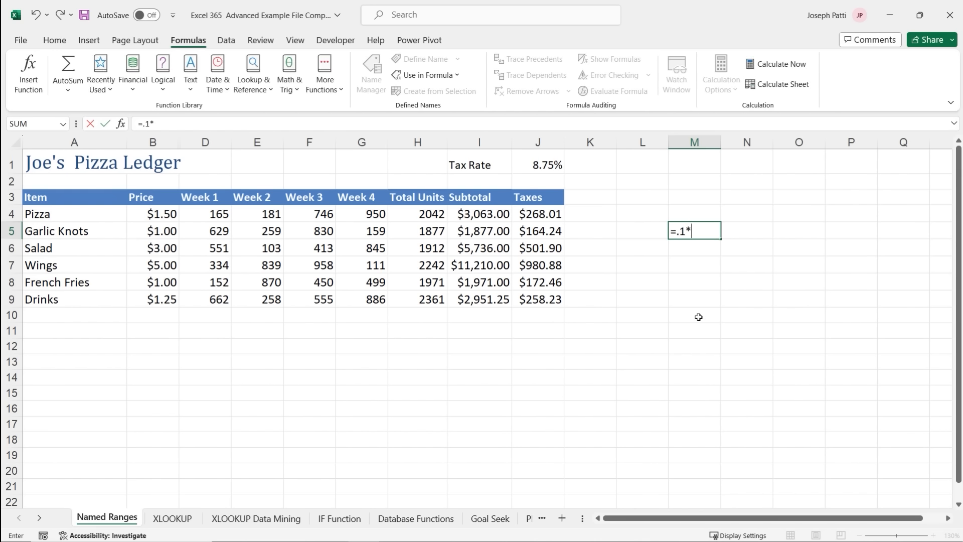
pyautogui.click(459, 77)
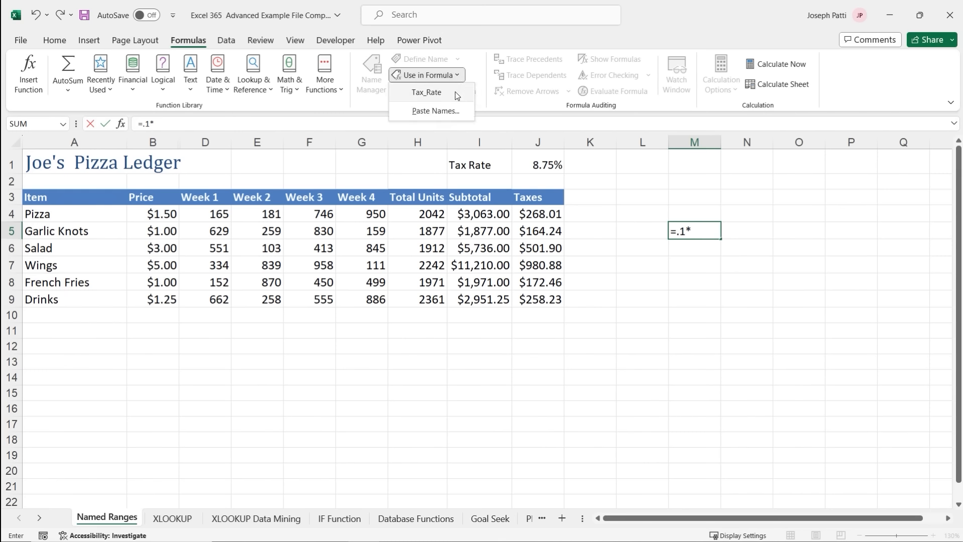
pyautogui.click(456, 92)
pyautogui.press('Return')
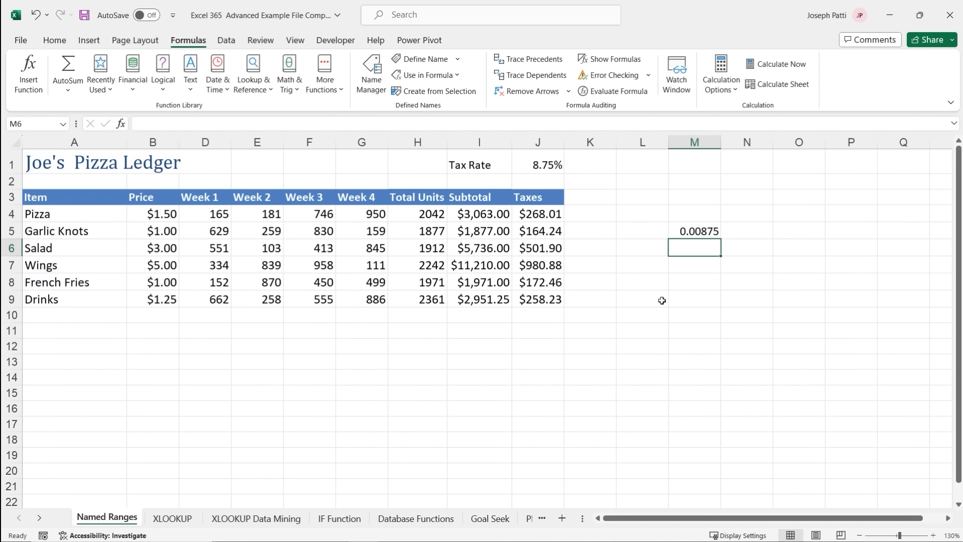
pyautogui.click(698, 232)
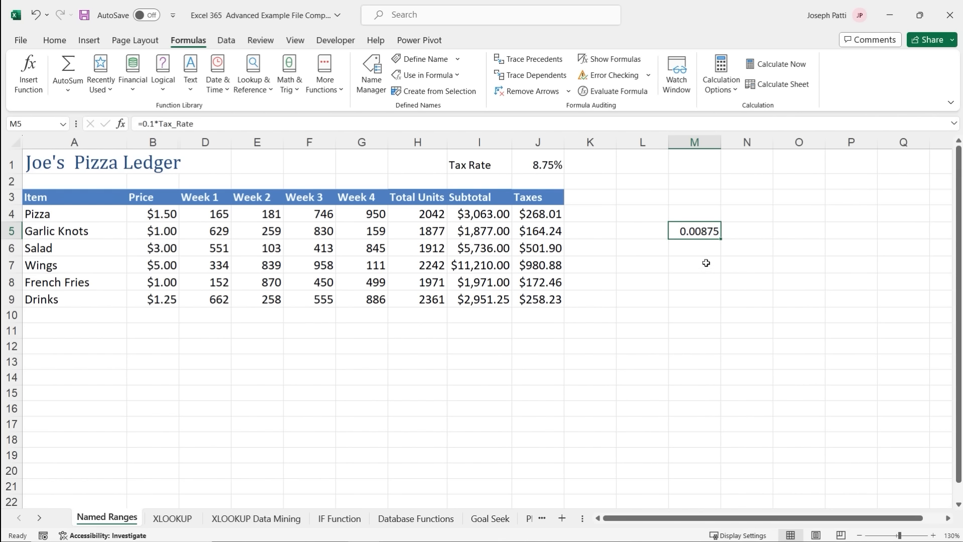
pyautogui.press('Delete')
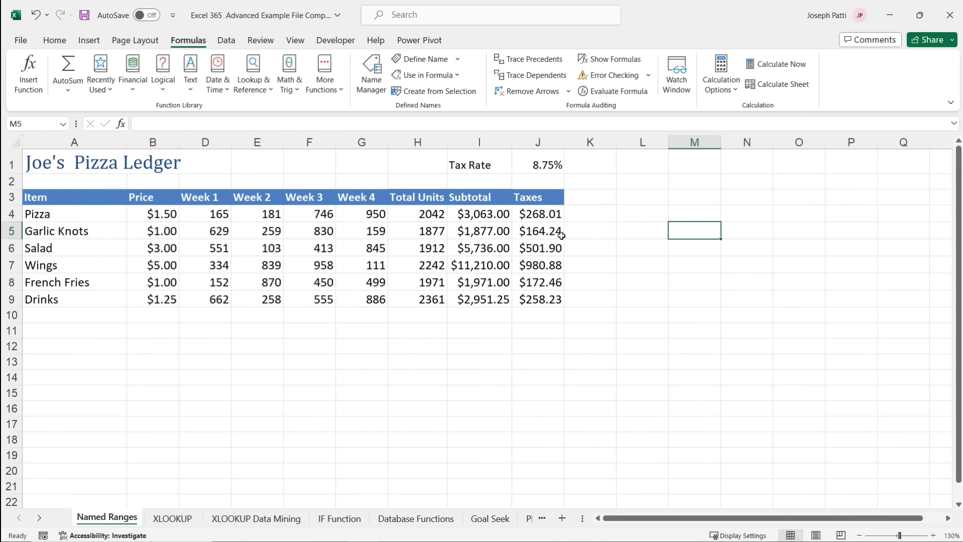
# Create names from the ledger range A3:J9 using only the top row labels, leaving the left column out.
pyautogui.click(376, 91)
pyautogui.moveTo(50, 197); pyautogui.dragTo(534, 292)
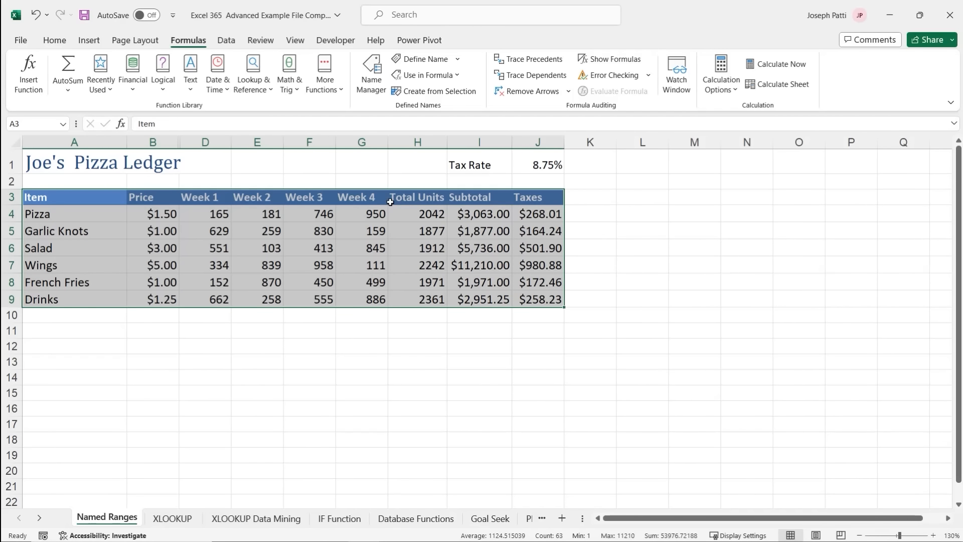
pyautogui.moveTo(168, 28); pyautogui.dragTo(210, 49)
pyautogui.moveTo(450, 100); pyautogui.dragTo(463, 147)
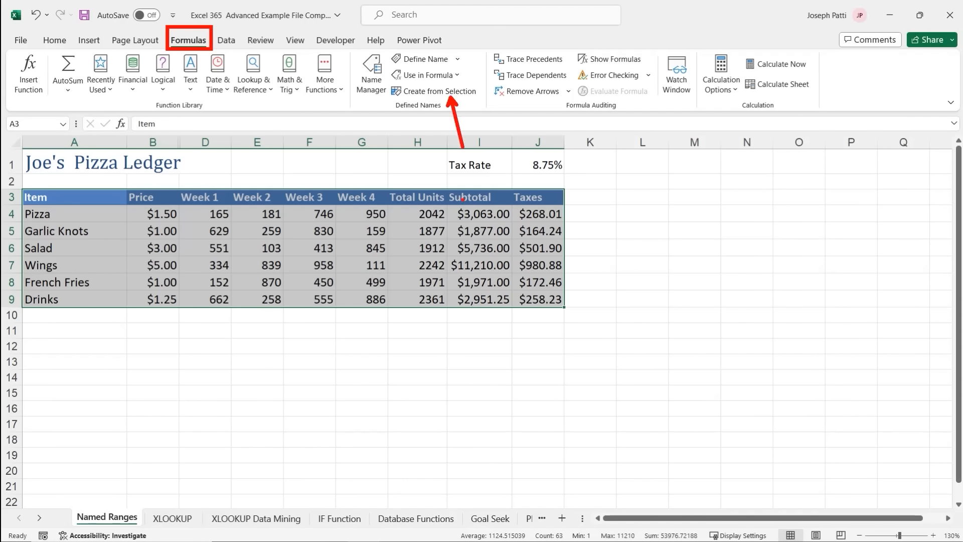
pyautogui.press('Escape')
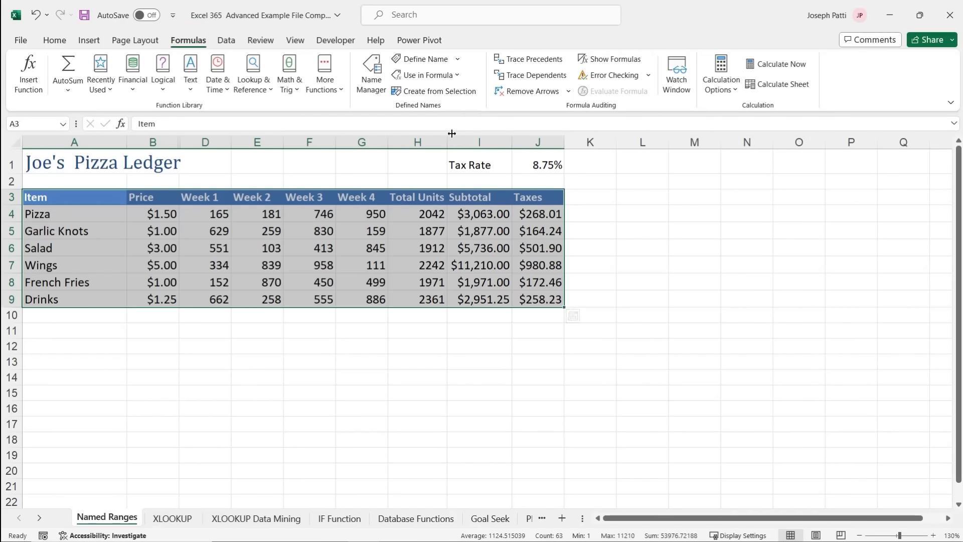
pyautogui.click(447, 94)
pyautogui.moveTo(519, 237); pyautogui.dragTo(640, 198)
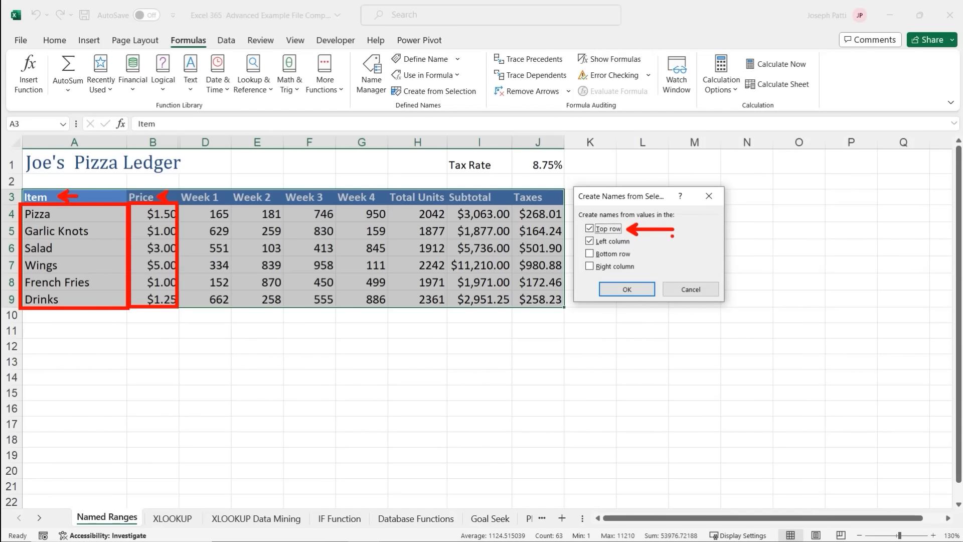
pyautogui.click(590, 243)
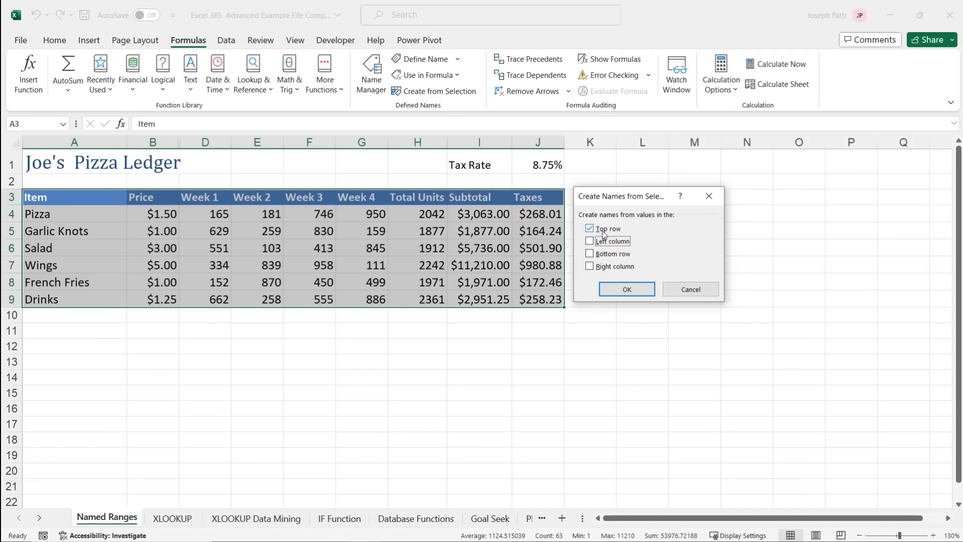
pyautogui.click(627, 290)
pyautogui.click(637, 217)
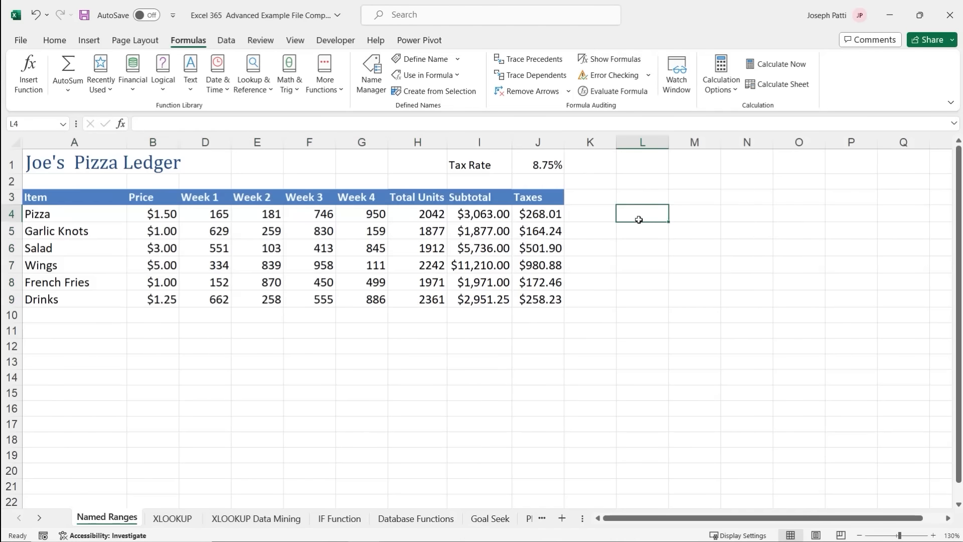
# Review the workbook's defined names in the Name Manager and close it.
pyautogui.click(372, 85)
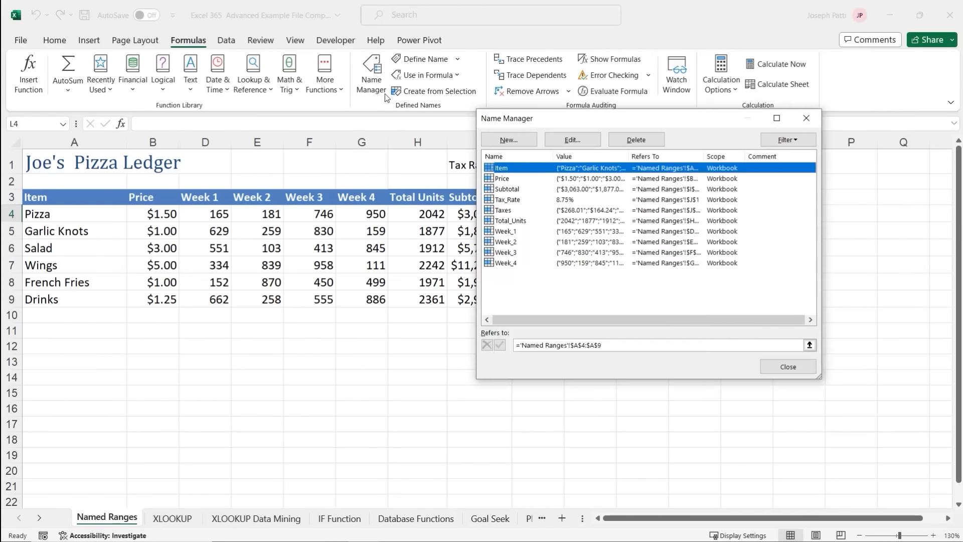
pyautogui.moveTo(543, 120); pyautogui.dragTo(310, 132)
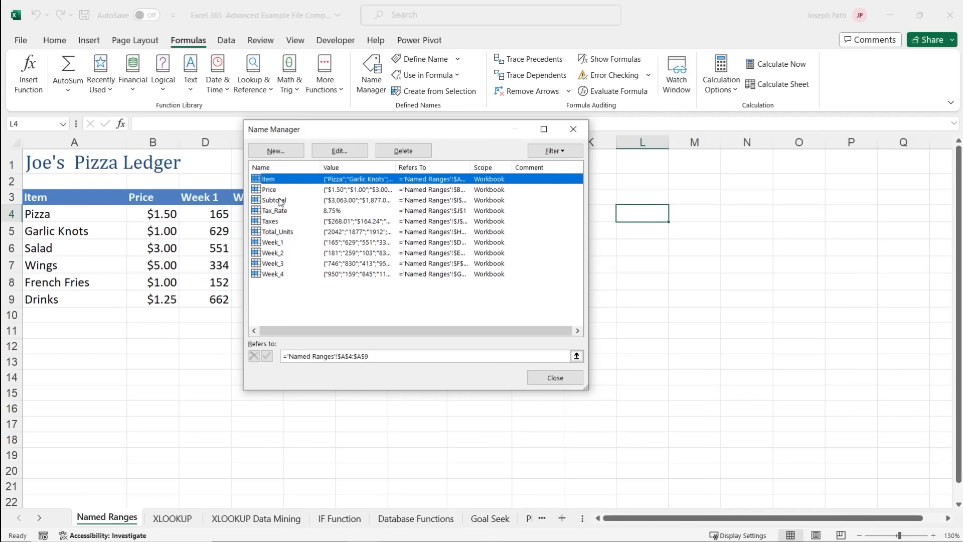
pyautogui.click(573, 129)
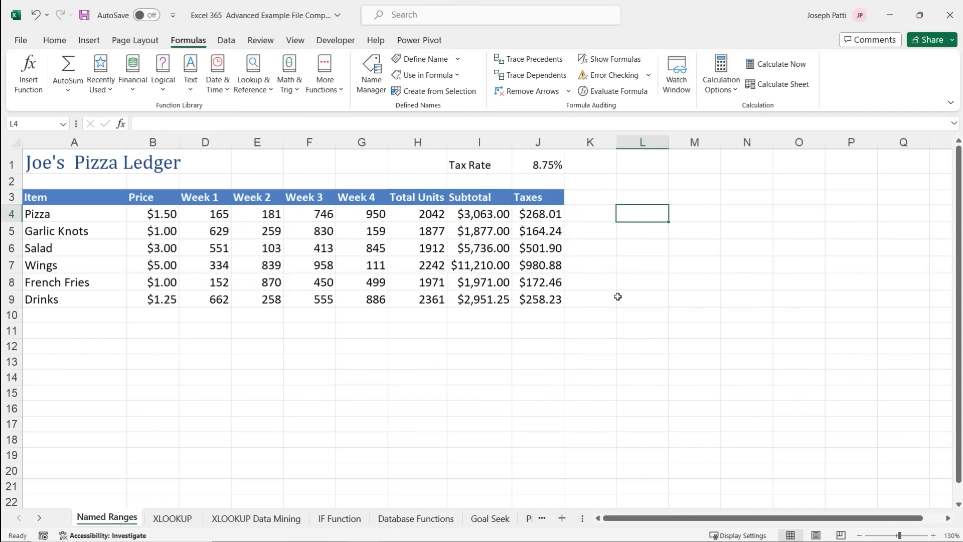
# Enter =SUM(Subtotal) in I11, inserting the defined name Subtotal from the formula suggestions.
pyautogui.click(493, 335)
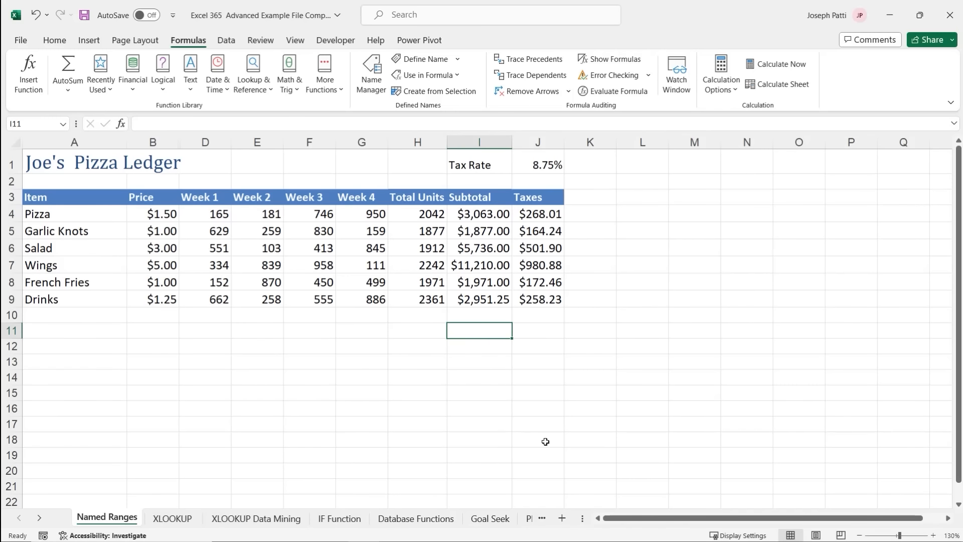
pyautogui.write('=')
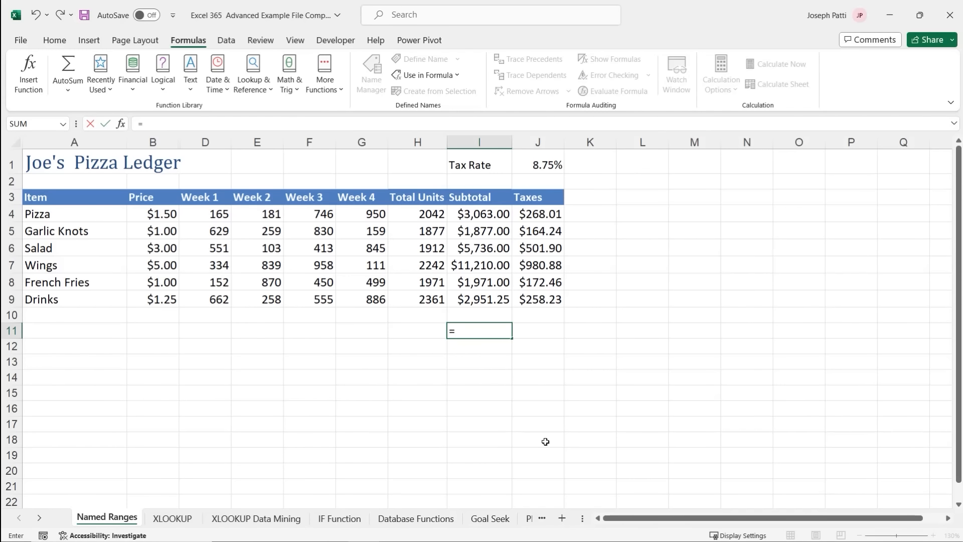
pyautogui.write('sum')
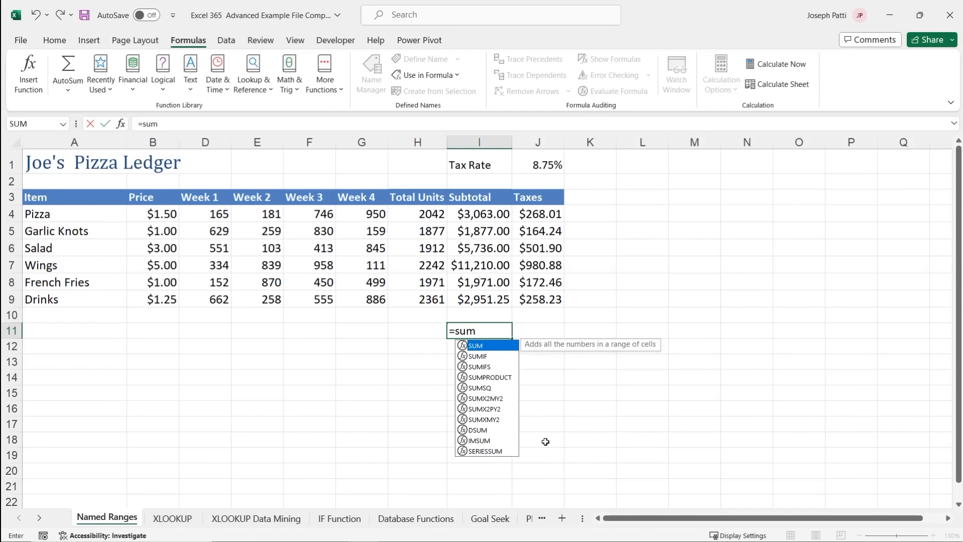
pyautogui.press('Tab')
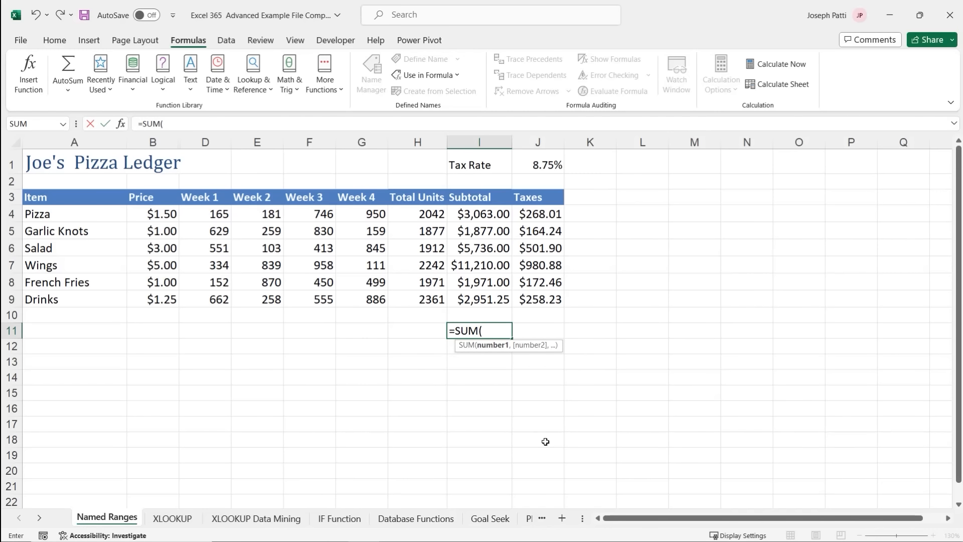
pyautogui.write('subr')
pyautogui.press('BackSpace')
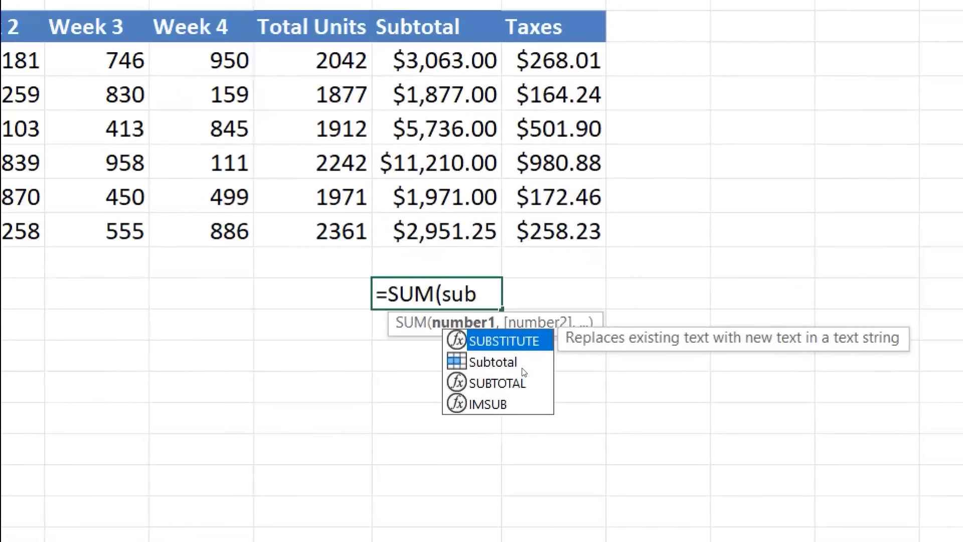
pyautogui.click(522, 362)
pyautogui.moveTo(523, 361); pyautogui.dragTo(633, 361)
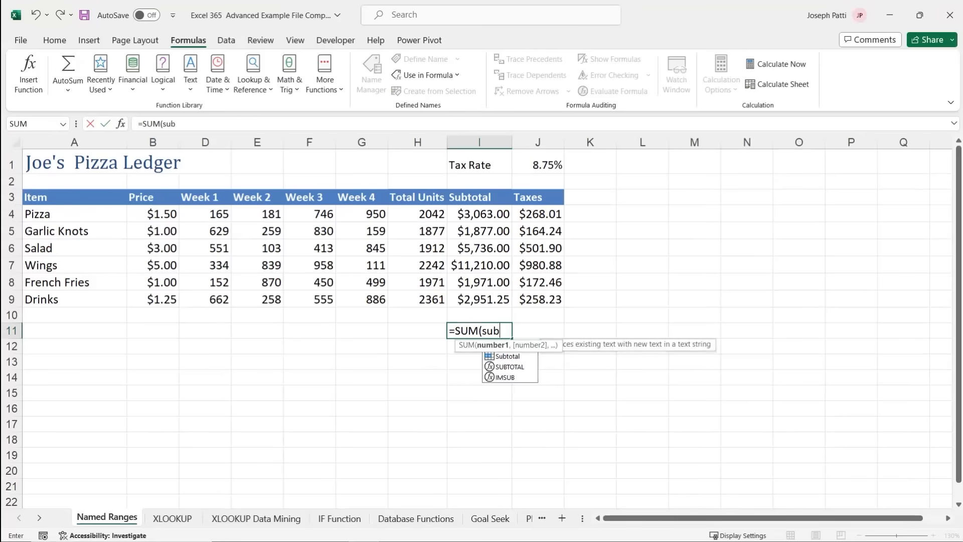
pyautogui.doubleClick(493, 361)
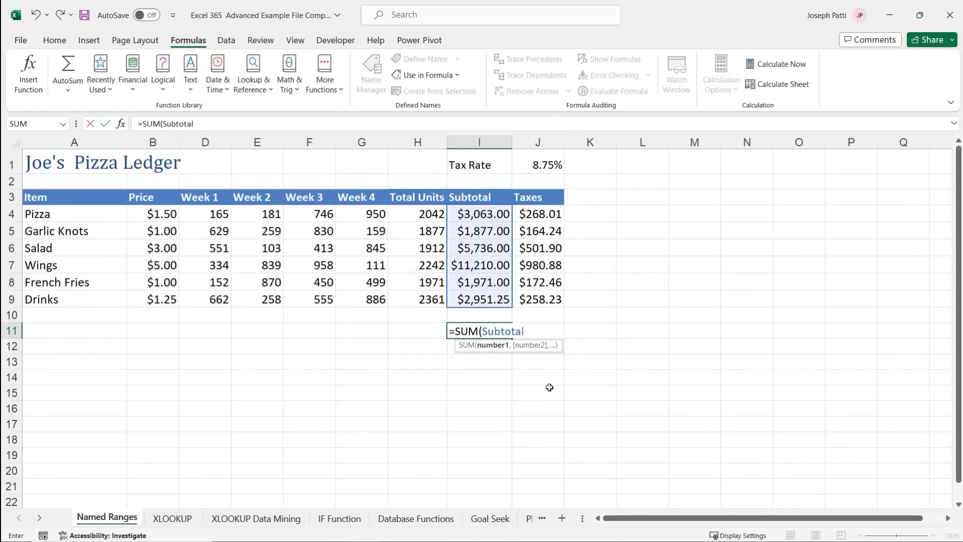
pyautogui.press('Return')
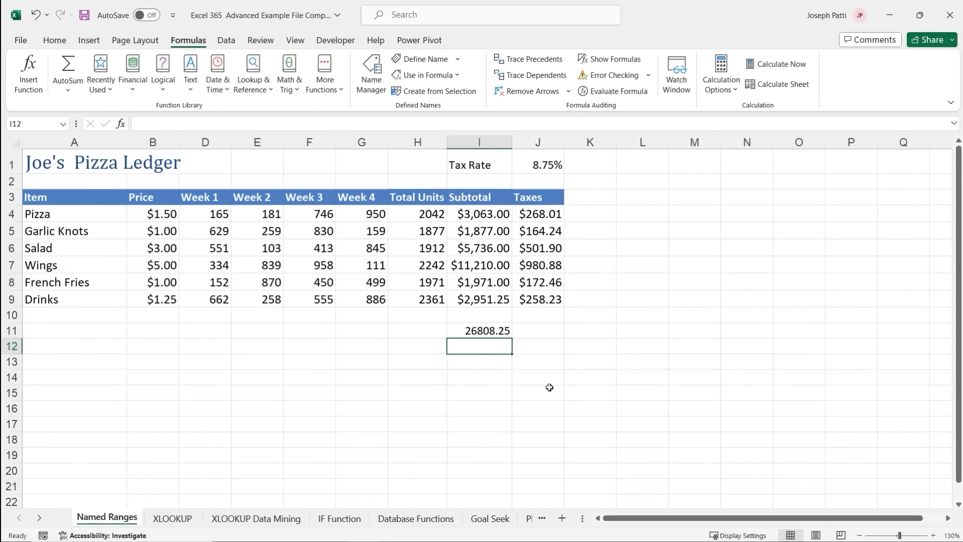
# Check the formula in I11 and the Subtotal cells I4:I9 that the name refers to.
pyautogui.click(489, 330)
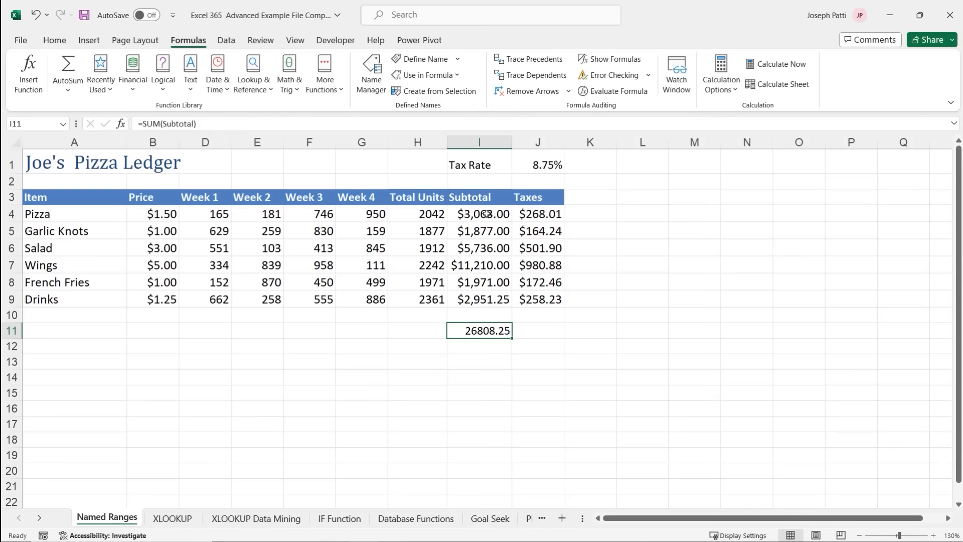
pyautogui.moveTo(487, 214); pyautogui.dragTo(489, 297)
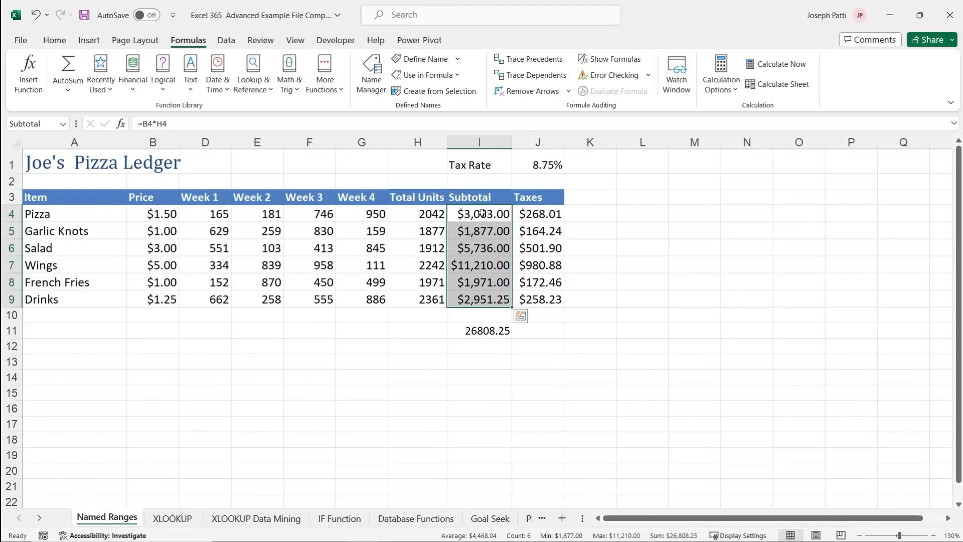
pyautogui.moveTo(483, 213); pyautogui.dragTo(482, 280)
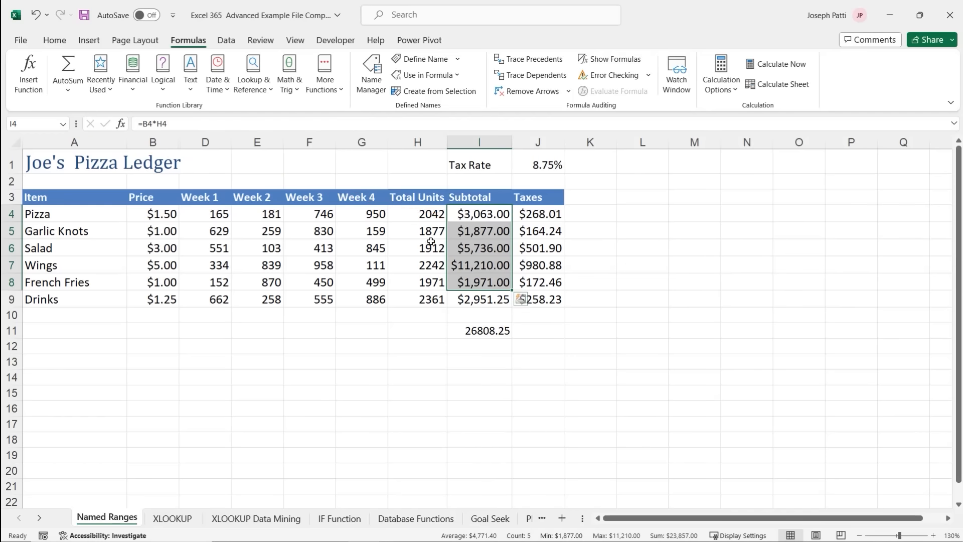
pyautogui.moveTo(477, 214); pyautogui.dragTo(485, 295)
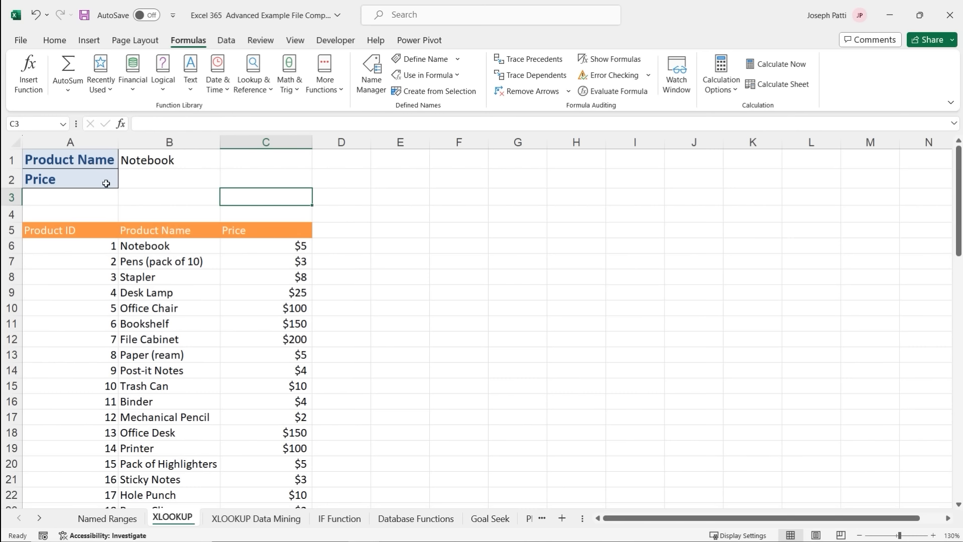
# Start an XLOOKUP formula in B2 of the XLOOKUP sheet and open its function arguments beside the product table.
pyautogui.click(170, 164)
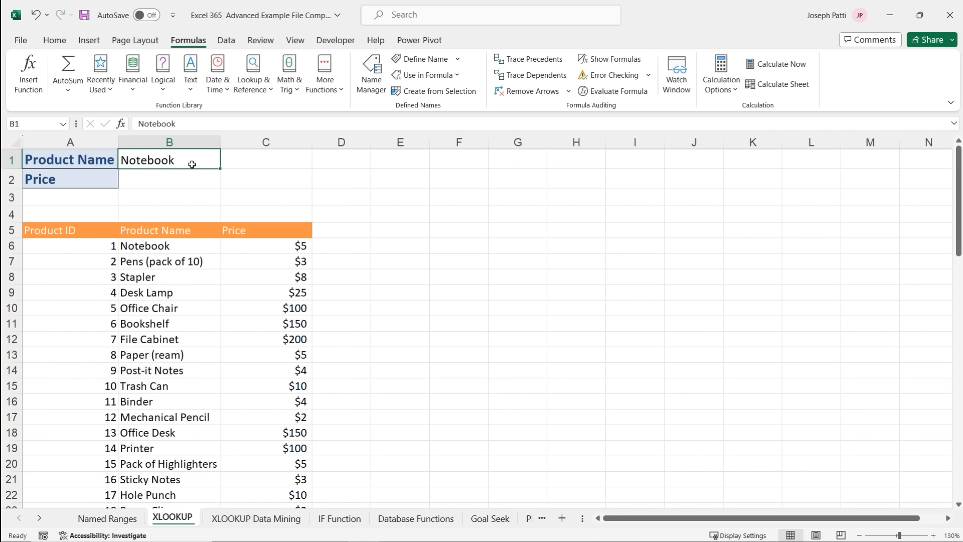
pyautogui.click(192, 184)
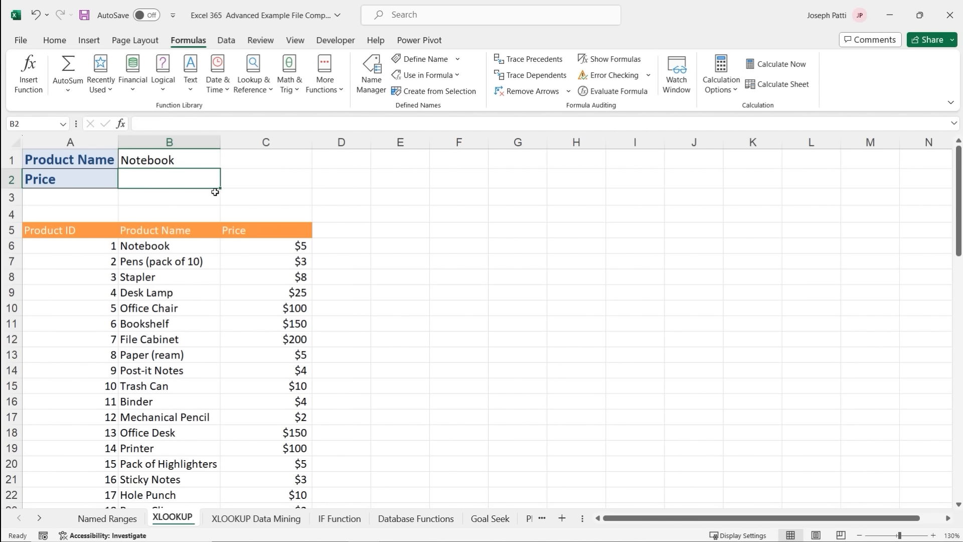
pyautogui.click(173, 163)
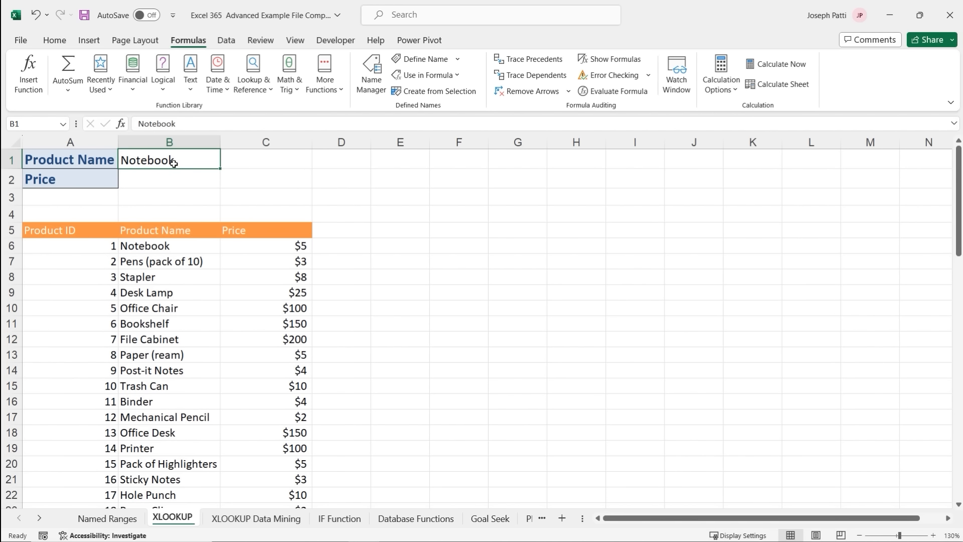
pyautogui.click(179, 178)
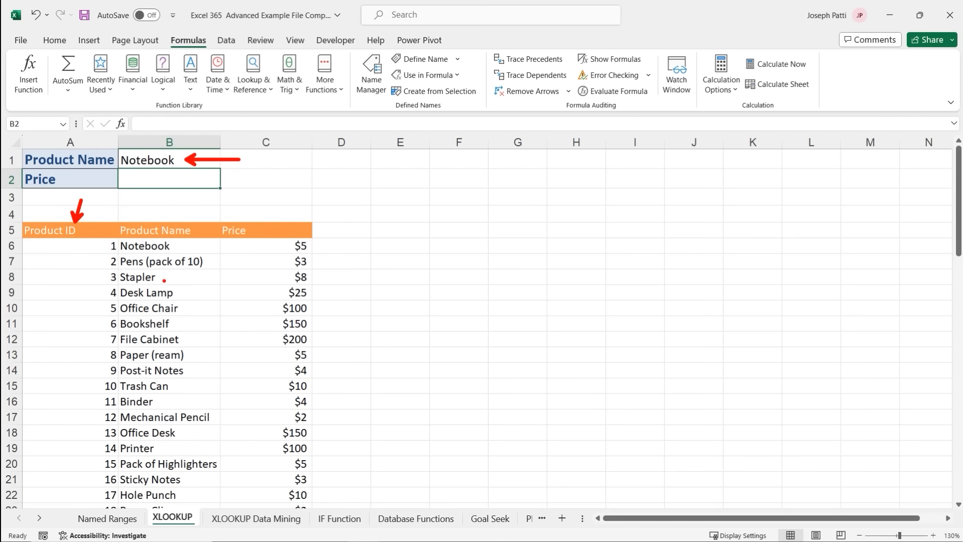
pyautogui.press('Escape')
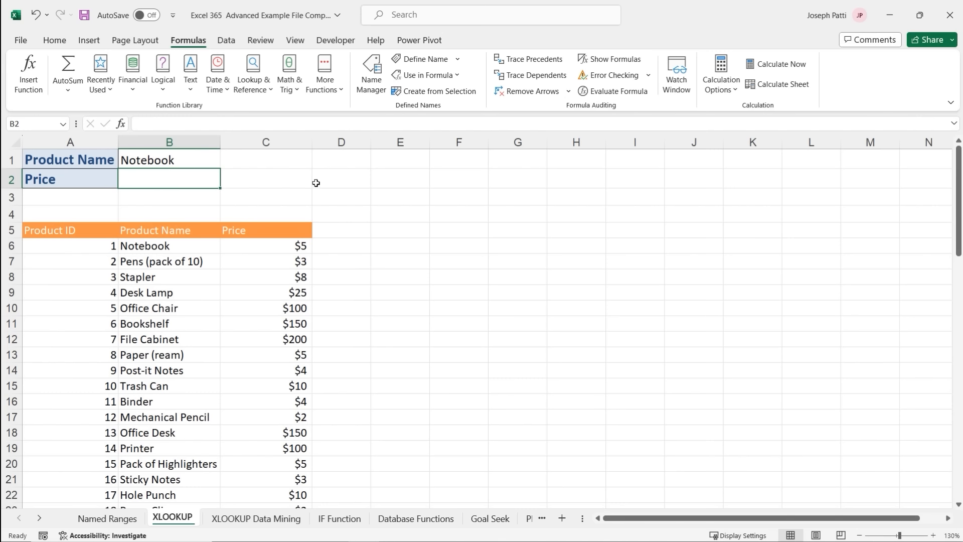
pyautogui.write('=')
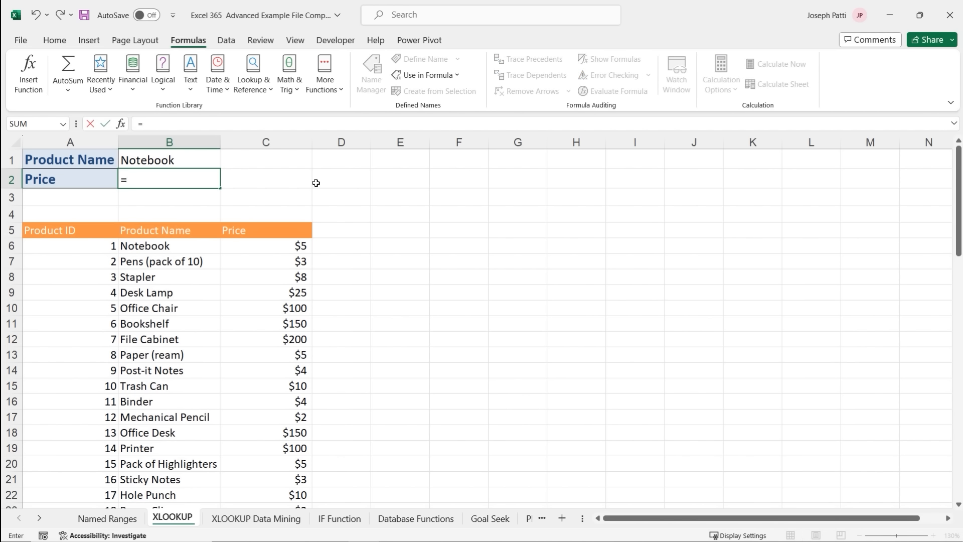
pyautogui.write('xl')
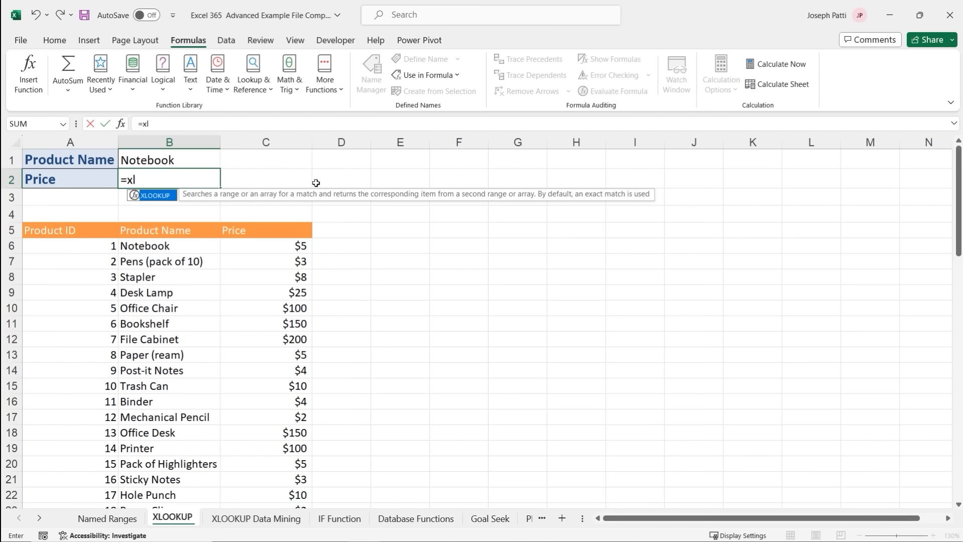
pyautogui.press('Tab')
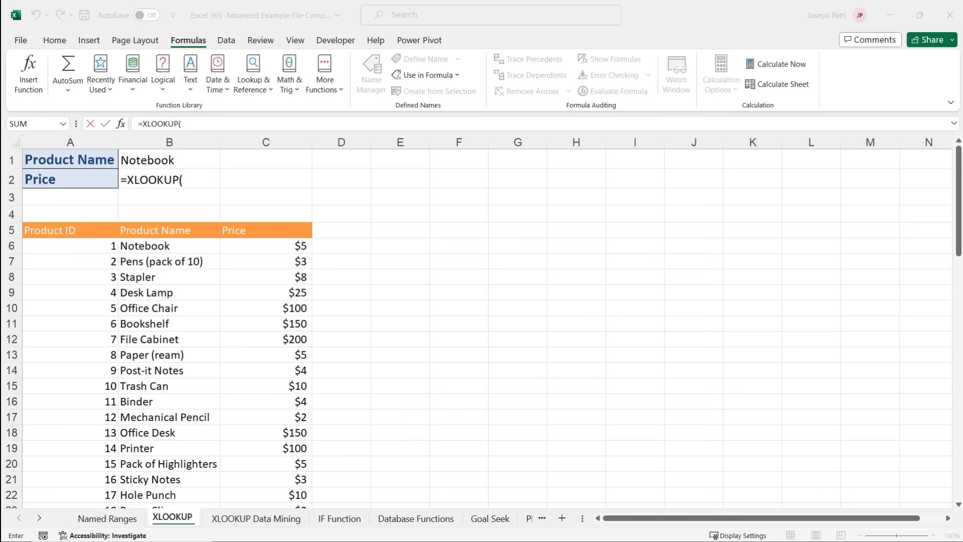
pyautogui.click(118, 119)
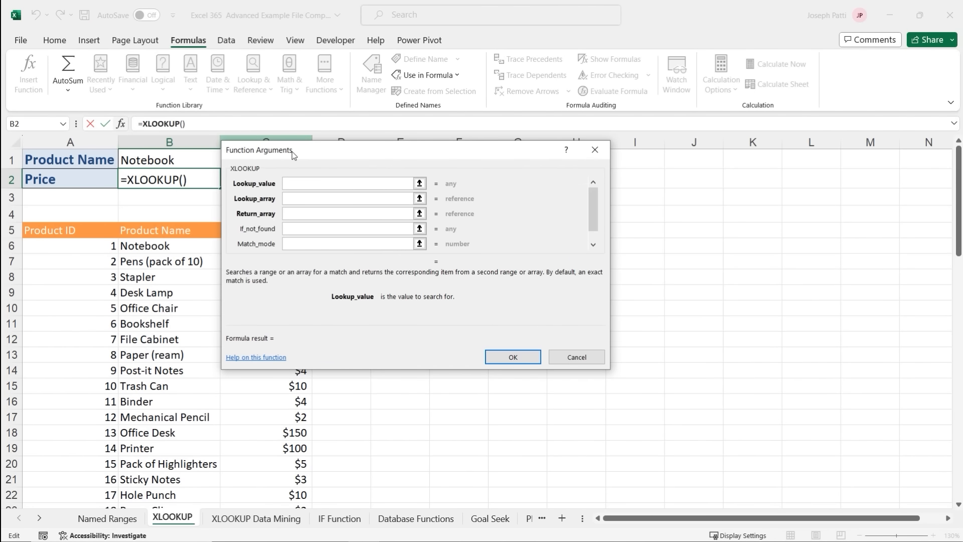
pyautogui.moveTo(292, 152); pyautogui.dragTo(396, 154)
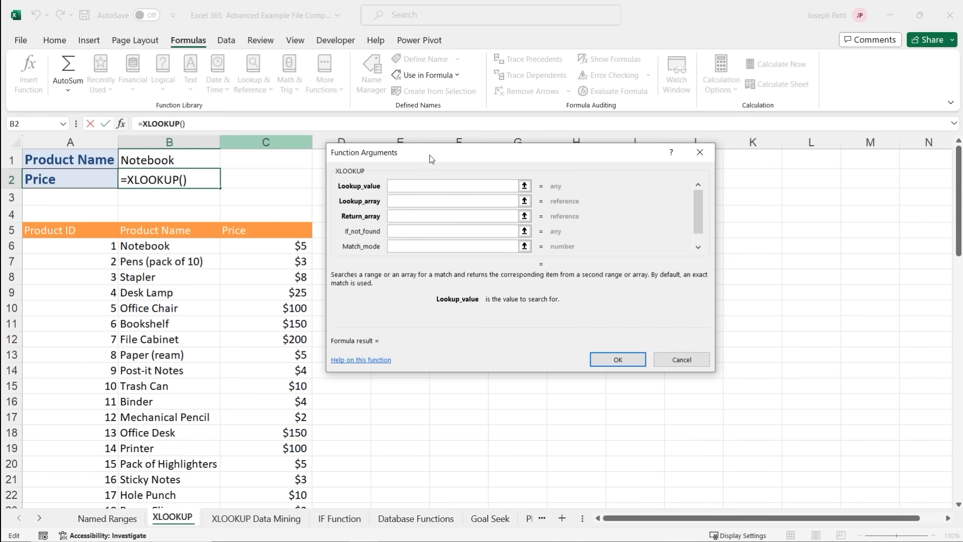
pyautogui.moveTo(430, 154); pyautogui.dragTo(467, 175)
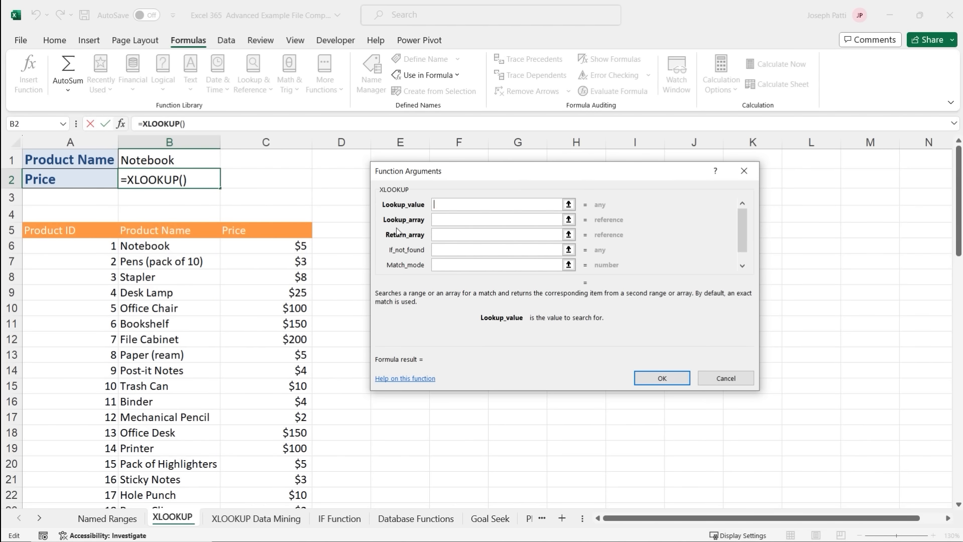
# Set the XLOOKUP lookup value to B1 and the lookup array to the product names in B6:B73.
pyautogui.click(449, 203)
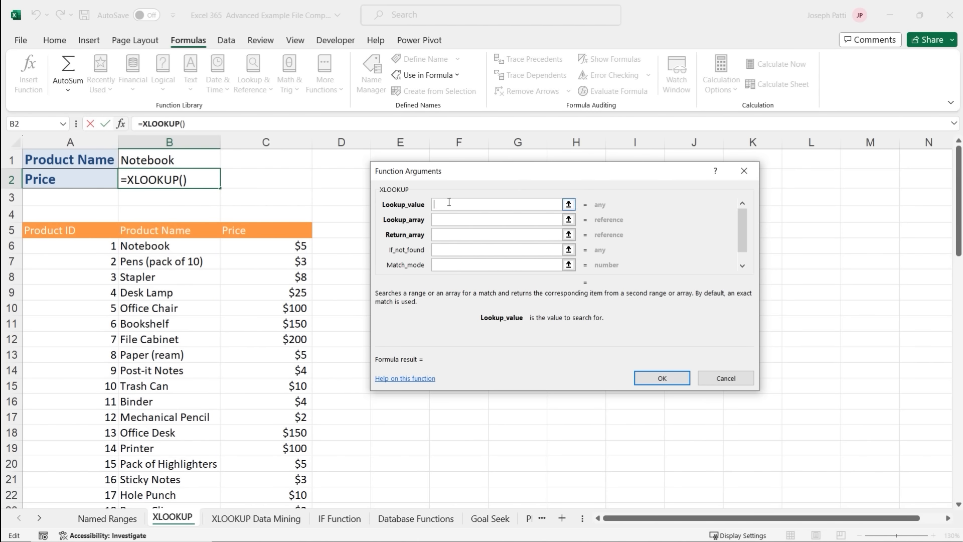
pyautogui.click(179, 158)
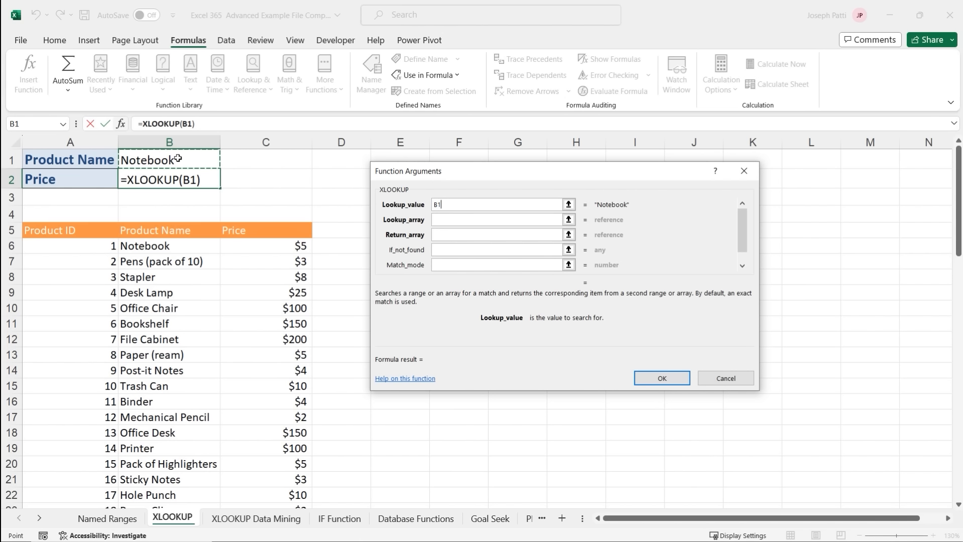
pyautogui.click(440, 222)
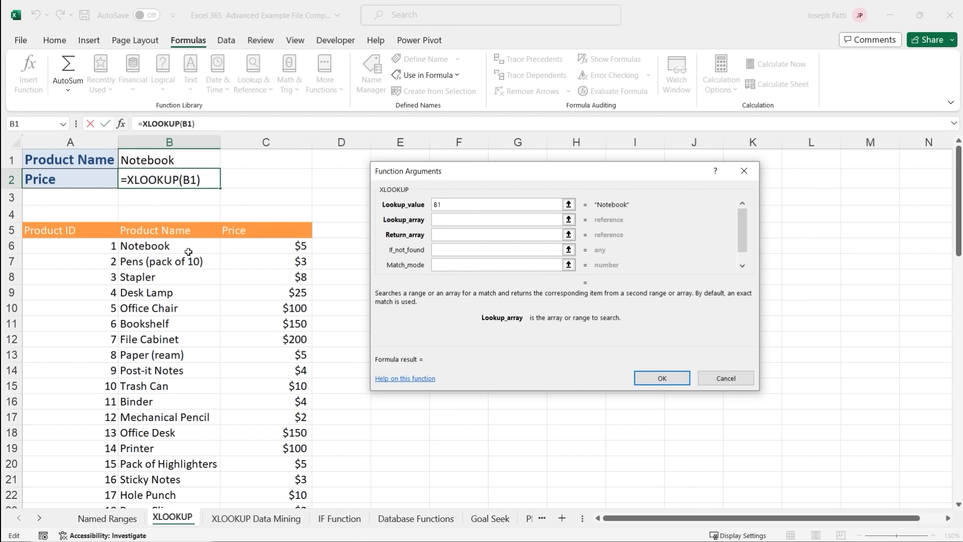
pyautogui.click(176, 247)
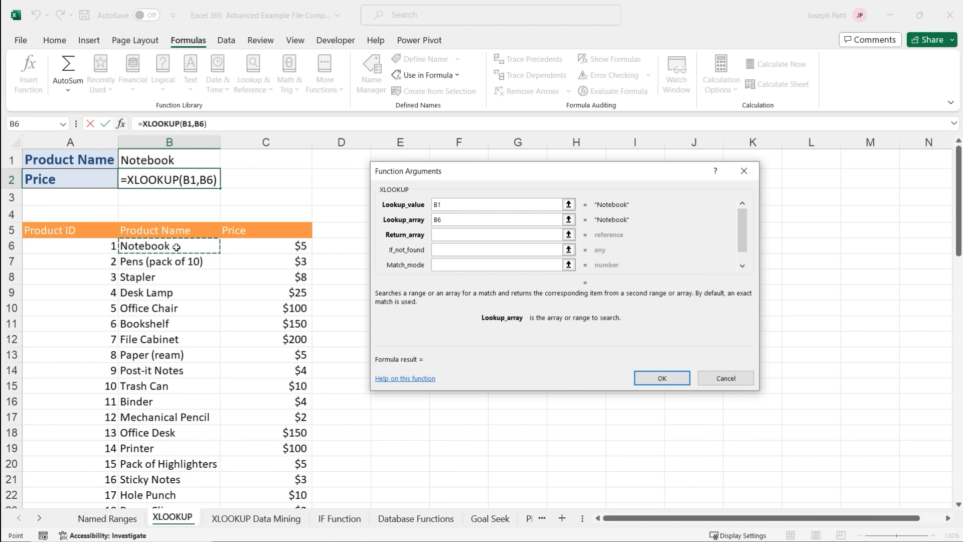
pyautogui.hotkey('ctrl', 'shift', 'Down')
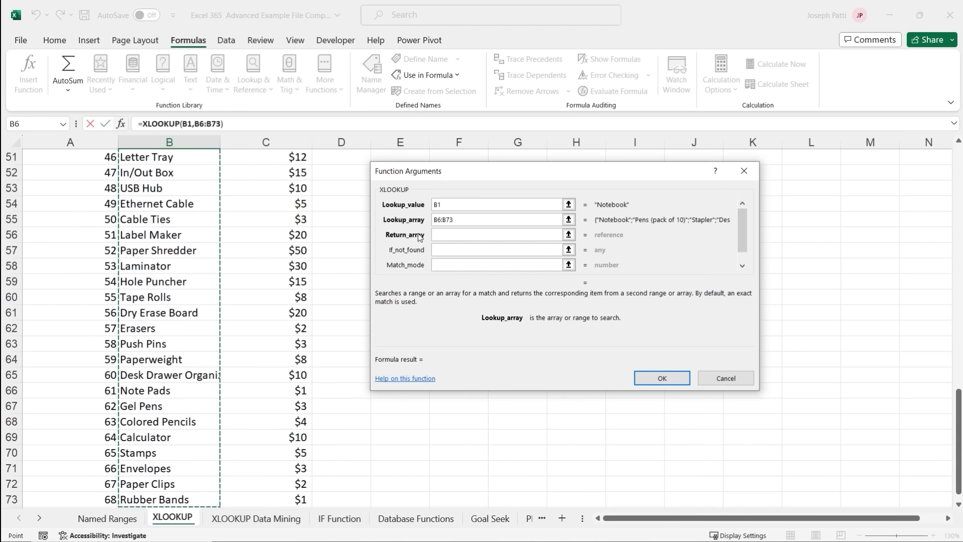
# Set the return array to the prices in C6:C73 and enter the XLOOKUP formula in B2.
pyautogui.click(441, 235)
pyautogui.scroll(17, 315, 263)
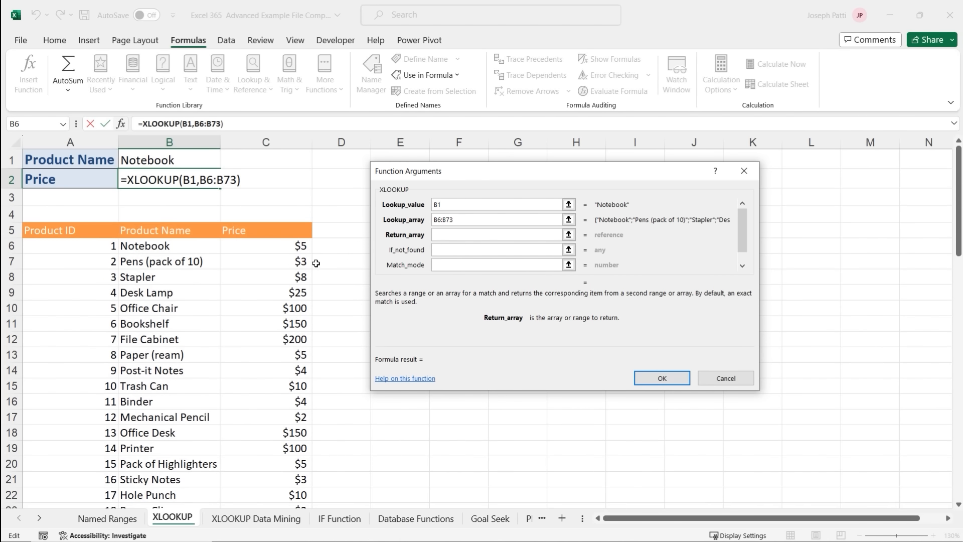
pyautogui.click(267, 246)
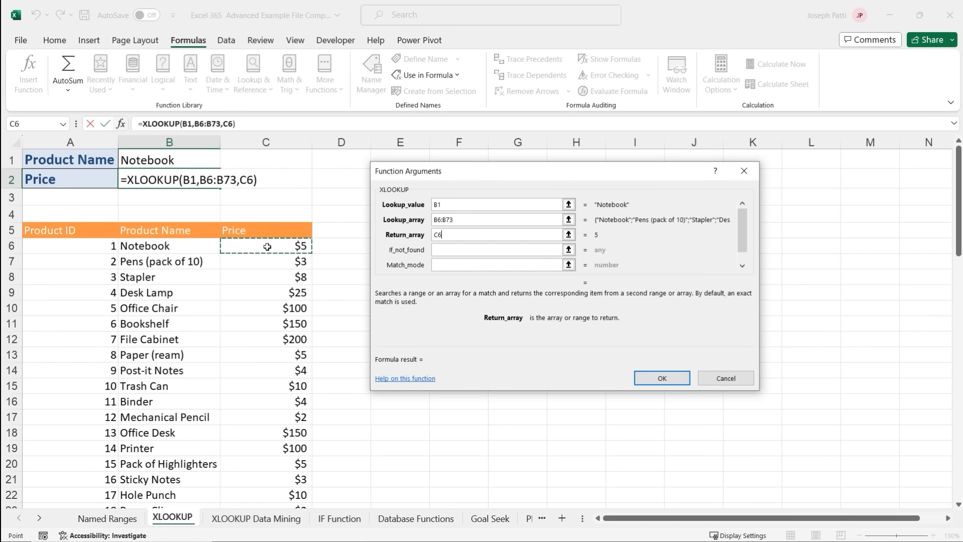
pyautogui.hotkey('ctrl', 'shift', 'Down')
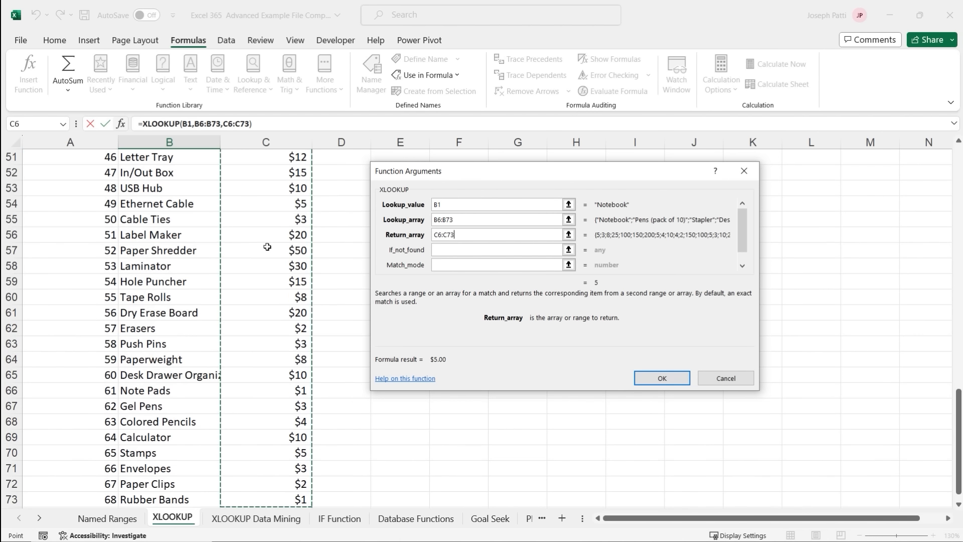
pyautogui.scroll(-2, 297, 256)
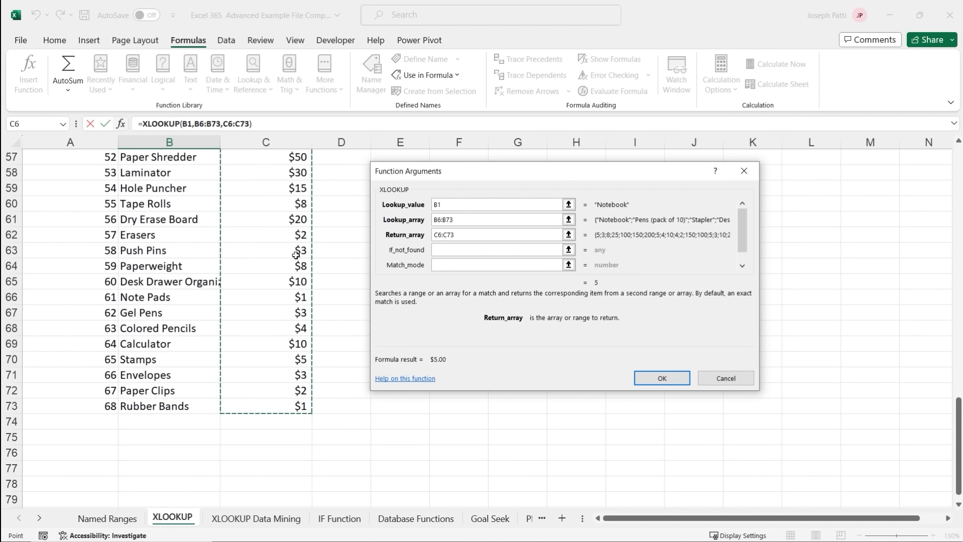
pyautogui.scroll(11, 298, 353)
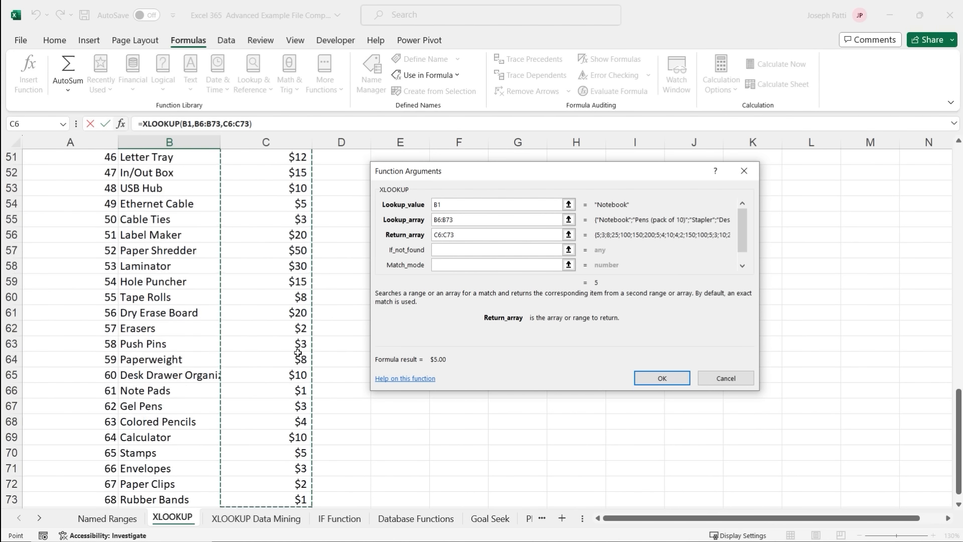
pyautogui.scroll(8, 298, 353)
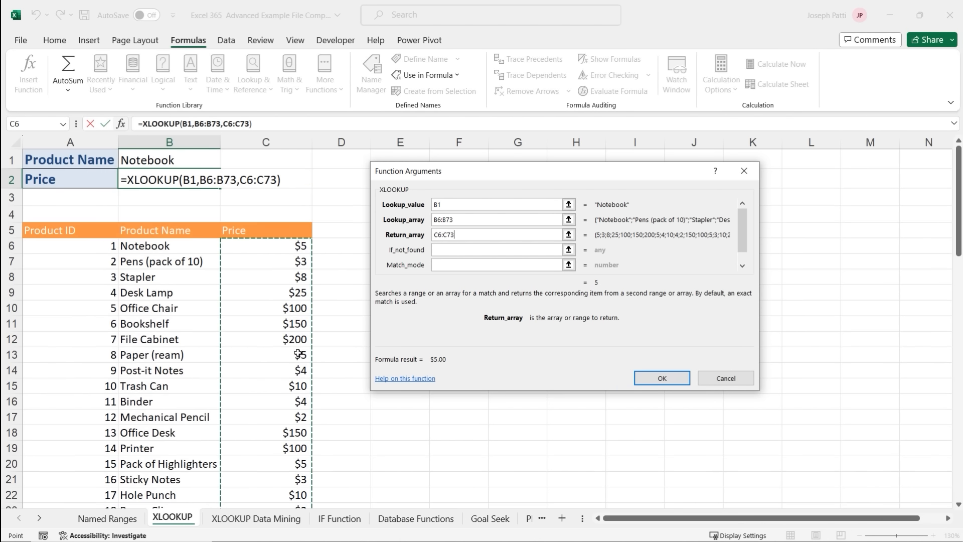
pyautogui.click(663, 378)
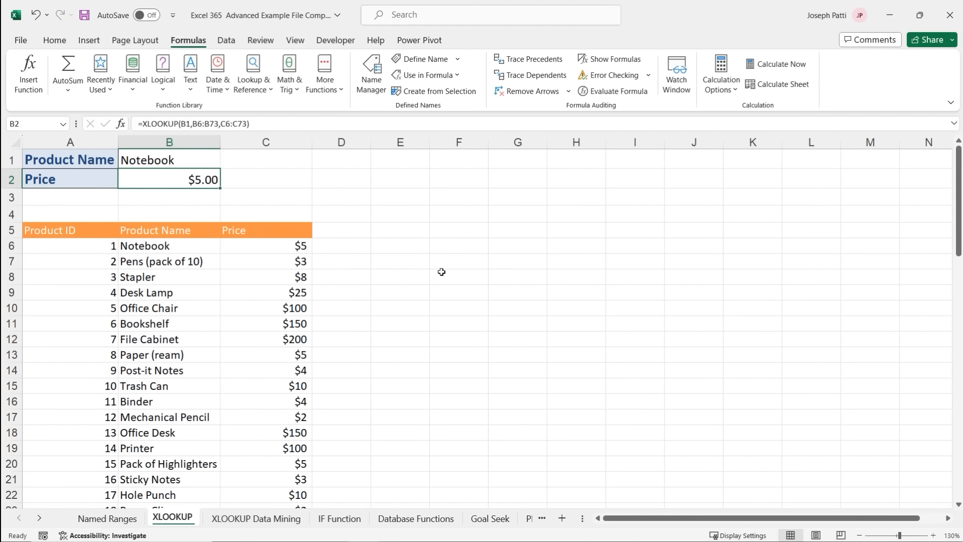
# Test the price lookup by entering the product names Printer and Binder in B1, one after the other.
pyautogui.click(151, 159)
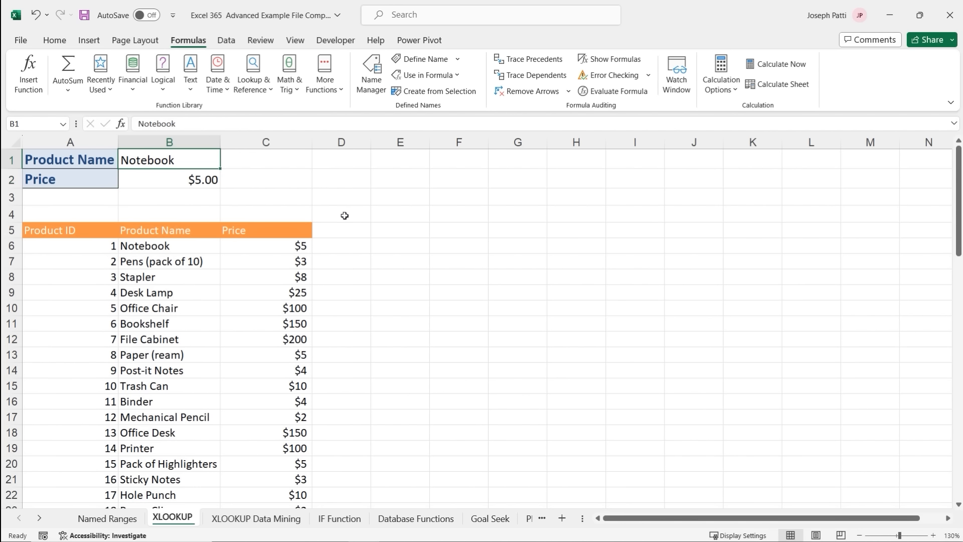
pyautogui.write('Printer')
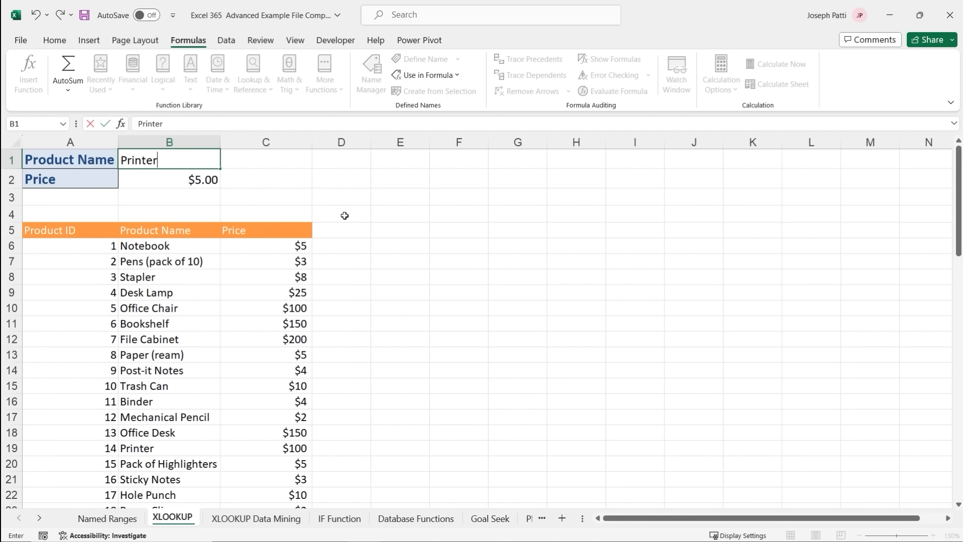
pyautogui.press('Return')
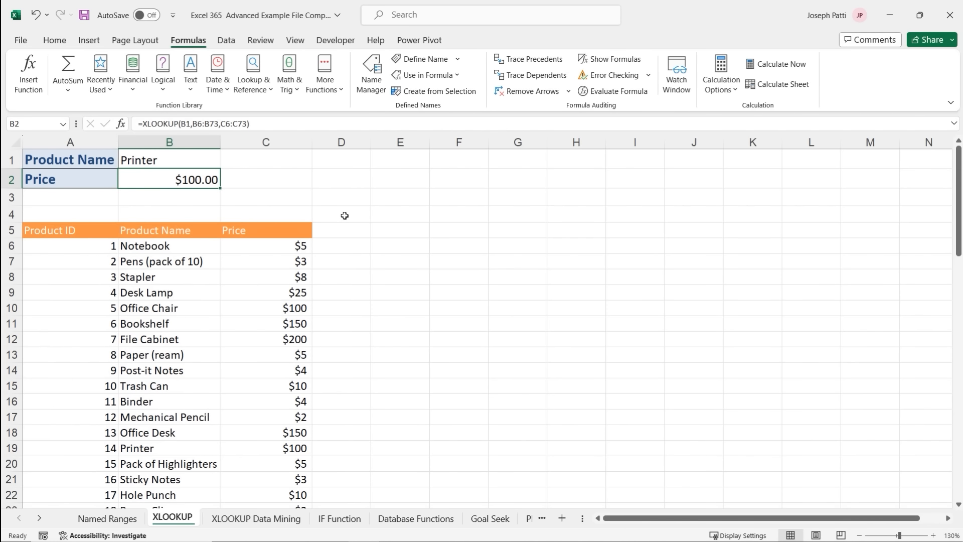
pyautogui.click(210, 161)
pyautogui.write('Binder')
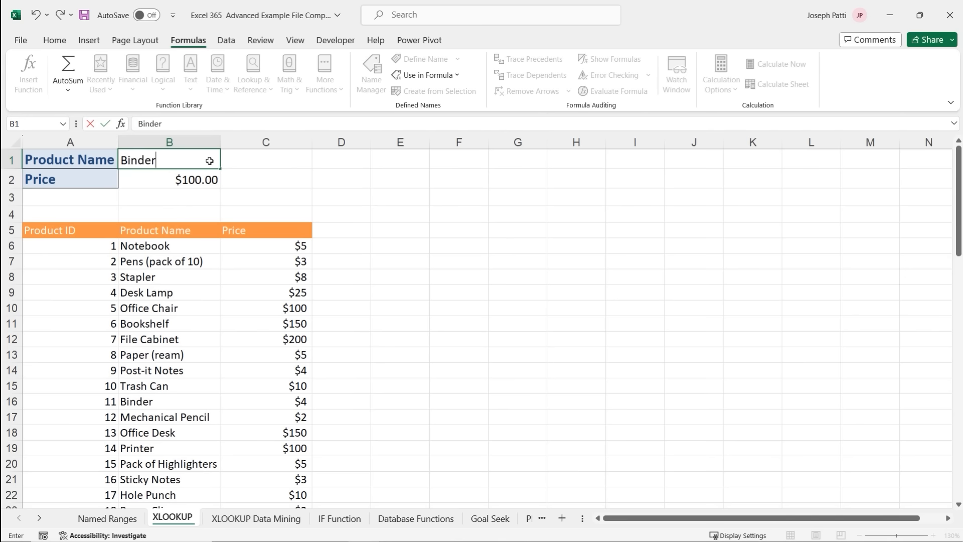
pyautogui.press('Return')
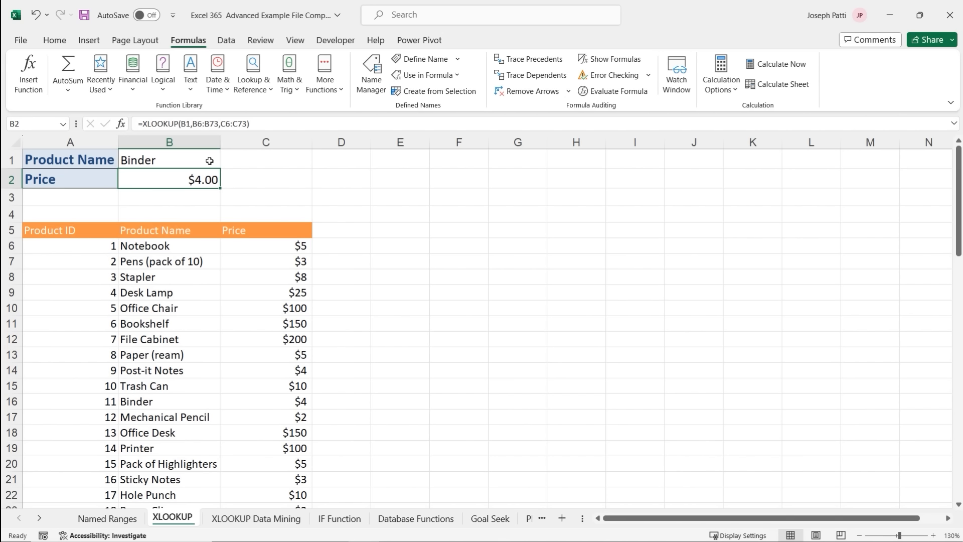
# Test the lookup with a first name in B1 that is missing from the product table.
pyautogui.click(157, 160)
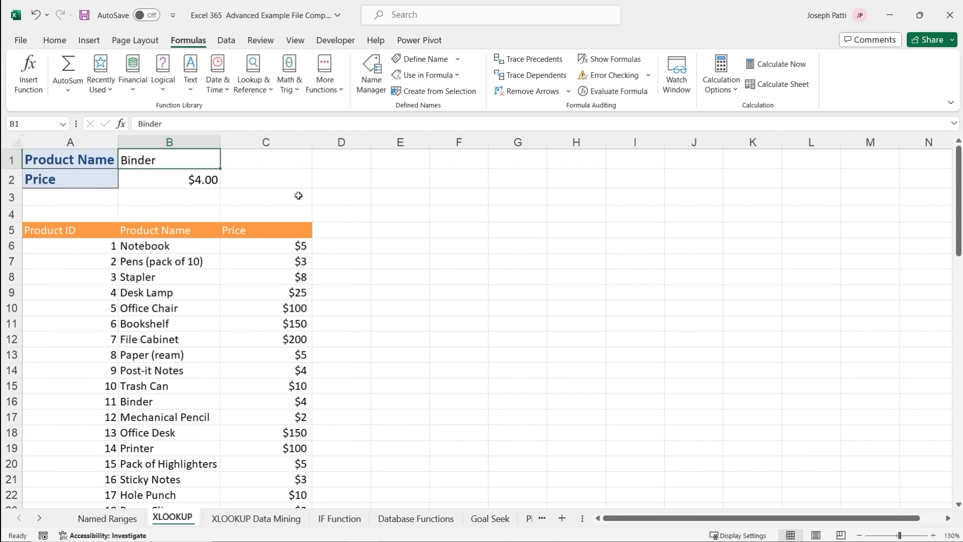
pyautogui.write('Joe')
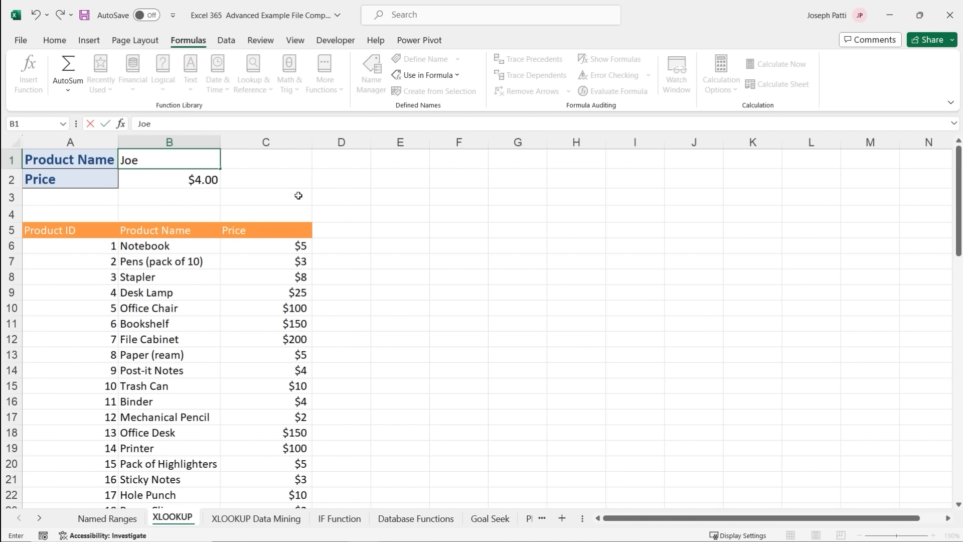
pyautogui.press('Return')
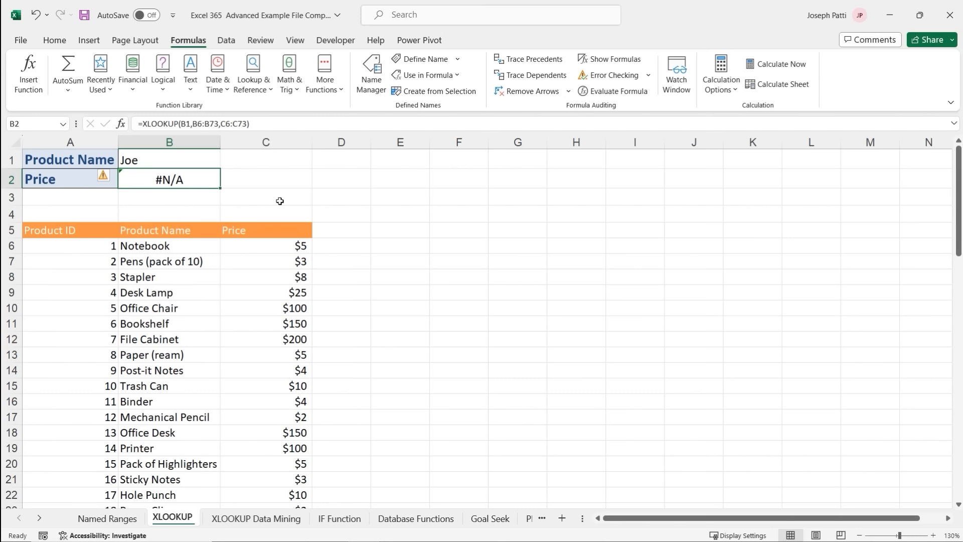
# Set the If_not_found argument of the XLOOKUP formula in B2 to "Not Found".
pyautogui.click(120, 123)
pyautogui.moveTo(395, 175); pyautogui.dragTo(338, 143)
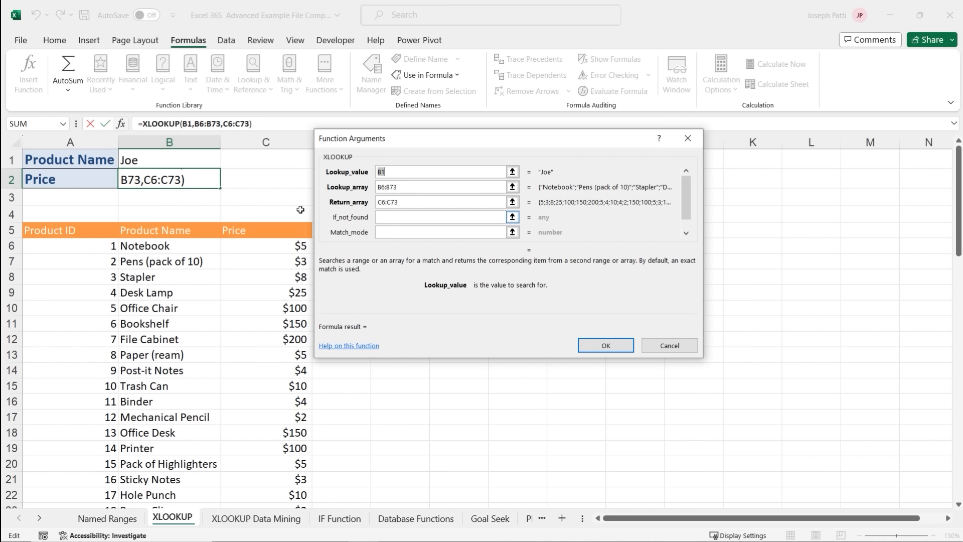
pyautogui.click(386, 216)
pyautogui.write('"Not Found')
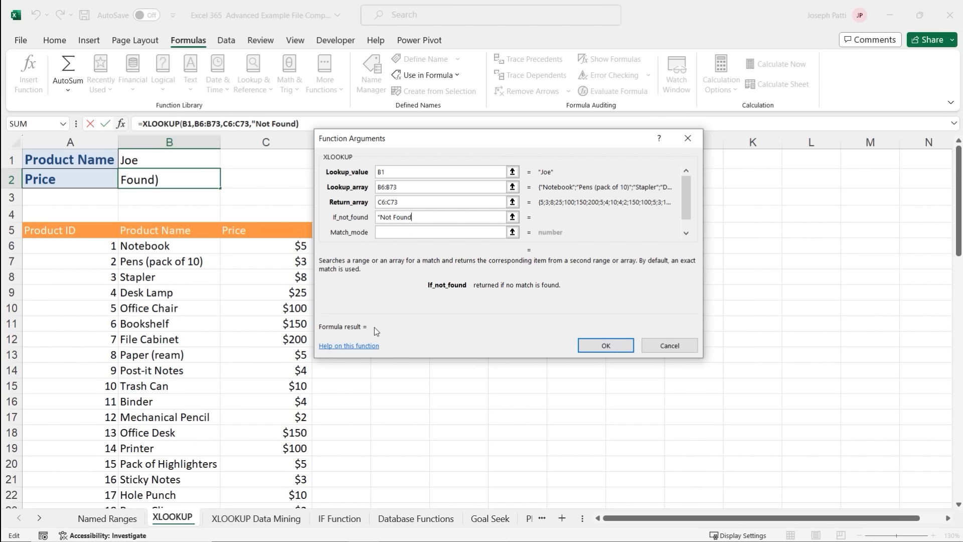
pyautogui.write('"')
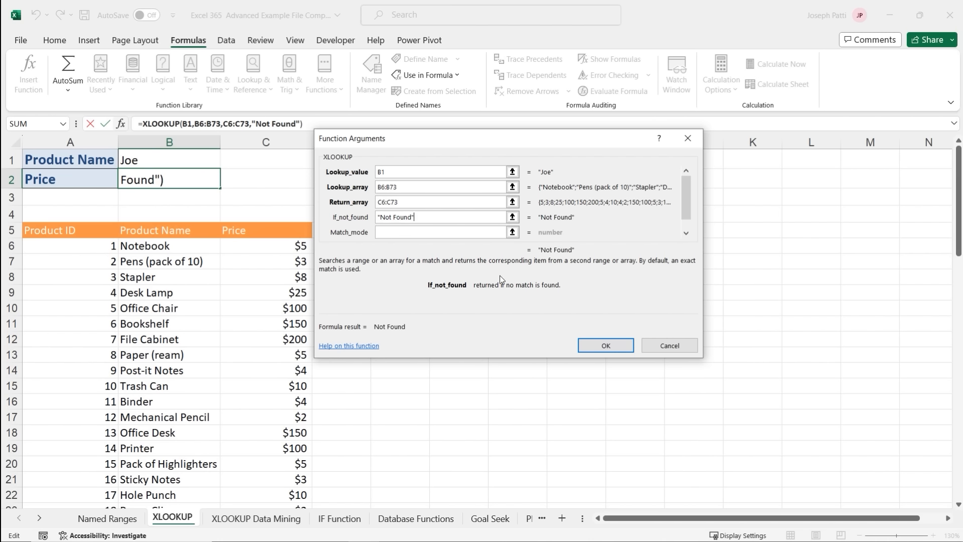
pyautogui.click(606, 345)
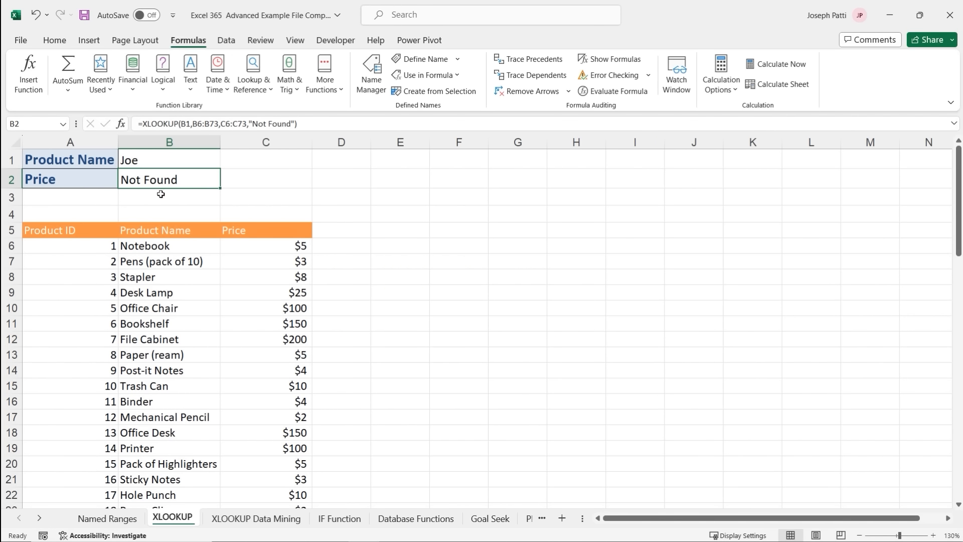
# Test the revised lookup by entering Notebook, Hello and finally Printer as the product name in B1.
pyautogui.click(163, 163)
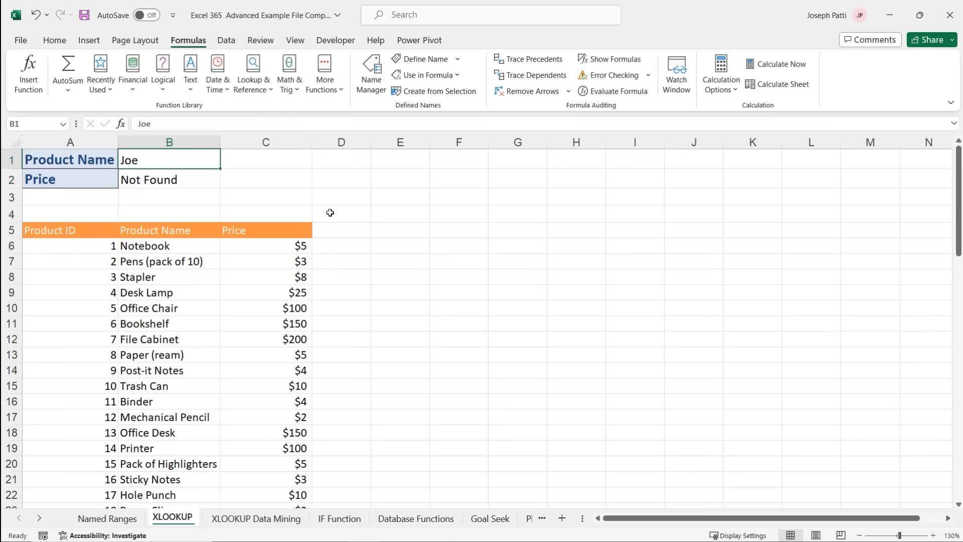
pyautogui.write('Notebook')
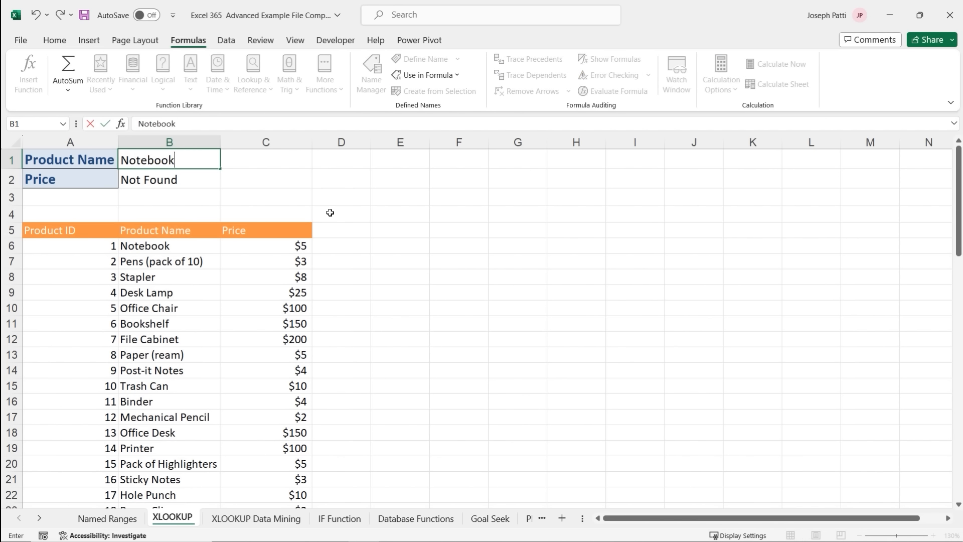
pyautogui.press('Return')
pyautogui.press('Up')
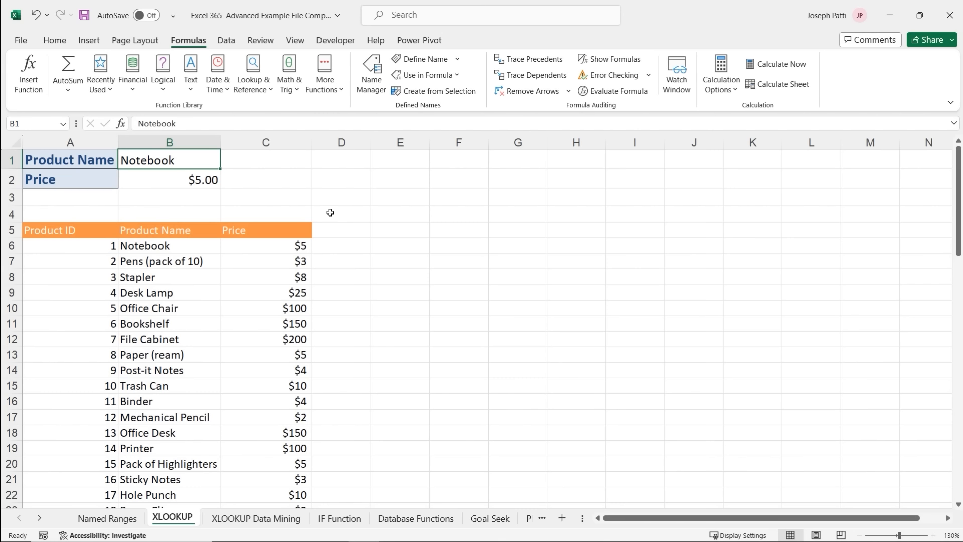
pyautogui.write('Hello')
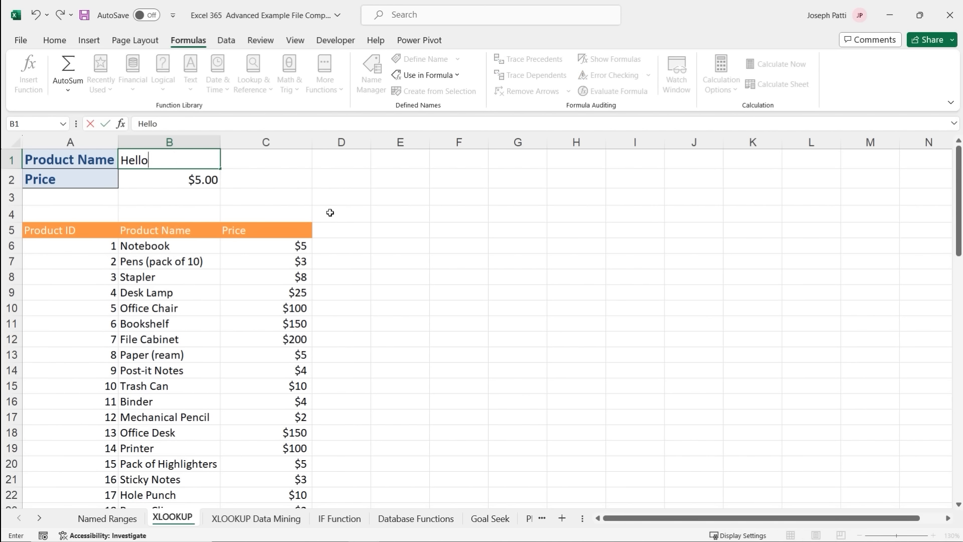
pyautogui.press('Return')
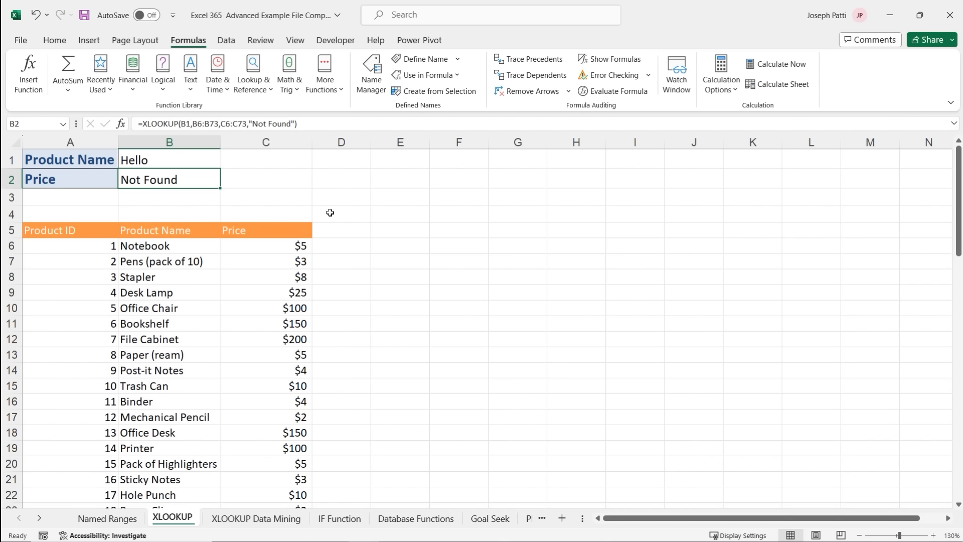
pyautogui.press('Up')
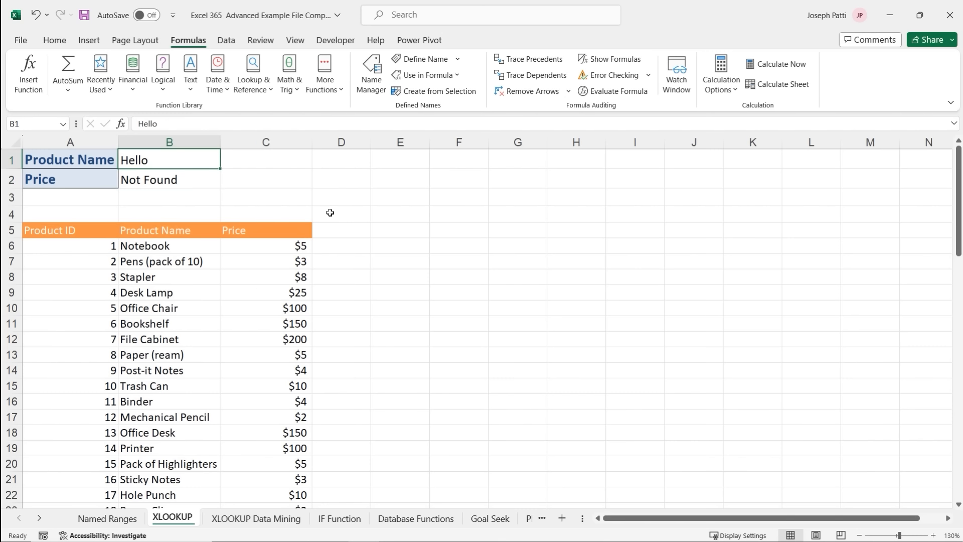
pyautogui.write('Printer')
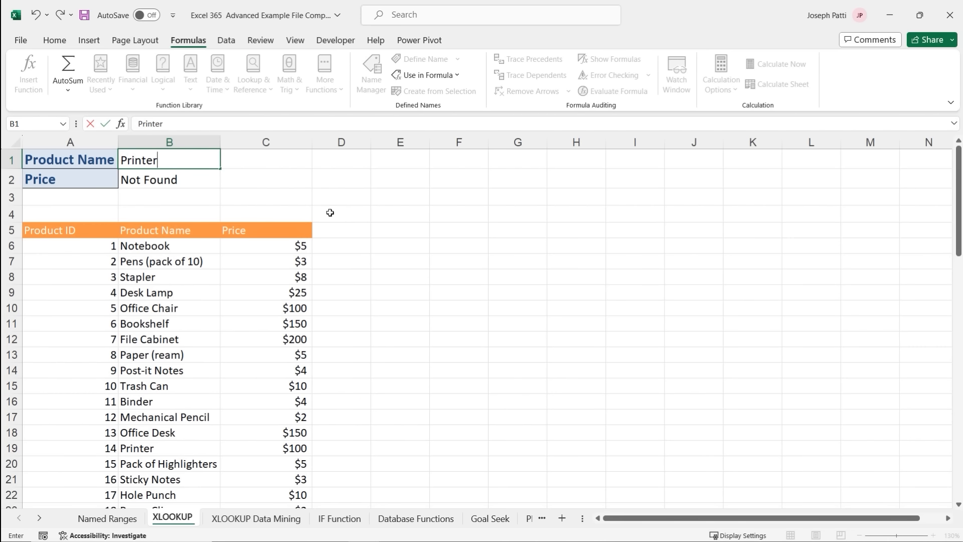
pyautogui.press('Return')
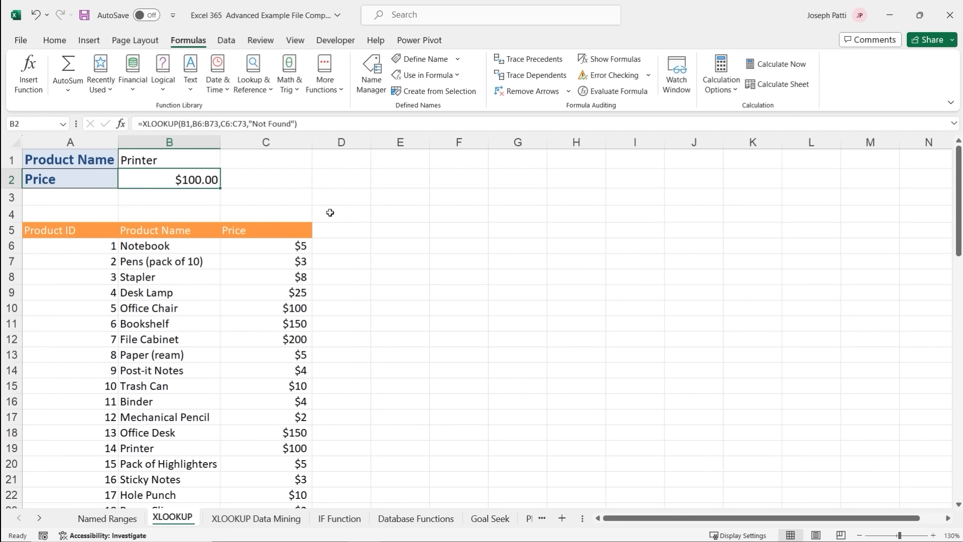
# Examine the optional Match_mode and Search_mode arguments of the XLOOKUP formula in B2 and the default search direction, leaving the formula as it is.
pyautogui.click(122, 127)
pyautogui.moveTo(349, 134); pyautogui.dragTo(382, 161)
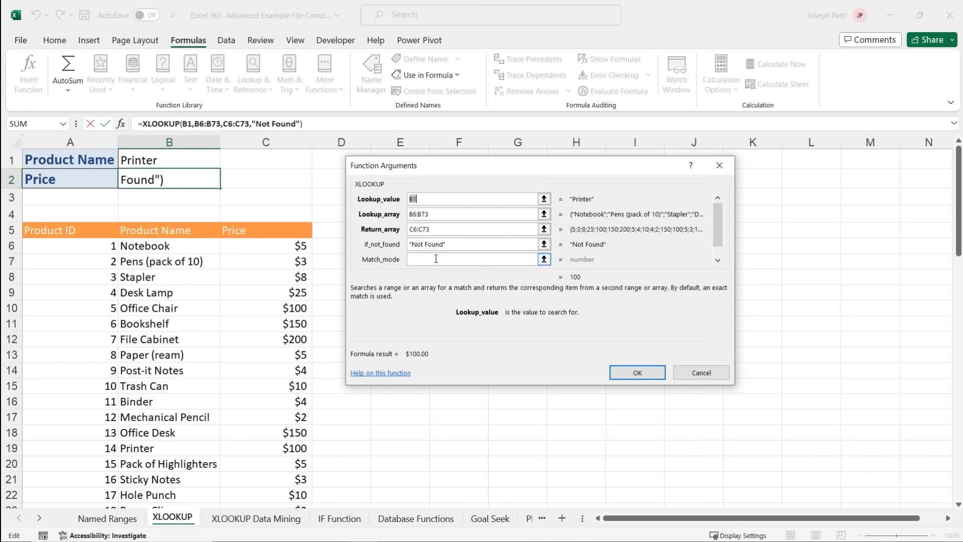
pyautogui.click(718, 260)
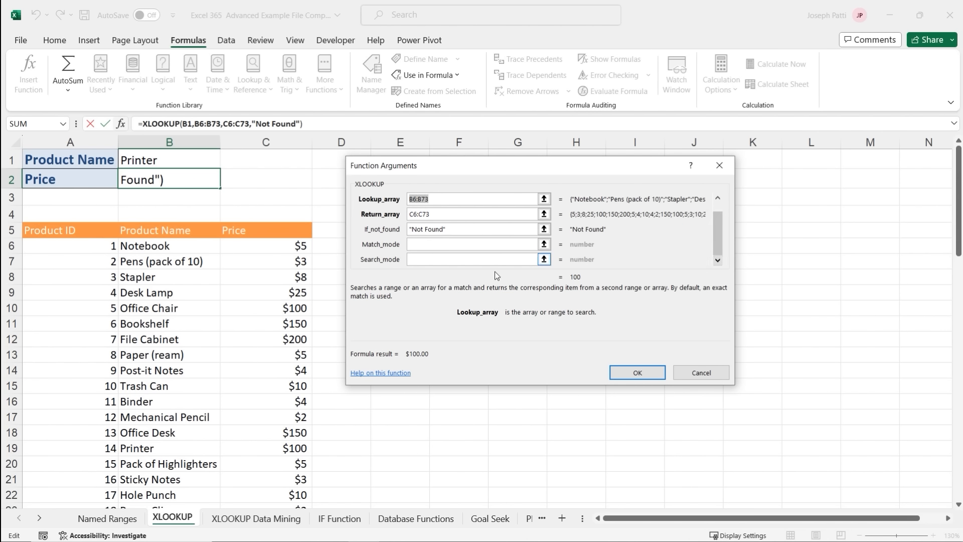
pyautogui.click(419, 262)
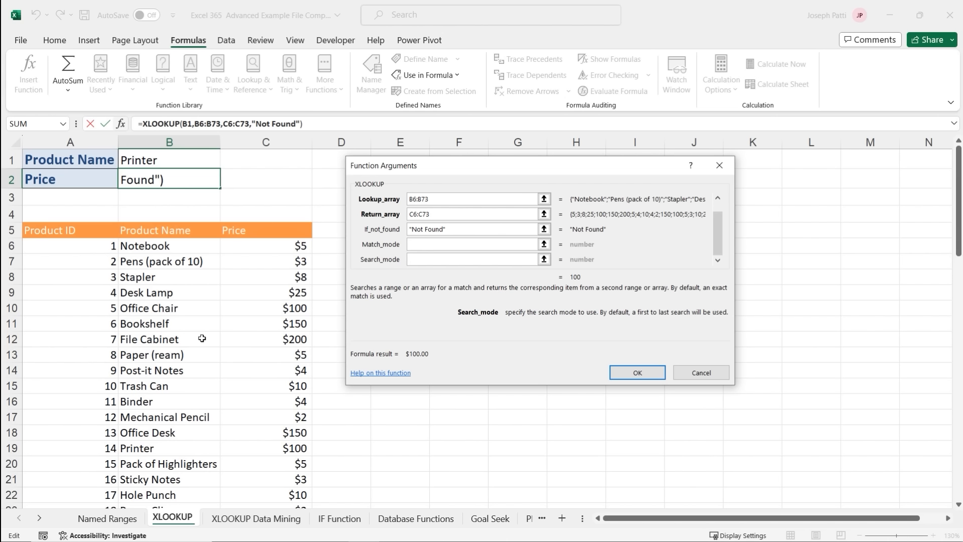
pyautogui.moveTo(201, 486); pyautogui.dragTo(208, 256)
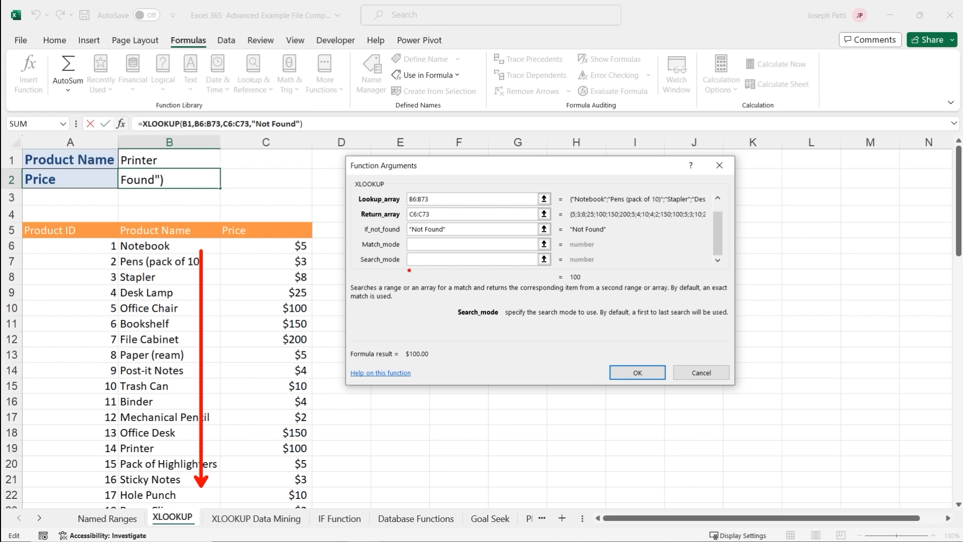
pyautogui.moveTo(149, 387); pyautogui.dragTo(146, 480)
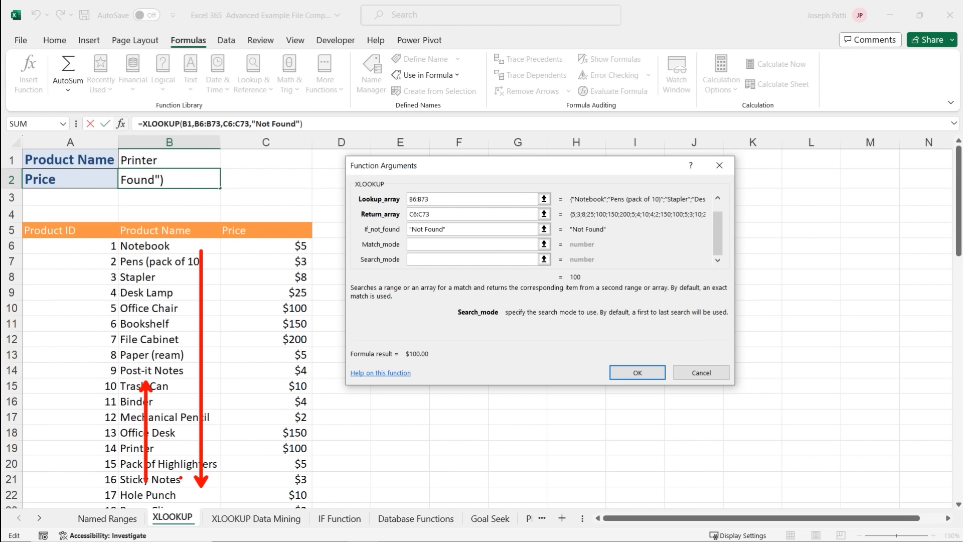
pyautogui.press('Escape')
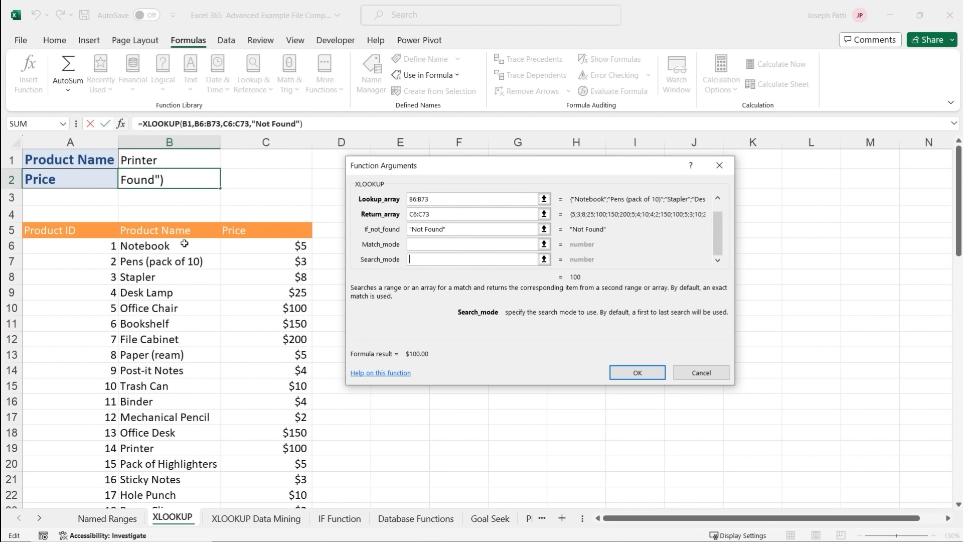
pyautogui.click(695, 377)
# Add a second Notebook entry in row 74 below the product table, with product ID 69 and price 8.
pyautogui.scroll(-4, 152, 403)
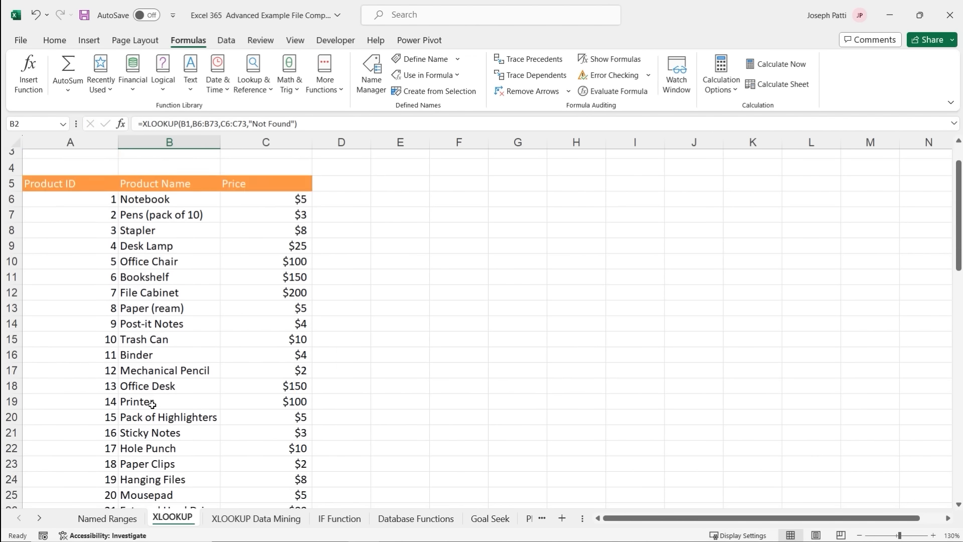
pyautogui.scroll(4, 152, 403)
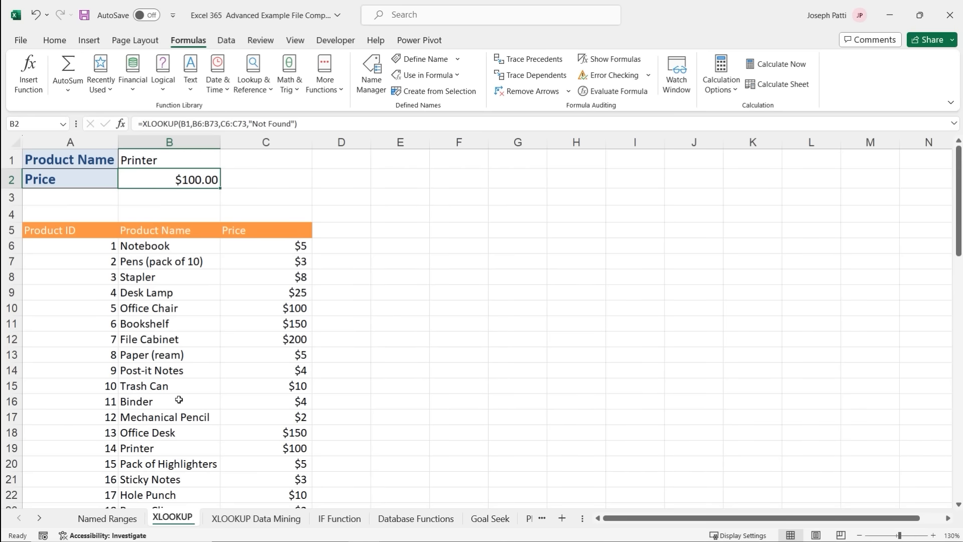
pyautogui.scroll(-10, 178, 401)
pyautogui.scroll(-10, 178, 401)
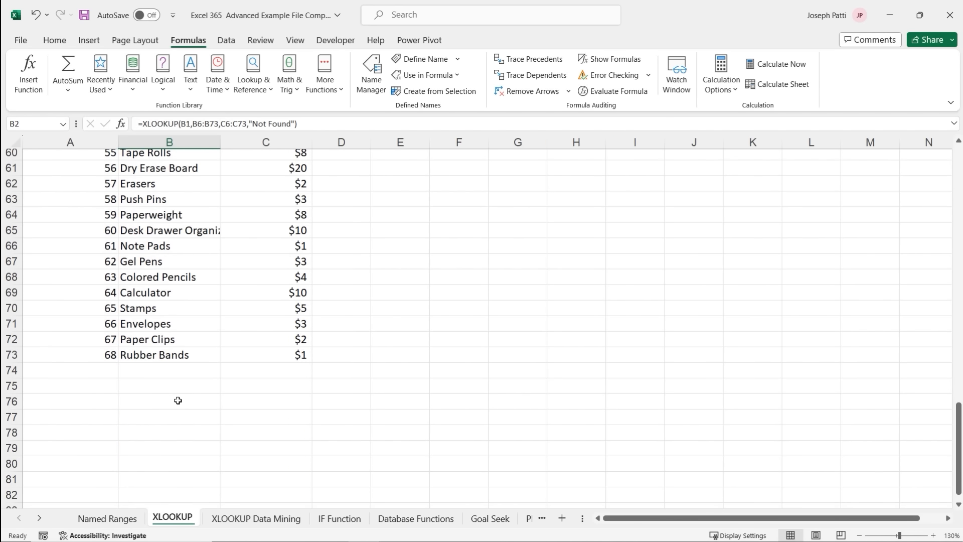
pyautogui.click(95, 370)
pyautogui.write('69')
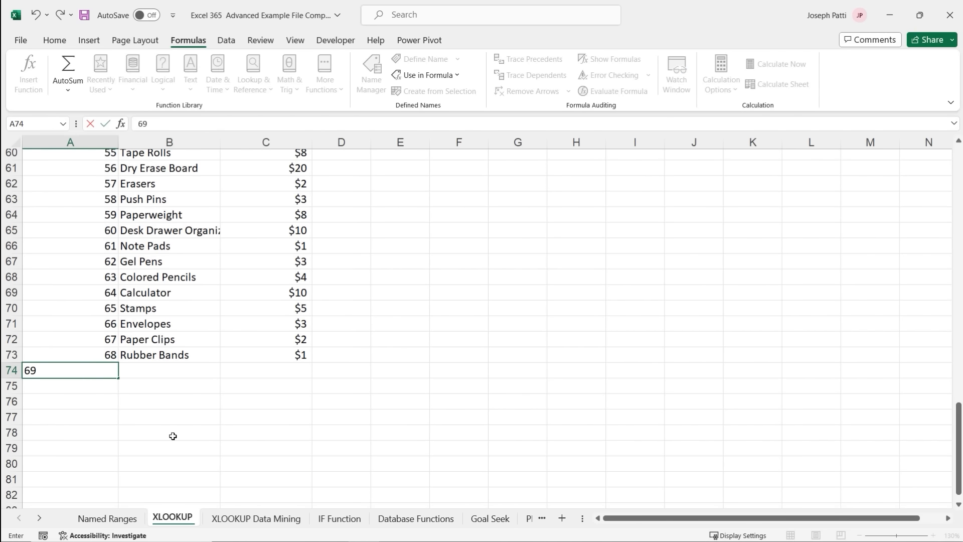
pyautogui.press('Tab')
pyautogui.write('Notebook')
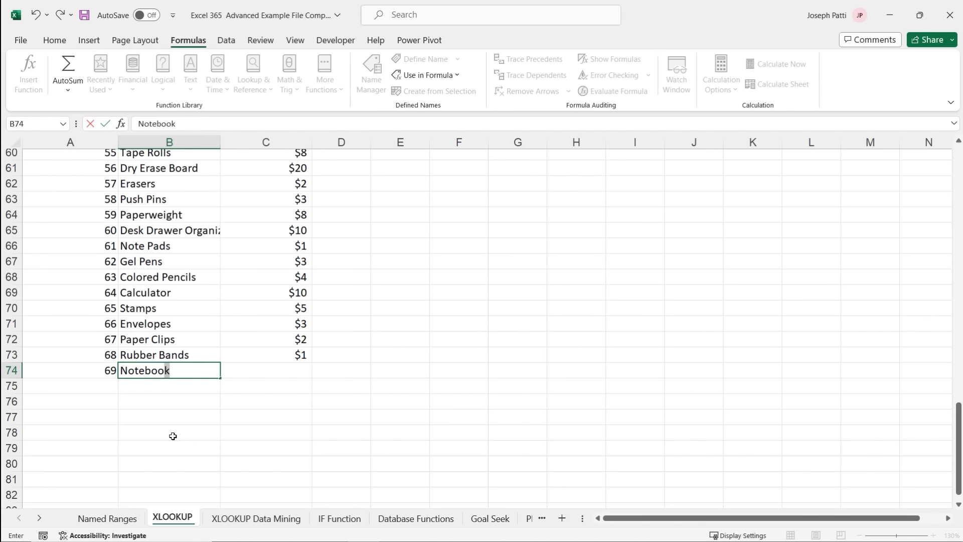
pyautogui.press('Tab')
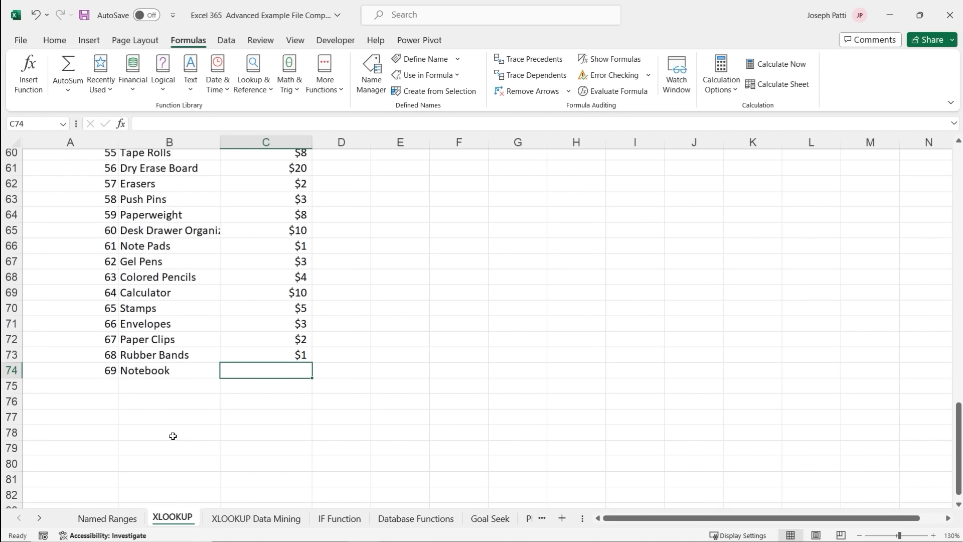
pyautogui.write('8')
pyautogui.press('Return')
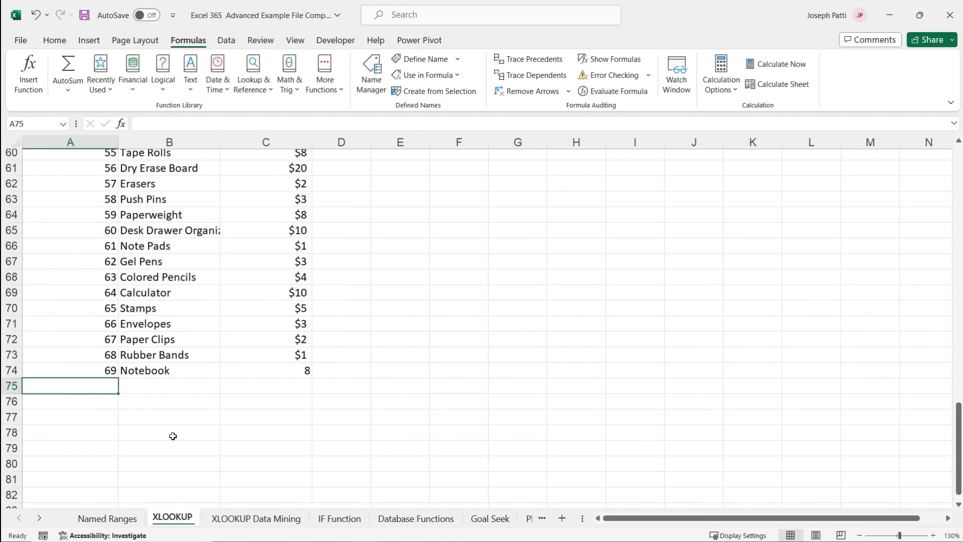
# Fill the currency format of C73 down into C74 and re-enter 8 as the price of the new Notebook row.
pyautogui.click(243, 374)
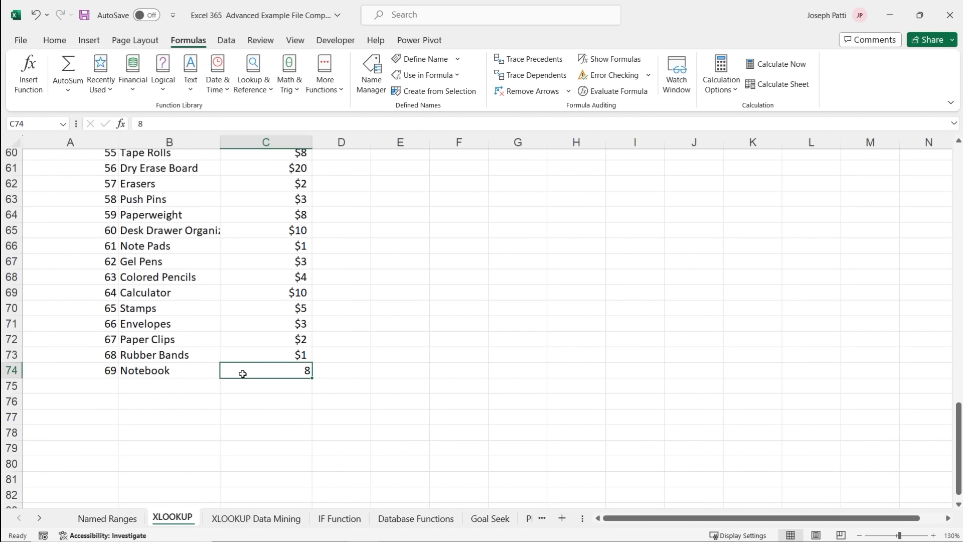
pyautogui.click(302, 353)
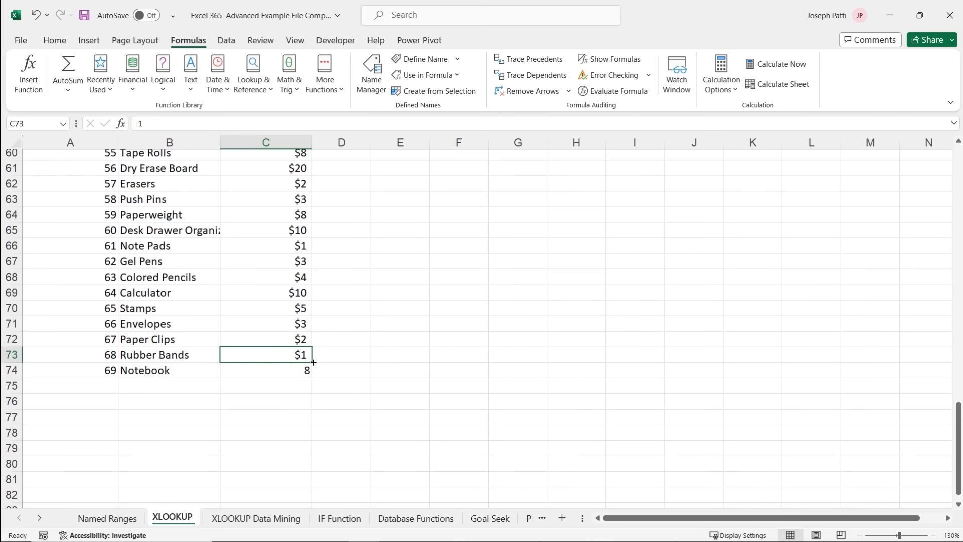
pyautogui.moveTo(311, 371); pyautogui.dragTo(310, 377)
pyautogui.click(301, 370)
pyautogui.write('8')
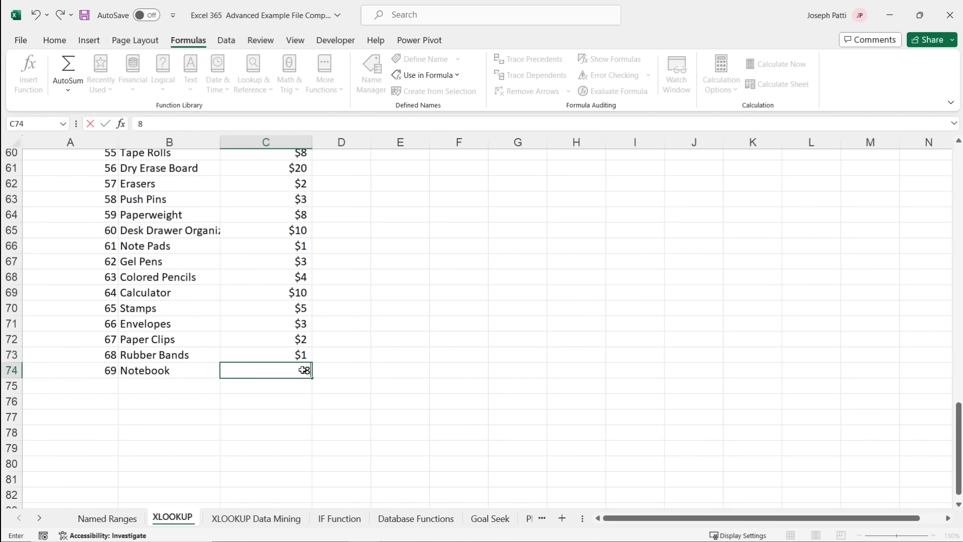
pyautogui.press('Return')
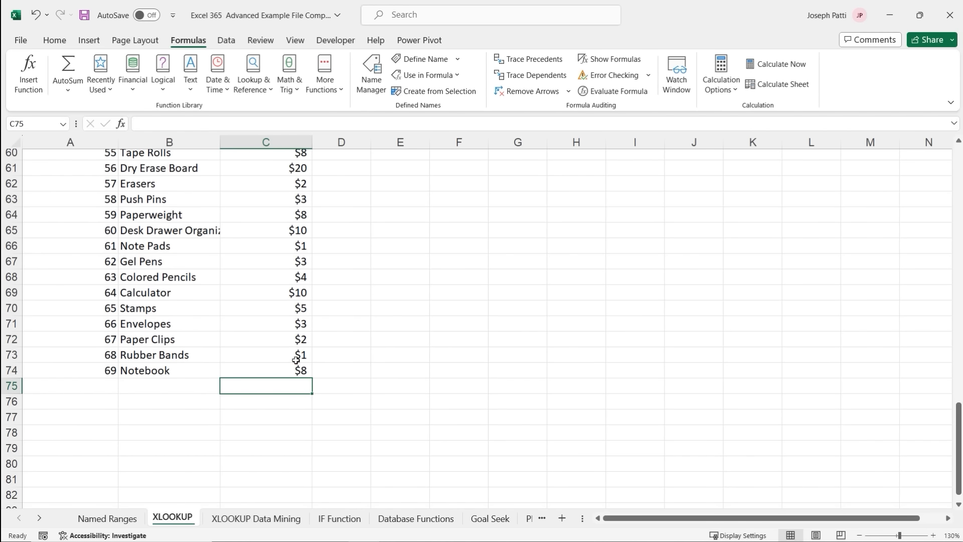
pyautogui.click(296, 359)
# Test the price lookup with Notebook as the product name in B1.
pyautogui.scroll(20, 226, 313)
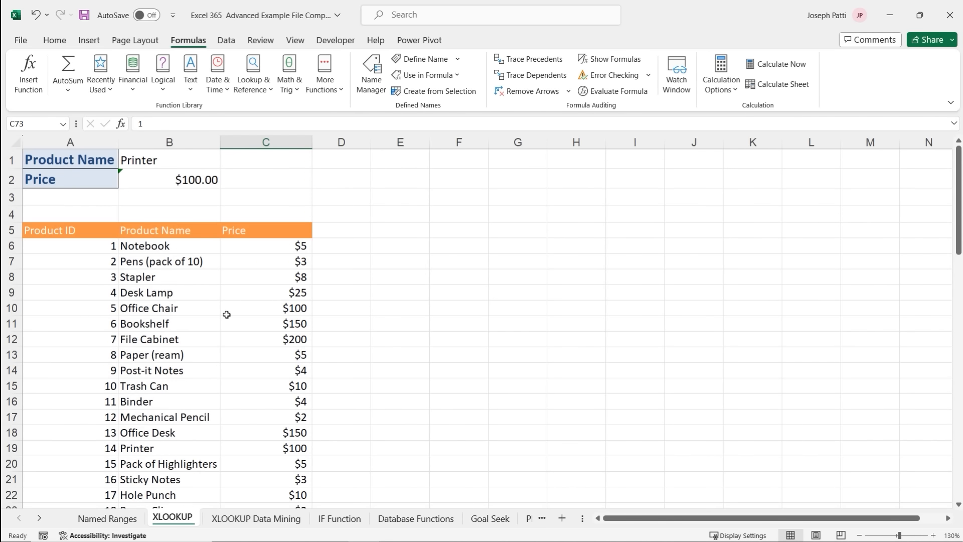
pyautogui.click(154, 161)
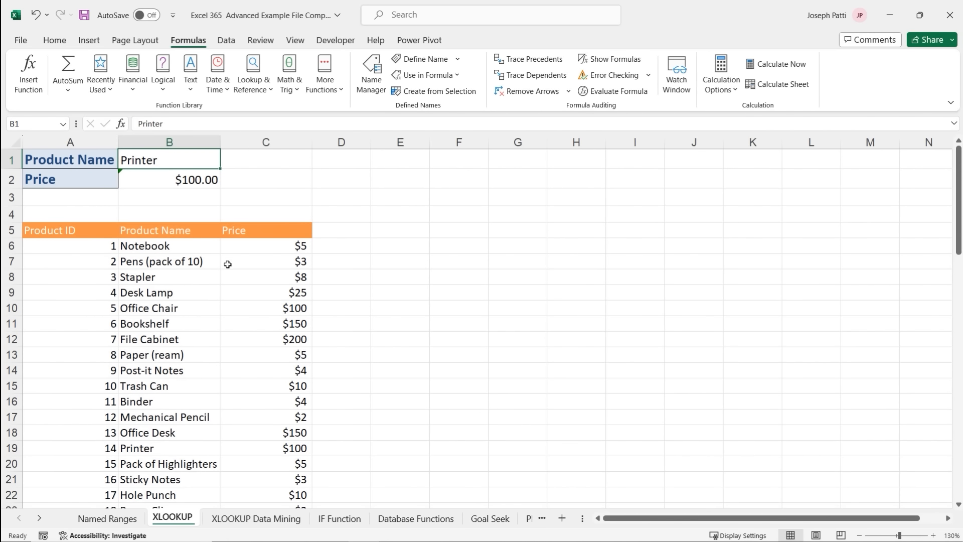
pyautogui.write('Notebook')
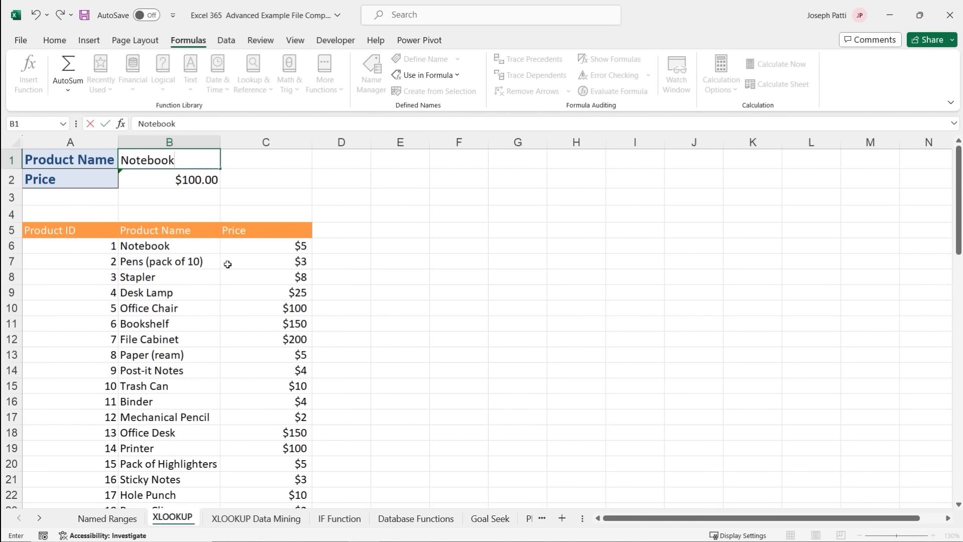
pyautogui.press('Return')
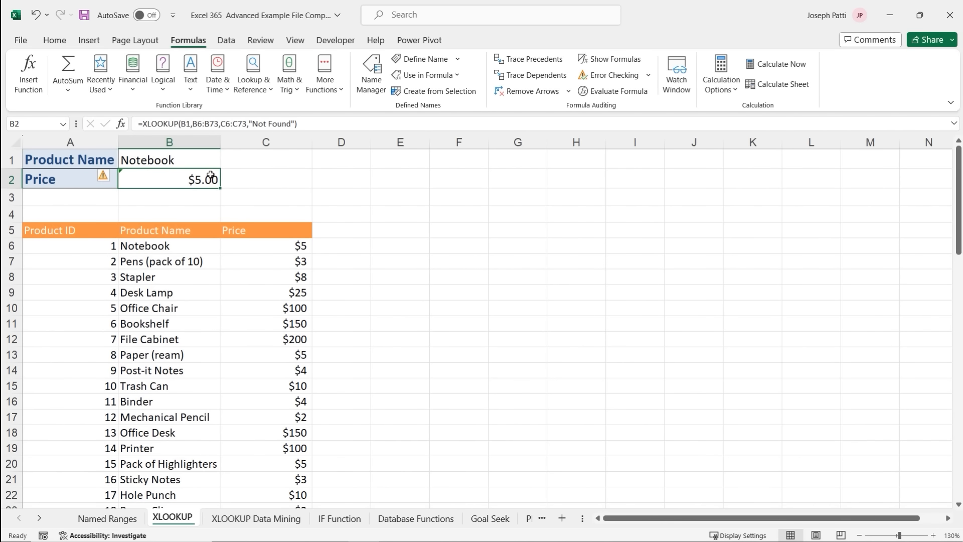
# Extend the XLOOKUP formula in B2 to include the new row, with Lookup_array B6:B74 and Return_array C6:C74.
pyautogui.click(122, 126)
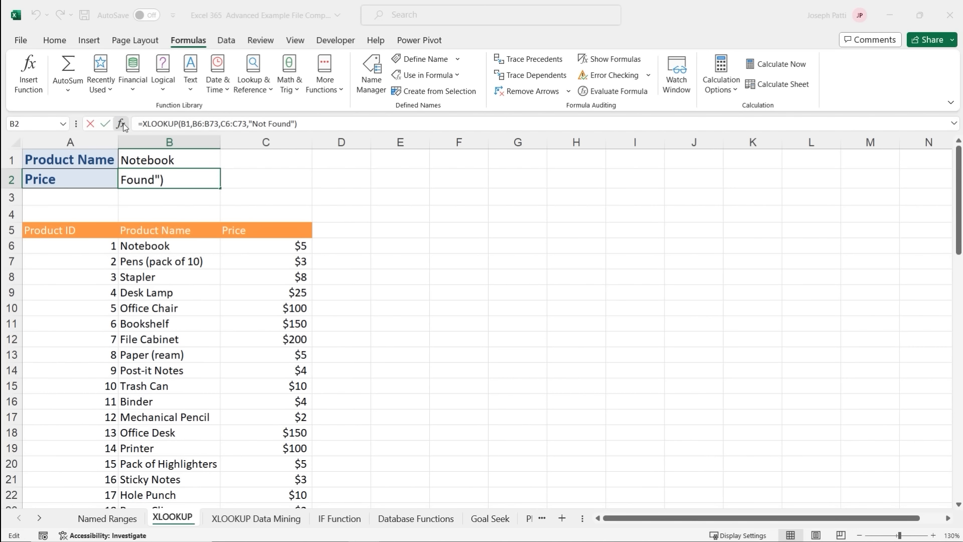
pyautogui.click(439, 214)
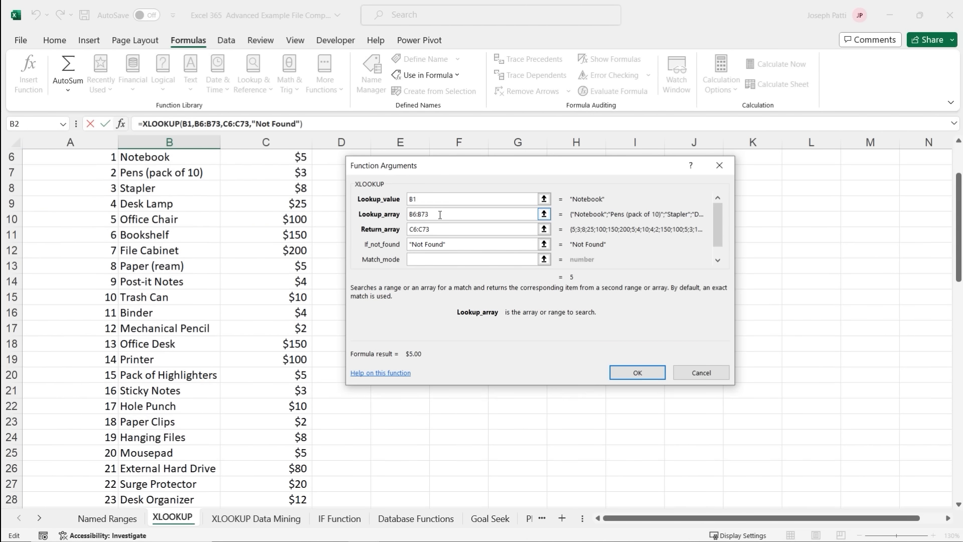
pyautogui.press('BackSpace')
pyautogui.write('4')
pyautogui.click(435, 229)
pyautogui.press('BackSpace')
pyautogui.write('4')
pyautogui.click(484, 259)
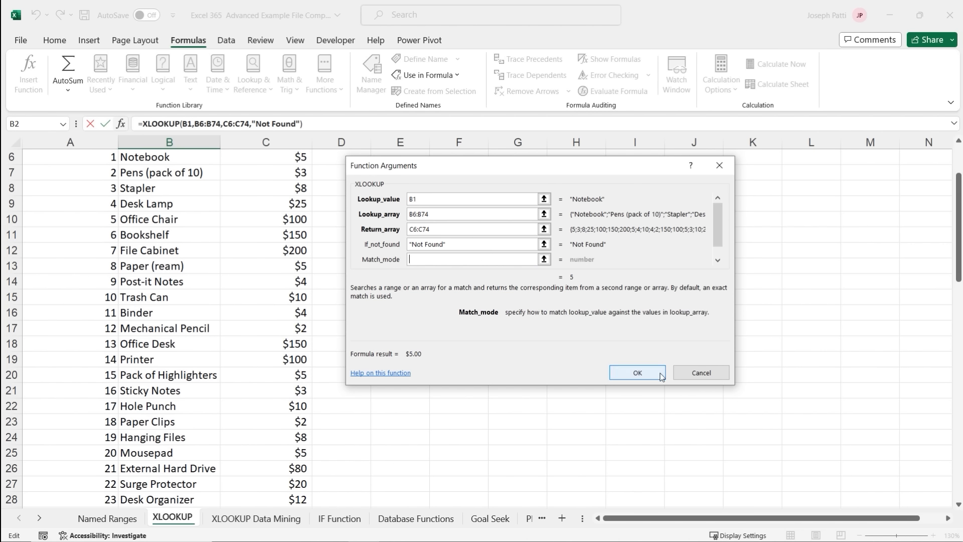
pyautogui.click(637, 372)
pyautogui.scroll(1, 233, 311)
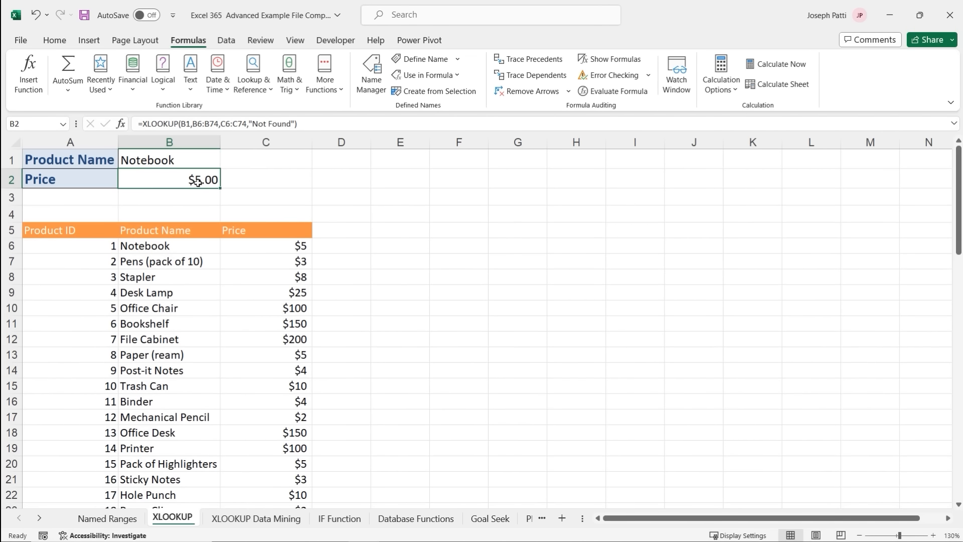
# Set the Search_mode argument of the XLOOKUP formula in B2 to -1 and check the price against the last Notebook row.
pyautogui.click(121, 123)
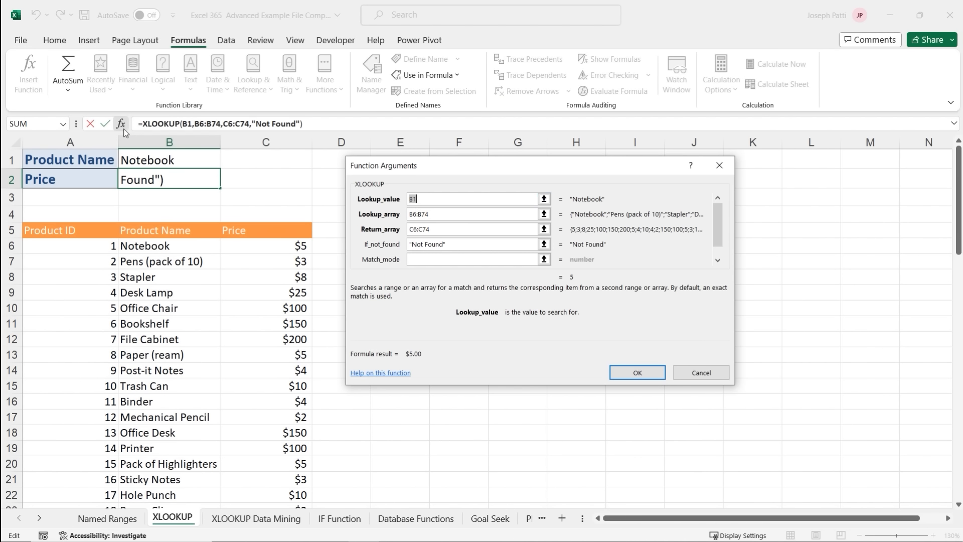
pyautogui.click(718, 260)
pyautogui.click(480, 261)
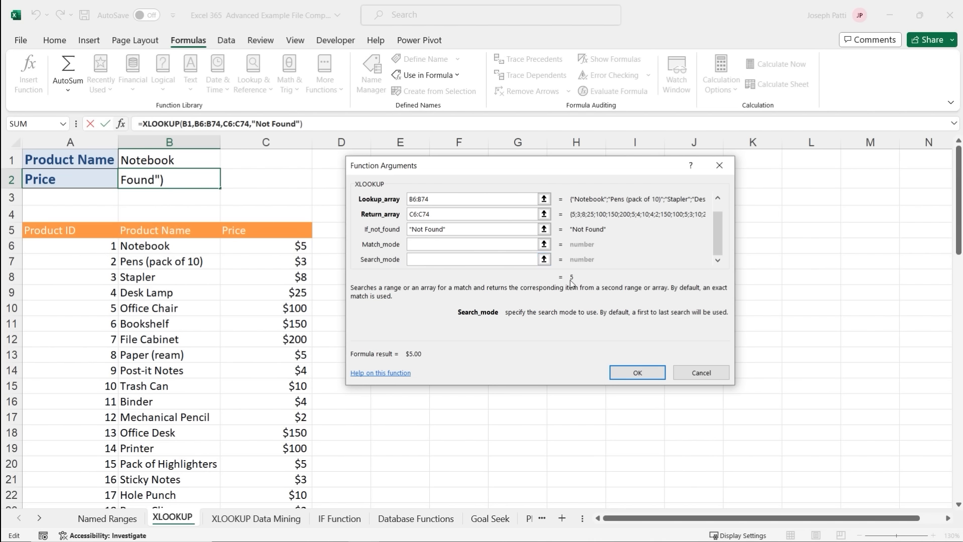
pyautogui.write('-1')
pyautogui.press('BackSpace')
pyautogui.press('BackSpace')
pyautogui.write('1')
pyautogui.press('BackSpace')
pyautogui.write('-1')
pyautogui.click(637, 372)
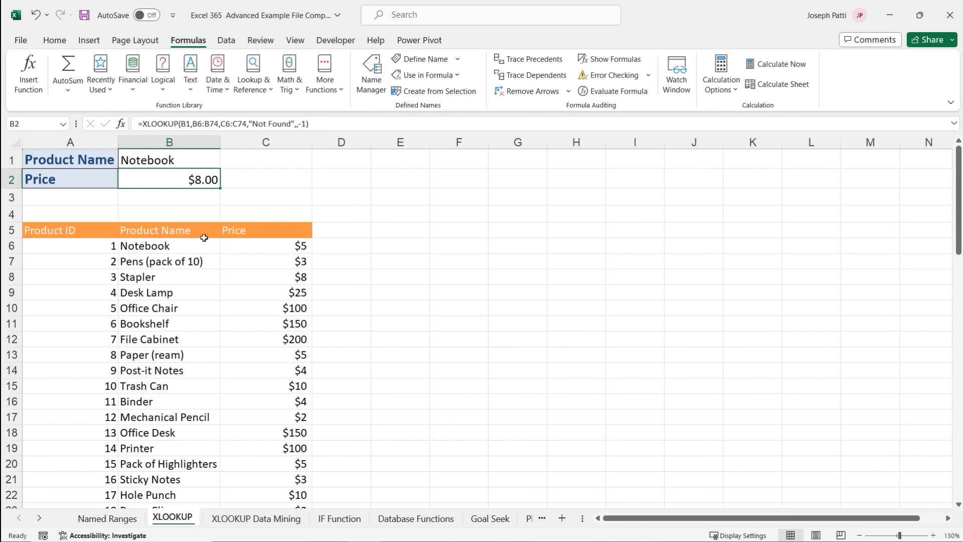
pyautogui.scroll(-6, 234, 350)
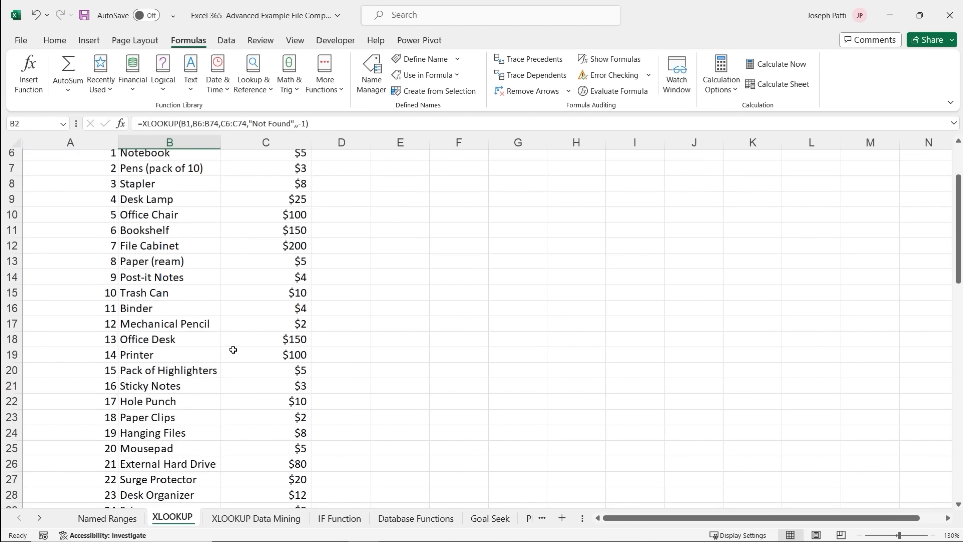
pyautogui.scroll(-14, 234, 352)
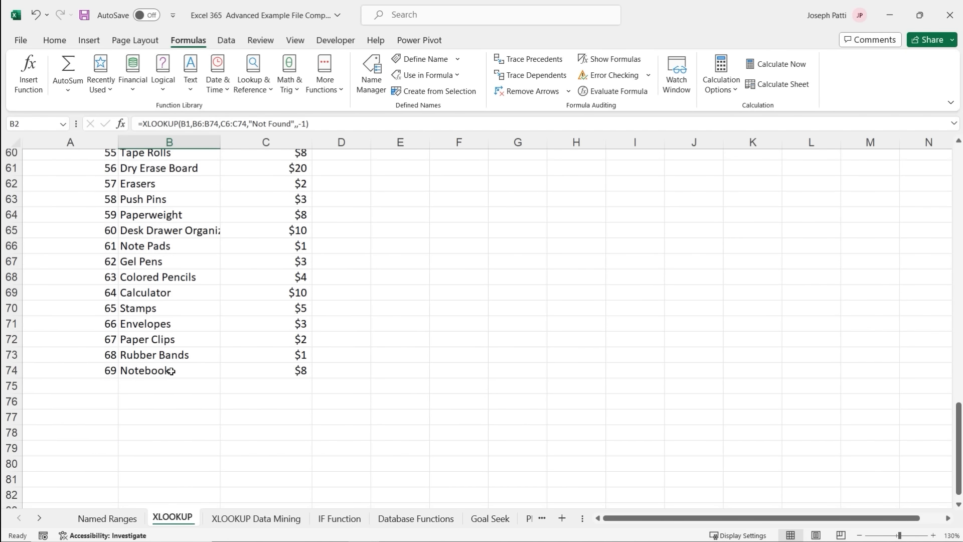
pyautogui.scroll(20, 171, 371)
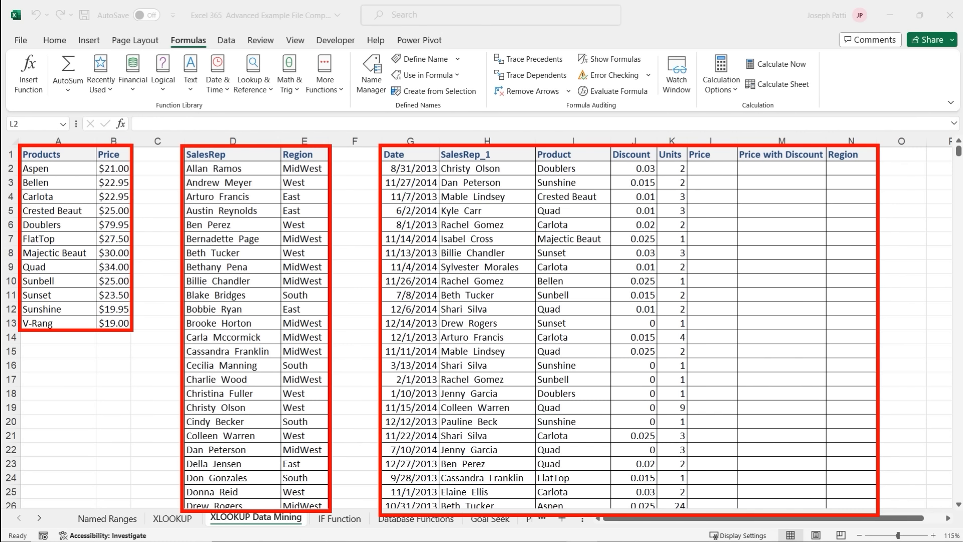
# Match the sales rep in H2 to the SalesRep table by eye and enter the region West in N2.
pyautogui.click(485, 171)
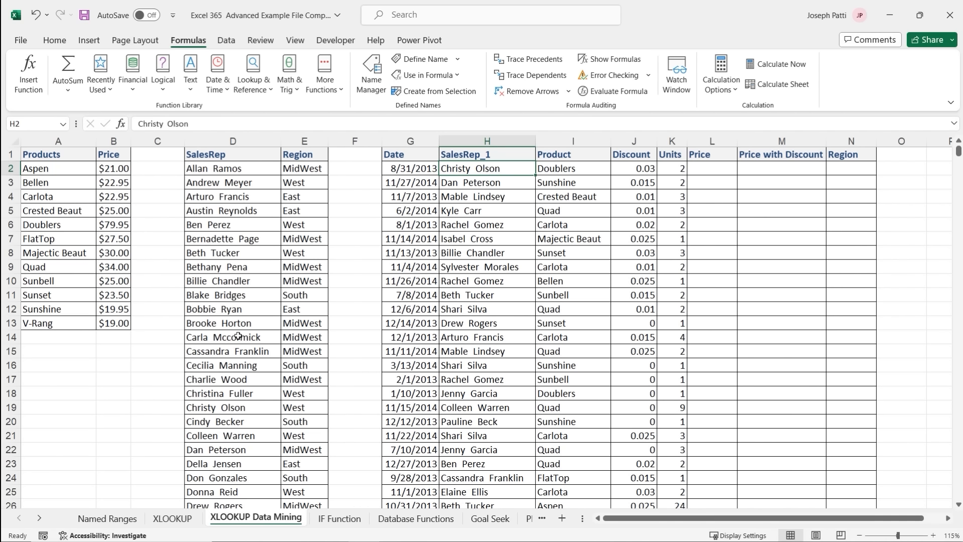
pyautogui.click(239, 409)
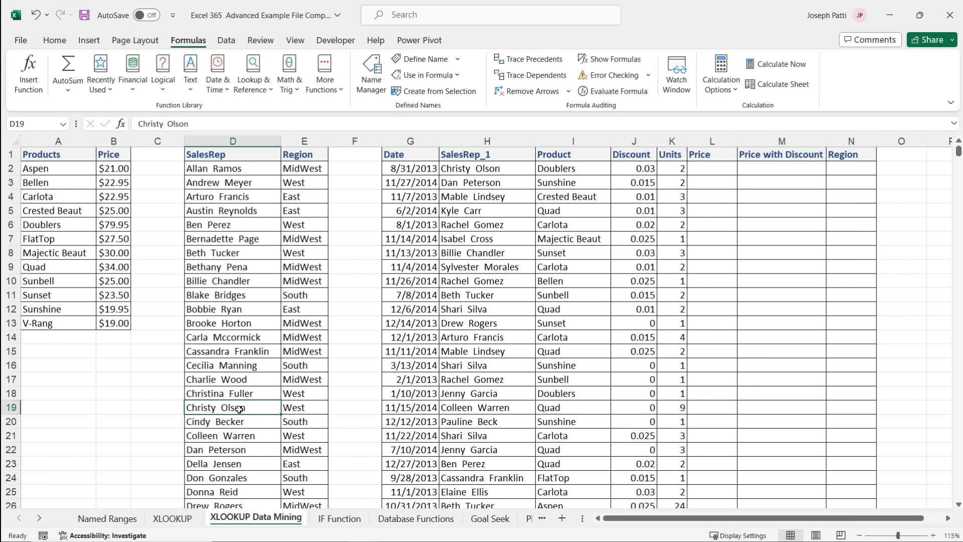
pyautogui.click(301, 411)
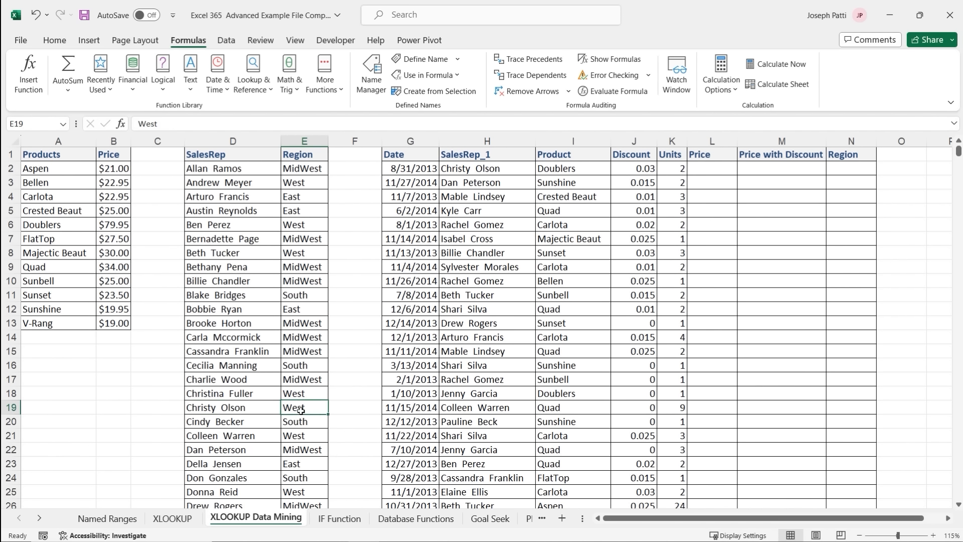
pyautogui.click(854, 173)
pyautogui.write('West')
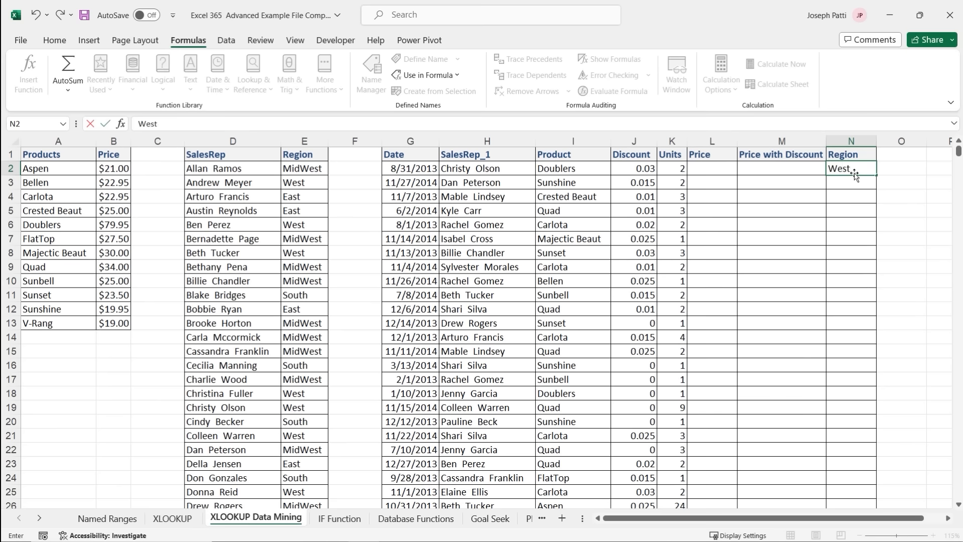
pyautogui.click(805, 235)
pyautogui.scroll(-20, 733, 224)
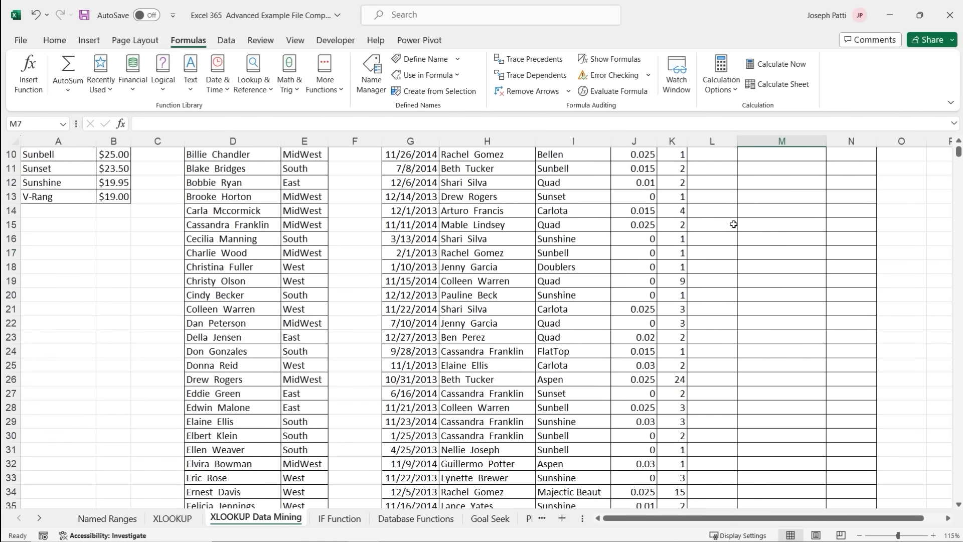
# Clear the manually entered region from N2.
pyautogui.moveTo(959, 165)
pyautogui.mouseDown()
pyautogui.moveTo(952, 459)
pyautogui.moveTo(955, 149)
pyautogui.mouseUp()
pyautogui.click(861, 170)
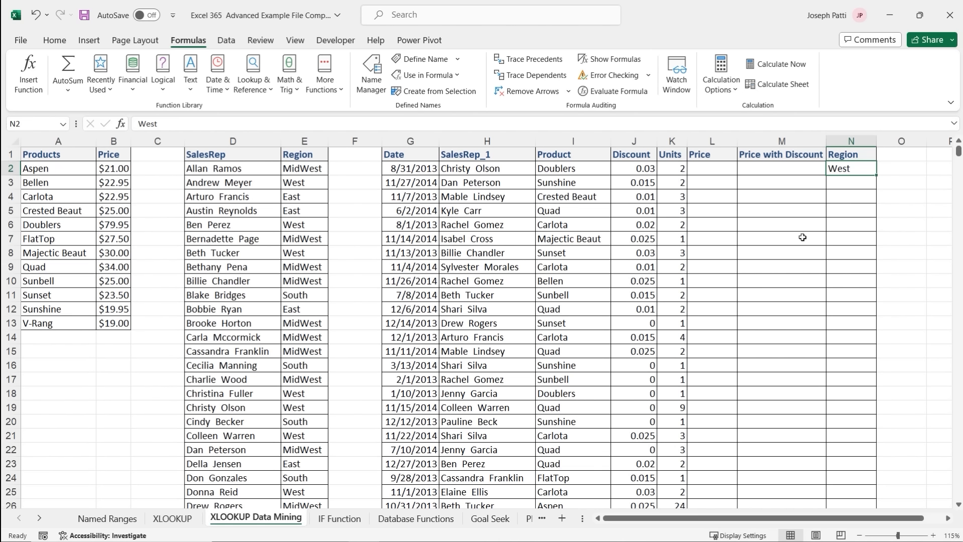
pyautogui.press('Delete')
# Start an XLOOKUP formula in L2 through the function arguments, with I2 as the Lookup_value.
pyautogui.click(713, 170)
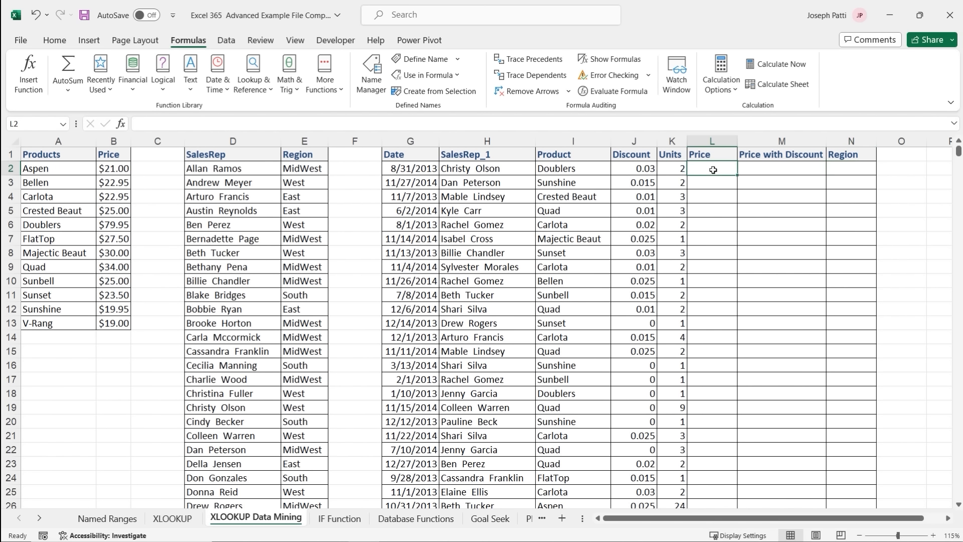
pyautogui.write('=')
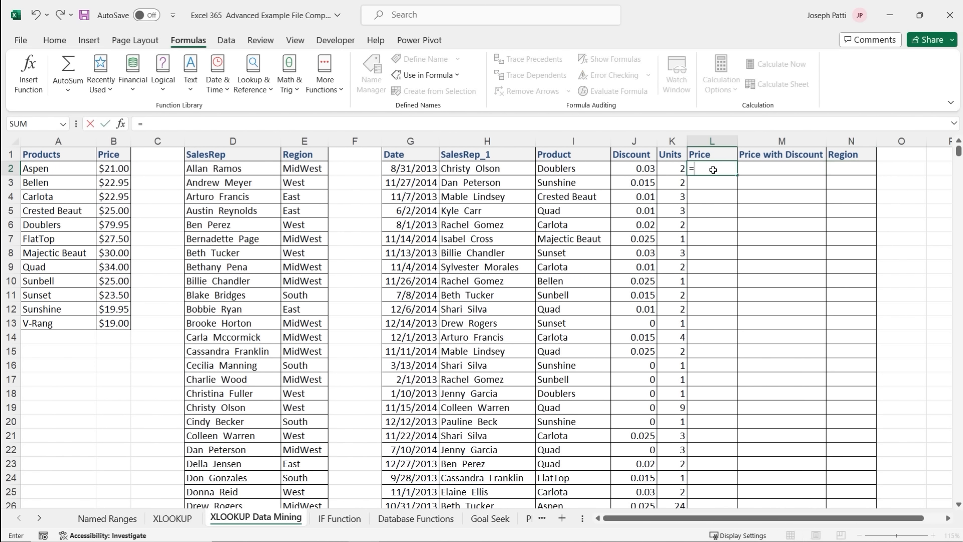
pyautogui.write('xl')
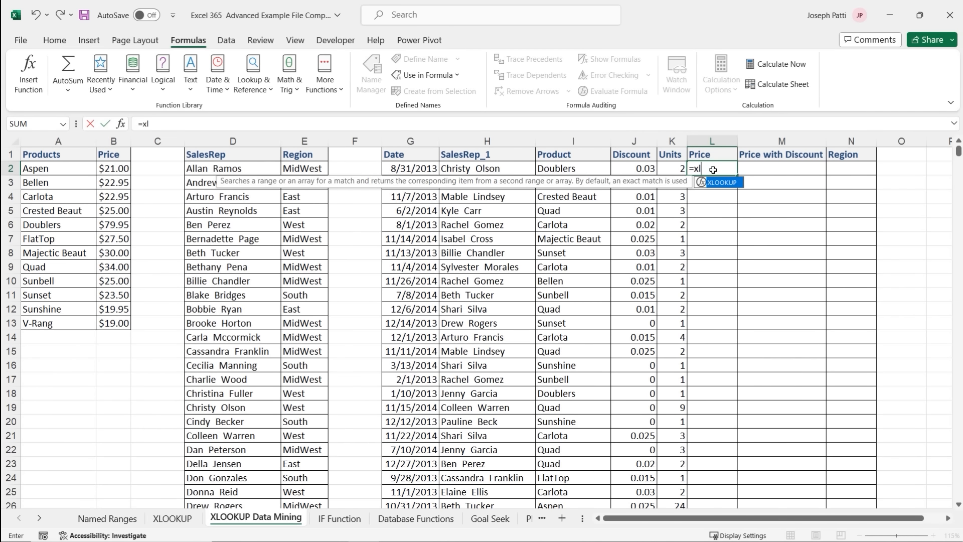
pyautogui.press('Tab')
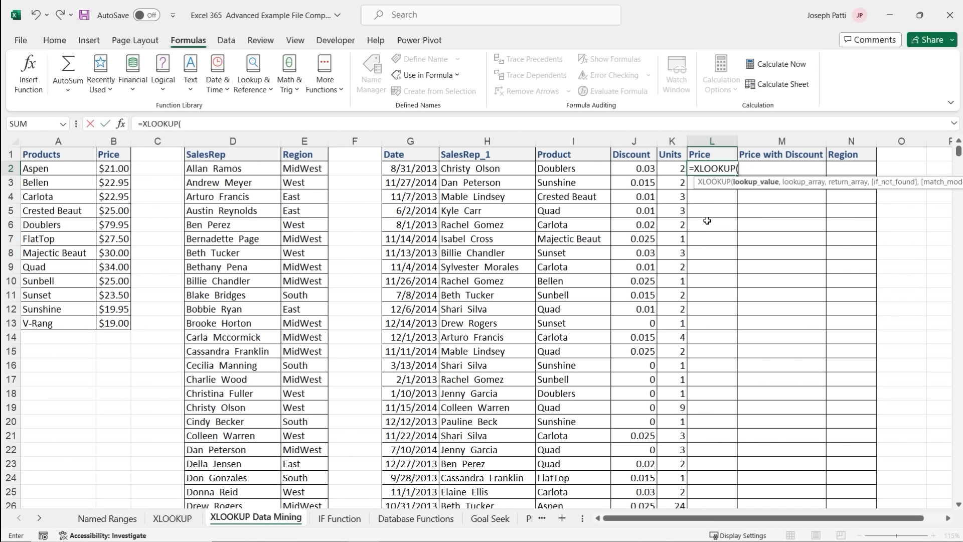
pyautogui.click(123, 126)
pyautogui.moveTo(577, 211); pyautogui.dragTo(523, 235)
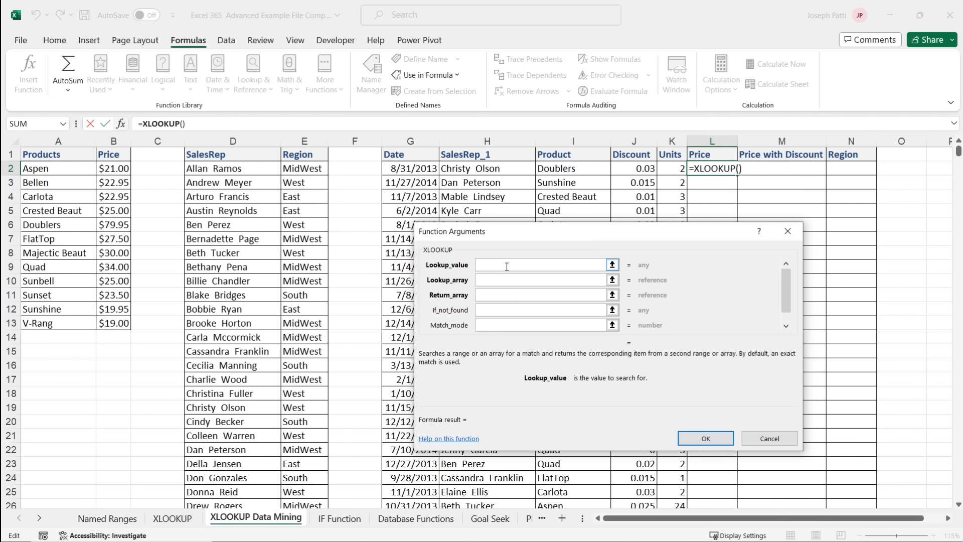
pyautogui.click(563, 168)
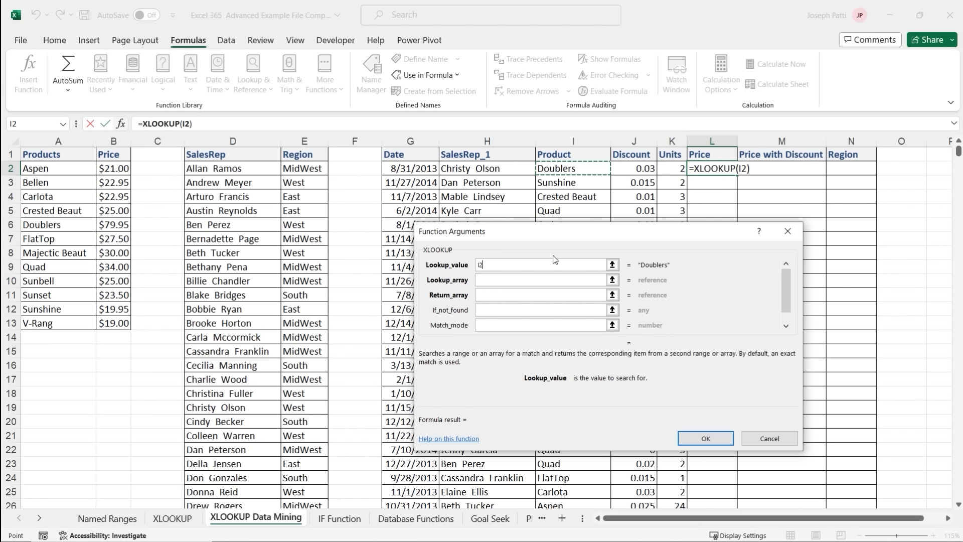
# Set the Lookup_array to the product names as the absolute range $A$2:$A$13.
pyautogui.click(494, 278)
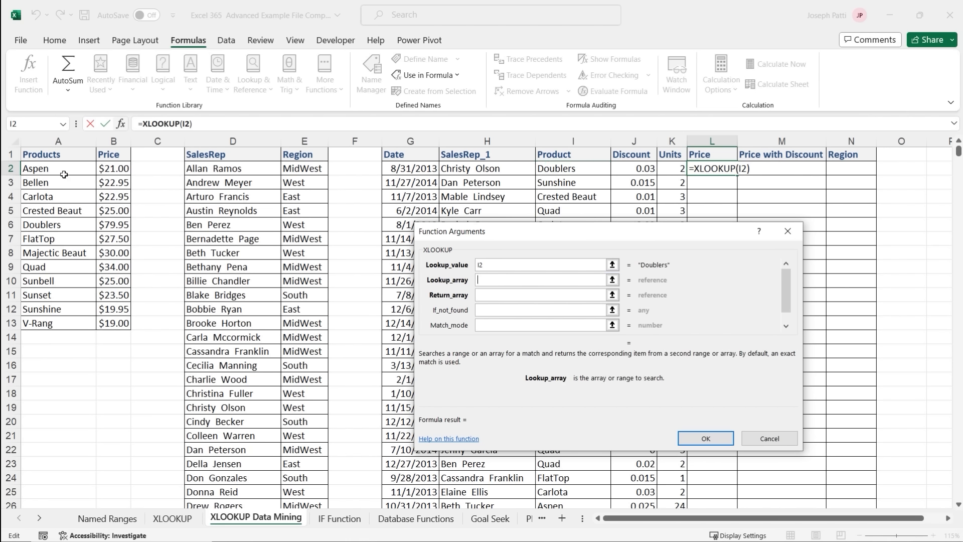
pyautogui.moveTo(64, 173); pyautogui.dragTo(57, 320)
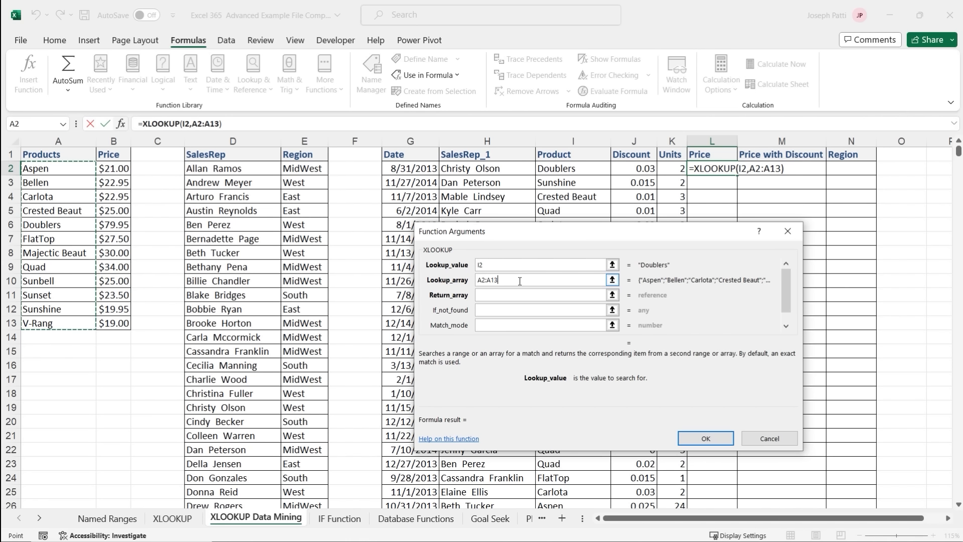
pyautogui.moveTo(512, 279); pyautogui.dragTo(471, 279)
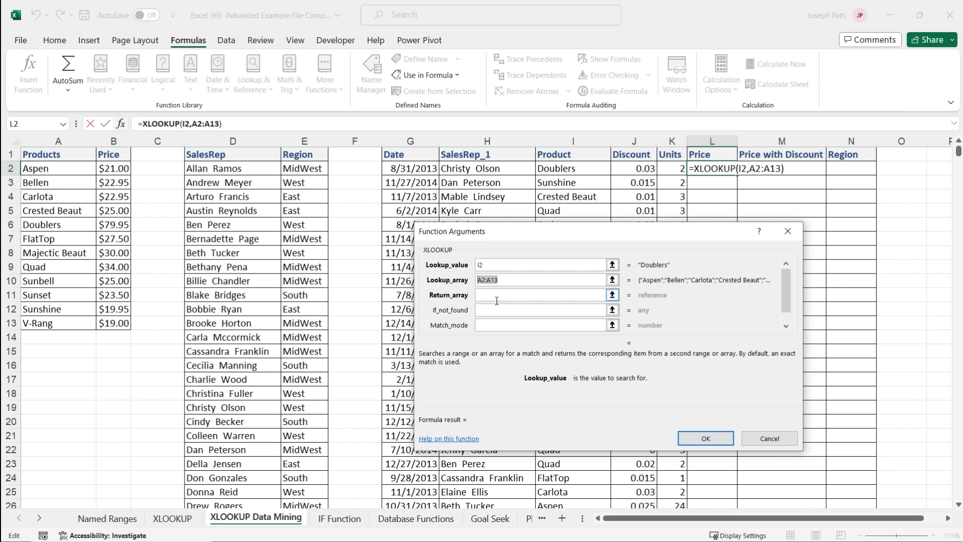
pyautogui.press('F4')
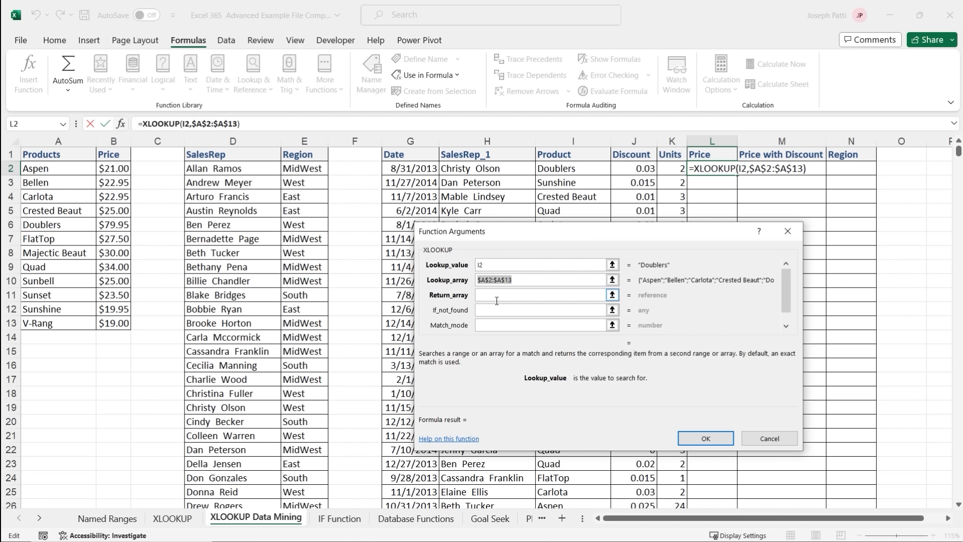
# Set the Return_array to the absolute range $B$2:$B$13 and fill the finished formula down the Price column of the sales records.
pyautogui.click(496, 293)
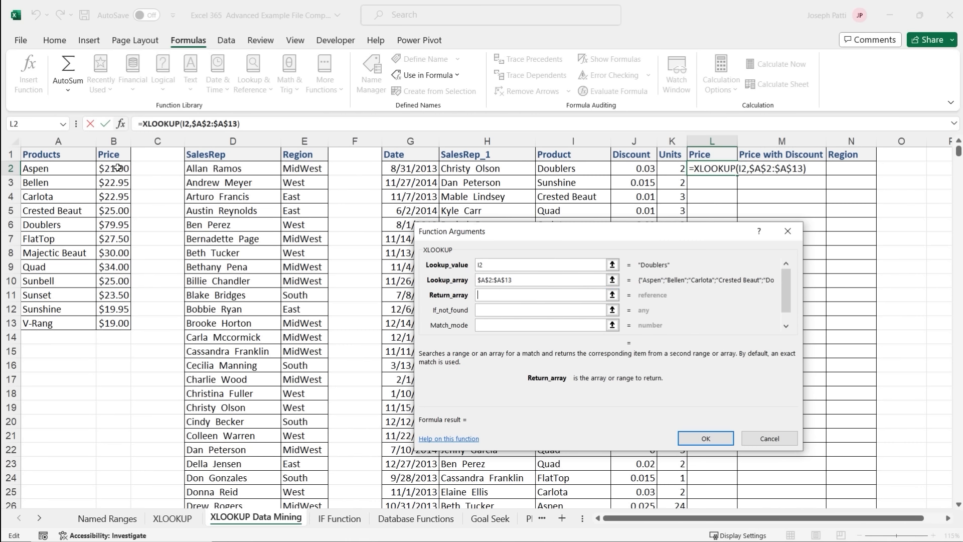
pyautogui.moveTo(122, 171); pyautogui.dragTo(113, 323)
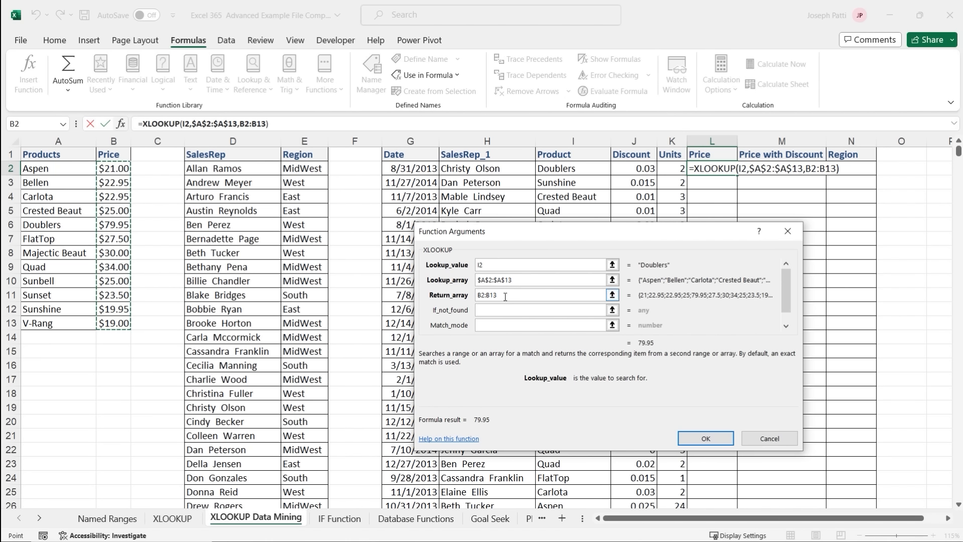
pyautogui.moveTo(498, 295); pyautogui.dragTo(470, 296)
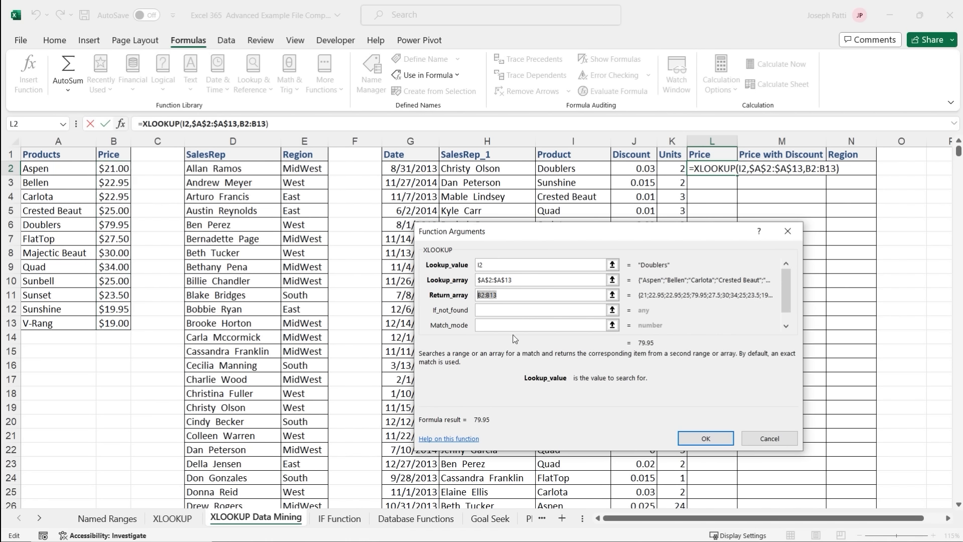
pyautogui.press('F4')
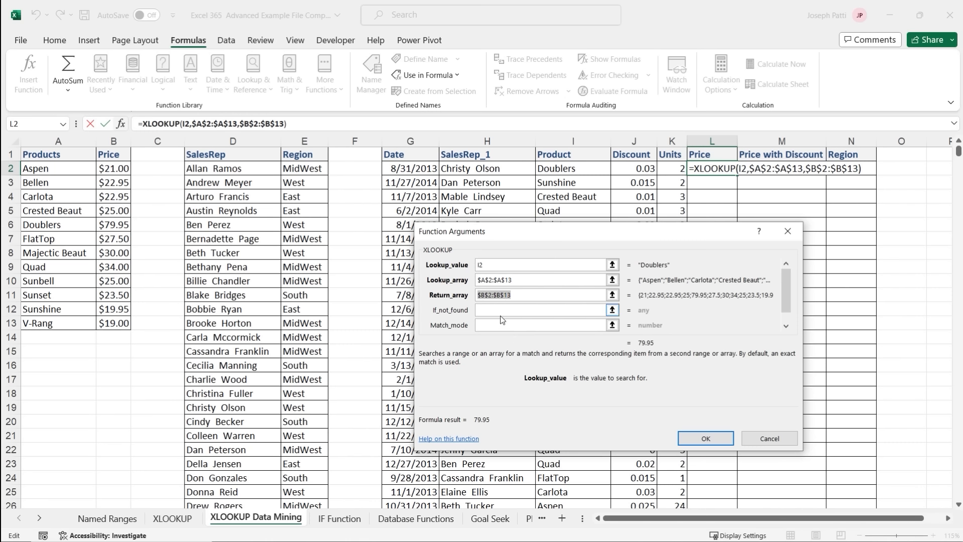
pyautogui.click(510, 308)
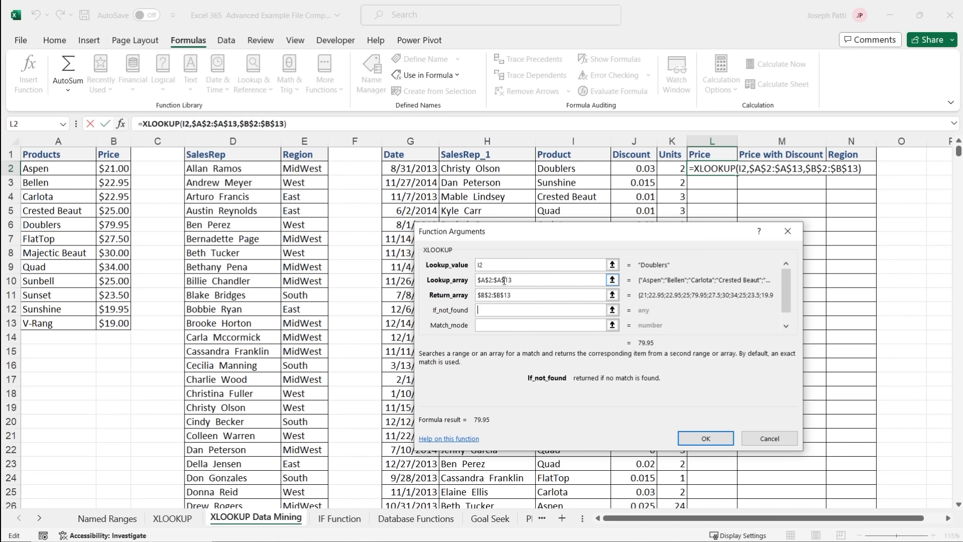
pyautogui.click(716, 440)
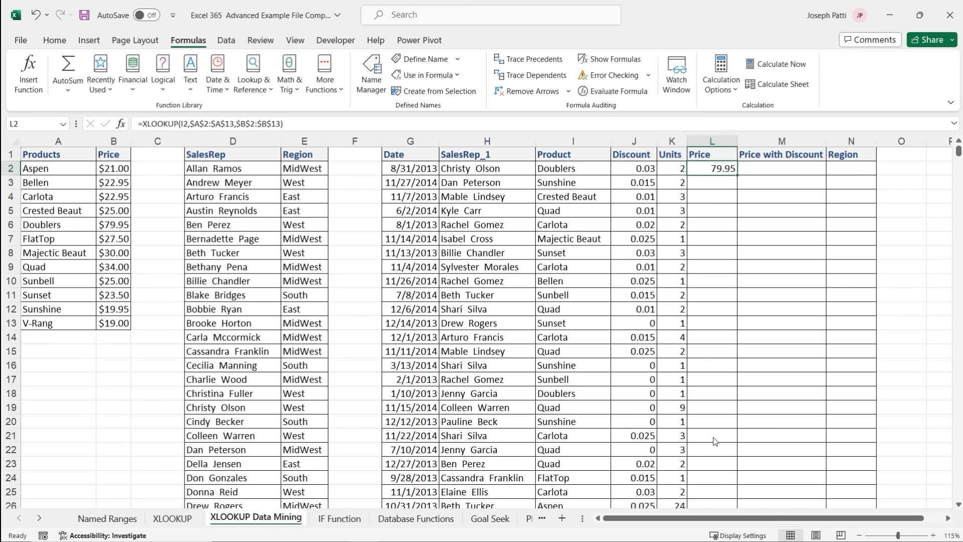
pyautogui.doubleClick(738, 176)
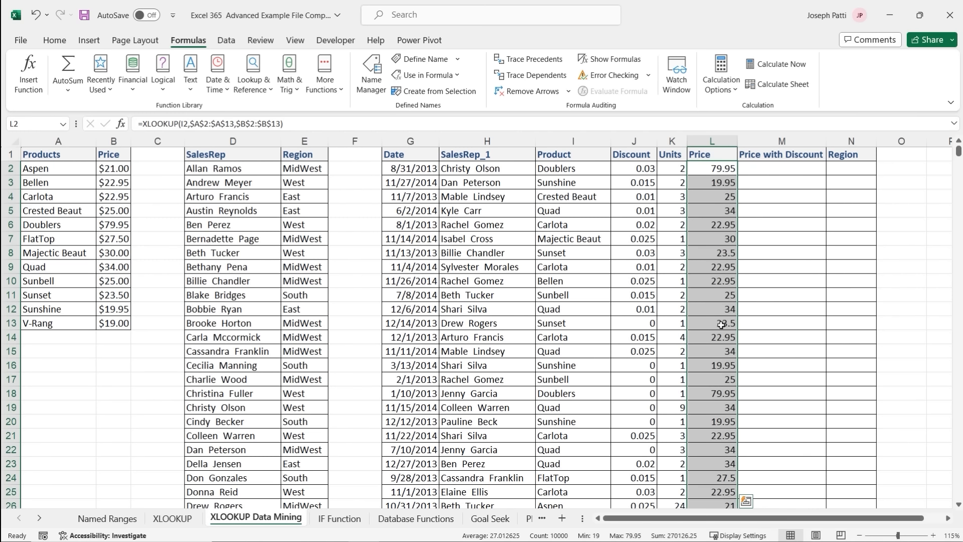
# Check the price looked up for Sunshine in row 3 against its price in the product table.
pyautogui.click(571, 185)
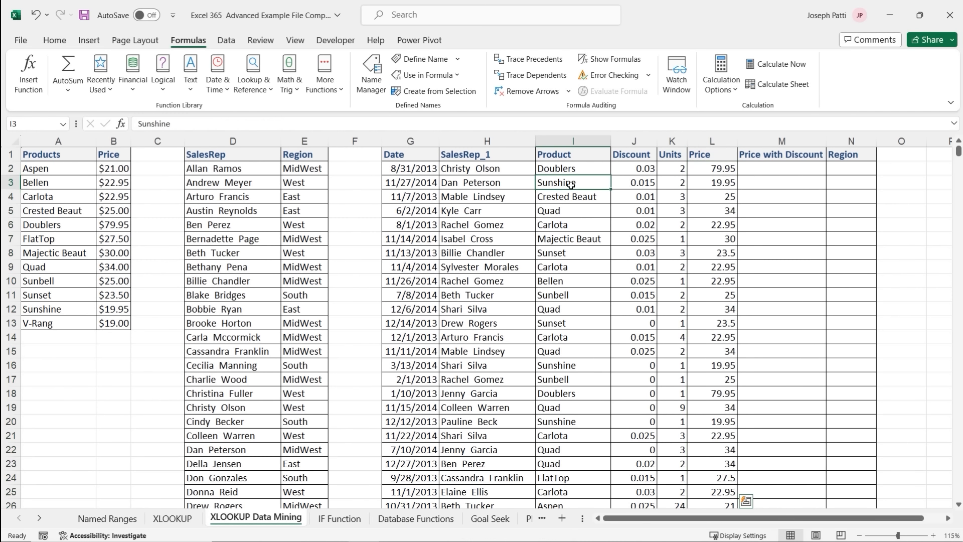
pyautogui.click(713, 185)
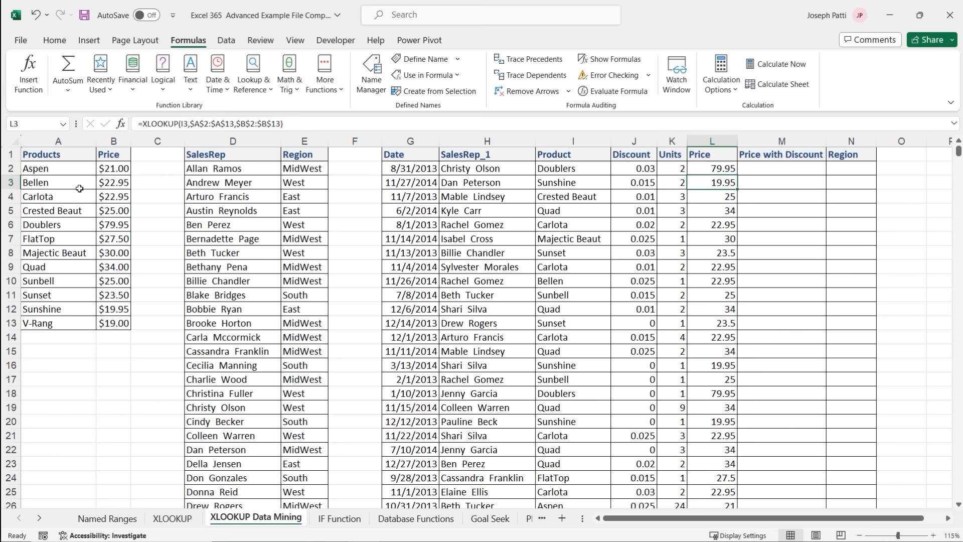
pyautogui.click(56, 309)
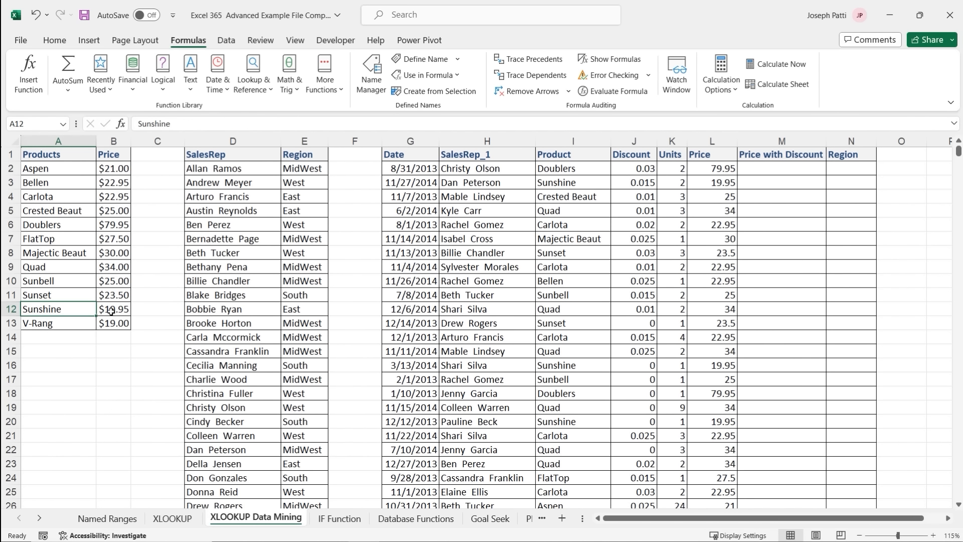
pyautogui.click(111, 311)
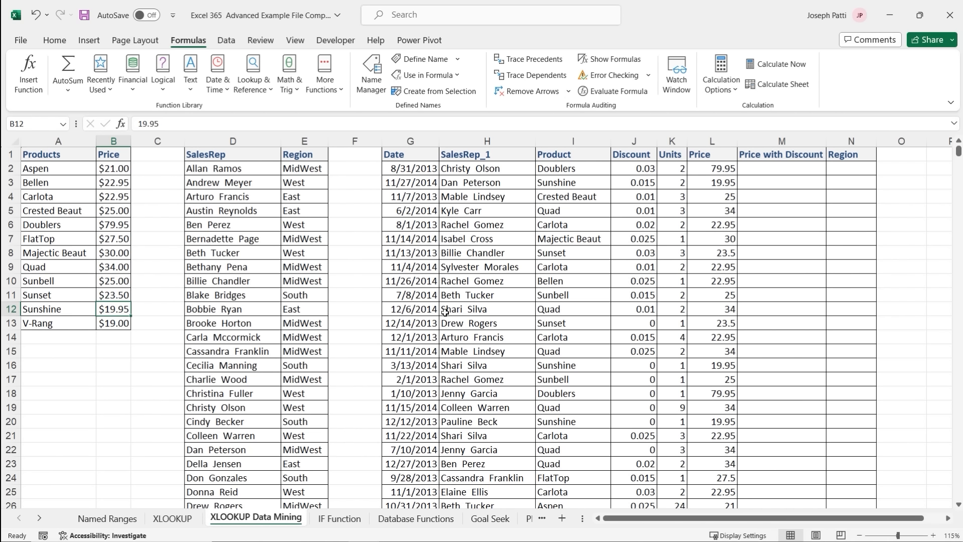
# Multiply the price by the discount in M2 with the formula =L2*J2.
pyautogui.click(776, 169)
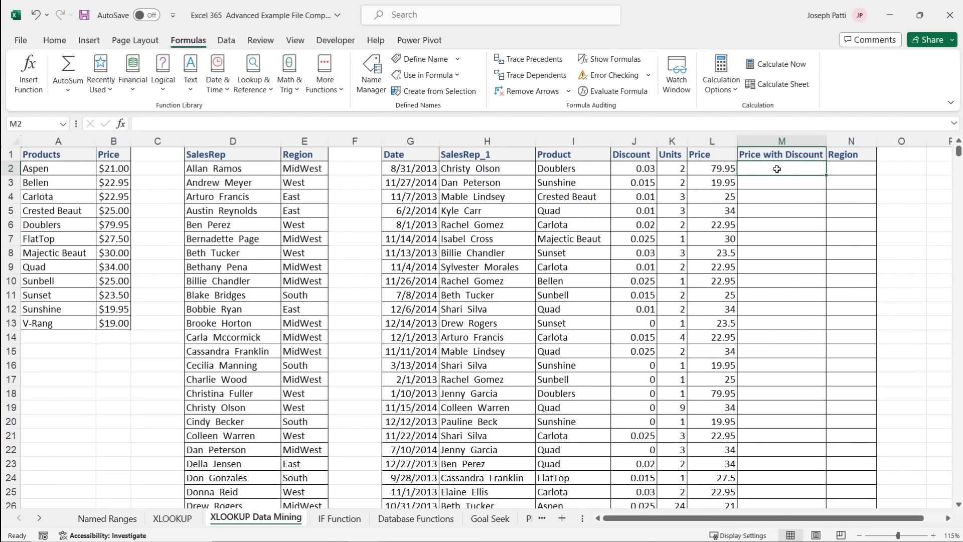
pyautogui.click(716, 169)
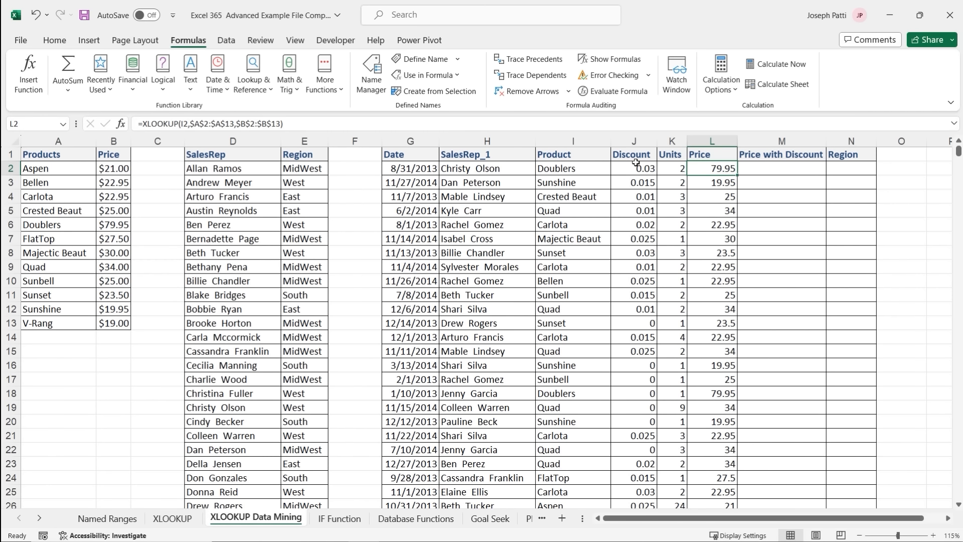
pyautogui.click(759, 174)
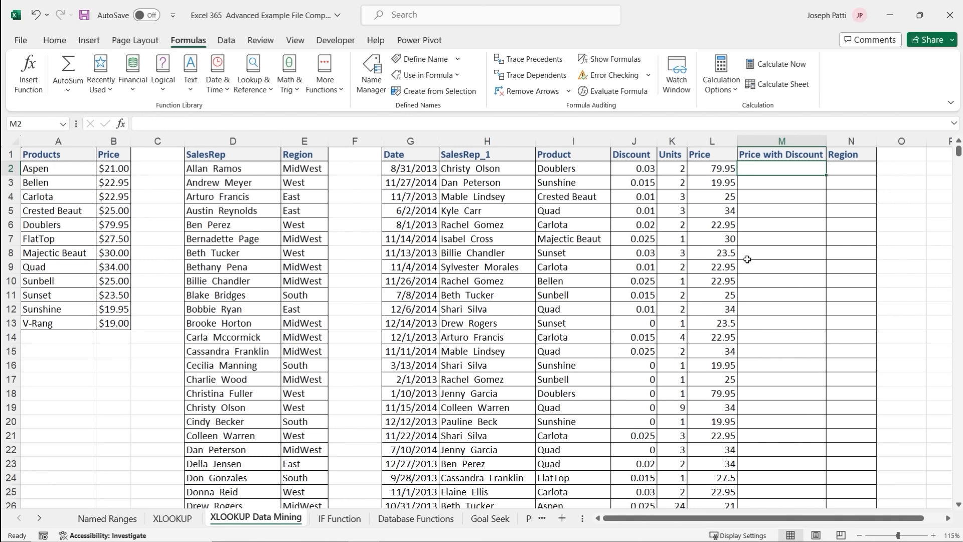
pyautogui.write('=')
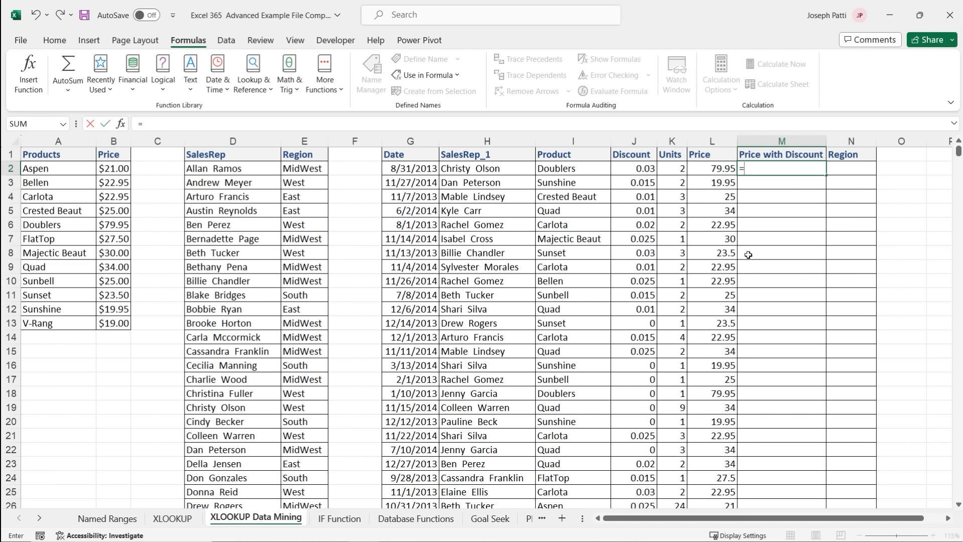
pyautogui.click(713, 169)
pyautogui.write('*')
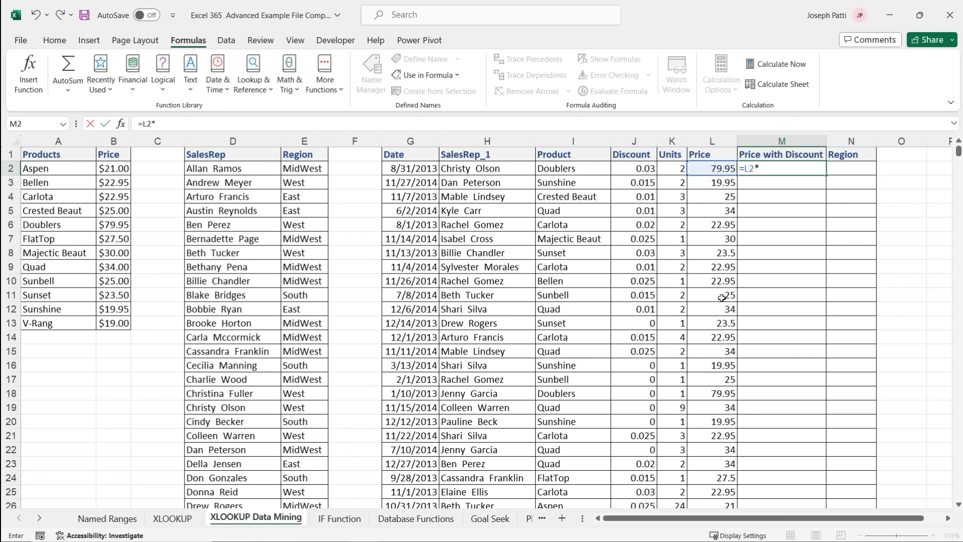
pyautogui.click(641, 170)
pyautogui.press('Return')
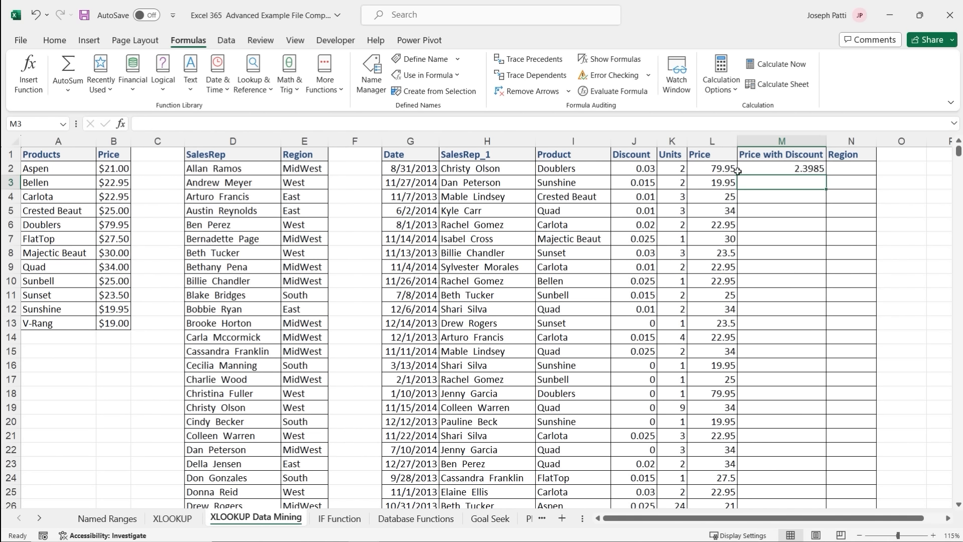
# Replace the formula in M2 with =L2-(L2*J2) and fill it down the Price with Discount column.
pyautogui.click(774, 170)
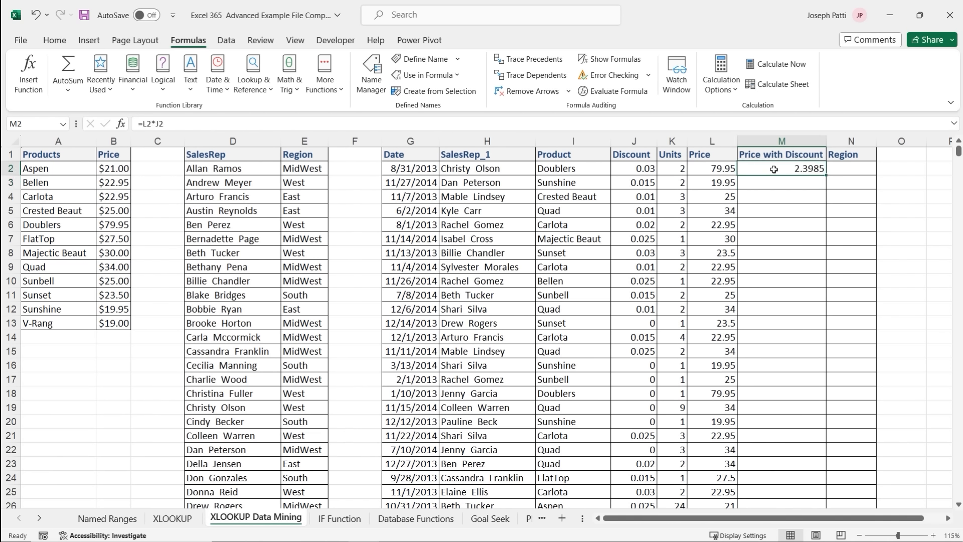
pyautogui.write('=')
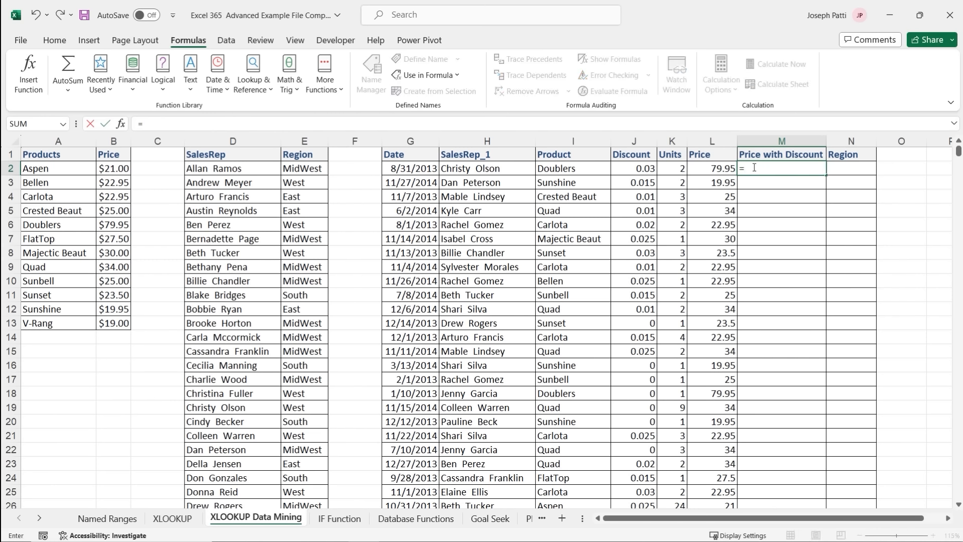
pyautogui.click(712, 167)
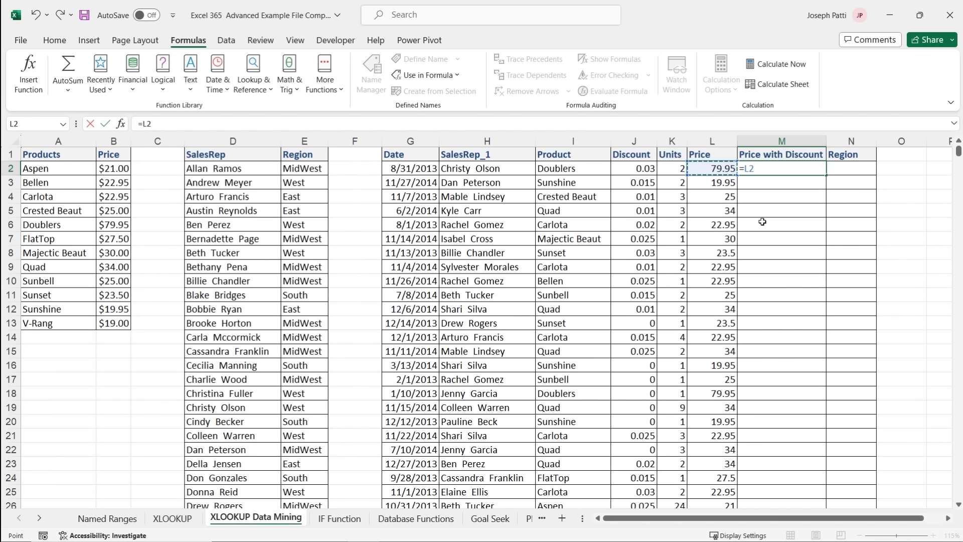
pyautogui.write('-(')
pyautogui.click(702, 168)
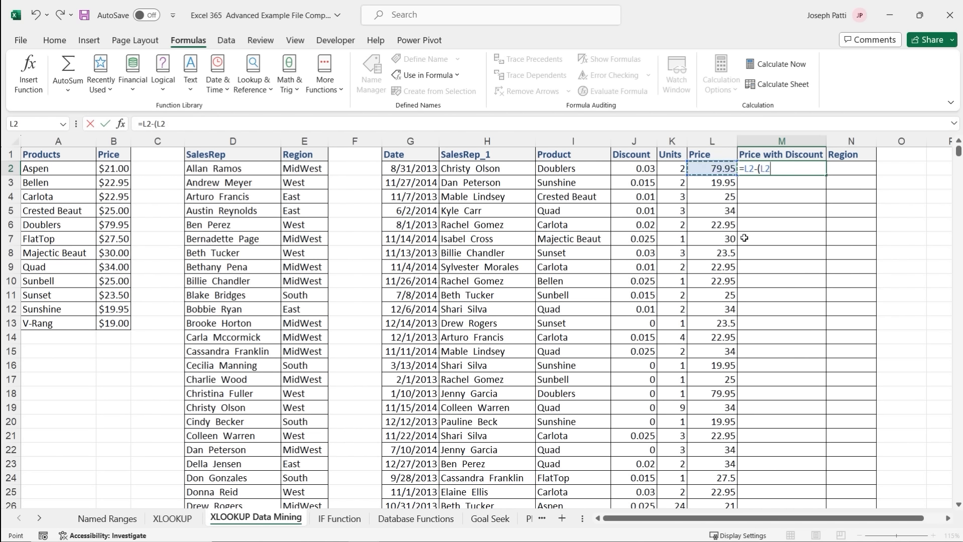
pyautogui.write('*')
pyautogui.click(636, 169)
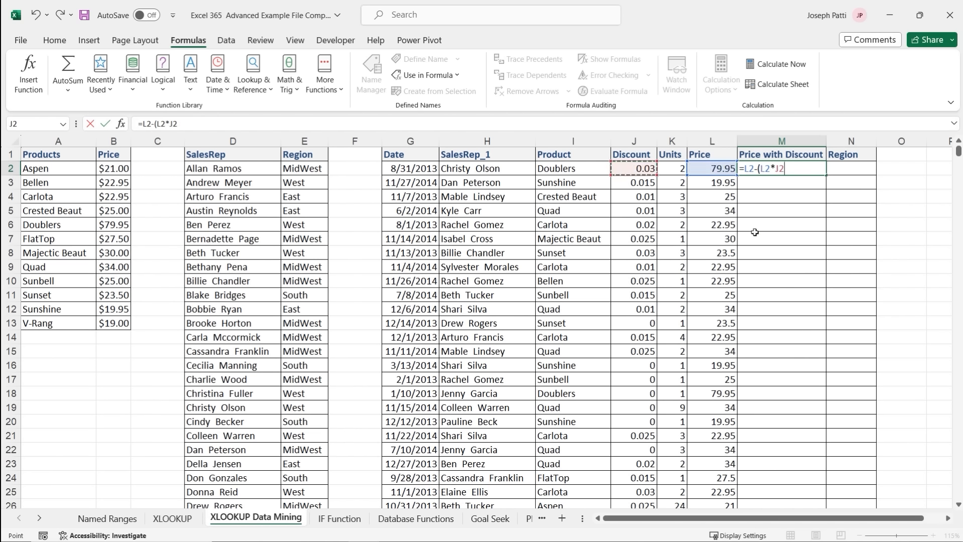
pyautogui.write(')')
pyautogui.press('Return')
pyautogui.click(802, 170)
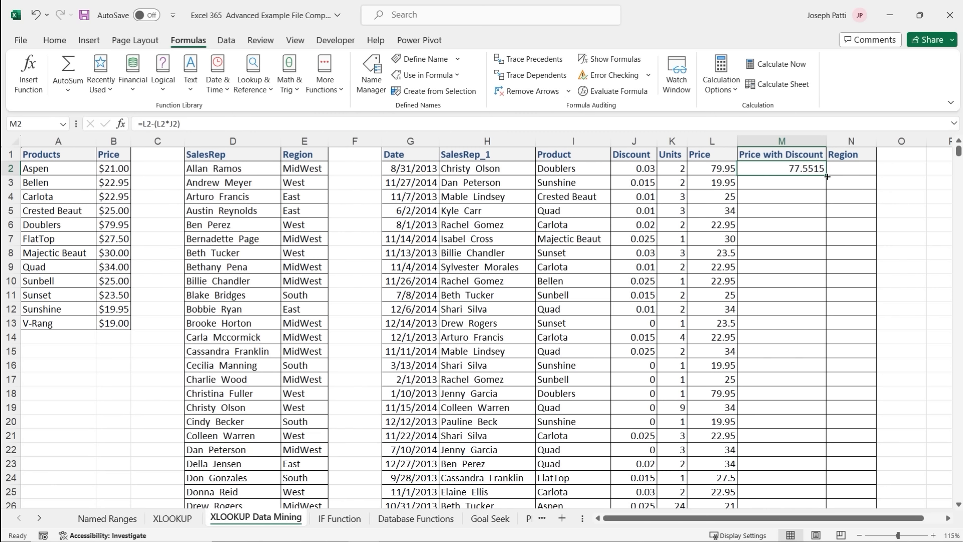
pyautogui.doubleClick(827, 176)
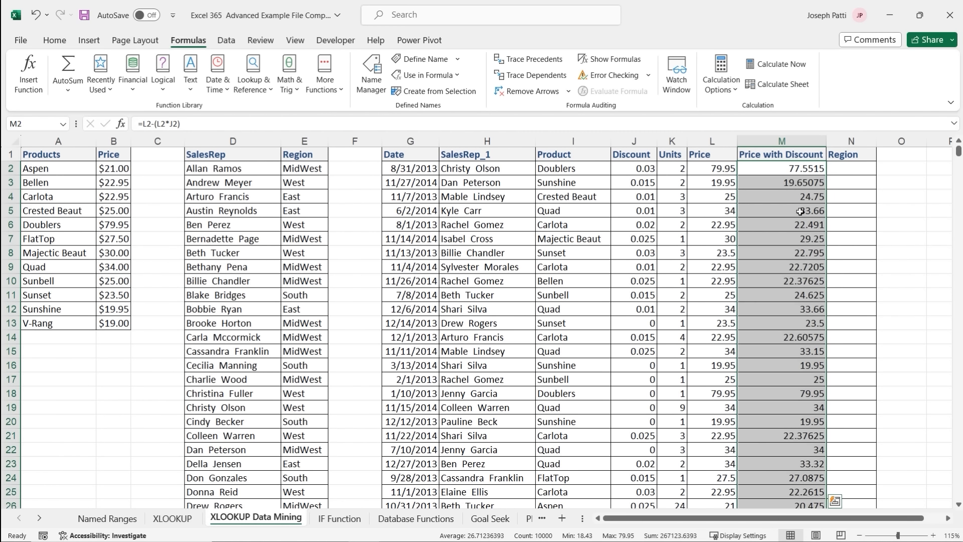
# Format the whole Price and Price with Discount columns, L and M, as Currency.
pyautogui.click(718, 172)
pyautogui.click(764, 174)
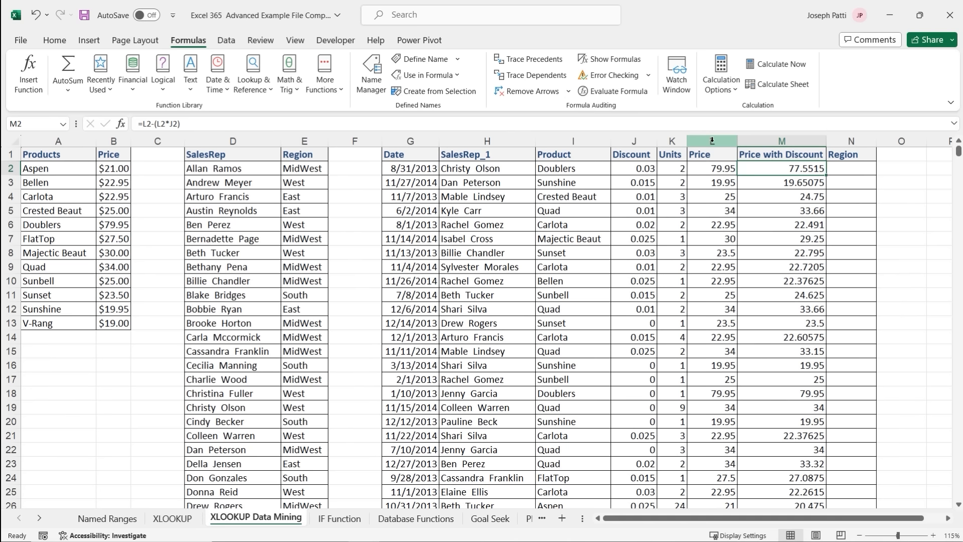
pyautogui.moveTo(711, 141); pyautogui.dragTo(764, 142)
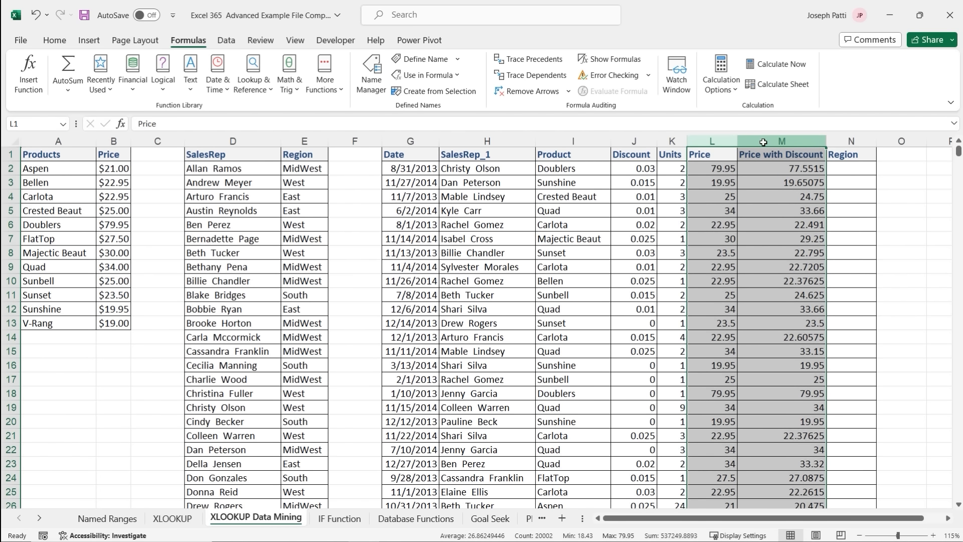
pyautogui.click(52, 44)
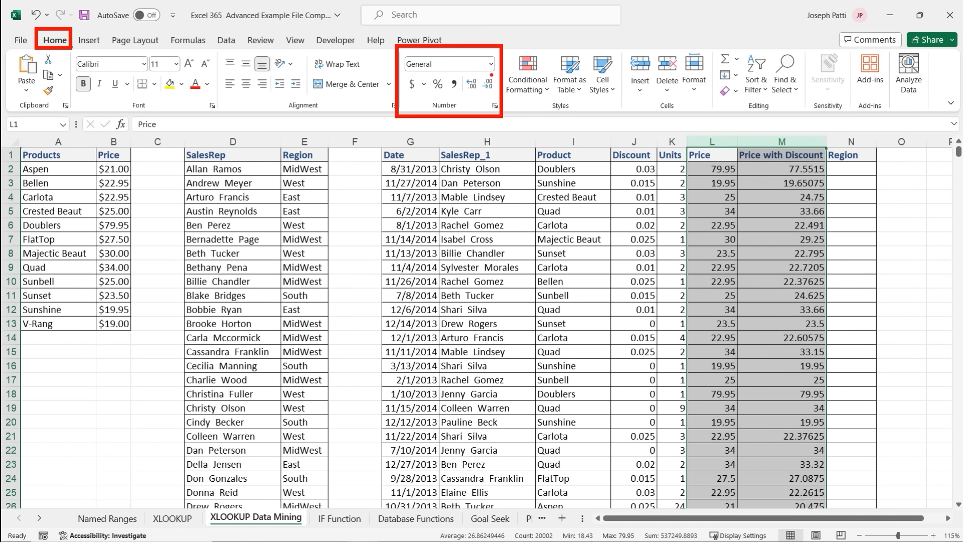
pyautogui.click(491, 64)
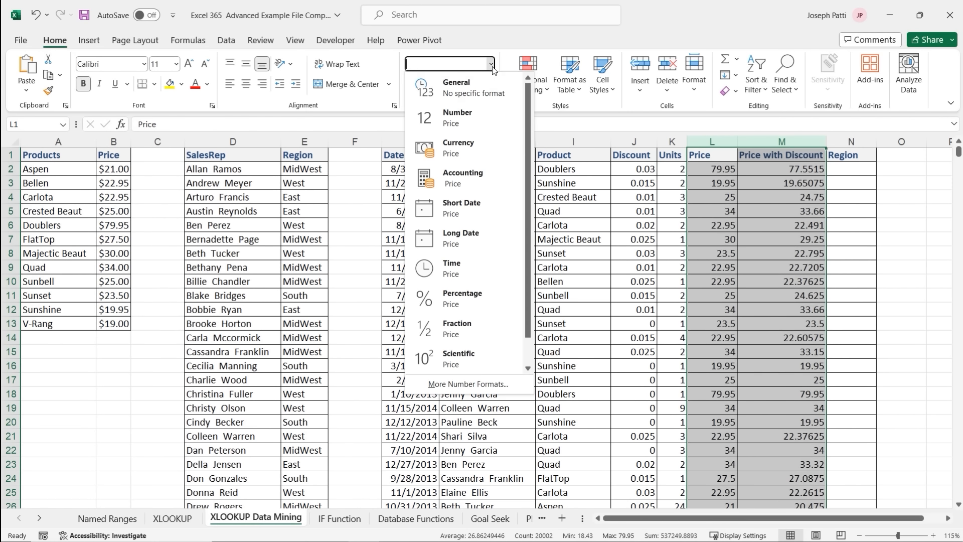
pyautogui.click(475, 153)
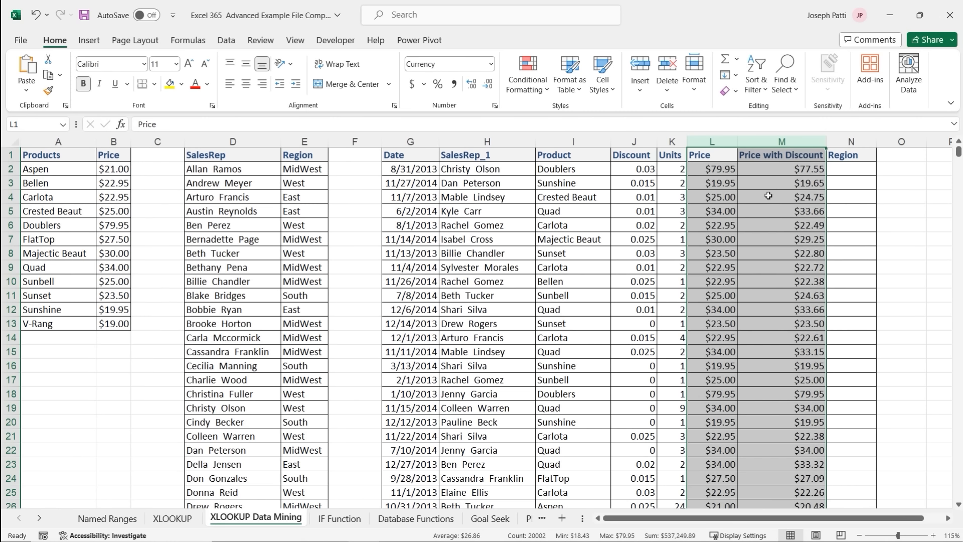
# Start an XLOOKUP function in N2 of the Region column and set its Lookup_value to the sales rep cell H2 in the Function Arguments dialog.
pyautogui.click(843, 169)
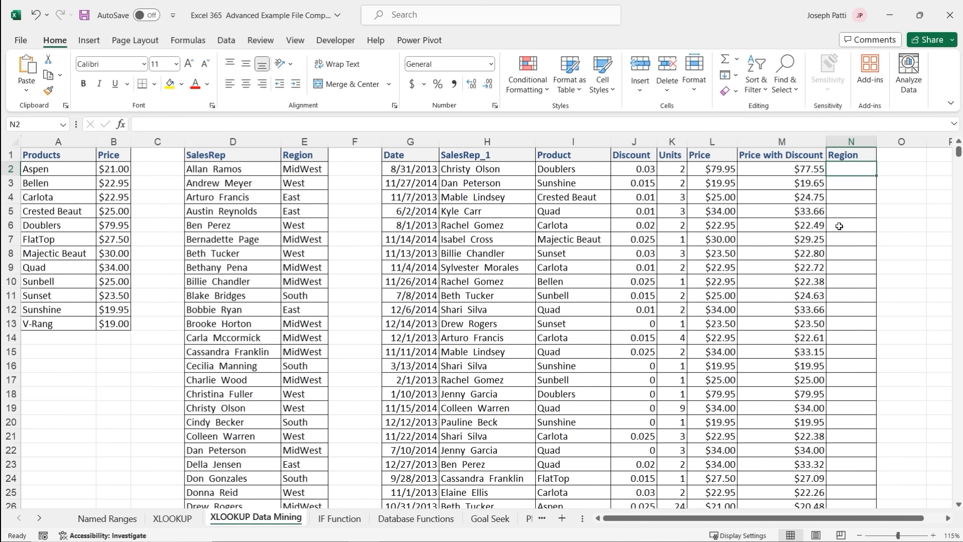
pyautogui.write('=xl')
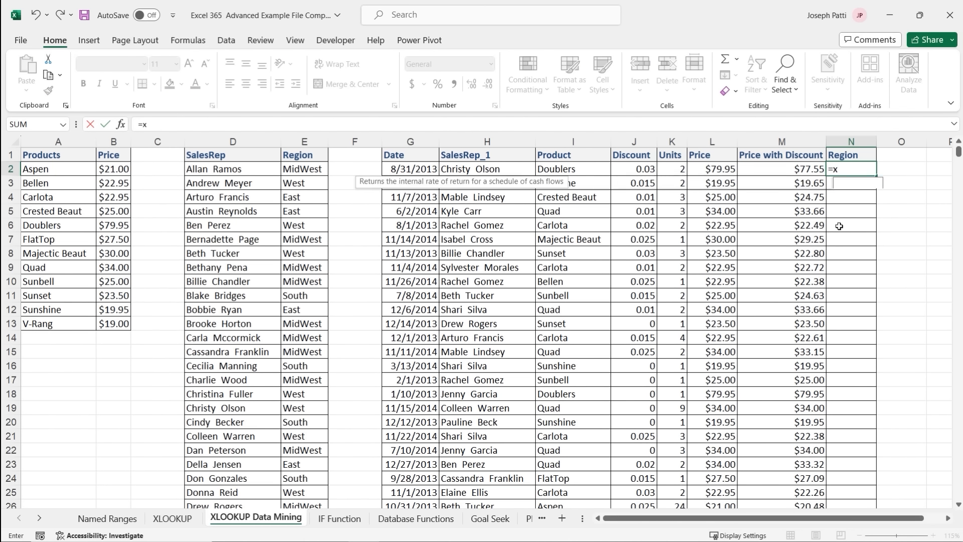
pyautogui.press('Tab')
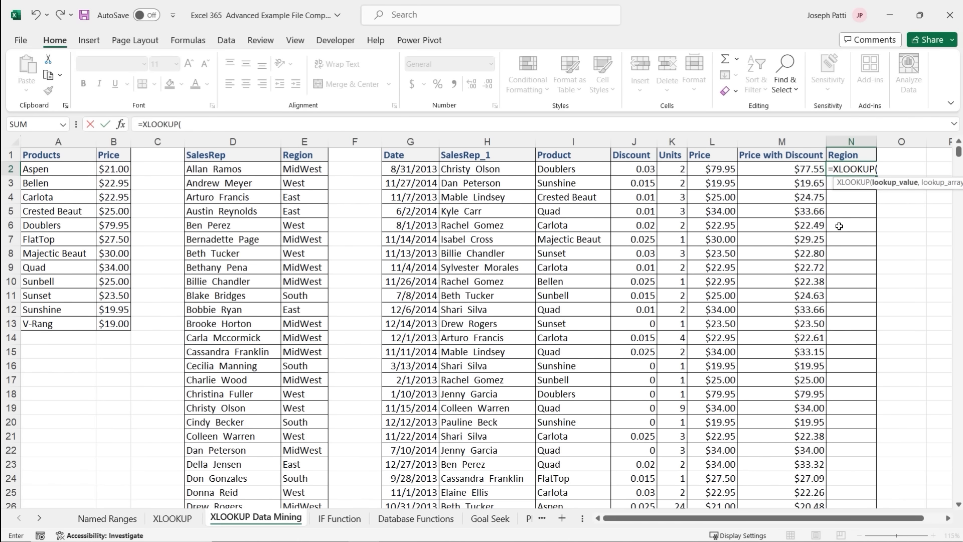
pyautogui.click(125, 127)
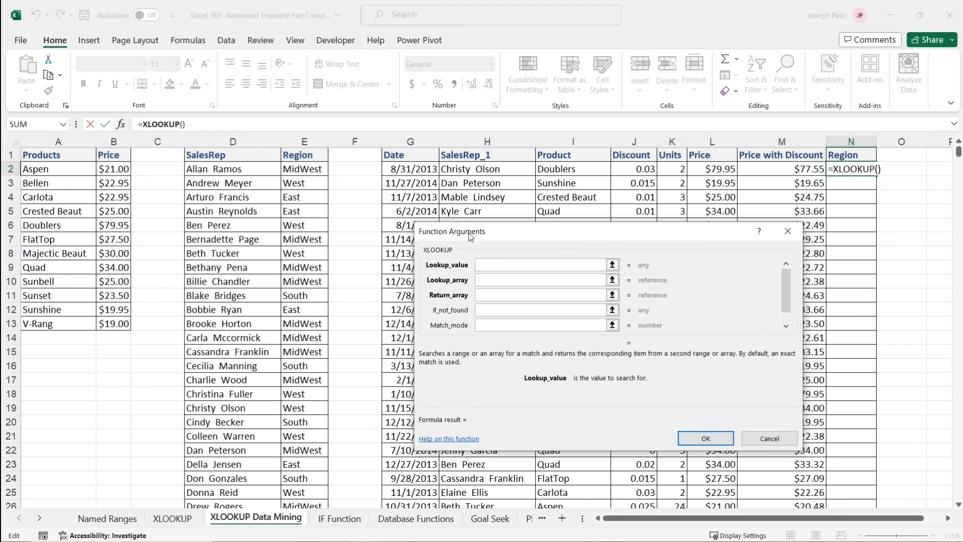
pyautogui.moveTo(470, 235)
pyautogui.mouseDown()
pyautogui.moveTo(522, 237)
pyautogui.moveTo(458, 240)
pyautogui.mouseUp()
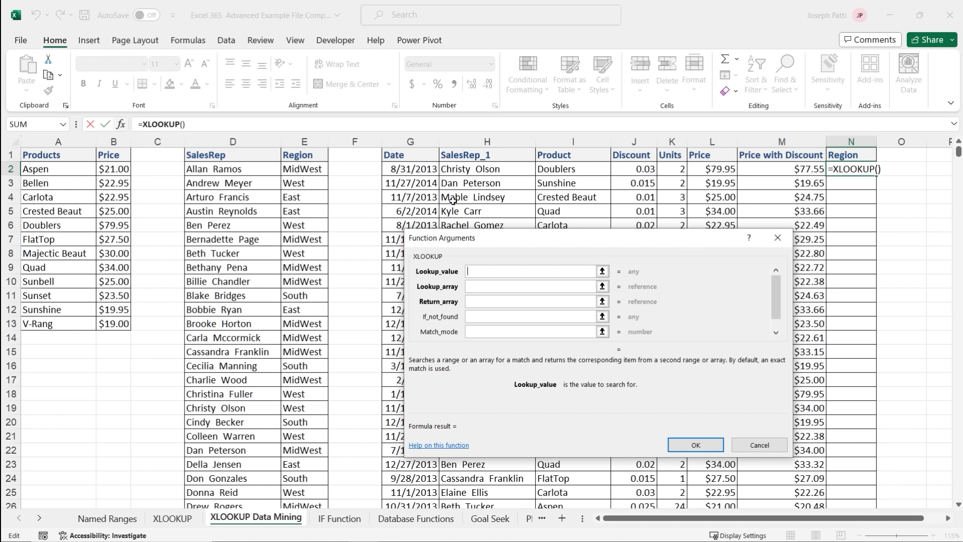
pyautogui.click(473, 170)
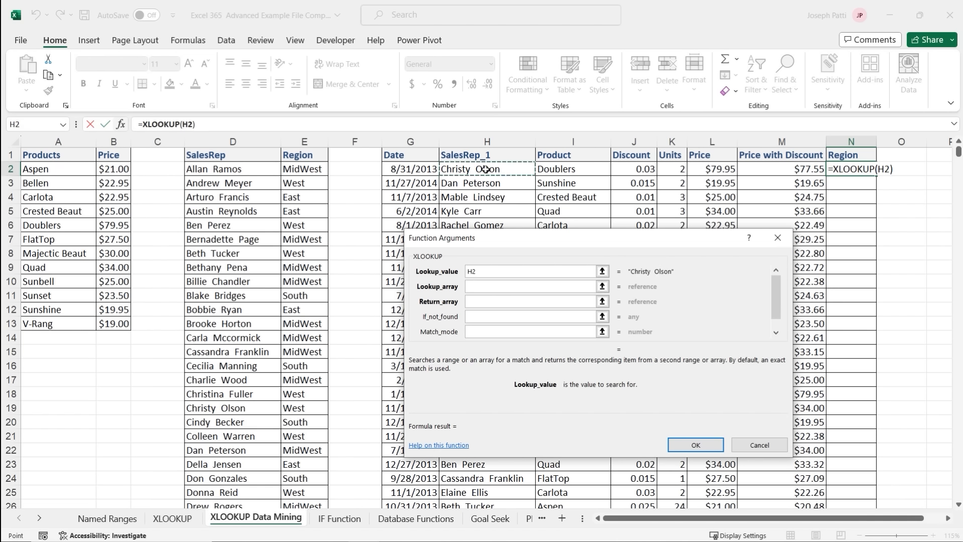
# Set the Lookup_array to the sales rep names D2:D73 and the Return_array to their regions E2:E73.
pyautogui.click(514, 288)
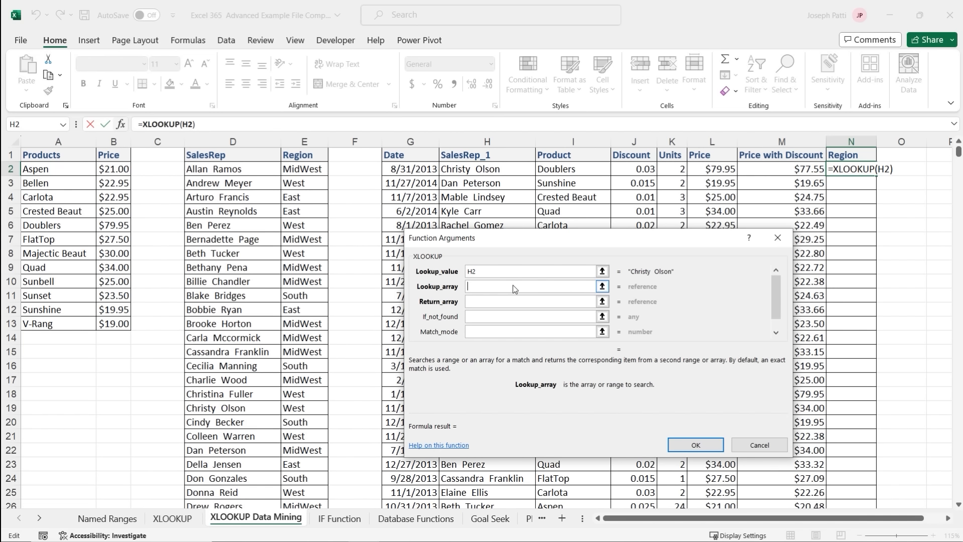
pyautogui.click(235, 169)
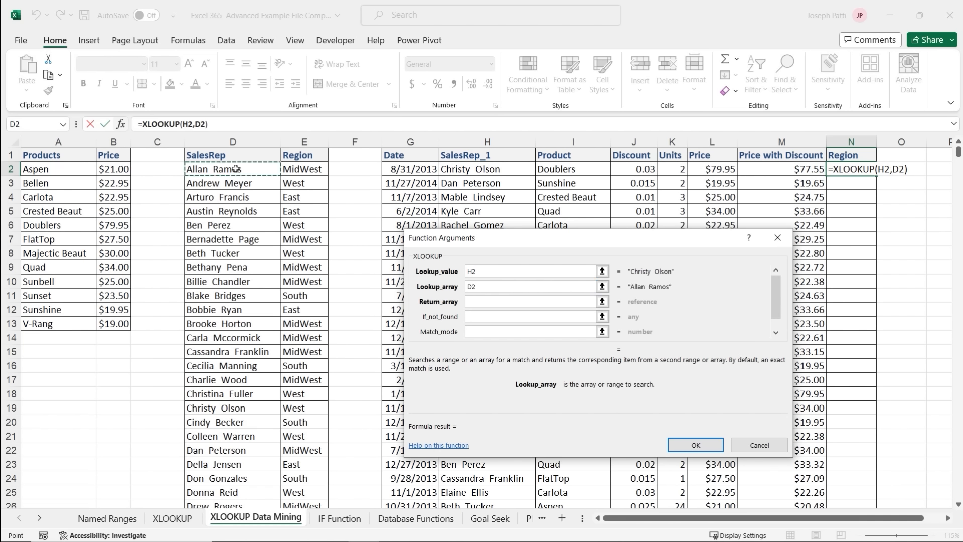
pyautogui.hotkey('ctrl', 'shift', 'Down')
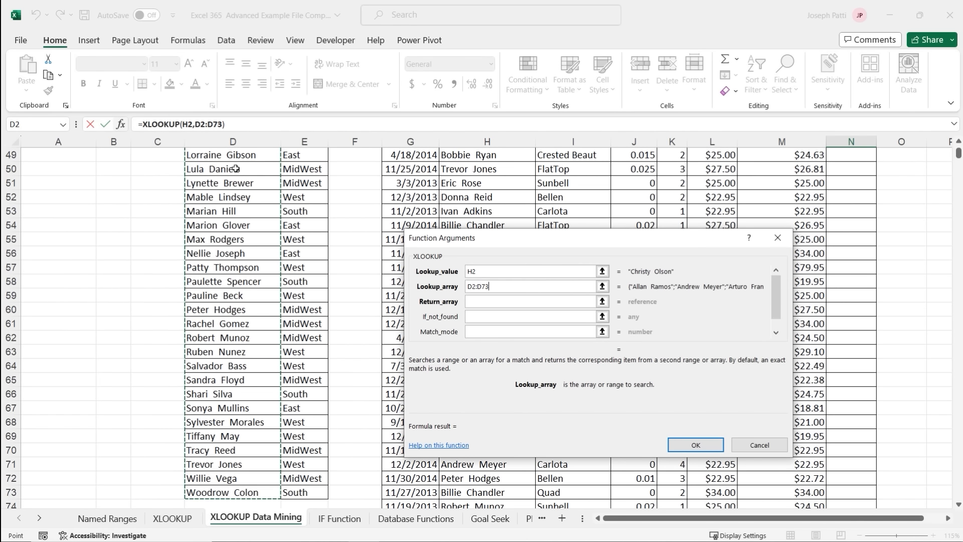
pyautogui.scroll(16, 281, 249)
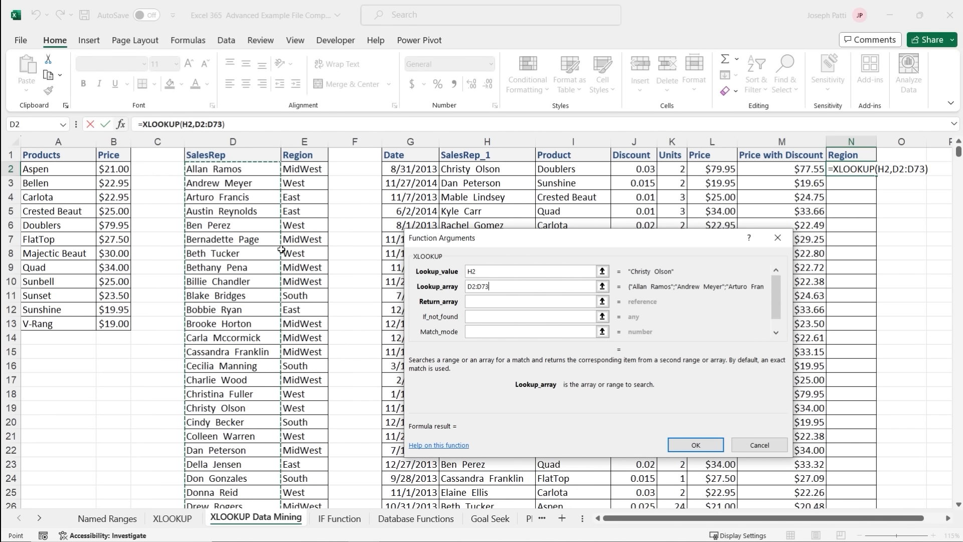
pyautogui.click(478, 303)
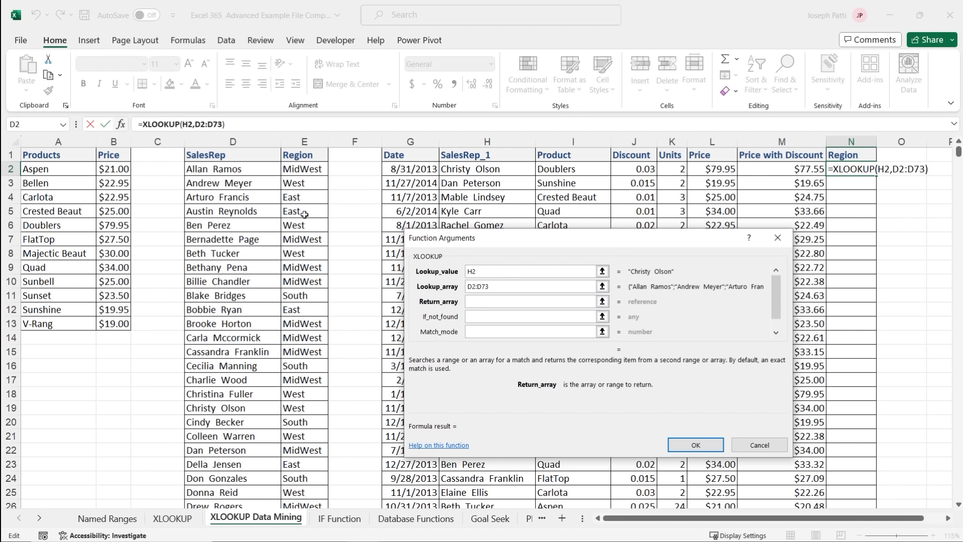
pyautogui.click(306, 170)
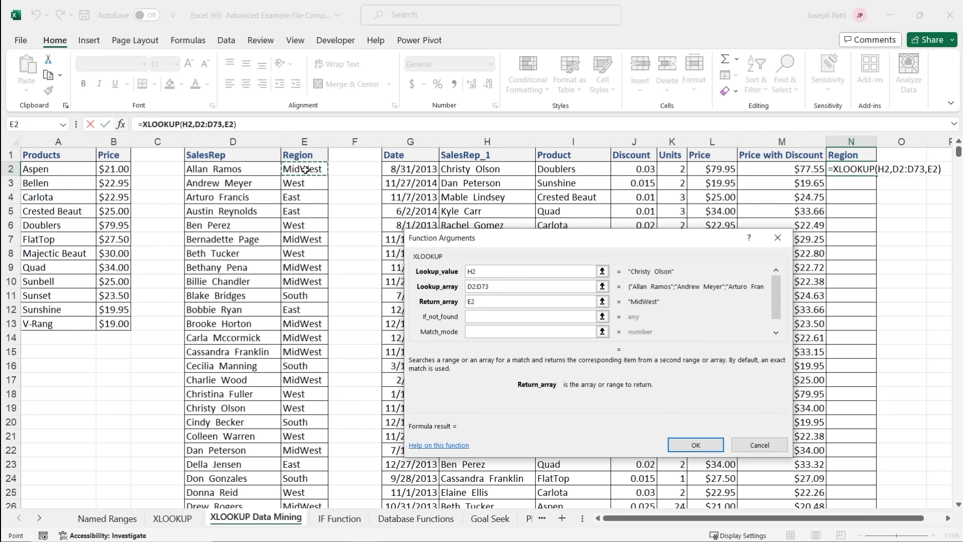
pyautogui.hotkey('ctrl', 'shift', 'Down')
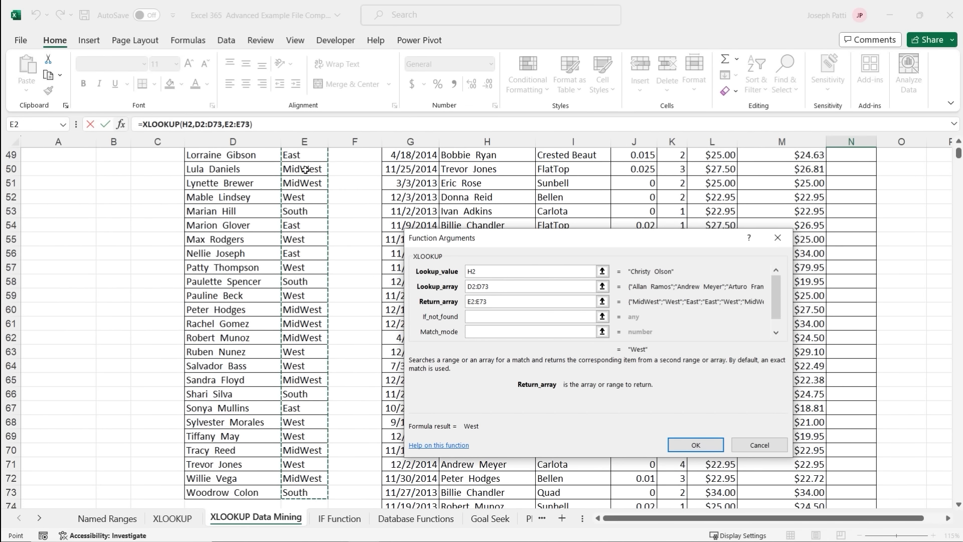
pyautogui.scroll(16, 334, 339)
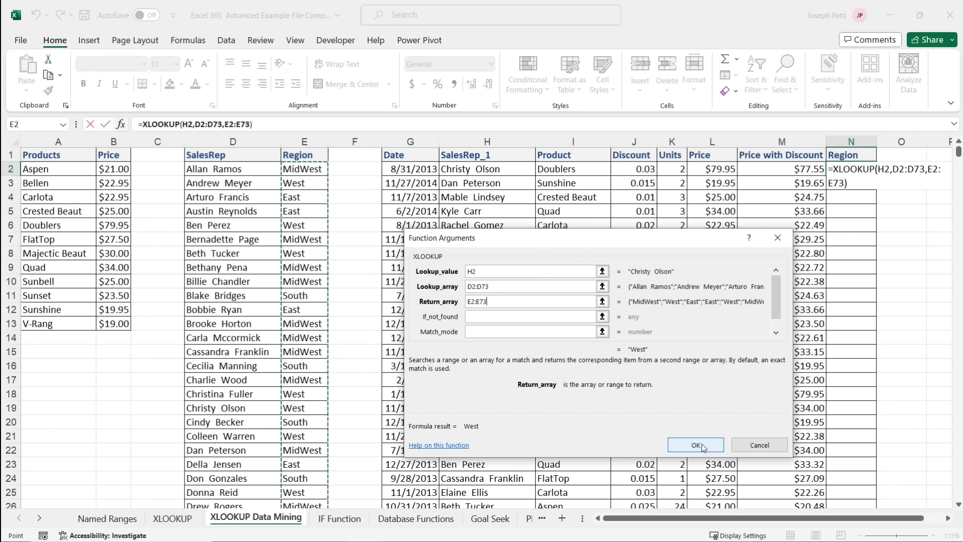
# Make both array references absolute, as $D$2:$D$73 for the Lookup_array and $E$2:$E$73 for the Return_array.
pyautogui.click(507, 286)
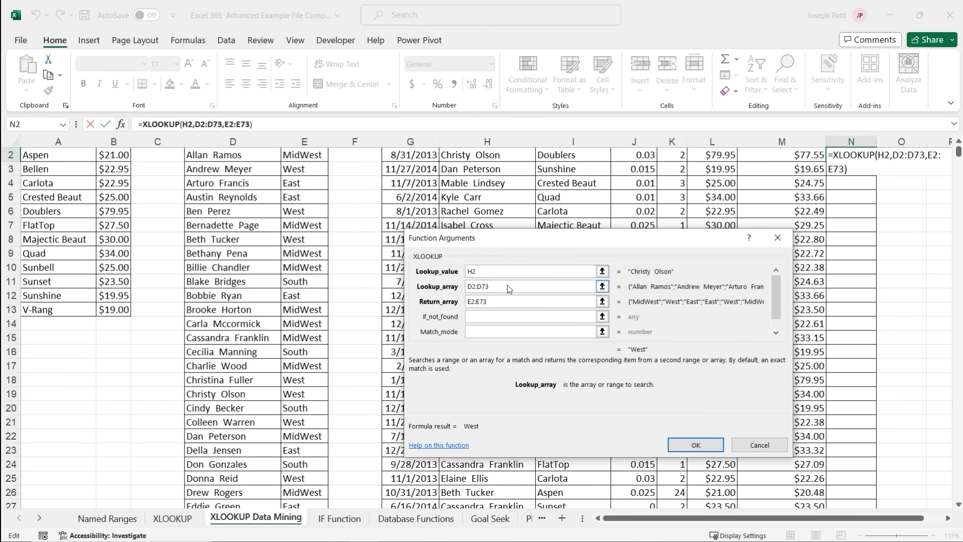
pyautogui.moveTo(490, 286); pyautogui.dragTo(462, 304)
pyautogui.press('F4')
pyautogui.press('F4')
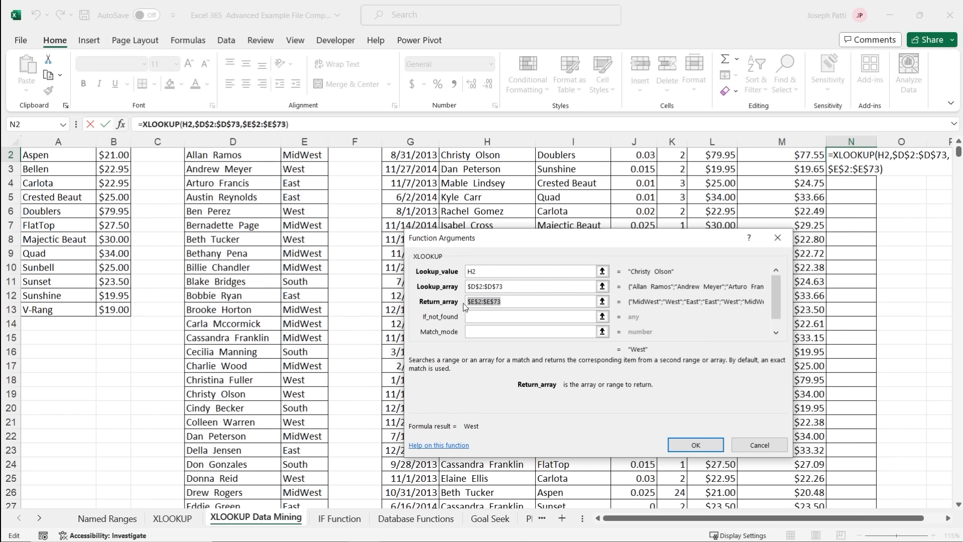
# Accept the XLOOKUP arguments and fill the N2 formula down the Region column of the sales records.
pyautogui.scroll(1, 538, 350)
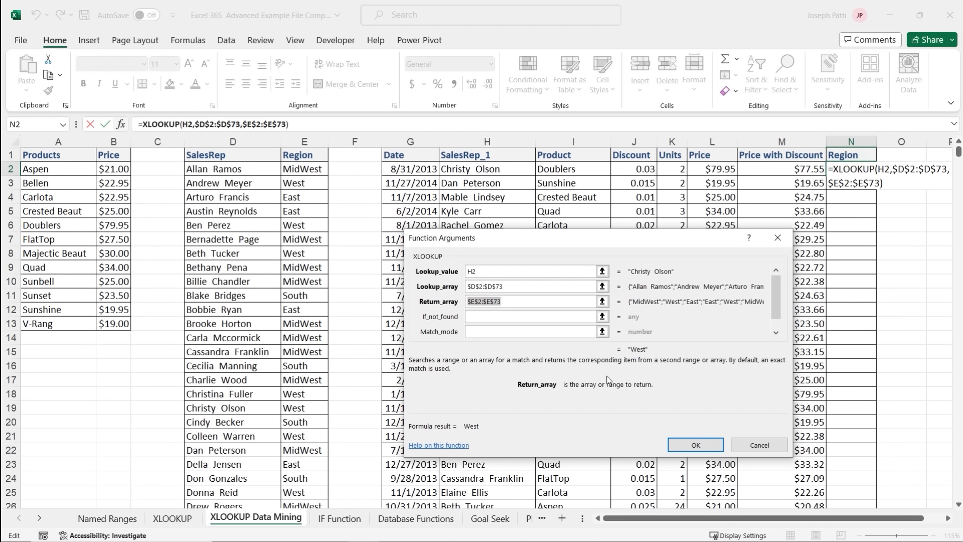
pyautogui.click(594, 331)
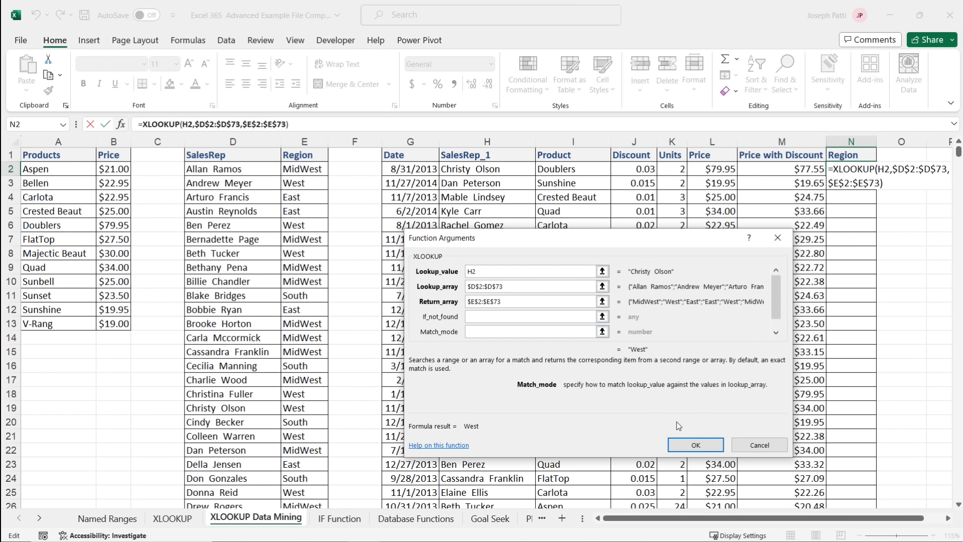
pyautogui.click(701, 446)
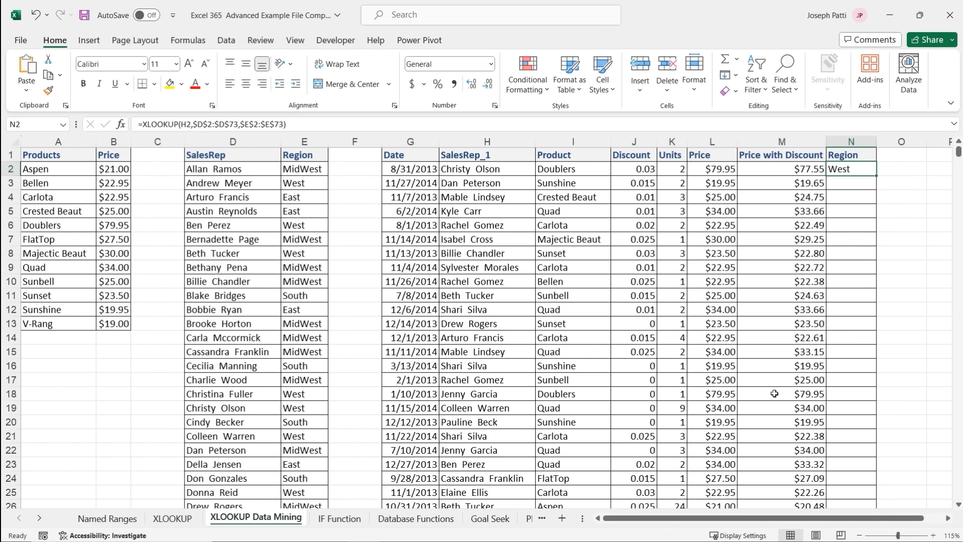
pyautogui.doubleClick(875, 175)
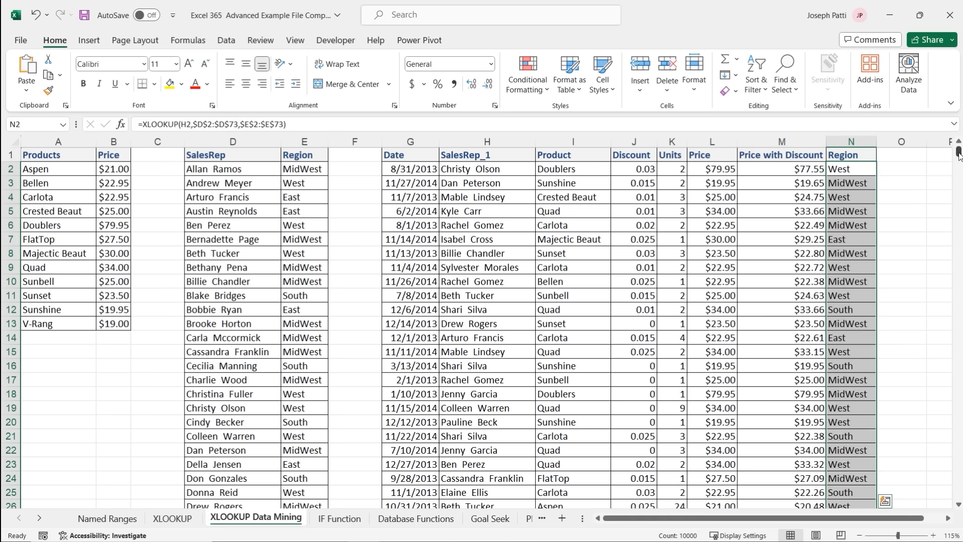
# Check the filled Region formula far down the records at N2890, then return to the first rows.
pyautogui.moveTo(958, 152); pyautogui.dragTo(958, 250)
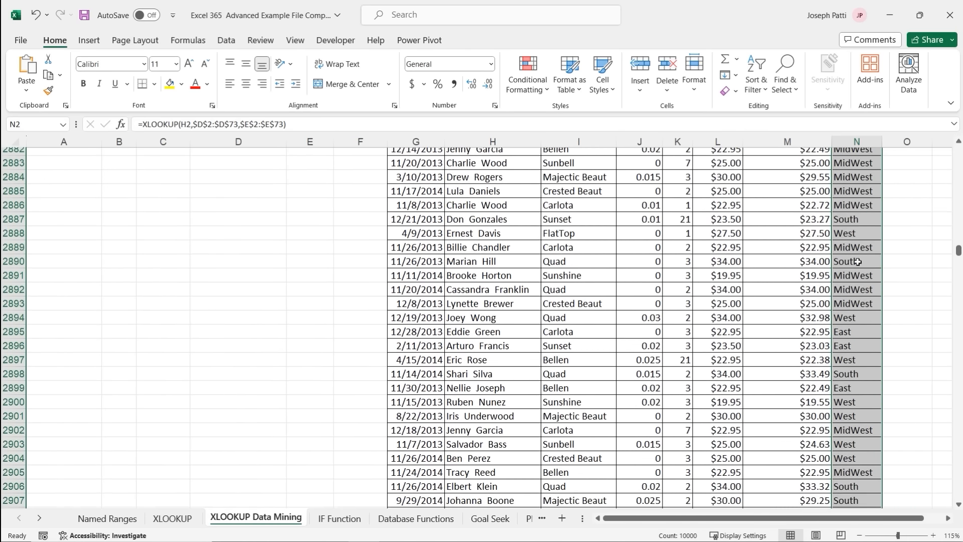
pyautogui.click(857, 261)
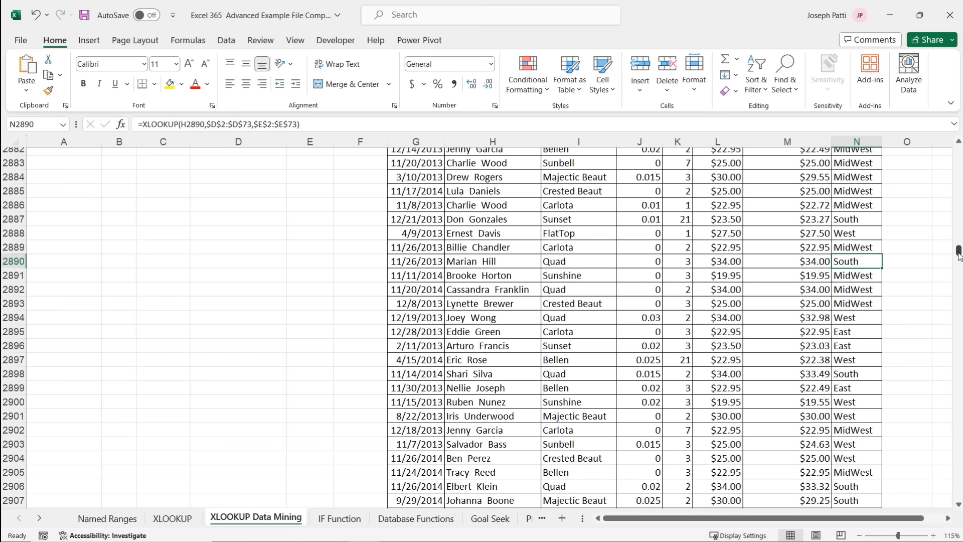
pyautogui.moveTo(958, 254); pyautogui.dragTo(958, 151)
pyautogui.click(599, 208)
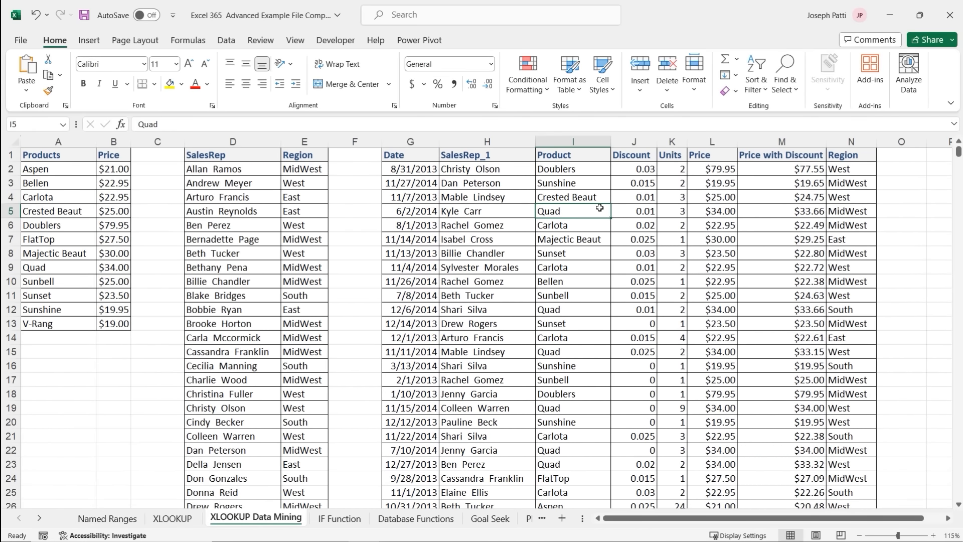
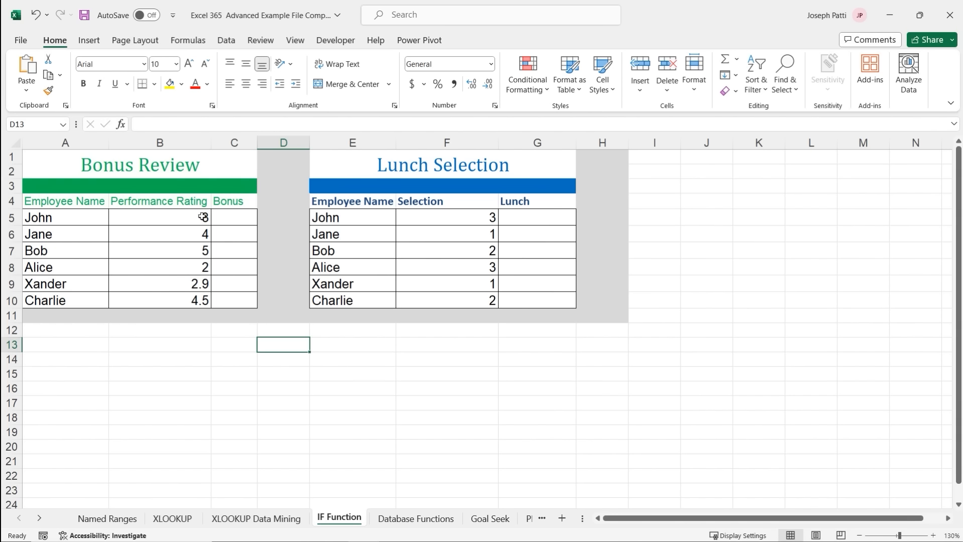
# Start an IF function in the first Bonus cell, C5, of the Bonus Review table and bring up its function arguments.
pyautogui.moveTo(78, 216); pyautogui.dragTo(83, 297)
pyautogui.moveTo(188, 221); pyautogui.dragTo(197, 300)
pyautogui.click(235, 219)
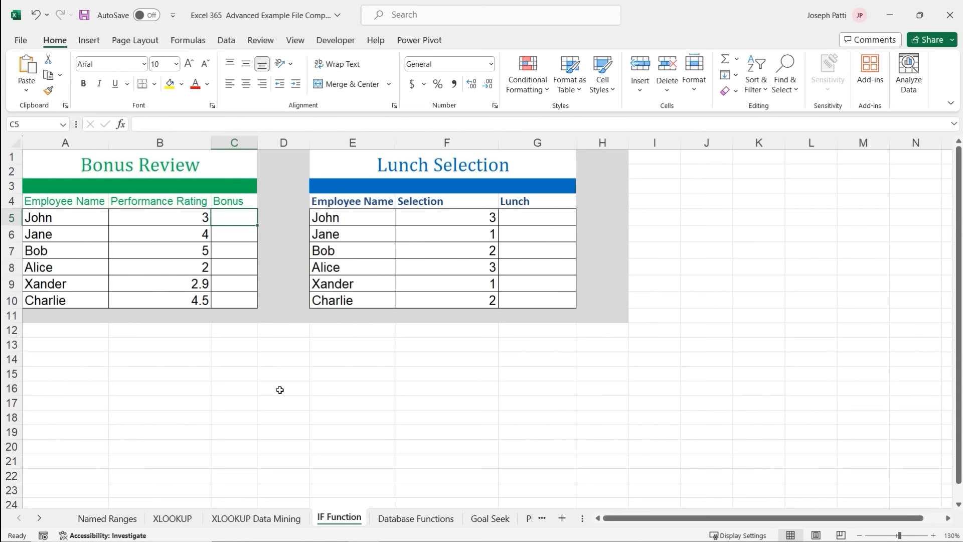
pyautogui.write('=if')
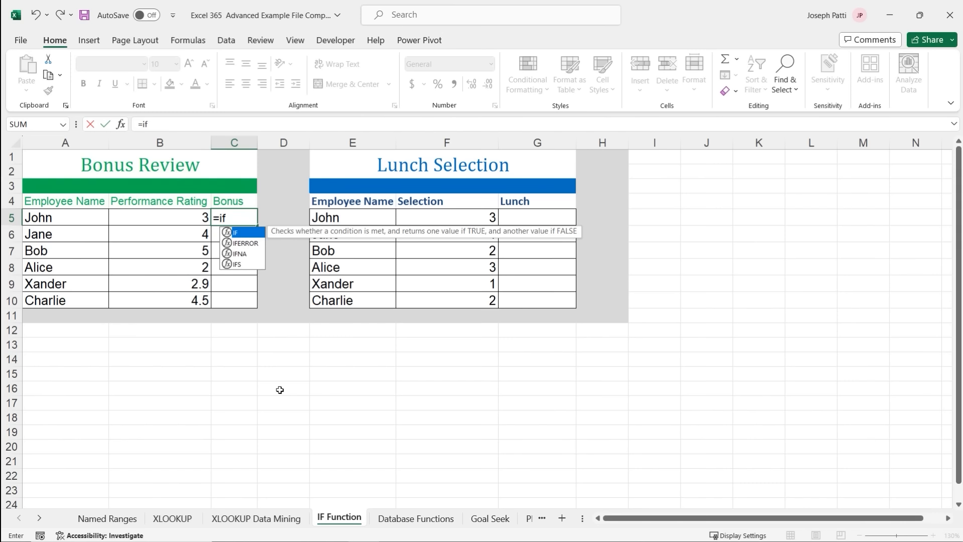
pyautogui.press('Tab')
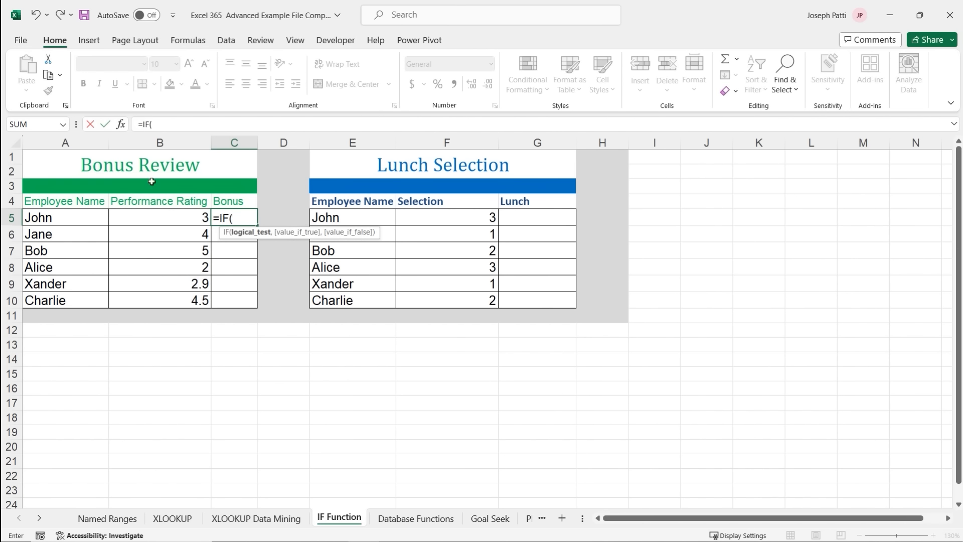
pyautogui.click(120, 125)
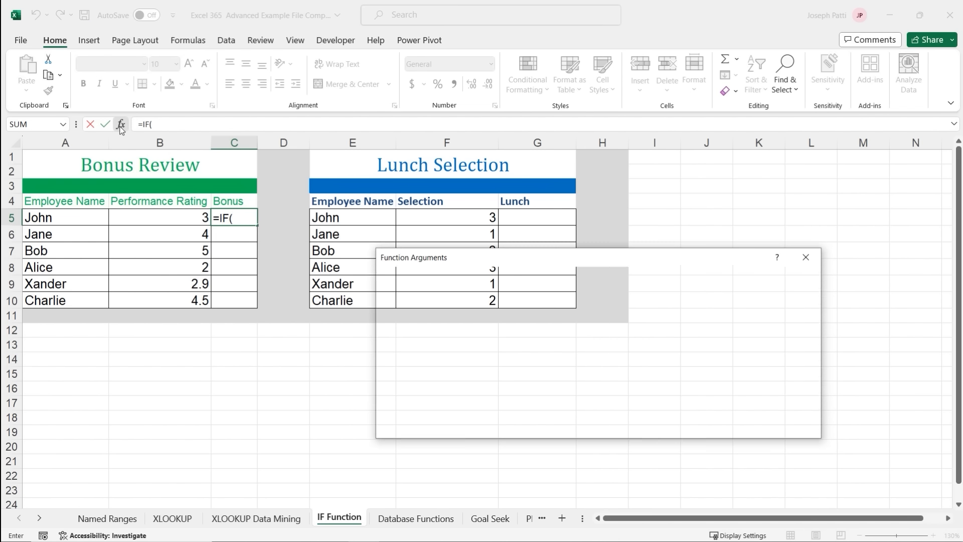
pyautogui.moveTo(443, 263); pyautogui.dragTo(372, 166)
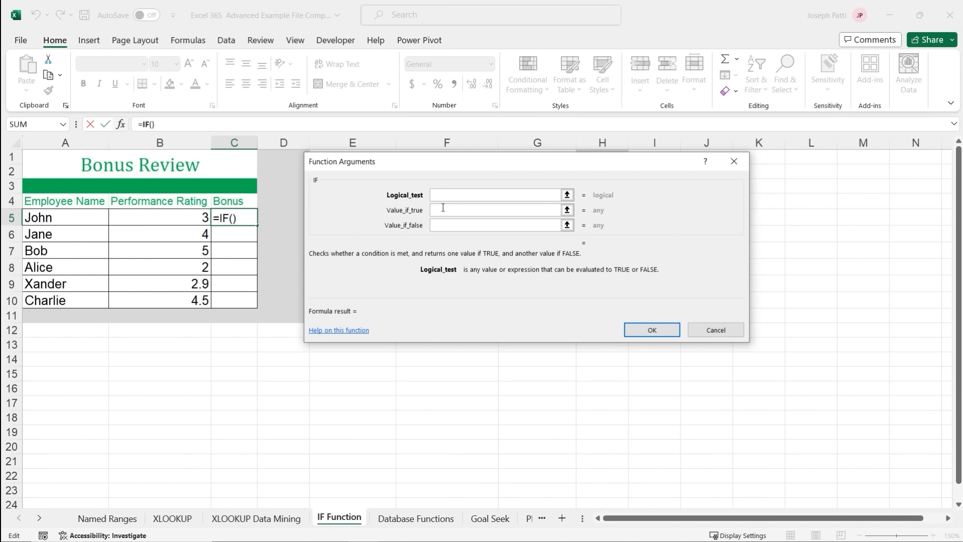
# Set the IF function's Logical_test to B5>=3, testing the first employee's performance rating.
pyautogui.click(450, 194)
pyautogui.click(180, 221)
pyautogui.moveTo(180, 222); pyautogui.dragTo(185, 299)
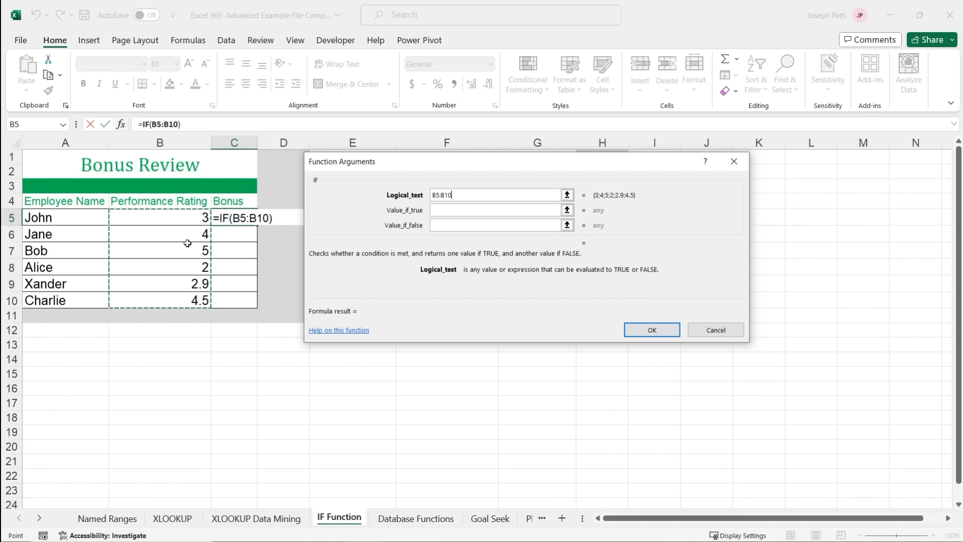
pyautogui.click(185, 218)
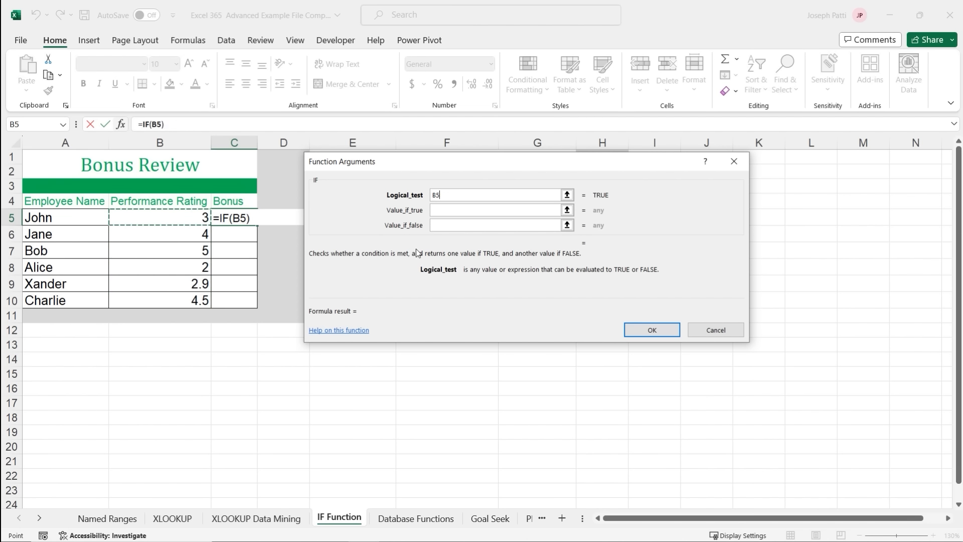
pyautogui.write('>=3')
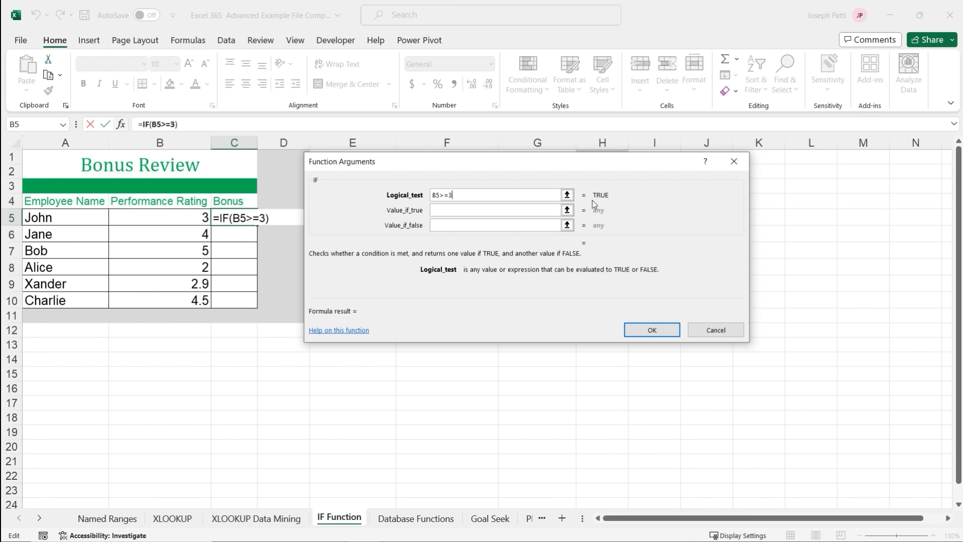
# Set the Value_if_true to "BONUS" and the Value_if_false to "NO BONUS".
pyautogui.click(464, 210)
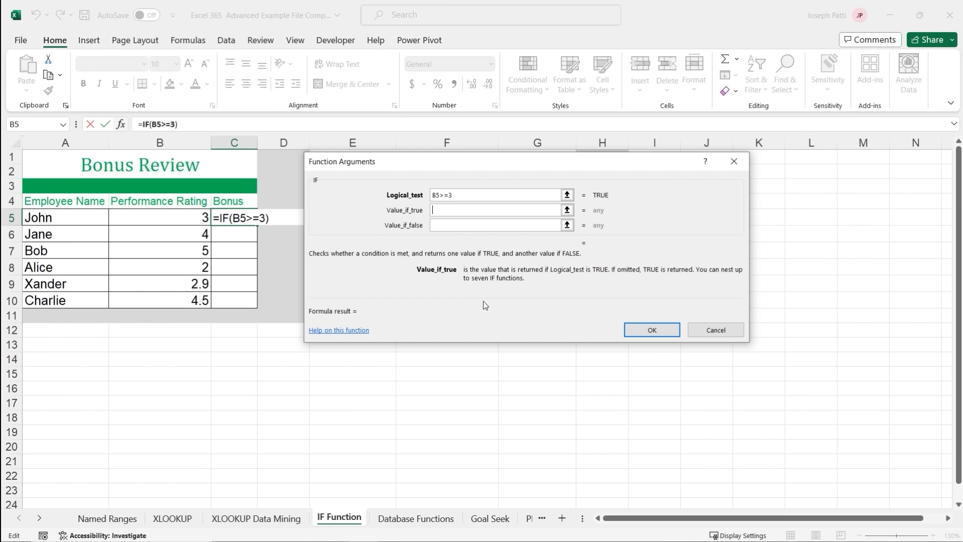
pyautogui.write('"BONUS"')
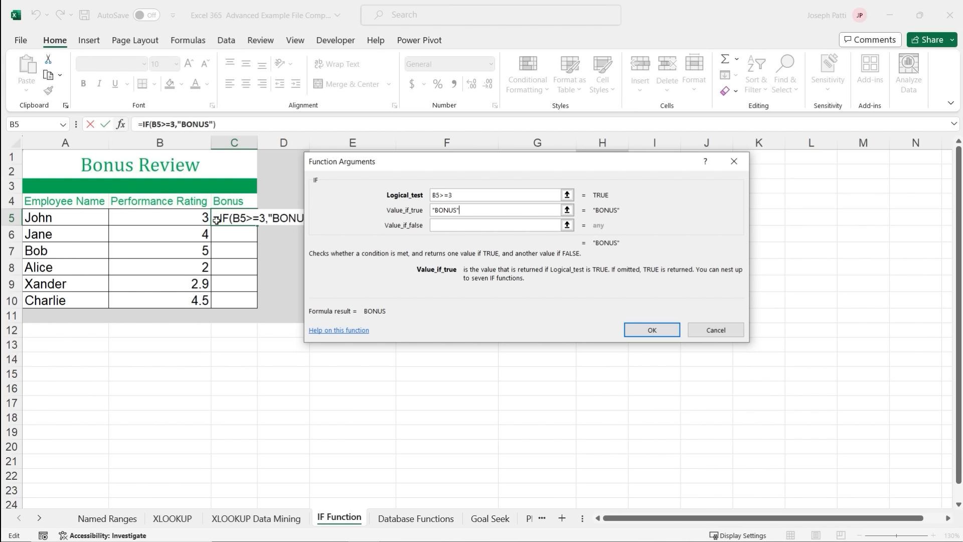
pyautogui.click(448, 227)
pyautogui.click(448, 228)
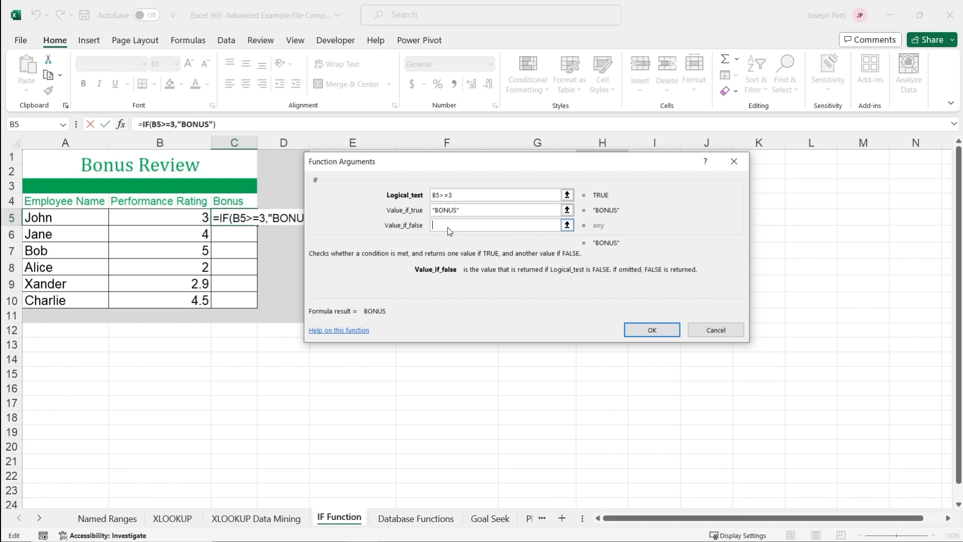
pyautogui.write('"NO BONUS"')
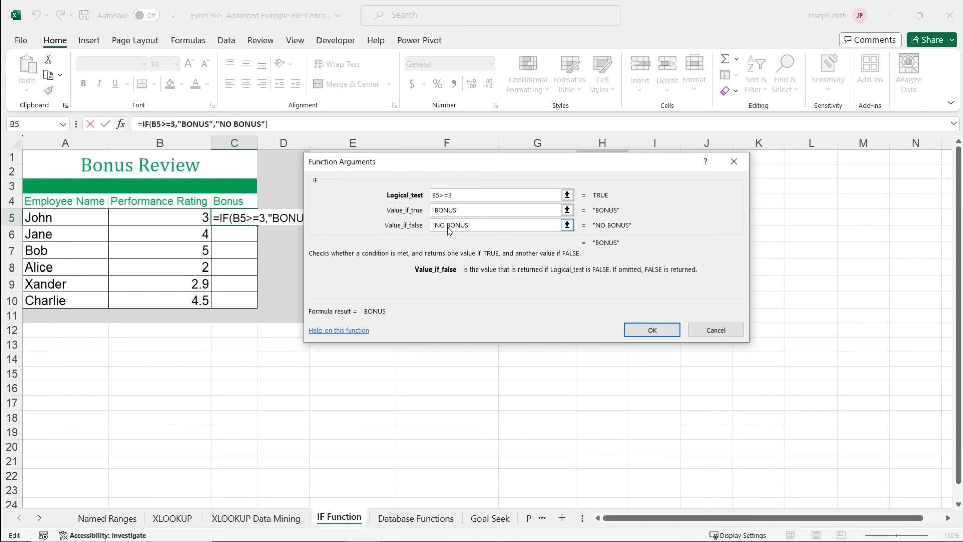
# Accept the IF formula and fill it down to C10, autofitting column C to its contents.
pyautogui.click(650, 329)
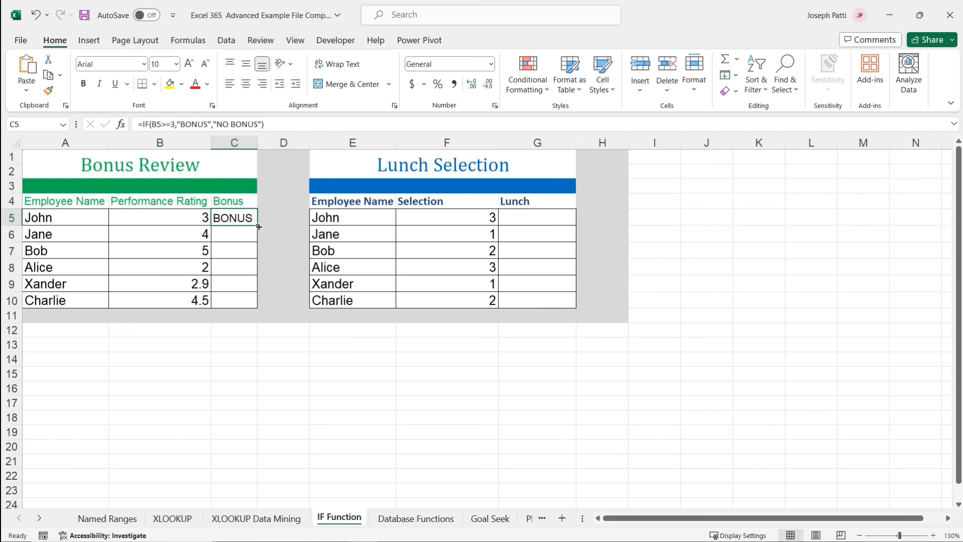
pyautogui.moveTo(258, 227); pyautogui.dragTo(256, 307)
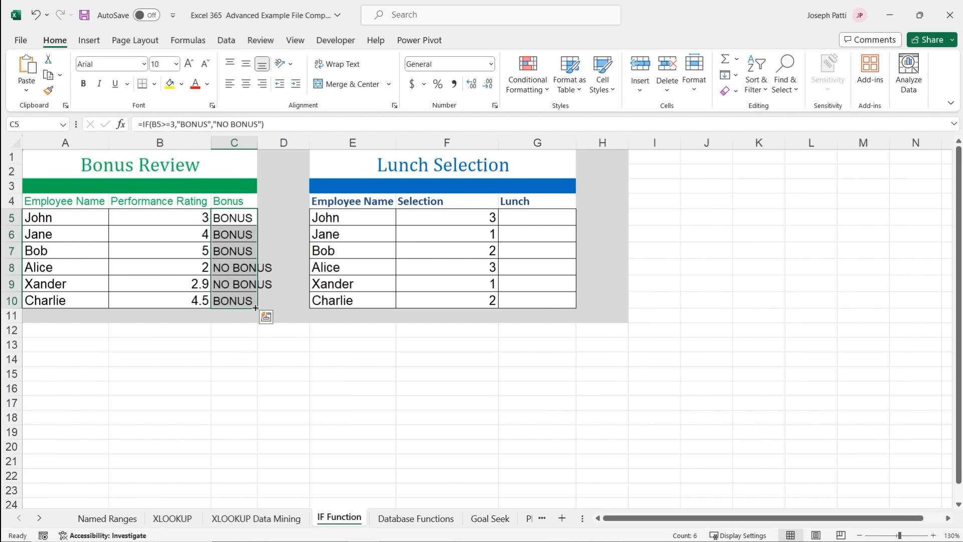
pyautogui.doubleClick(257, 143)
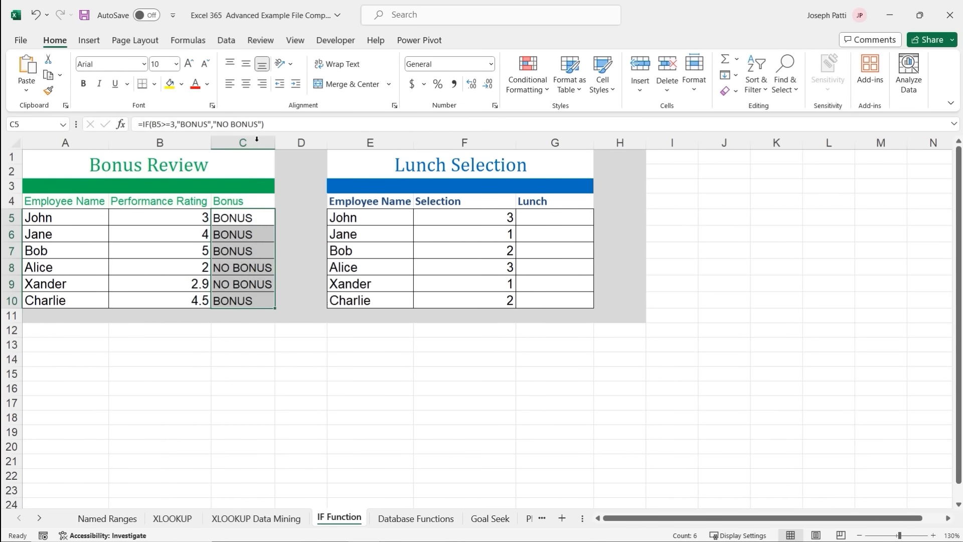
# Compare the performance ratings in B5:B10 with the Bonus results in C5:C10.
pyautogui.click(250, 248)
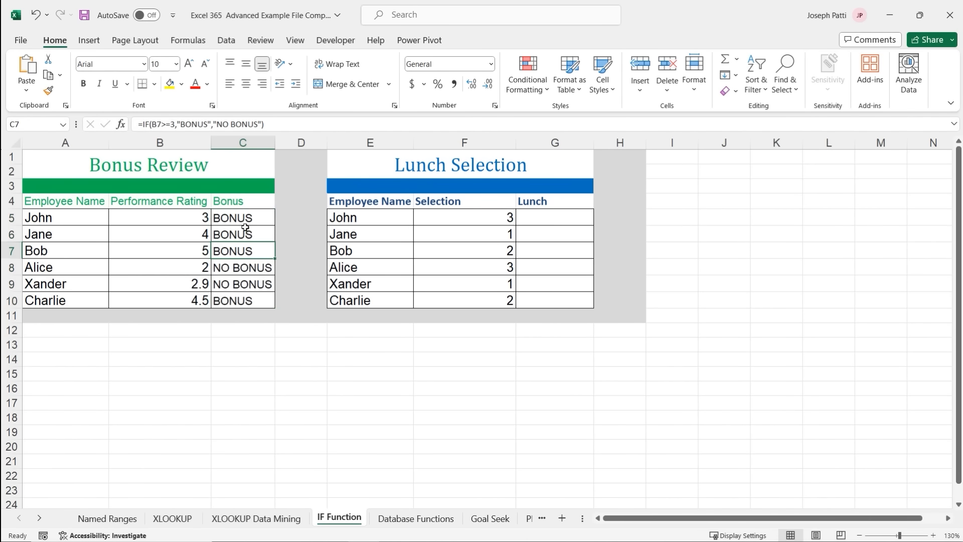
pyautogui.click(244, 217)
pyautogui.click(204, 216)
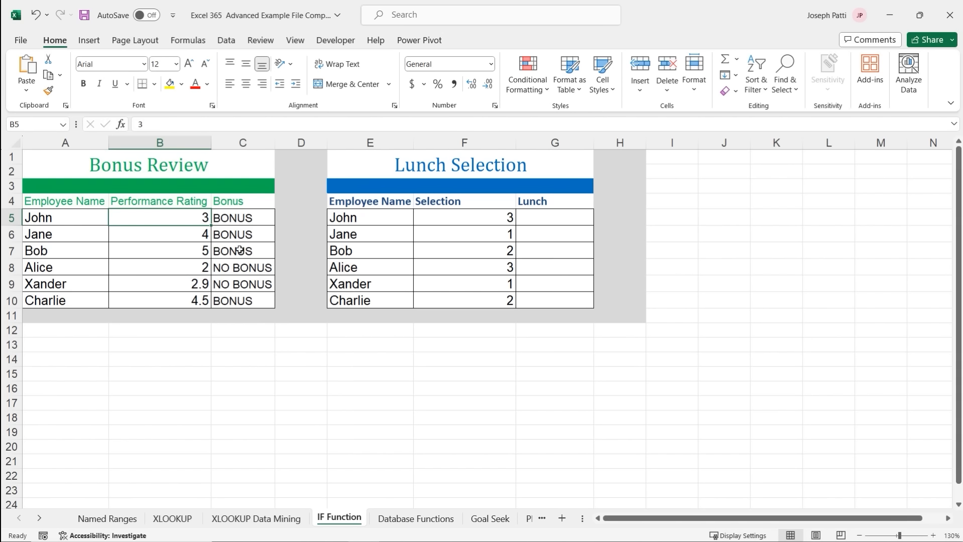
pyautogui.click(203, 234)
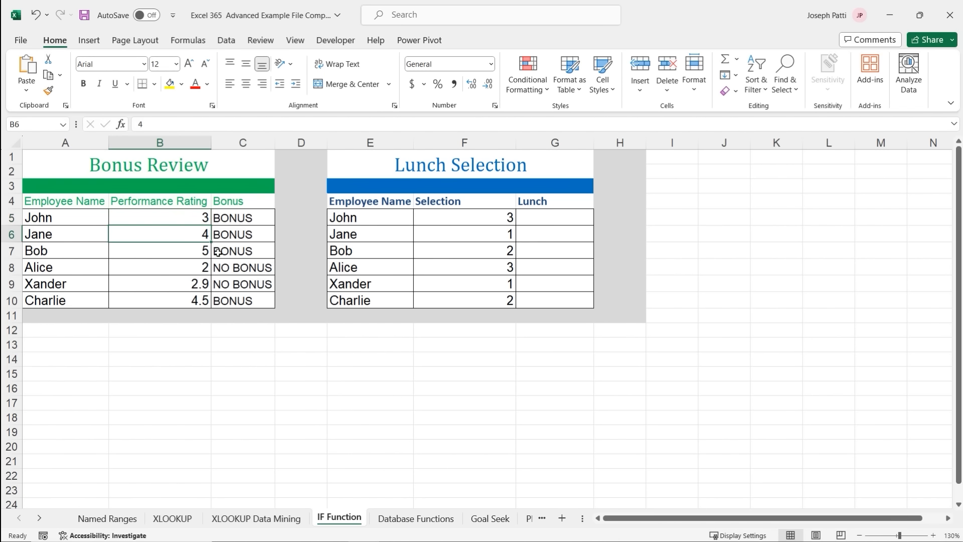
pyautogui.click(203, 250)
pyautogui.click(206, 268)
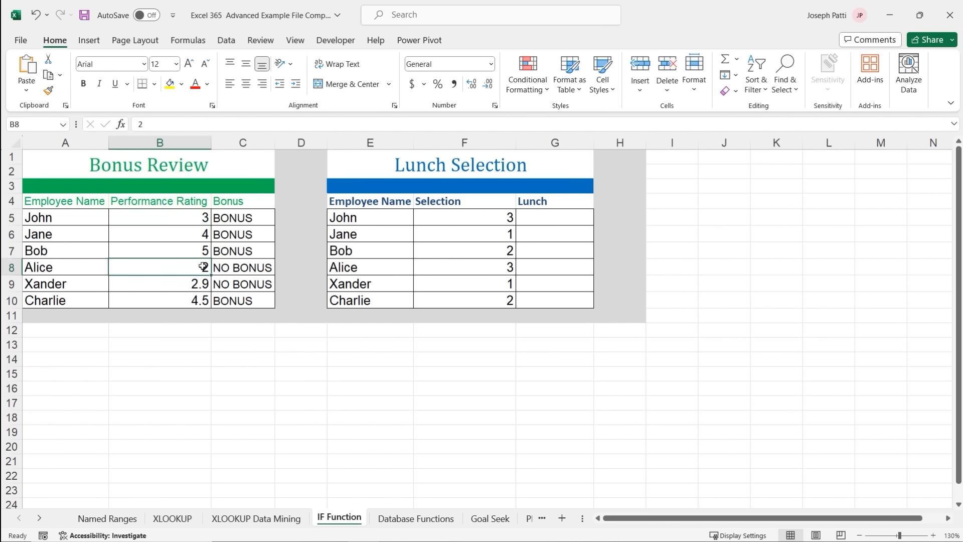
pyautogui.click(202, 285)
pyautogui.click(191, 304)
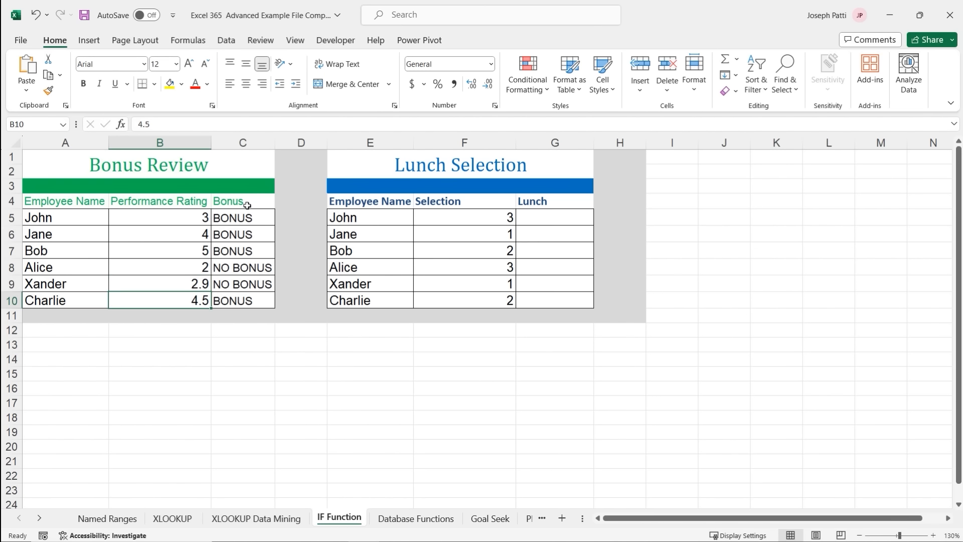
pyautogui.moveTo(249, 267); pyautogui.dragTo(250, 289)
pyautogui.click(254, 301)
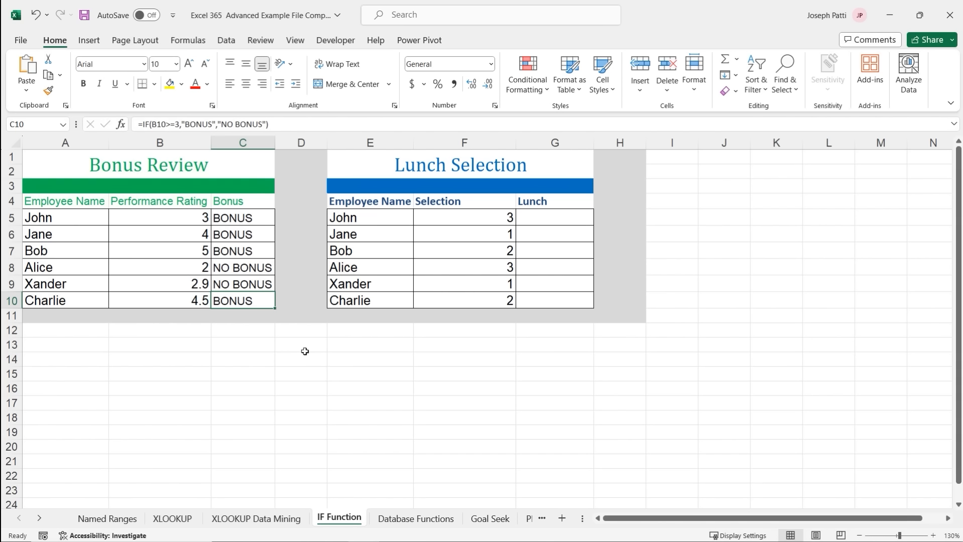
# Start an IF function in the first Lunch cell, G5, and bring up its arguments clear of the Lunch Selection data.
pyautogui.click(489, 235)
pyautogui.click(487, 250)
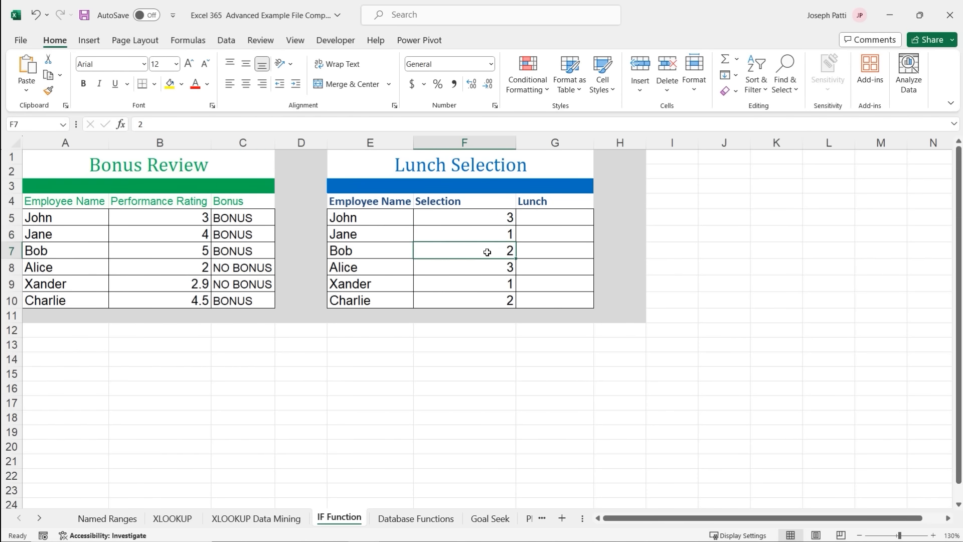
pyautogui.click(488, 270)
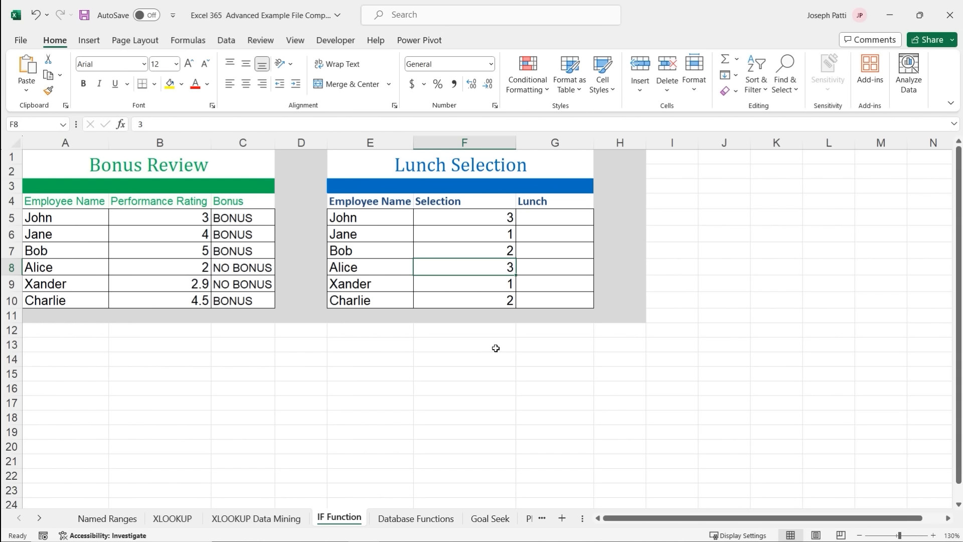
pyautogui.click(555, 217)
pyautogui.write('=')
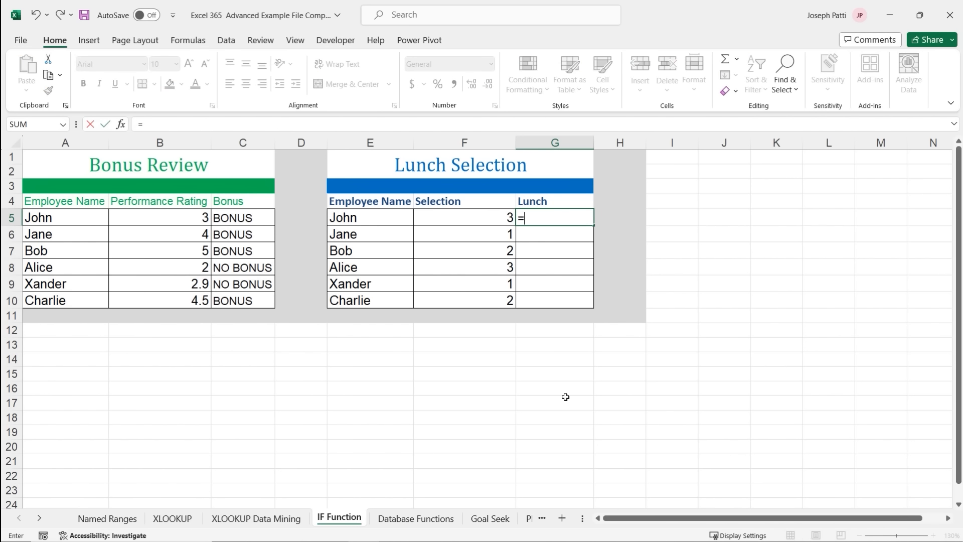
pyautogui.write('if')
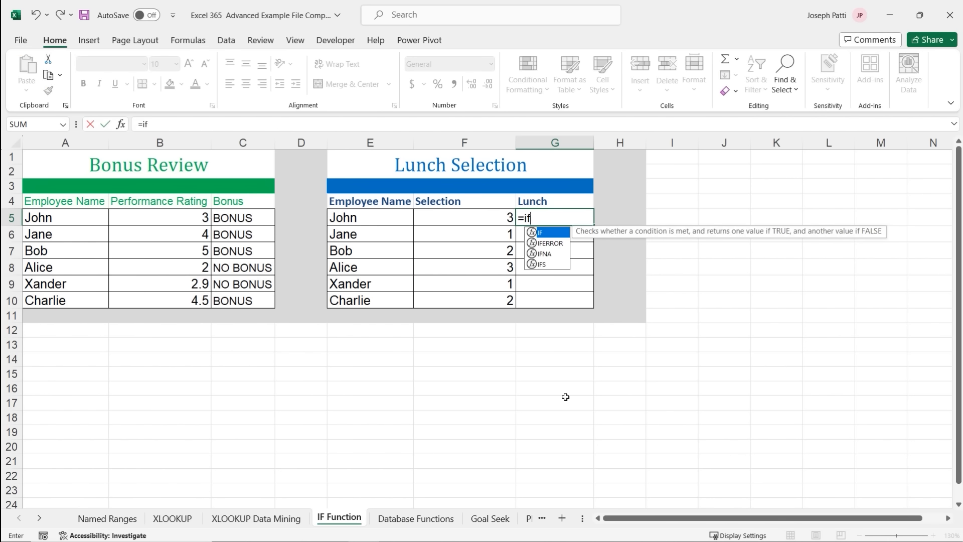
pyautogui.press('Tab')
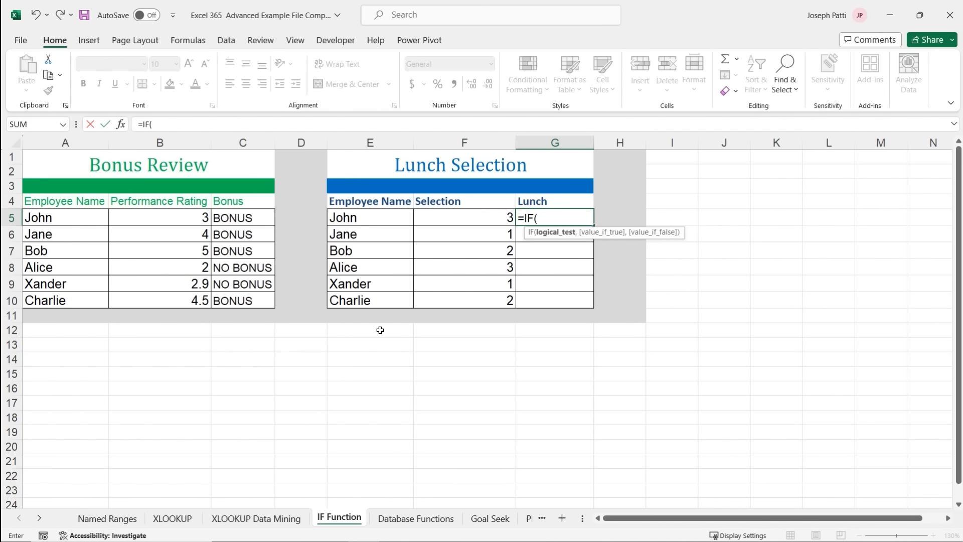
pyautogui.click(121, 125)
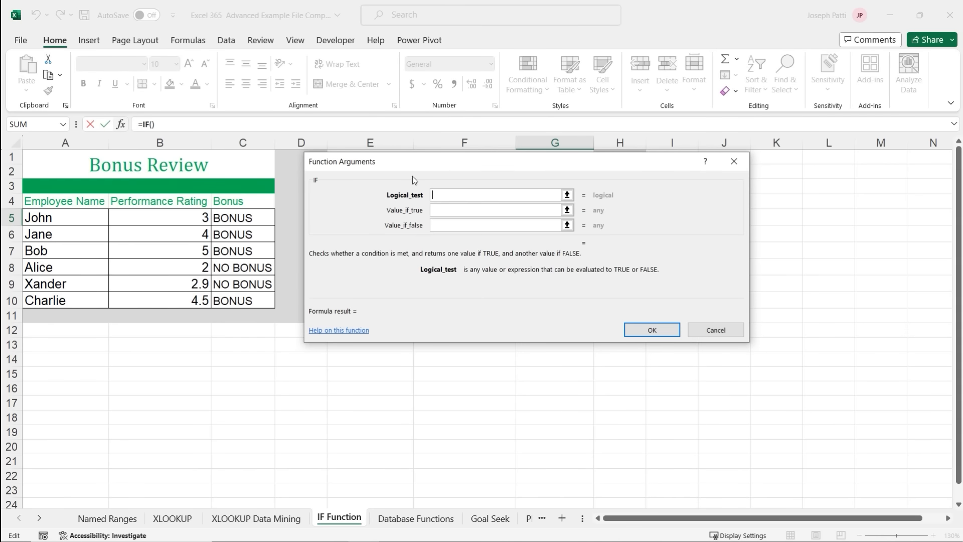
pyautogui.moveTo(444, 168); pyautogui.dragTo(449, 318)
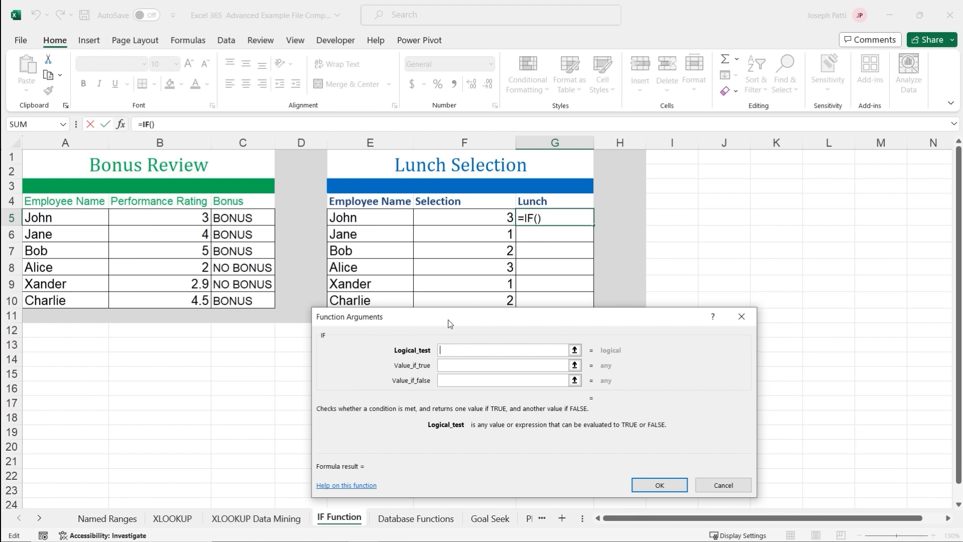
# Set the Lunch formula's Logical_test to F5=1 and its Value_if_true to "Soup".
pyautogui.click(471, 218)
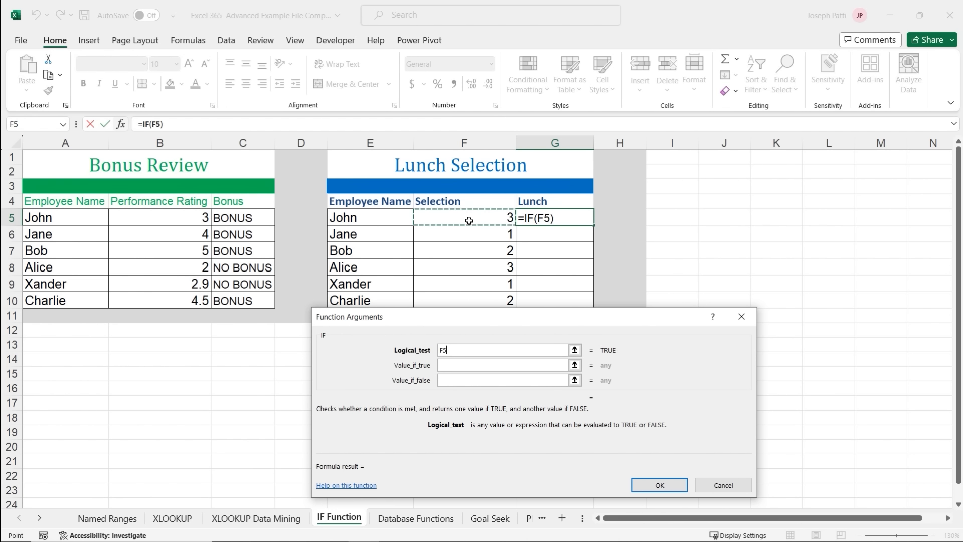
pyautogui.write('=1')
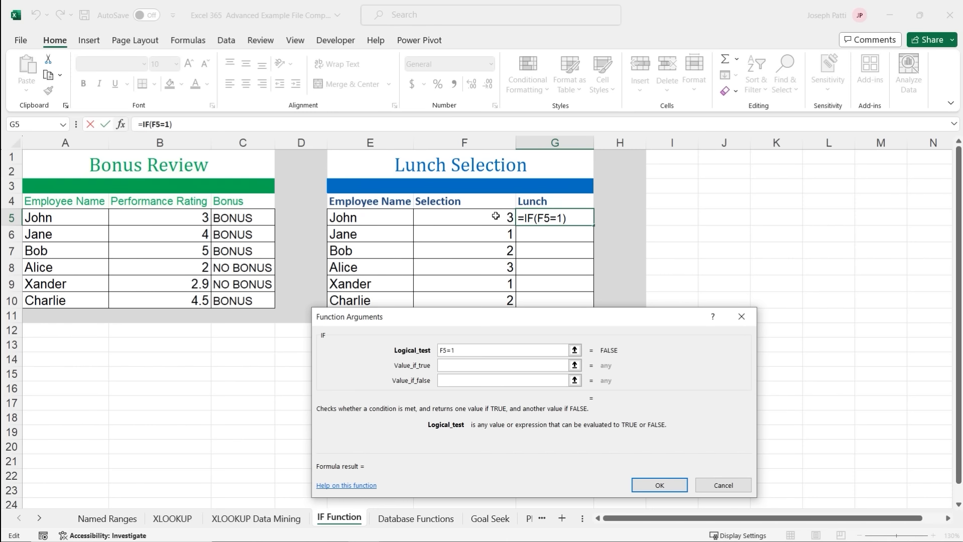
pyautogui.click(457, 366)
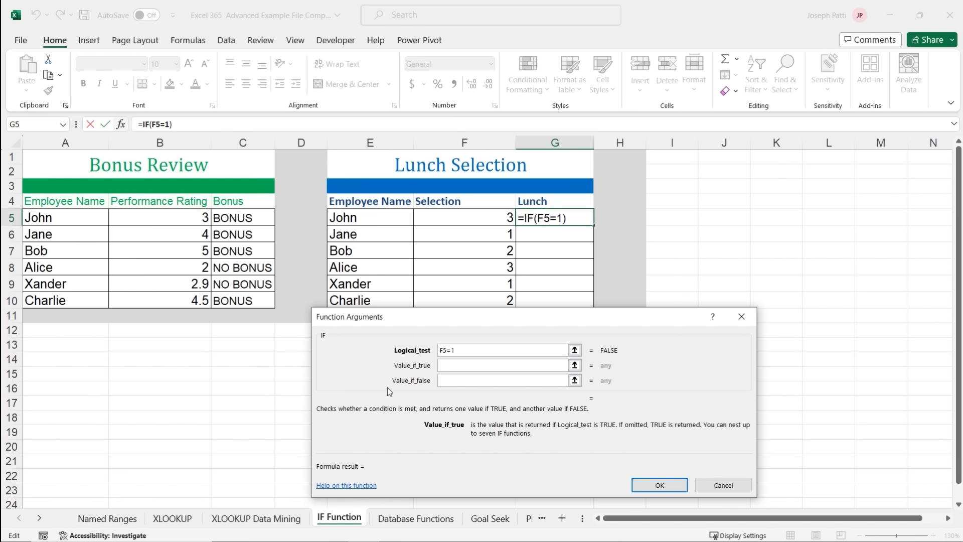
pyautogui.write('"Soup"')
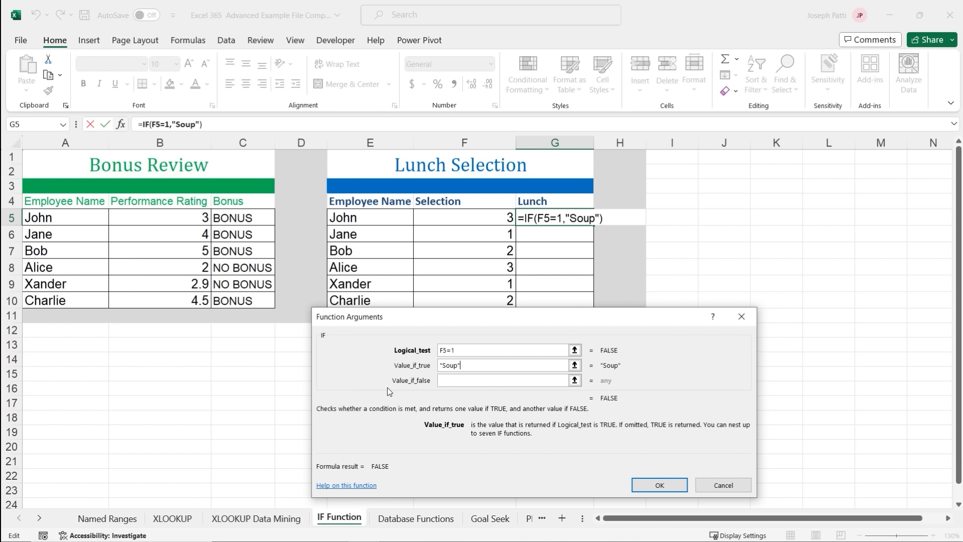
# Enter a nested if() as the Value_if_false and switch the function arguments to that inner IF.
pyautogui.click(453, 382)
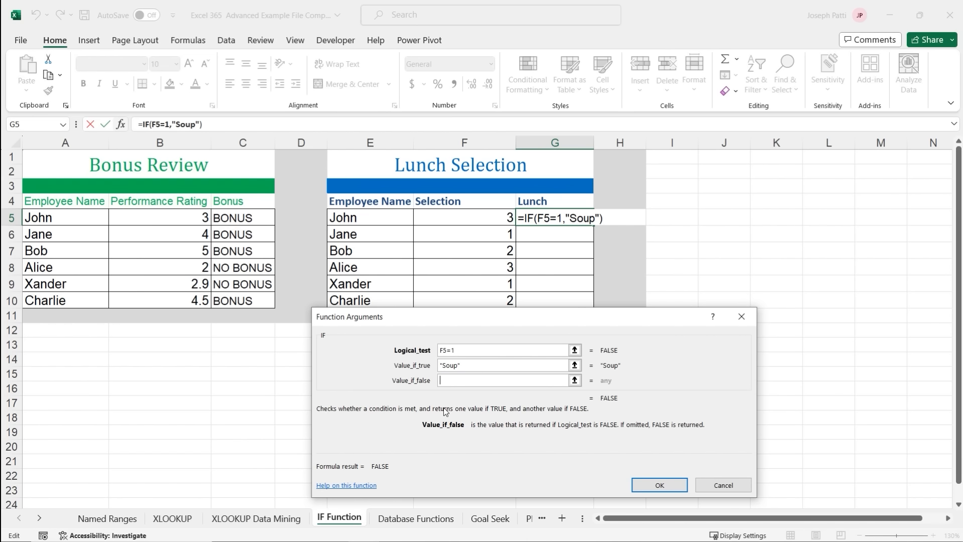
pyautogui.write('if()')
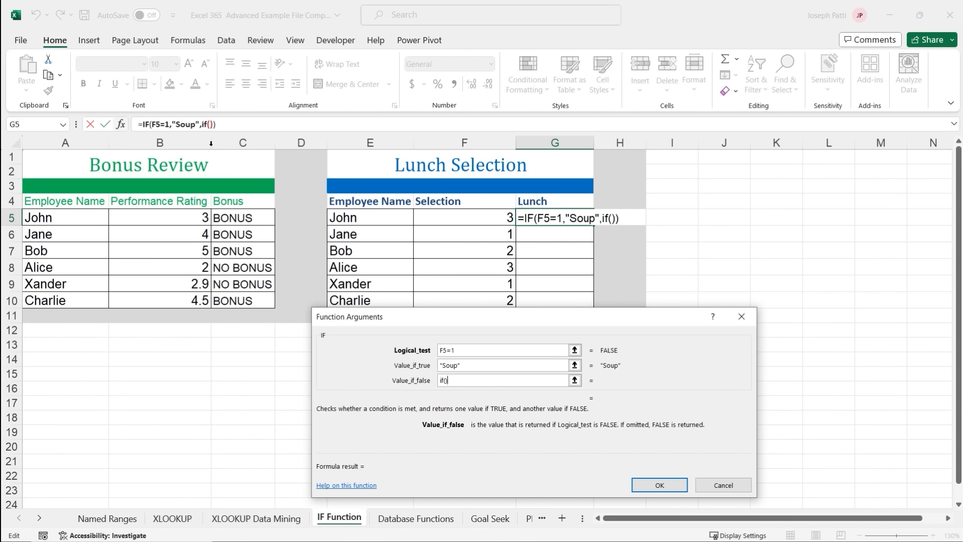
pyautogui.click(207, 125)
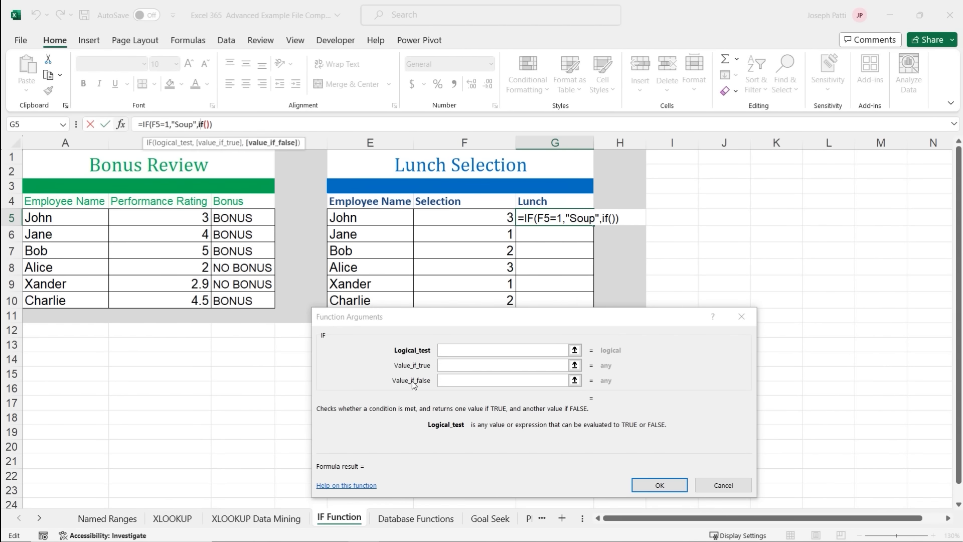
pyautogui.click(147, 125)
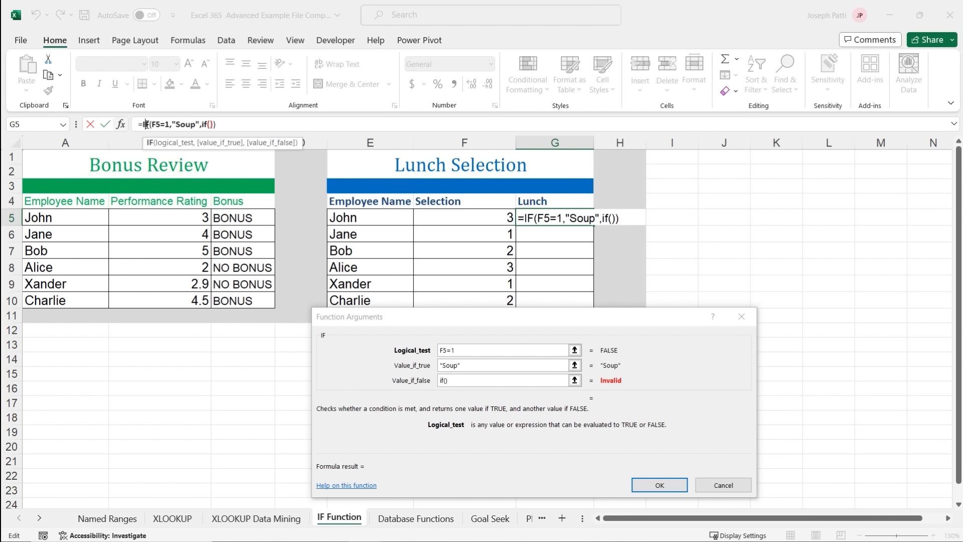
pyautogui.click(201, 124)
pyautogui.click(146, 124)
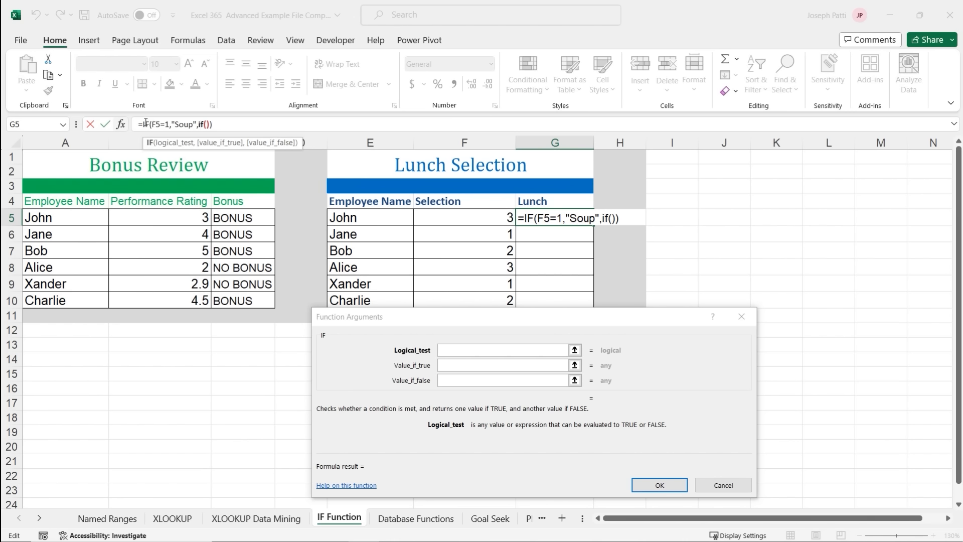
pyautogui.click(206, 125)
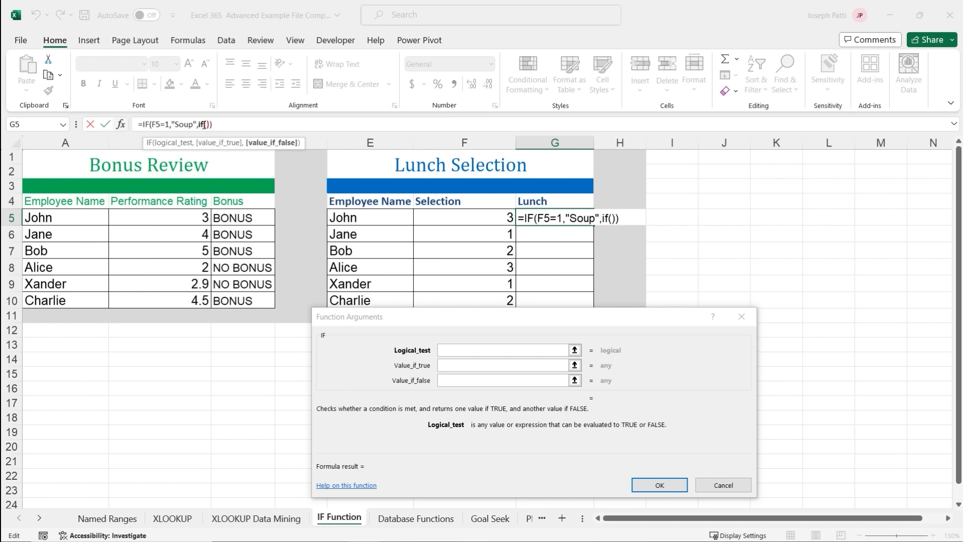
# Set the nested IF's logical test to F5=2 and its value if true to "Sub".
pyautogui.click(459, 350)
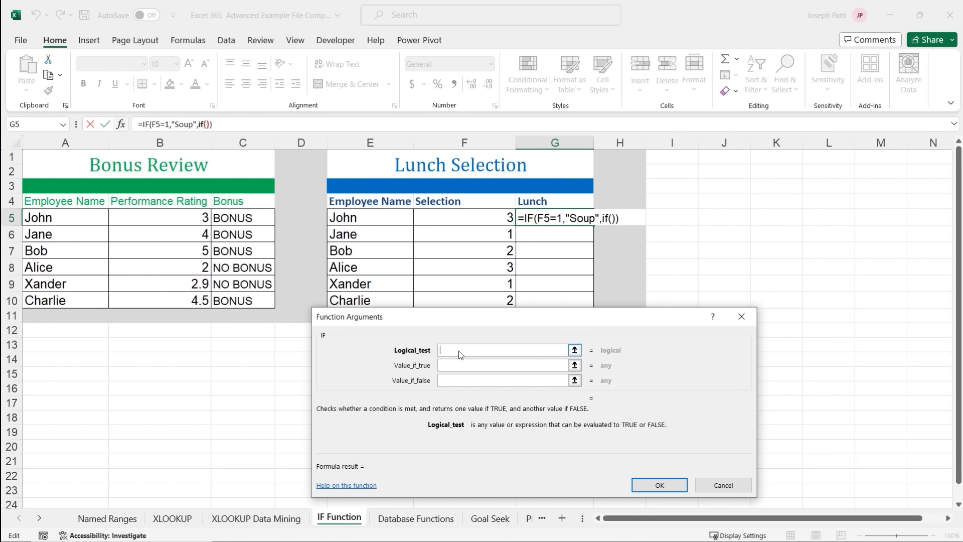
pyautogui.click(483, 217)
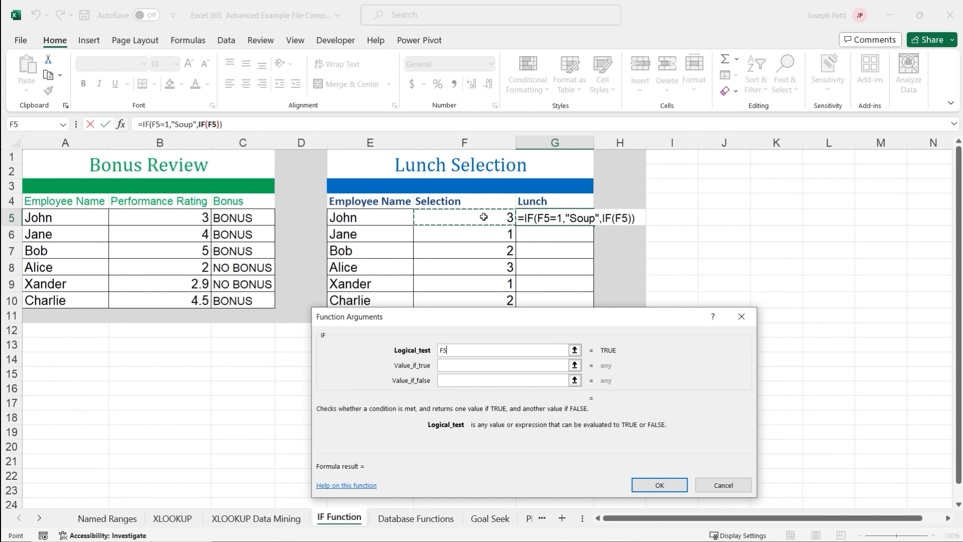
pyautogui.write('=')
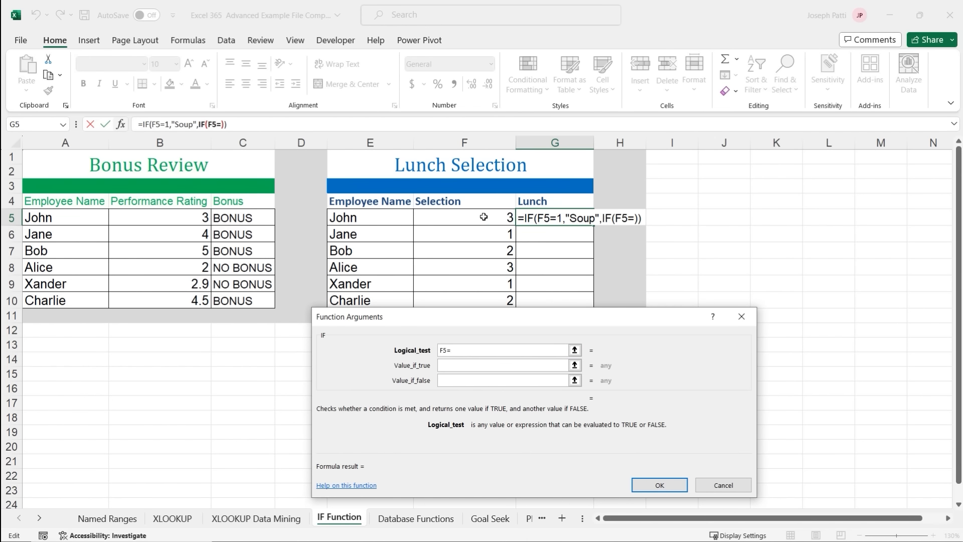
pyautogui.write('2')
pyautogui.click(451, 364)
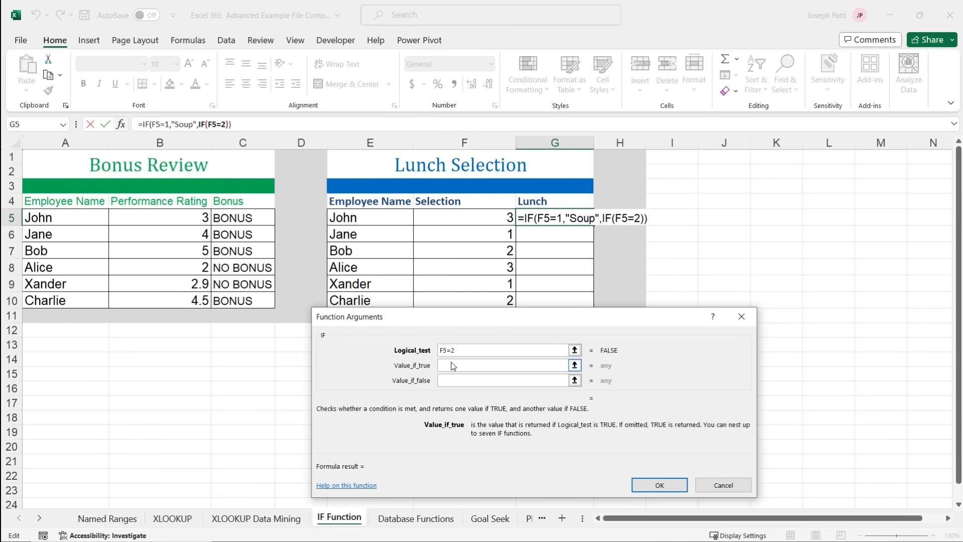
pyautogui.write('"Sub"')
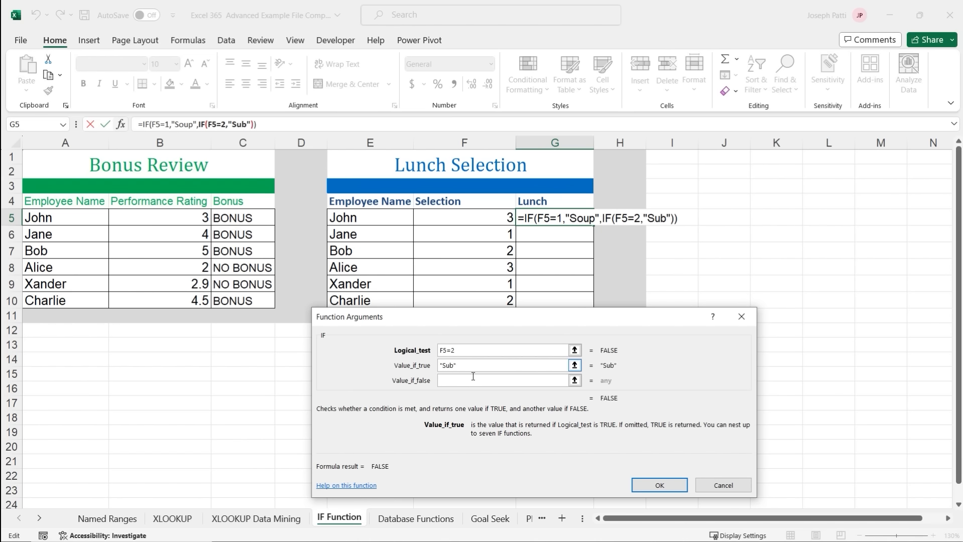
# Set the nested IF's value if false to "Salad" and confirm the formula in G5.
pyautogui.click(470, 379)
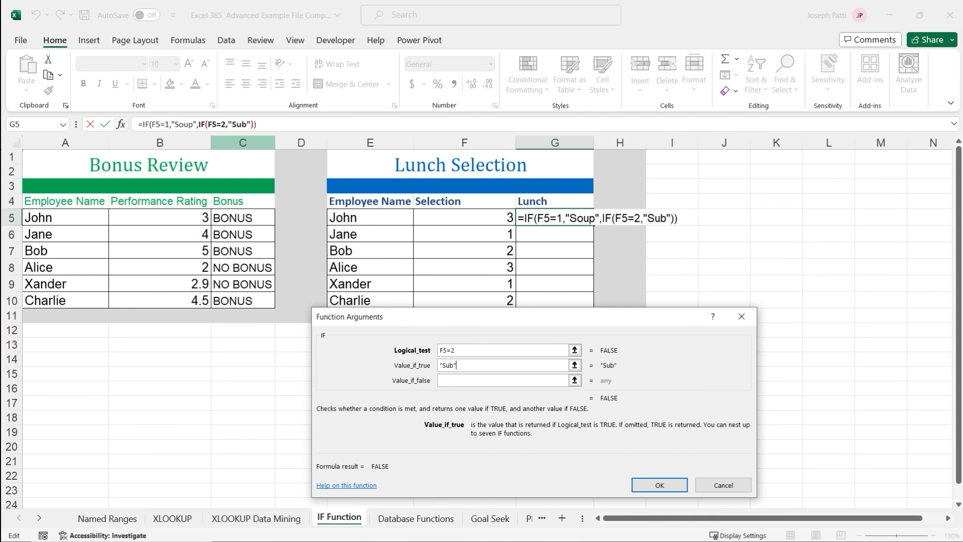
pyautogui.click(451, 379)
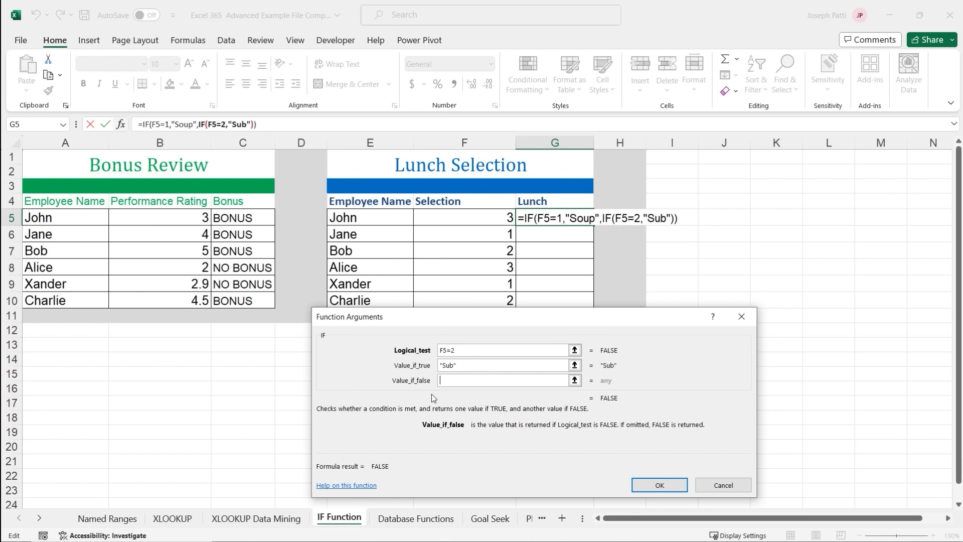
pyautogui.write('"Salad"')
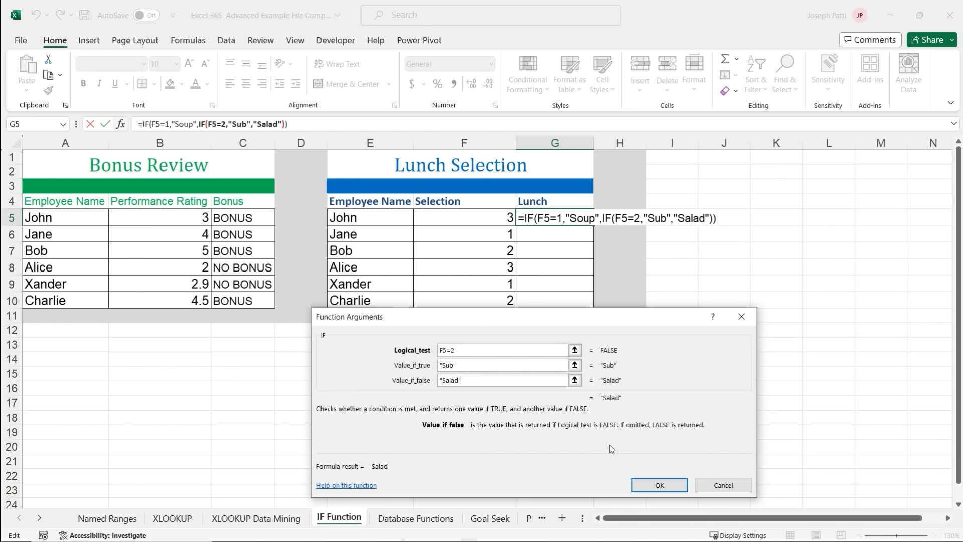
pyautogui.click(648, 485)
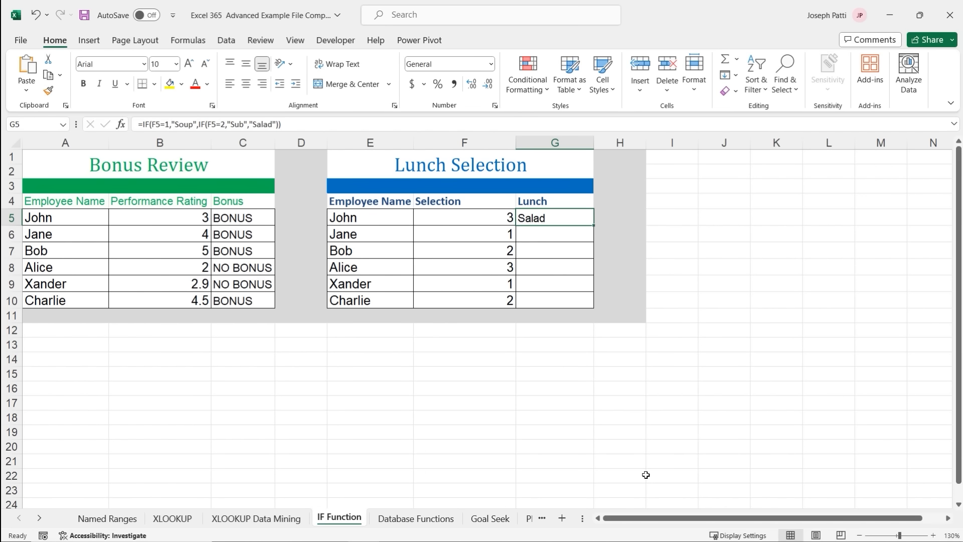
# Review the nested IF formula in G5 part by part, covering the Soup, Sub and Salad outcomes.
pyautogui.doubleClick(546, 217)
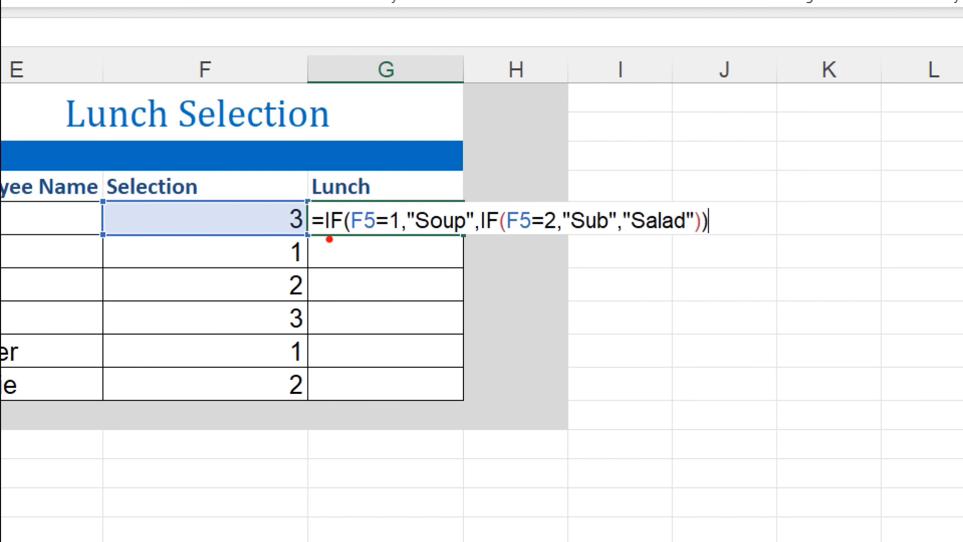
pyautogui.moveTo(325, 240); pyautogui.dragTo(457, 239)
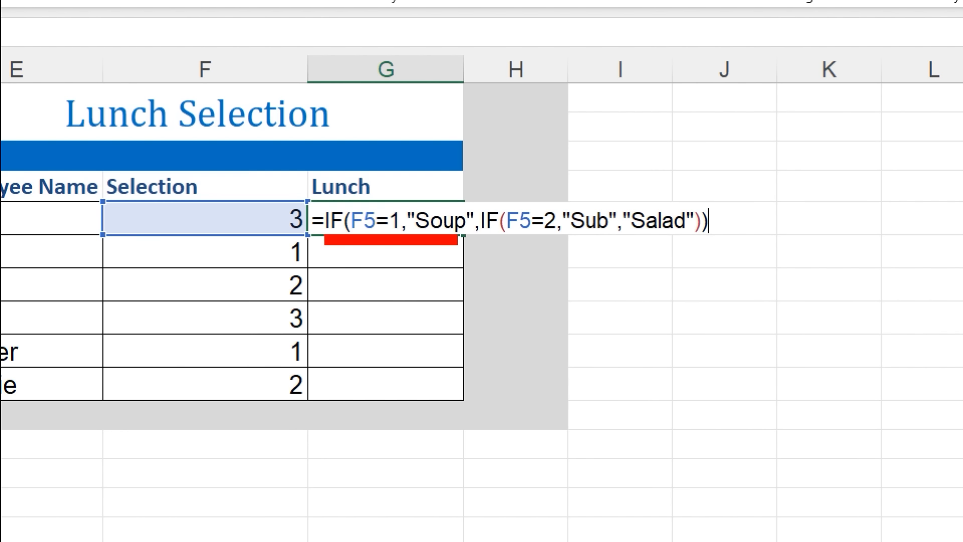
pyautogui.press('b')
pyautogui.moveTo(488, 239); pyautogui.dragTo(607, 239)
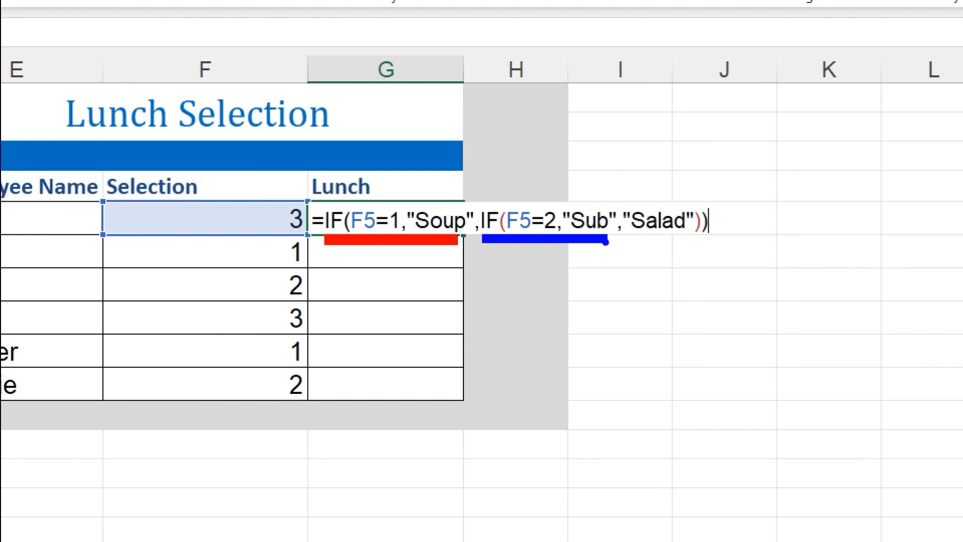
pyautogui.press('g')
pyautogui.moveTo(631, 236); pyautogui.dragTo(696, 235)
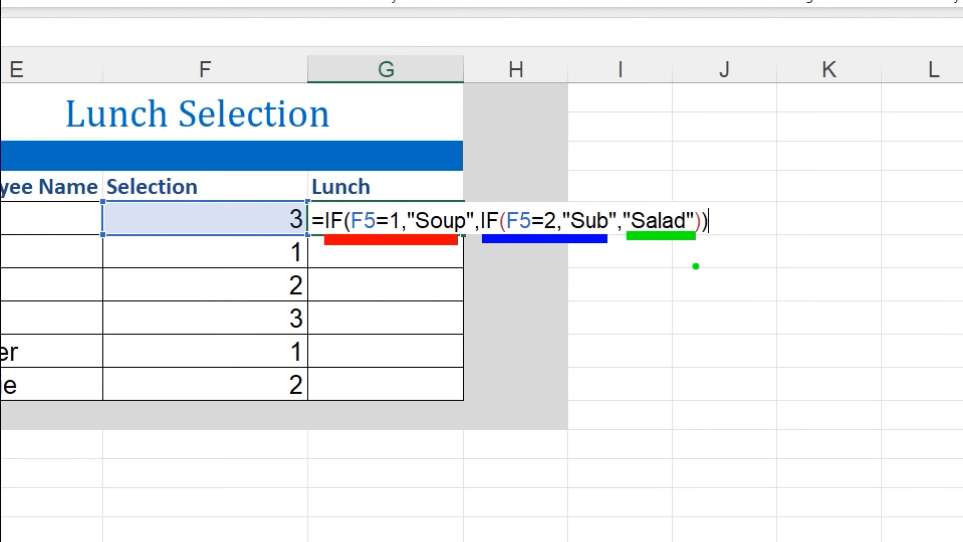
pyautogui.press('r')
pyautogui.press('Escape')
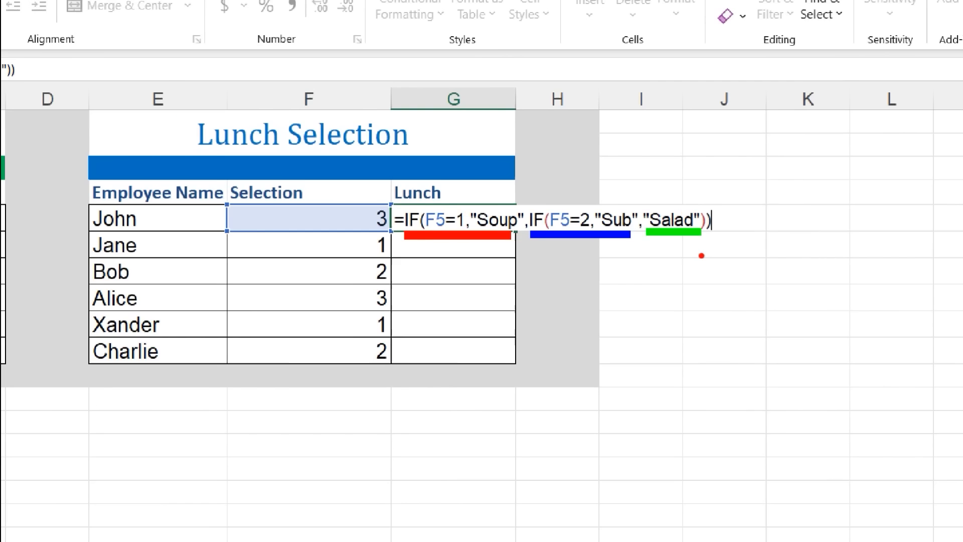
pyautogui.press('Return')
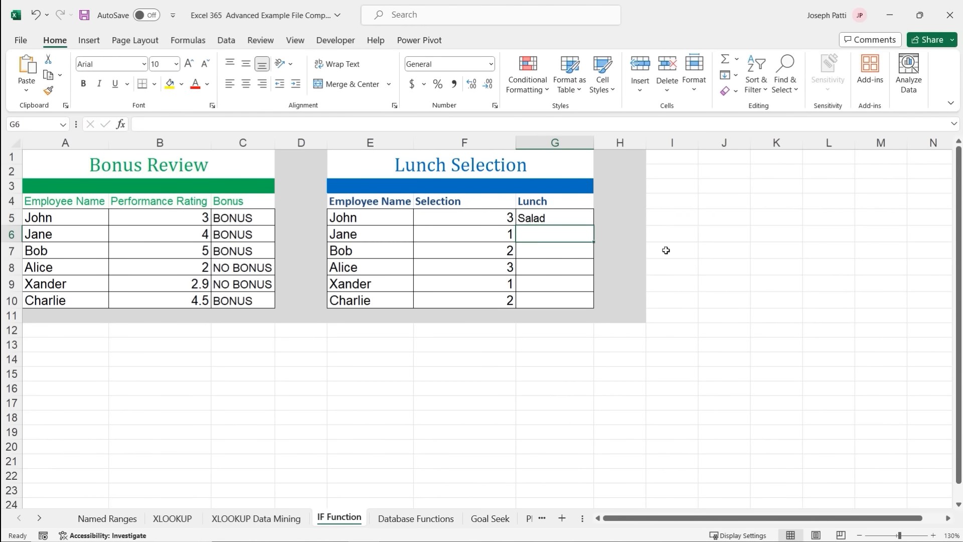
# Fill the lunch formula from G5 down through G10.
pyautogui.click(577, 219)
pyautogui.moveTo(594, 226); pyautogui.dragTo(583, 301)
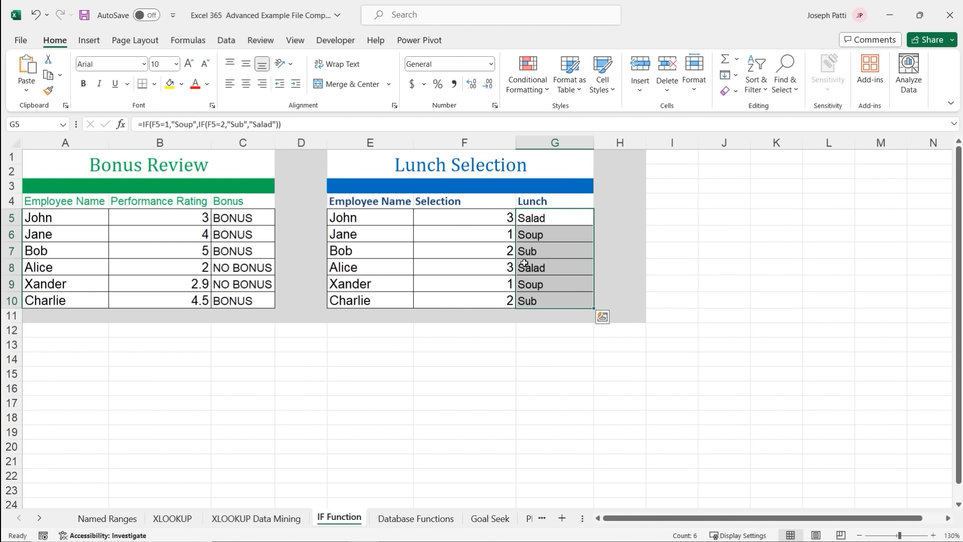
# Check the Lunch results in column G against the matching Selection numbers in column F.
pyautogui.click(496, 236)
pyautogui.click(531, 237)
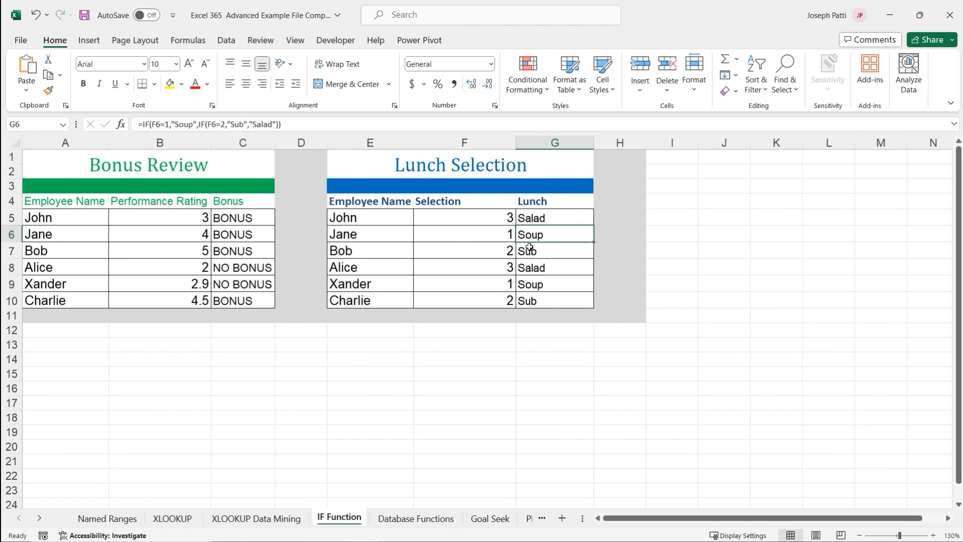
pyautogui.click(496, 284)
pyautogui.click(524, 286)
pyautogui.click(504, 252)
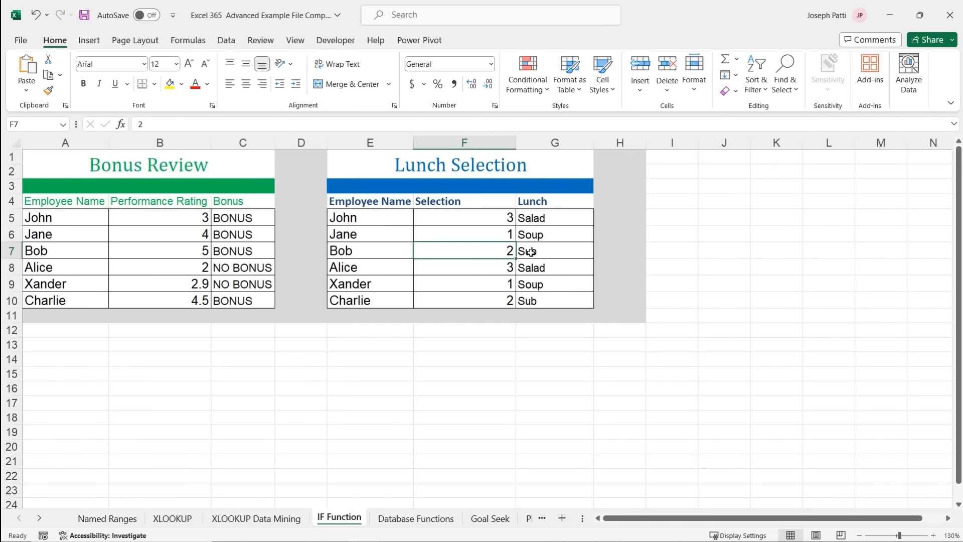
pyautogui.click(527, 253)
pyautogui.click(504, 300)
pyautogui.click(529, 298)
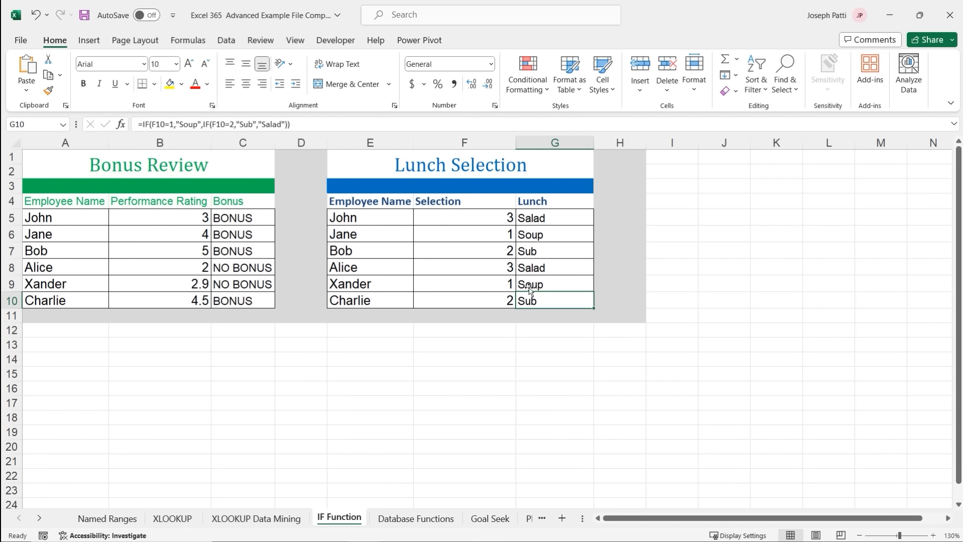
pyautogui.click(509, 221)
pyautogui.click(532, 219)
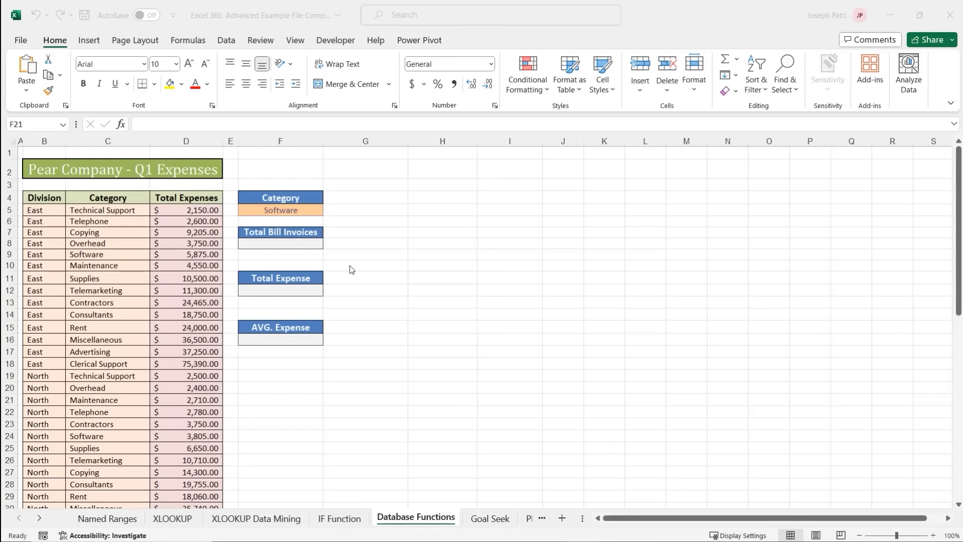
# Start a COUNTIF function in F8 under Total Bill Invoices on the Database Functions sheet and open its function arguments.
pyautogui.click(290, 210)
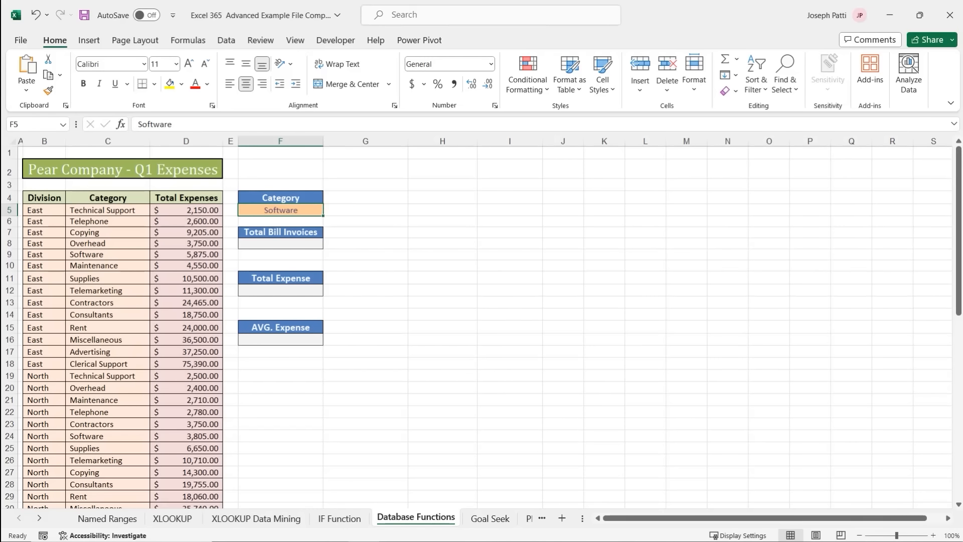
pyautogui.click(303, 246)
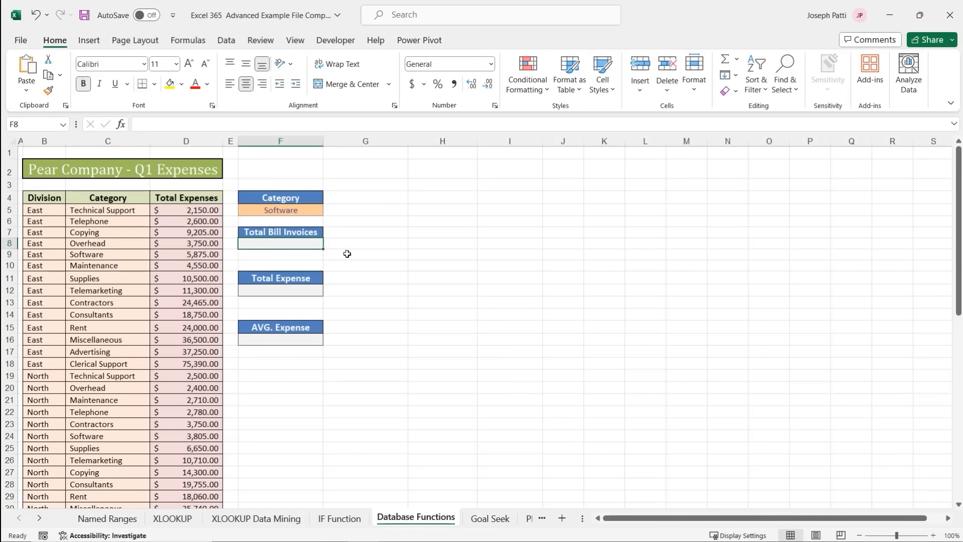
pyautogui.write('=')
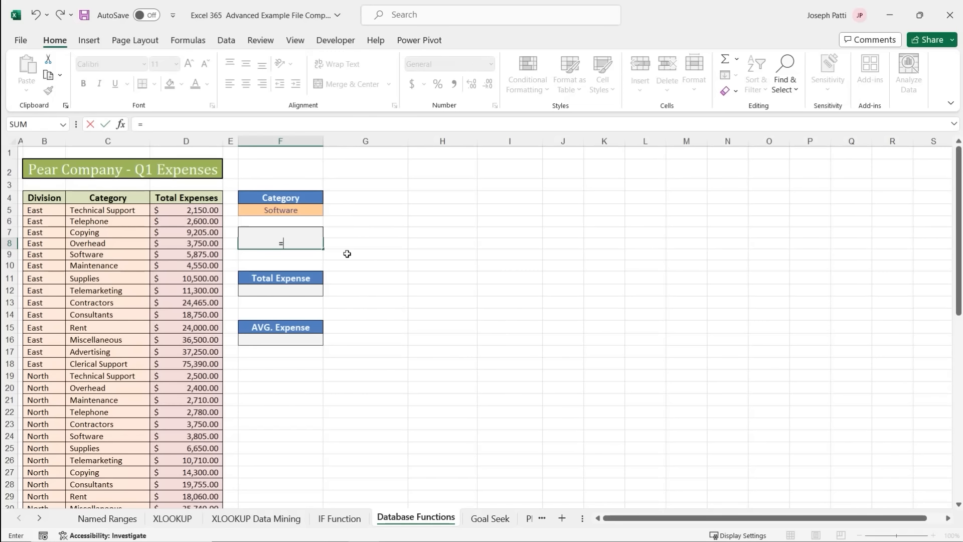
pyautogui.write('coun')
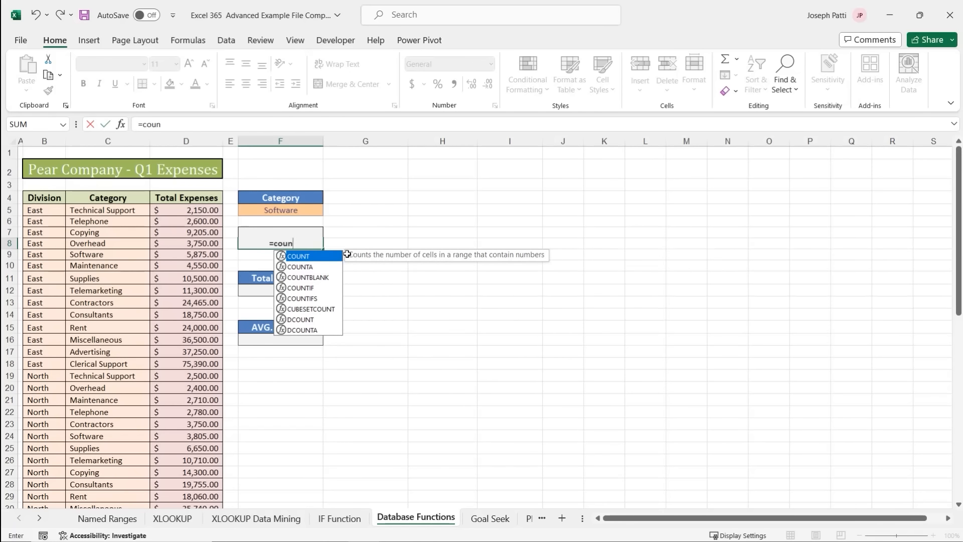
pyautogui.write('ti')
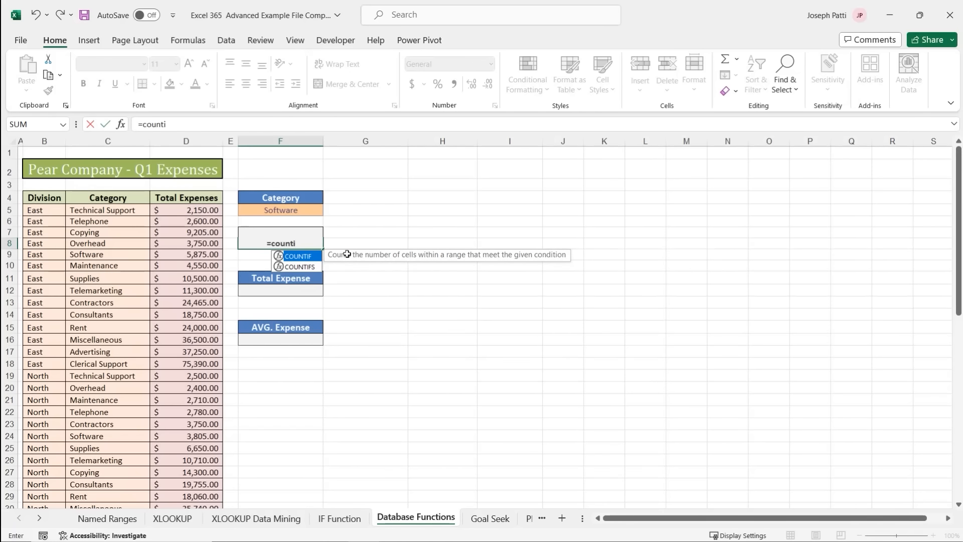
pyautogui.write('f')
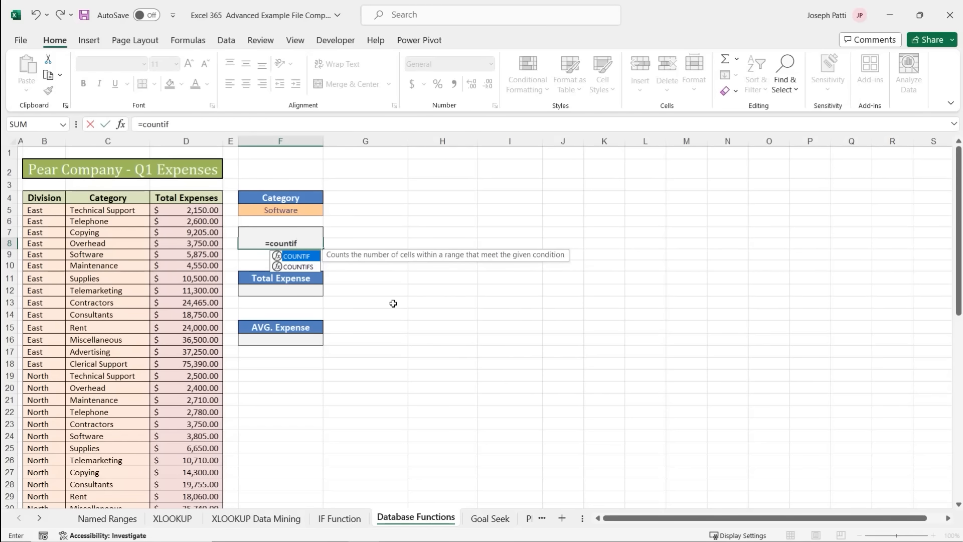
pyautogui.press('Tab')
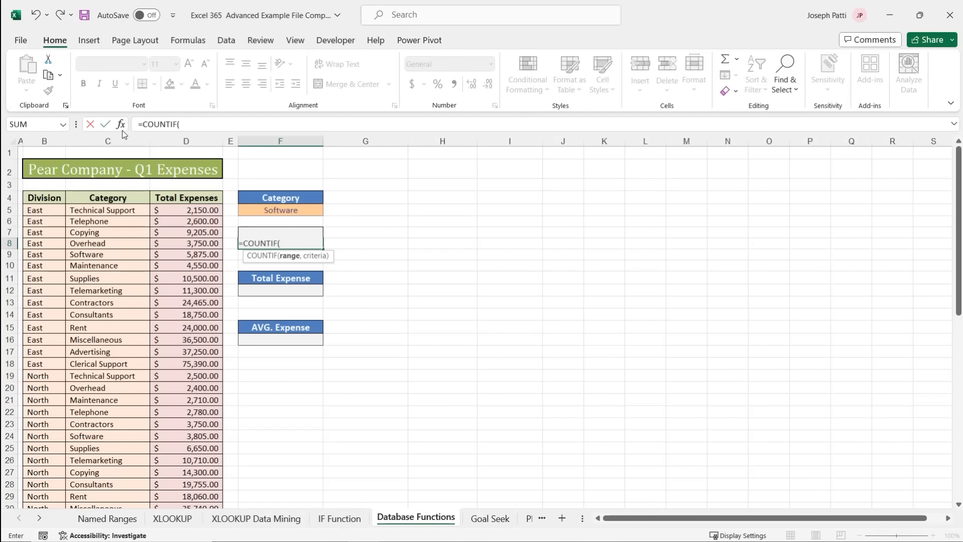
pyautogui.click(120, 124)
pyautogui.moveTo(394, 377); pyautogui.dragTo(421, 198)
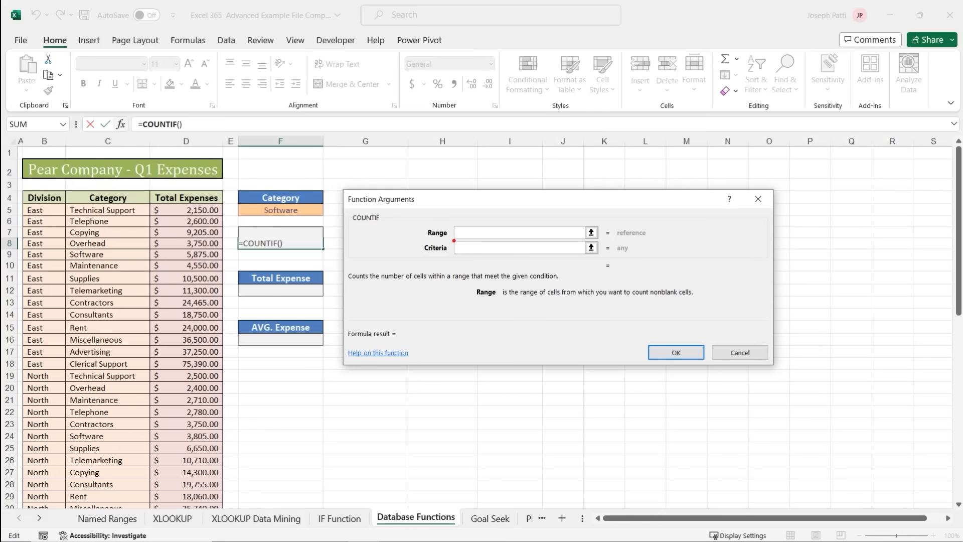
# Examine how the COUNTIF Criteria and Range arguments relate to category cell F5 and the table's Category column.
pyautogui.moveTo(453, 240); pyautogui.dragTo(585, 255)
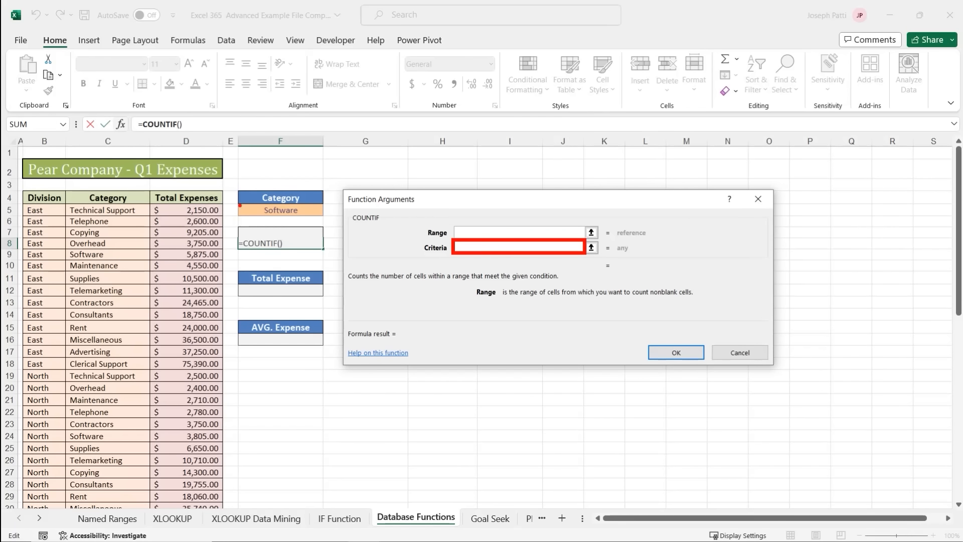
pyautogui.moveTo(238, 202); pyautogui.dragTo(325, 217)
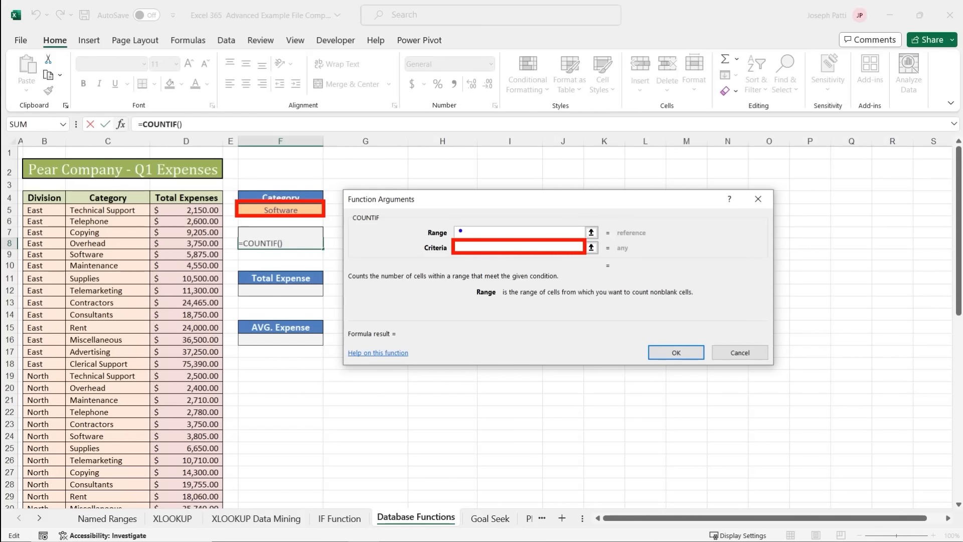
pyautogui.moveTo(451, 223); pyautogui.dragTo(584, 237)
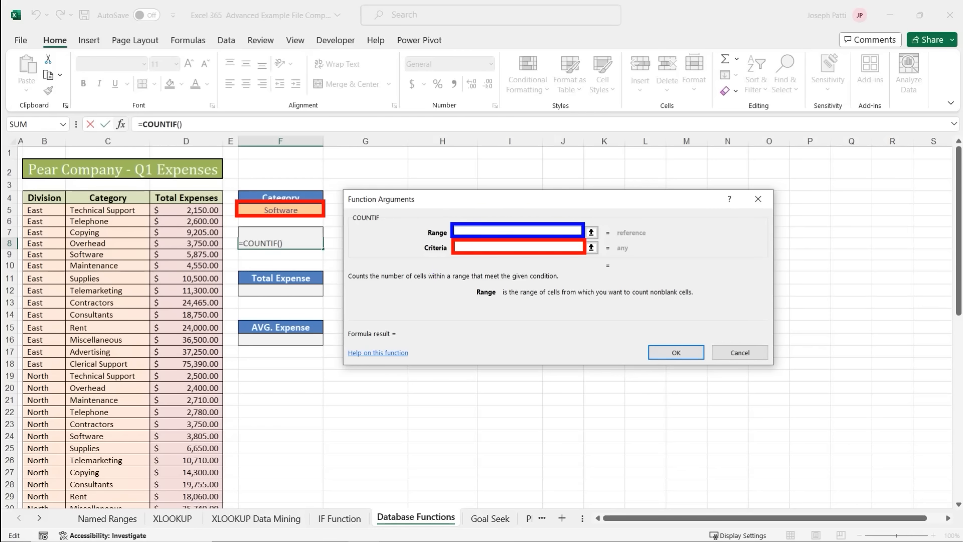
pyautogui.moveTo(67, 205); pyautogui.dragTo(152, 509)
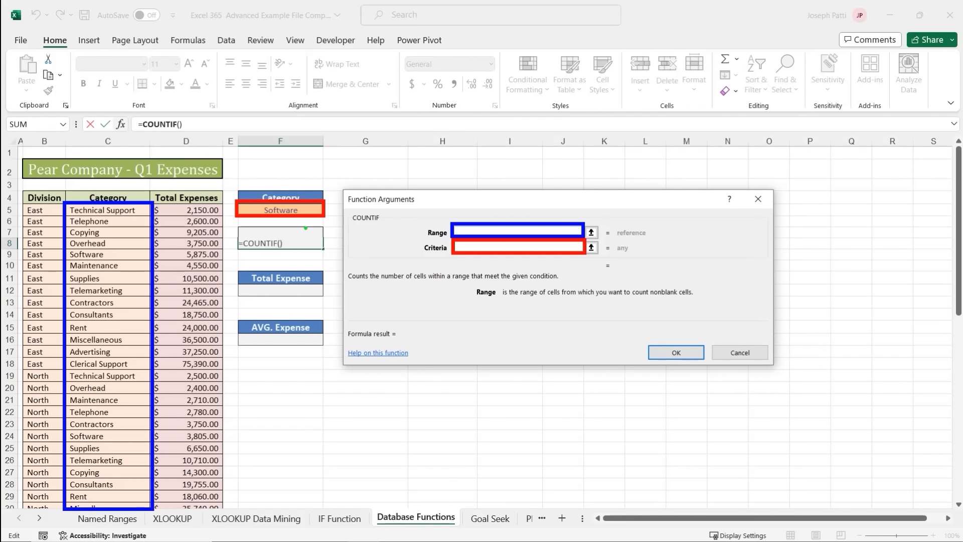
pyautogui.moveTo(303, 208); pyautogui.dragTo(320, 209)
pyautogui.moveTo(131, 254); pyautogui.dragTo(141, 254)
pyautogui.moveTo(109, 433); pyautogui.dragTo(122, 435)
pyautogui.press('Escape')
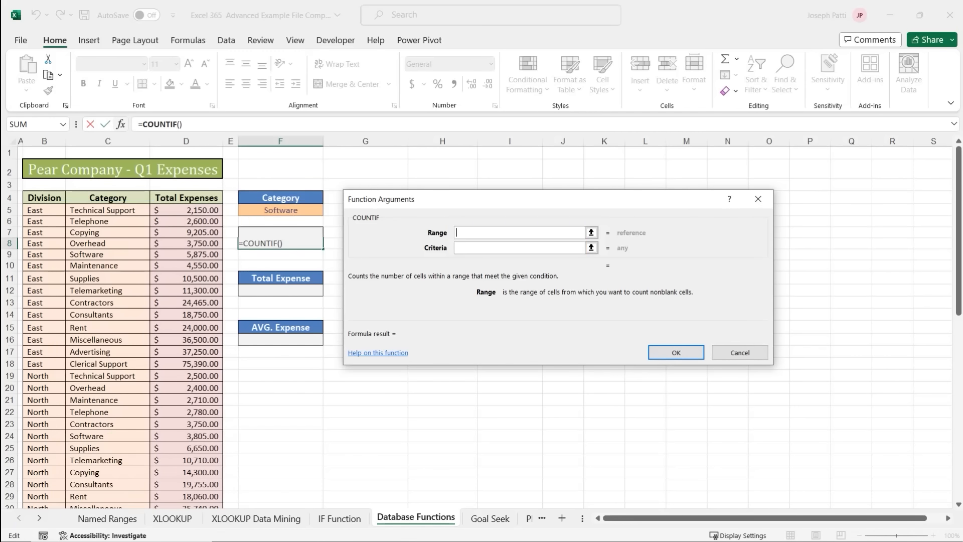
# Complete the COUNTIF in F8 with Criteria F5 and Range C5:C62.
pyautogui.click(473, 248)
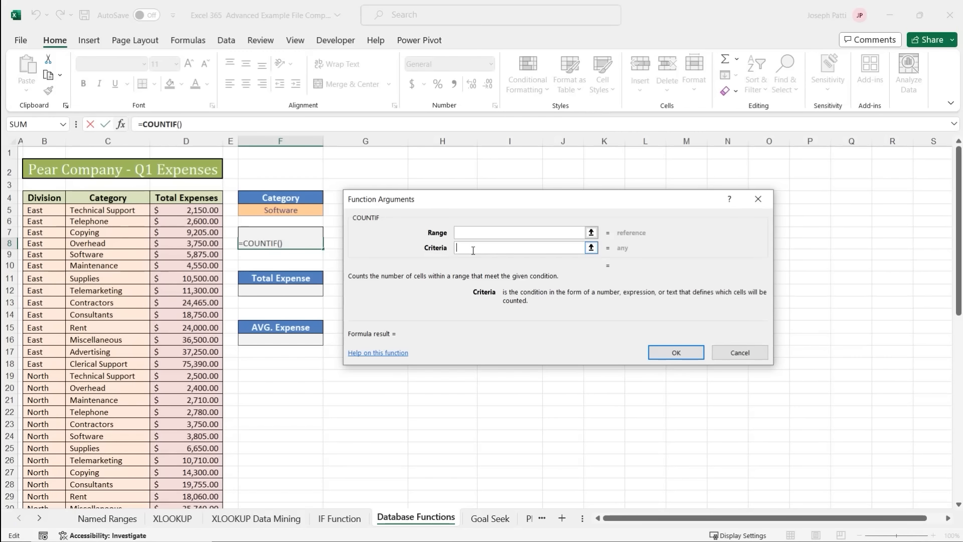
pyautogui.click(304, 209)
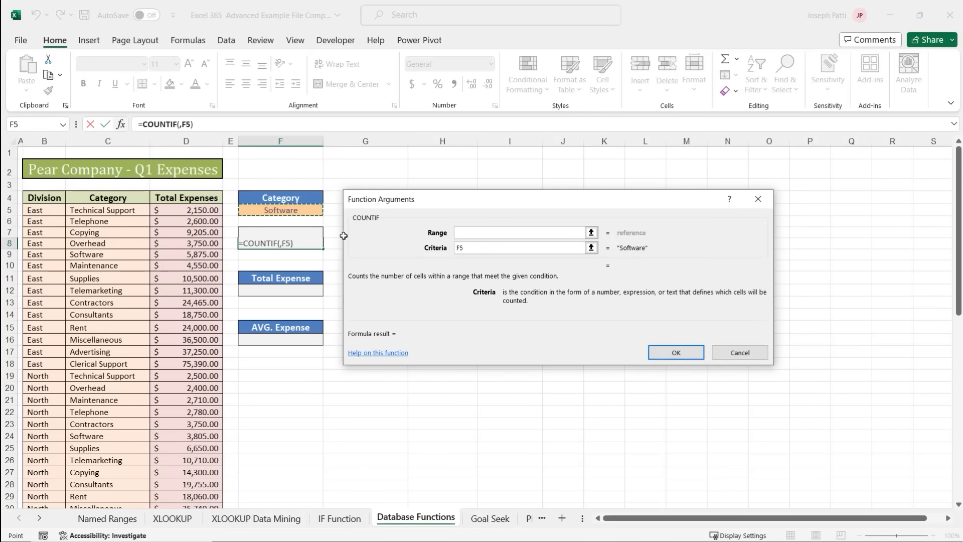
pyautogui.click(466, 234)
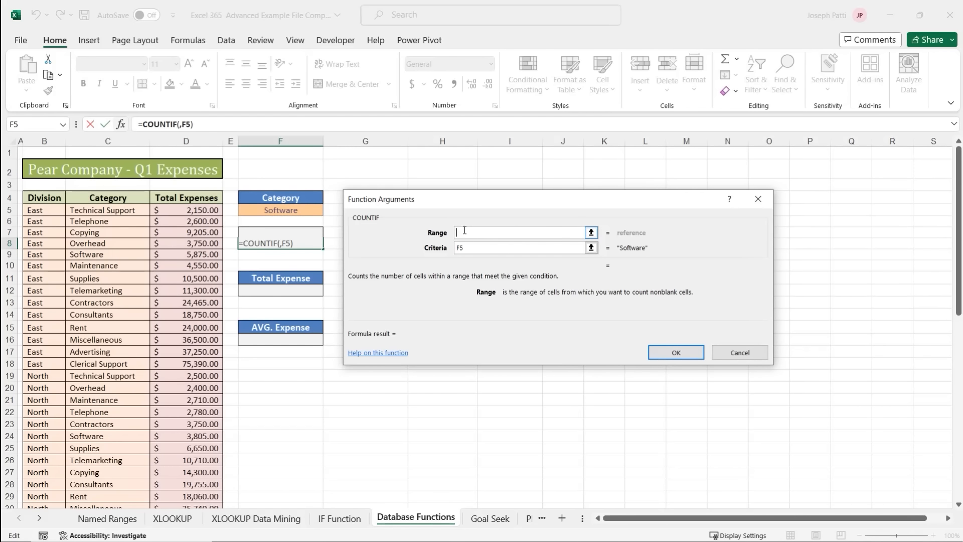
pyautogui.click(124, 211)
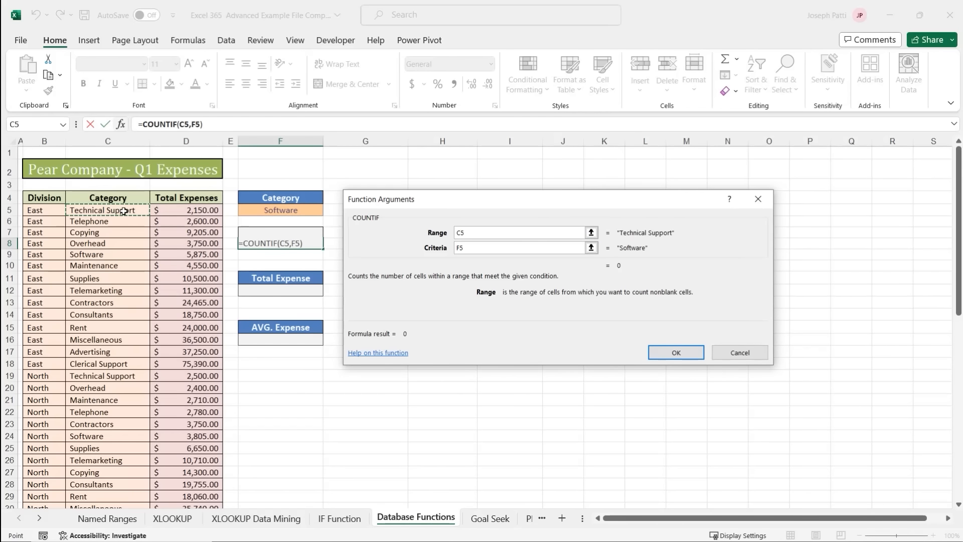
pyautogui.hotkey('ctrl', 'shift', 'Down')
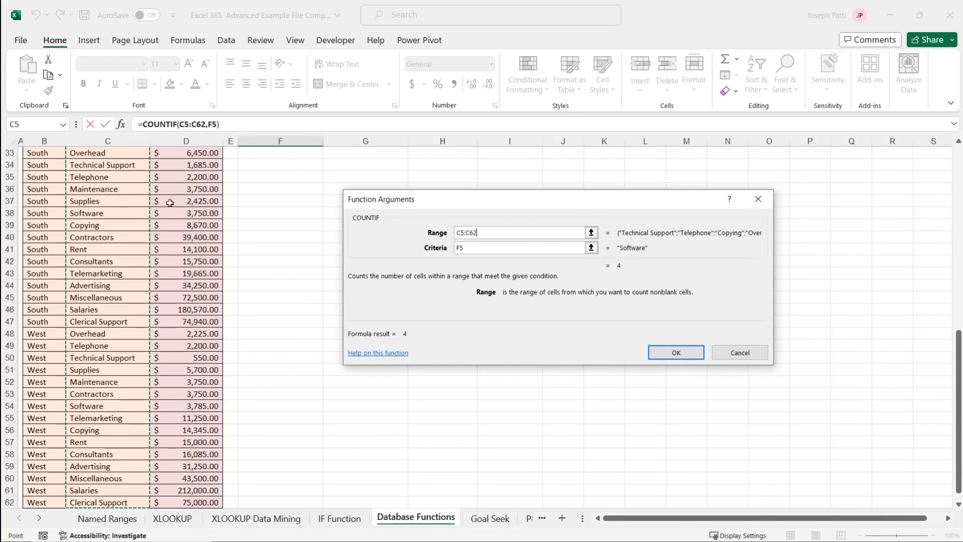
pyautogui.click(660, 354)
pyautogui.scroll(3, 274, 276)
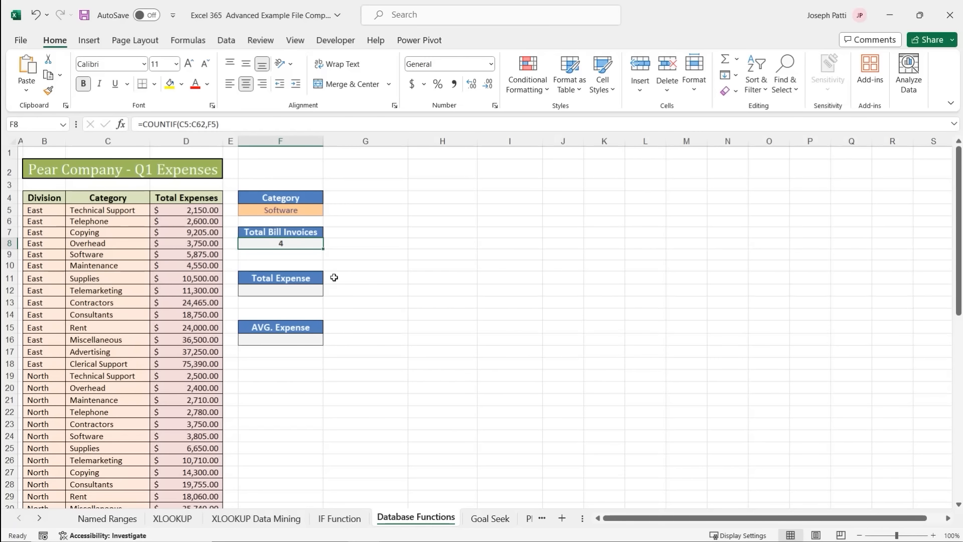
# Start a SUMIF function in F12 under Total Expense and open its function arguments.
pyautogui.click(277, 291)
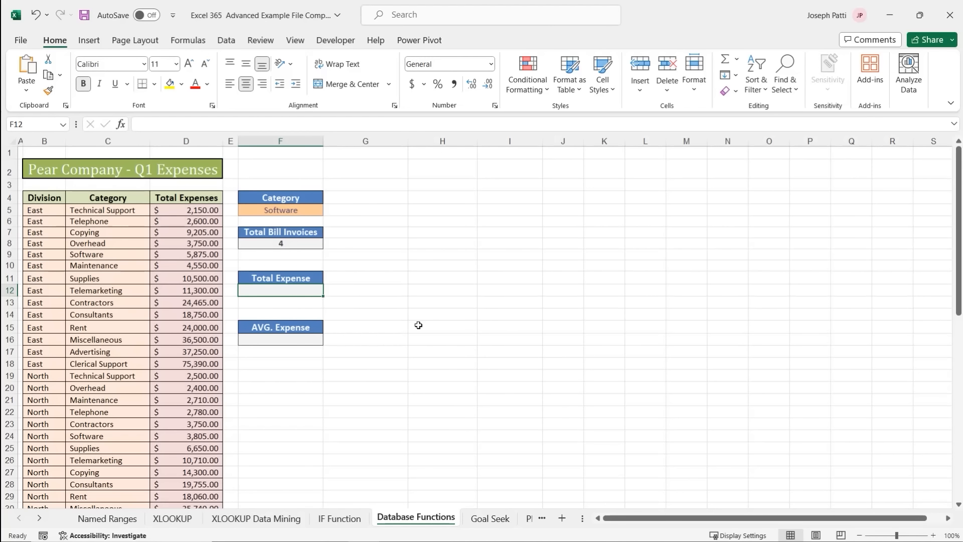
pyautogui.write('=')
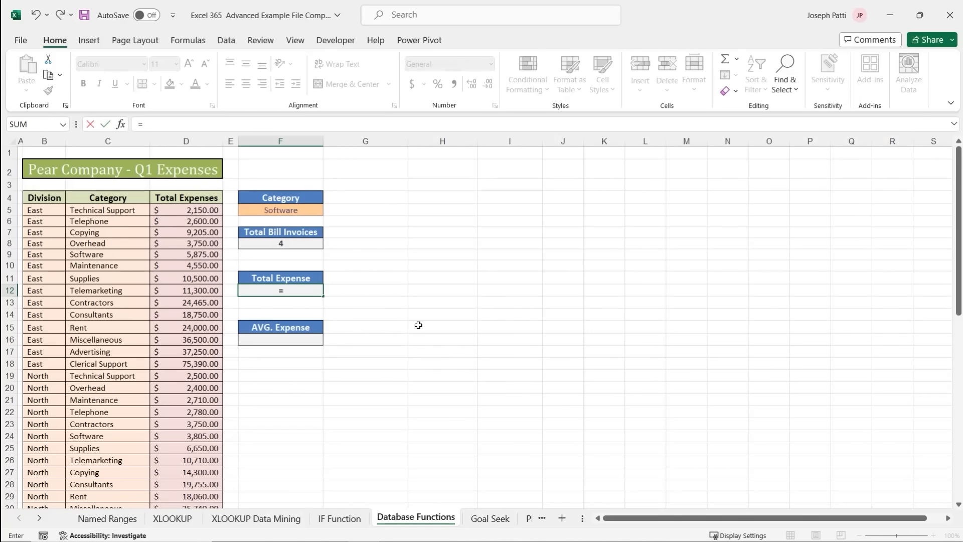
pyautogui.write('sumi')
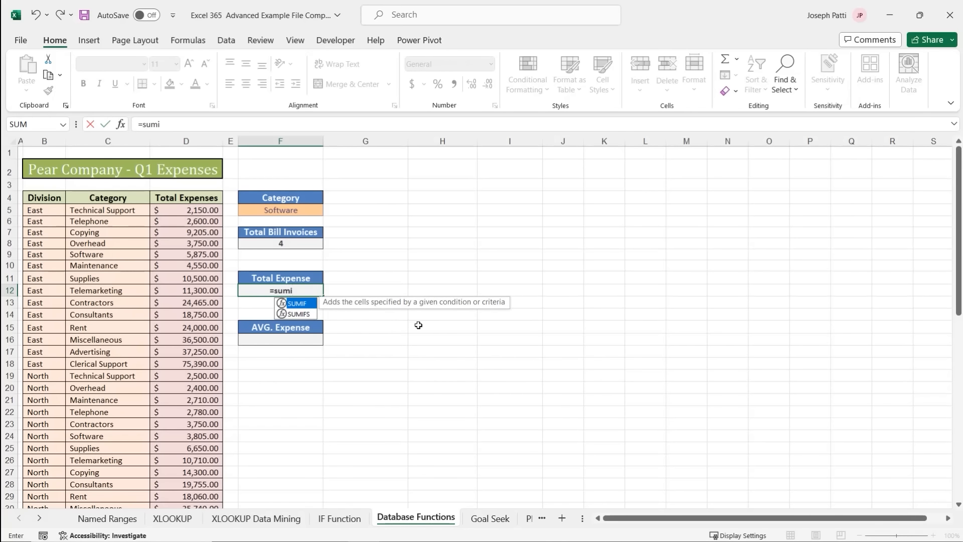
pyautogui.write('f')
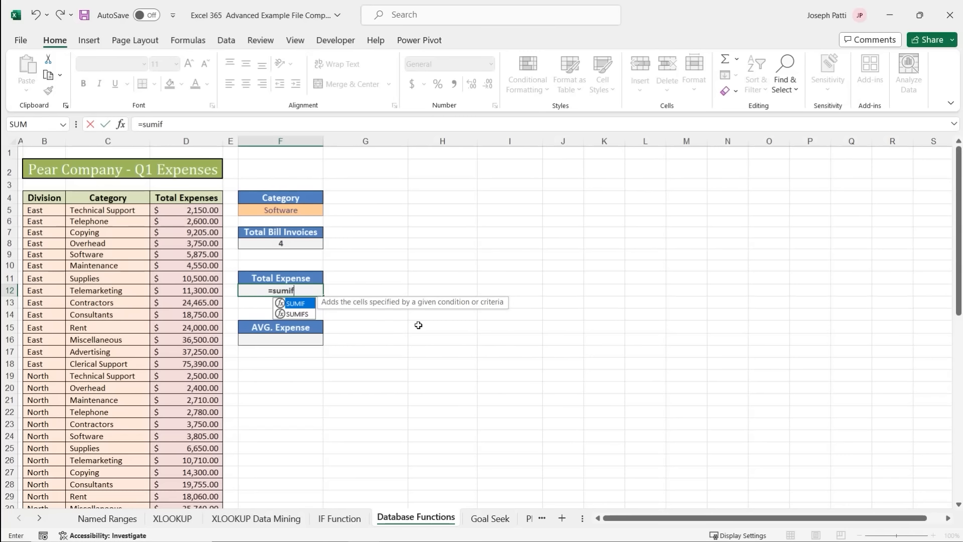
pyautogui.press('Tab')
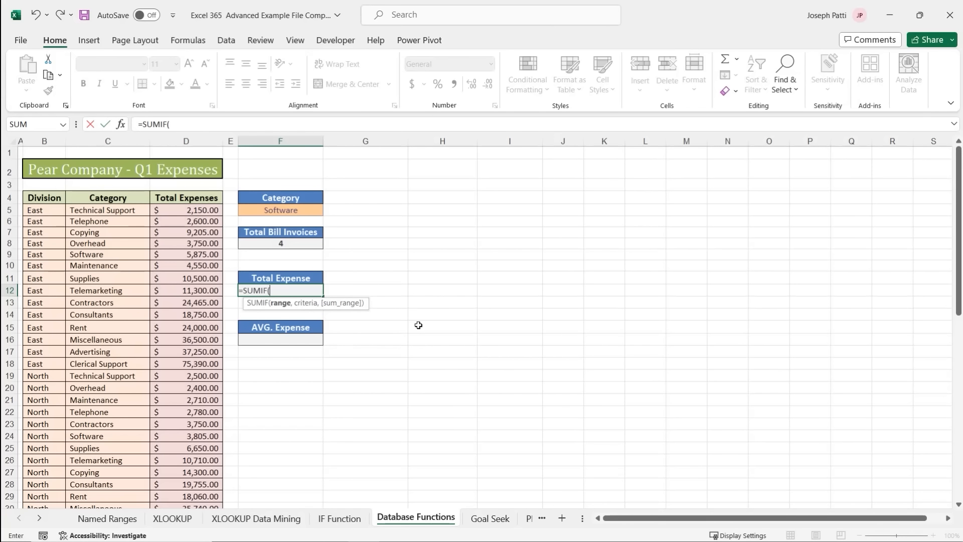
pyautogui.click(120, 124)
pyautogui.moveTo(441, 196); pyautogui.dragTo(458, 205)
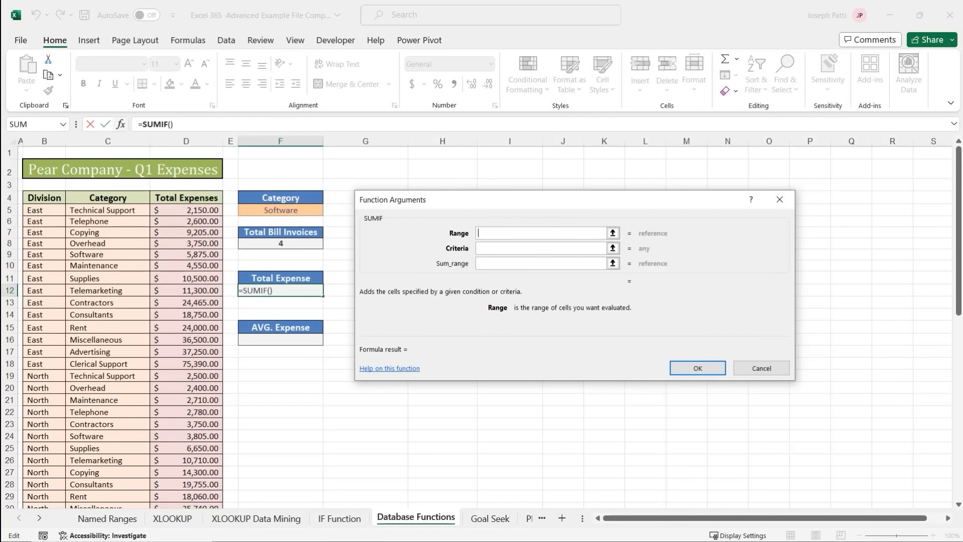
# Set the SUMIF Criteria to category cell F5 and its Range to the Category column, C5:C62.
pyautogui.click(493, 249)
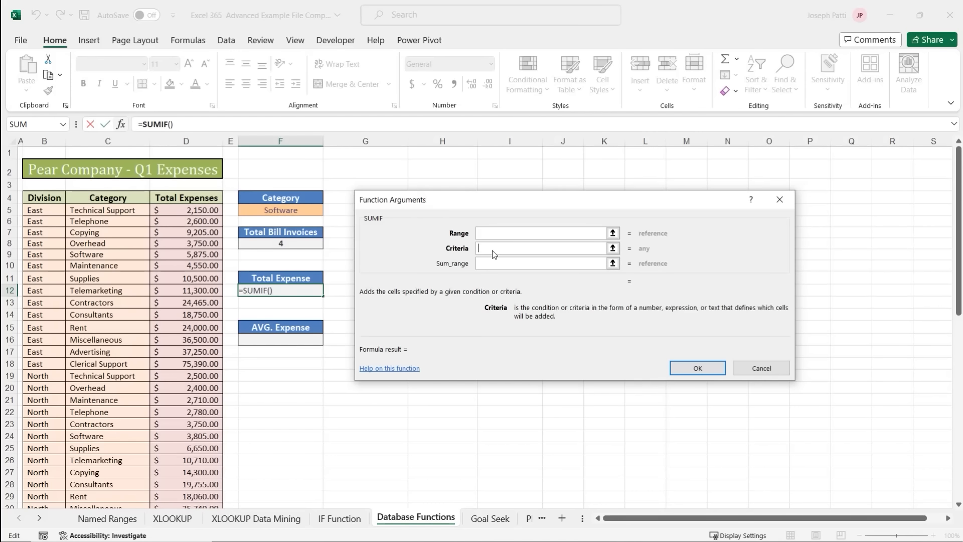
pyautogui.click(300, 212)
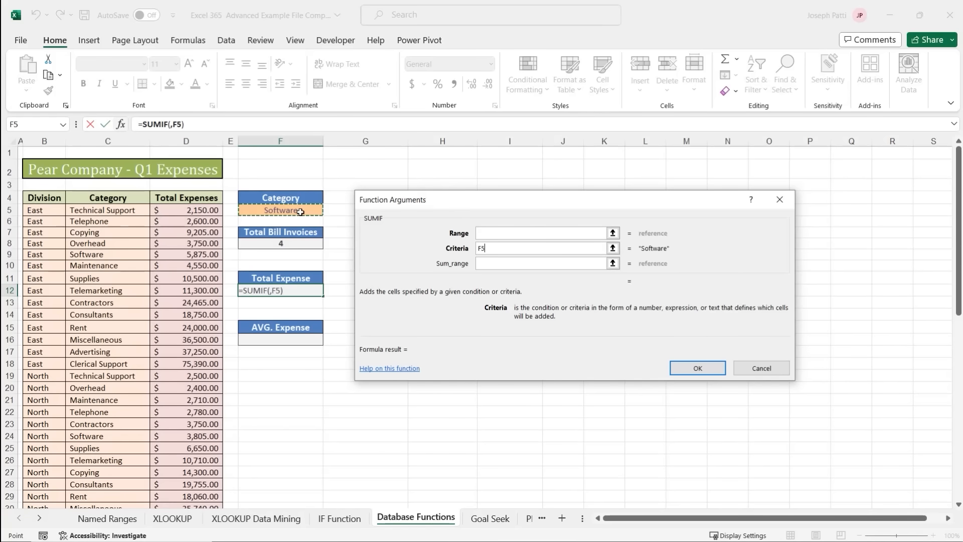
pyautogui.click(487, 232)
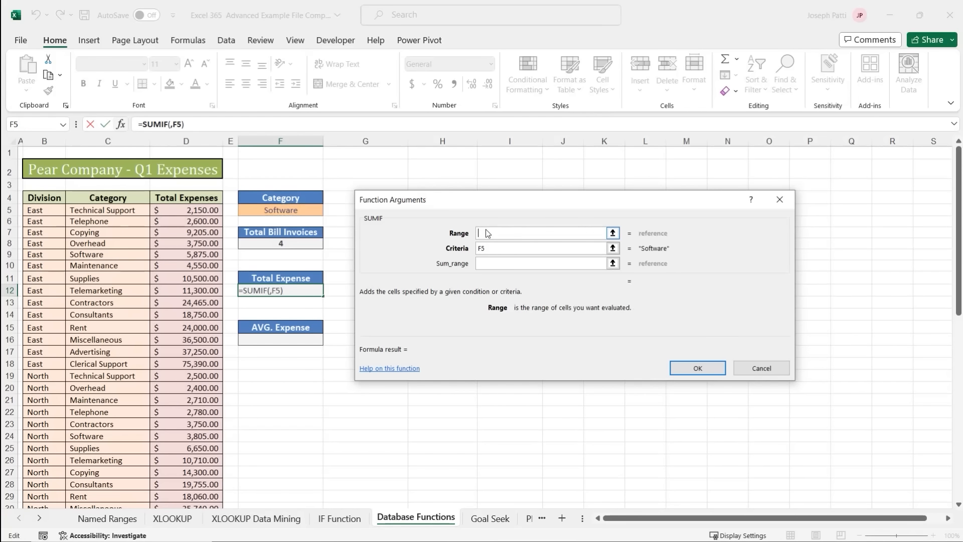
pyautogui.click(131, 212)
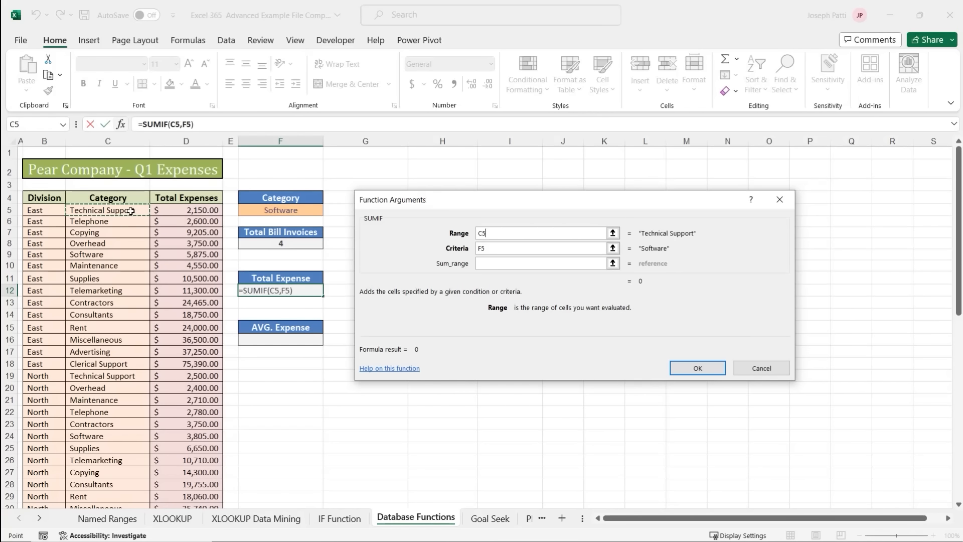
pyautogui.hotkey('ctrl', 'shift', 'Down')
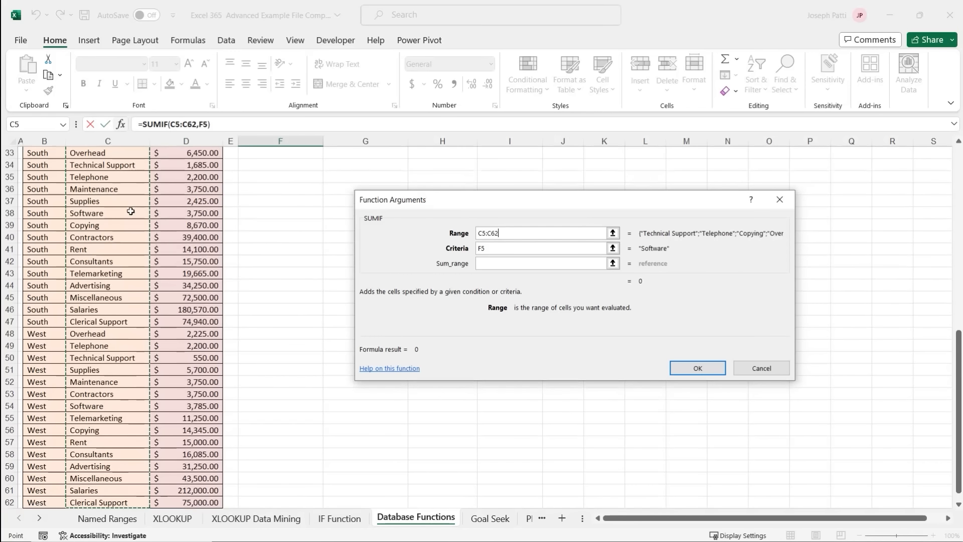
pyautogui.scroll(10, 142, 219)
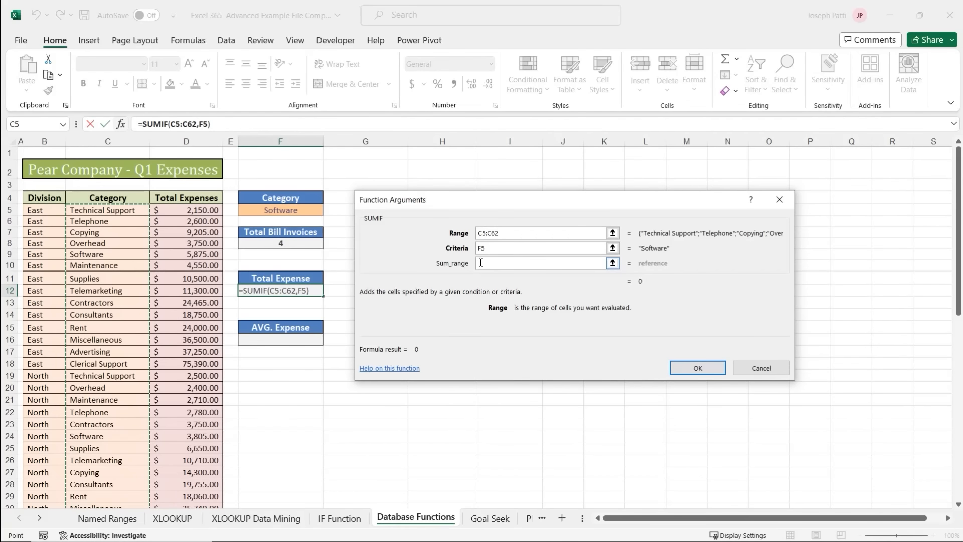
# Set the SUMIF Sum_range to the Total Expenses column, D5:D62, and insert the function.
pyautogui.click(479, 263)
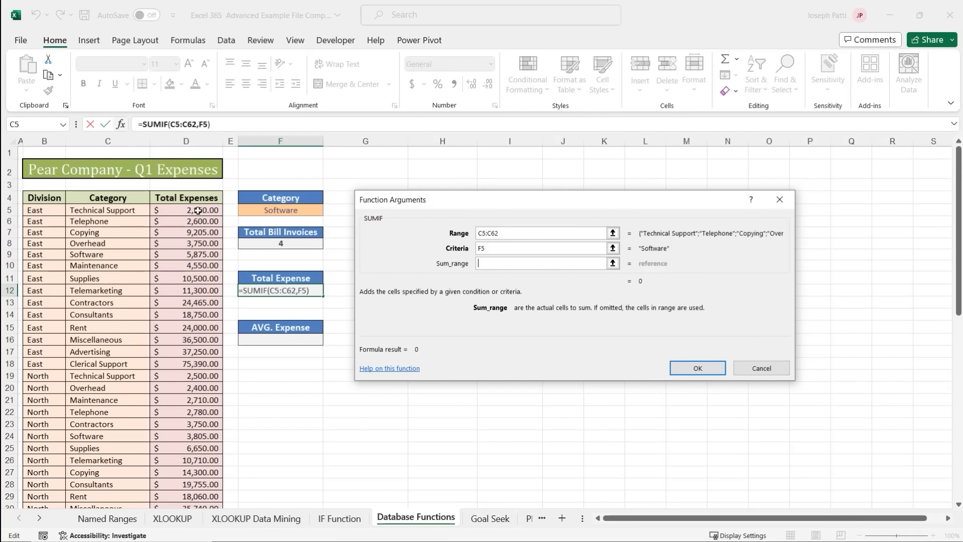
pyautogui.click(198, 210)
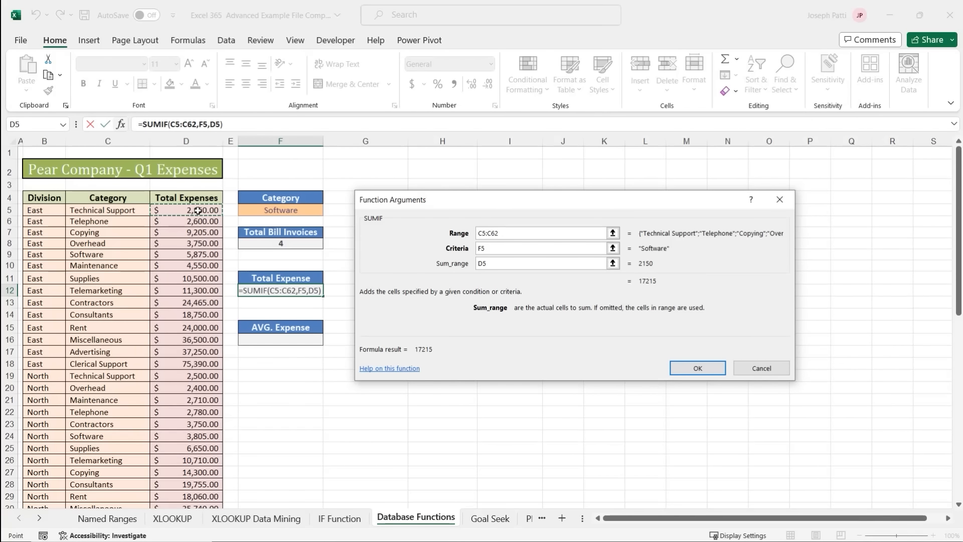
pyautogui.hotkey('ctrl', 'shift', 'Down')
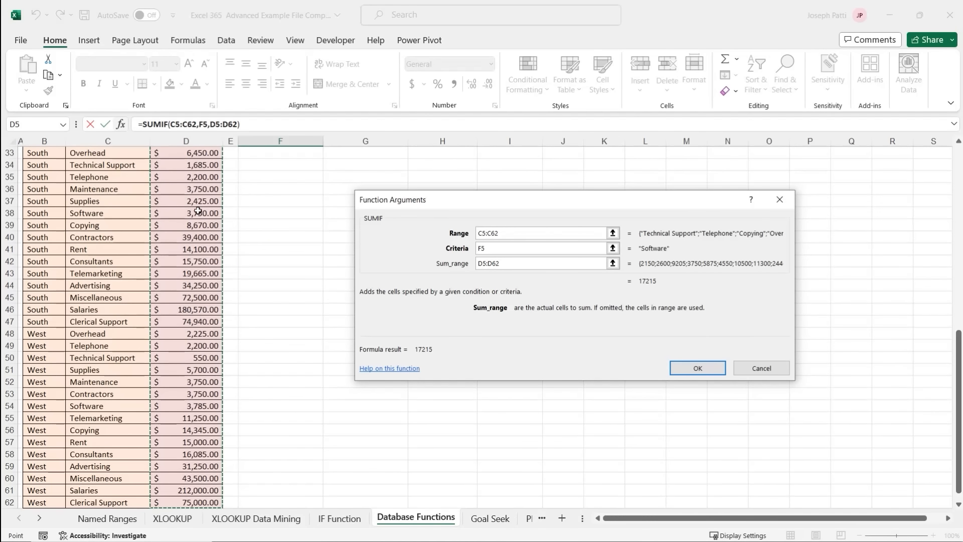
pyautogui.scroll(10, 247, 258)
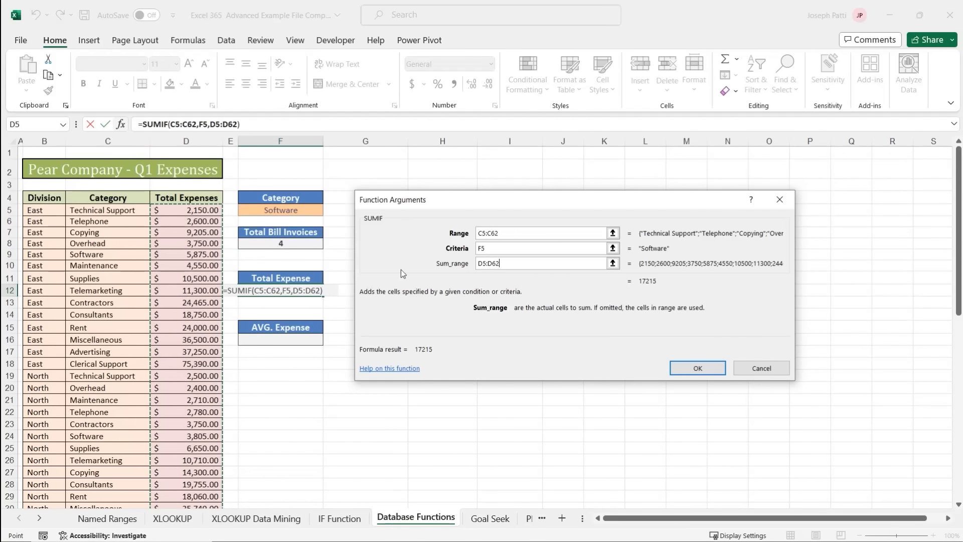
pyautogui.click(697, 368)
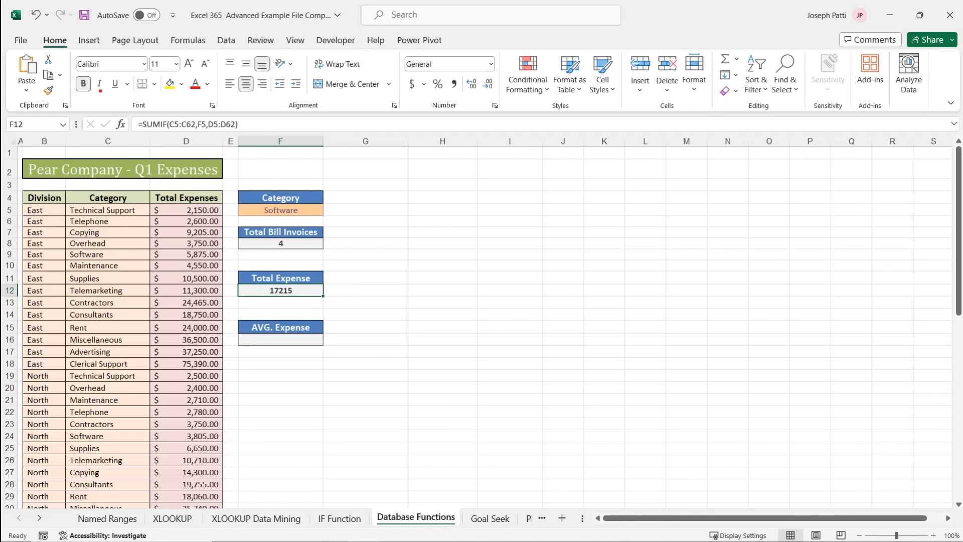
pyautogui.moveTo(39, 33); pyautogui.dragTo(71, 48)
pyautogui.moveTo(396, 47)
pyautogui.mouseDown()
pyautogui.moveTo(457, 111)
pyautogui.moveTo(500, 120)
pyautogui.mouseUp()
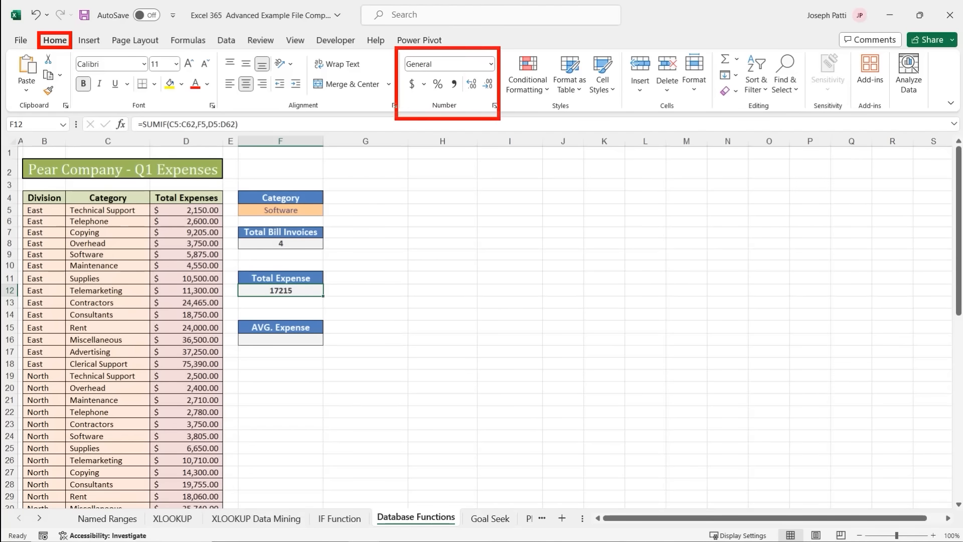
pyautogui.moveTo(491, 85); pyautogui.dragTo(490, 93)
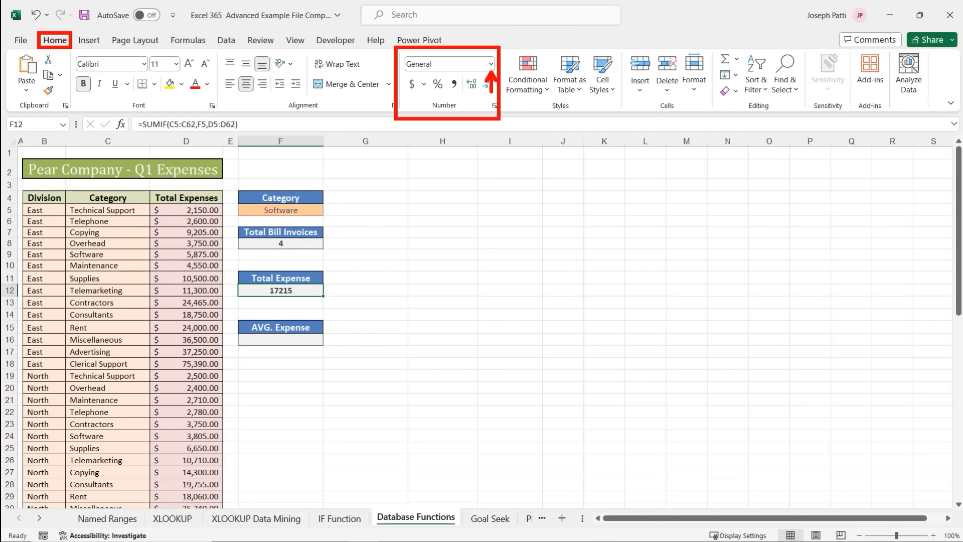
pyautogui.press('Escape')
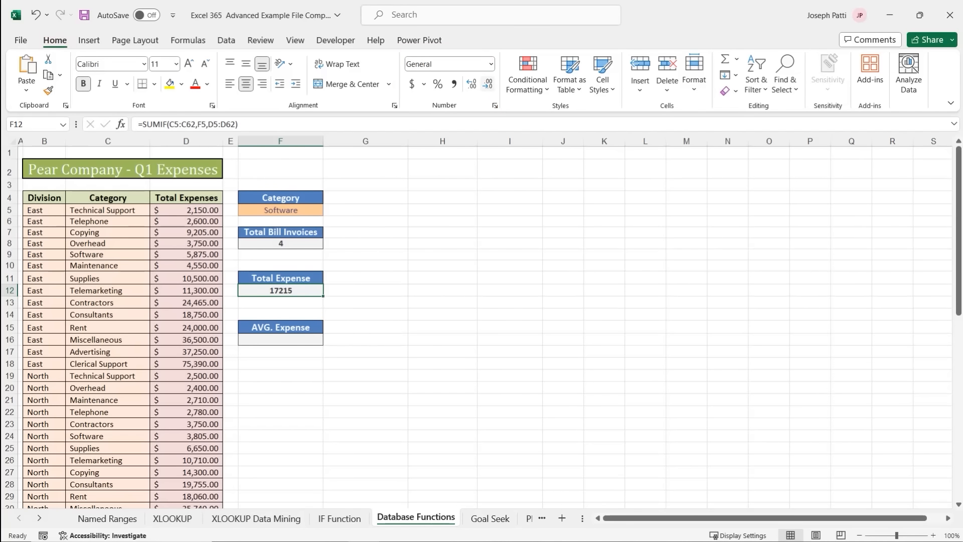
# Format the Total Expense result in F12 as Currency.
pyautogui.click(491, 64)
pyautogui.click(470, 150)
pyautogui.click(295, 340)
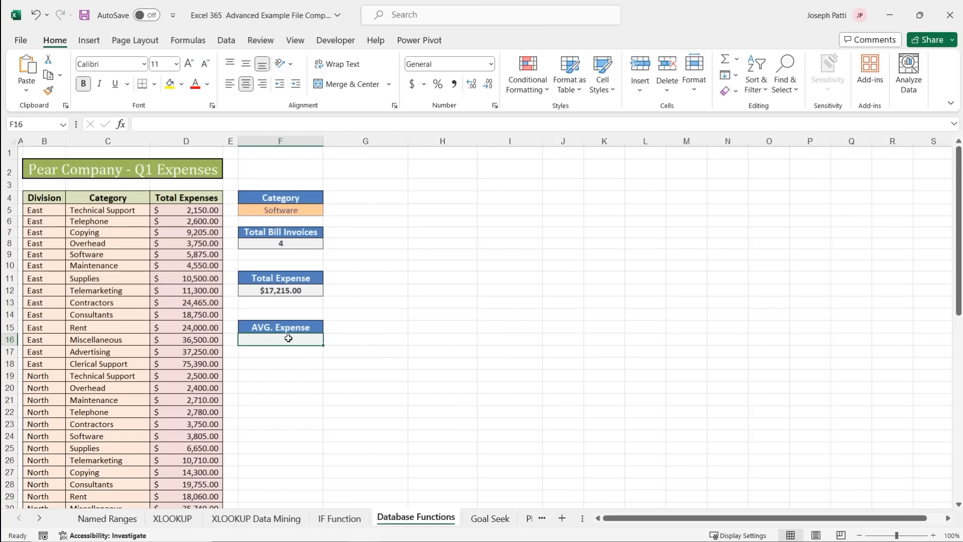
# Copy the arguments C5:C62,F5,D5:D62 from the SUMIF formula in F12 and leave the formula as it is.
pyautogui.click(287, 292)
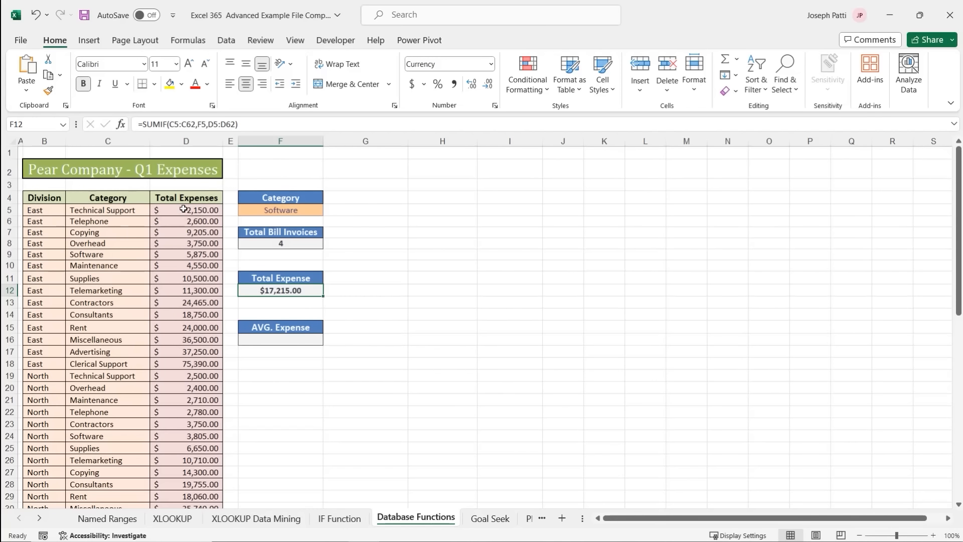
pyautogui.click(236, 124)
pyautogui.moveTo(236, 124); pyautogui.dragTo(169, 124)
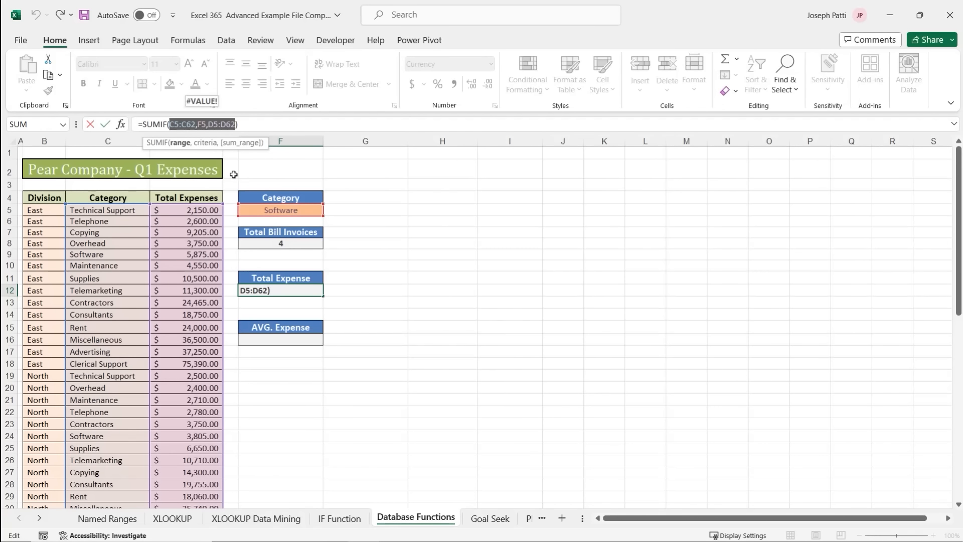
pyautogui.press('Return')
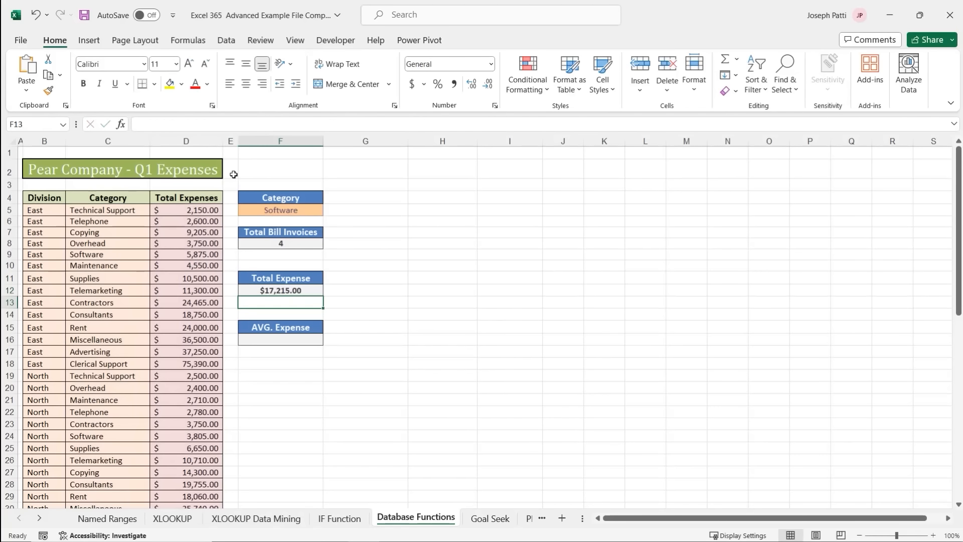
# Start an AVERAGEIF formula in the AVG. Expense cell F16 and open its function arguments.
pyautogui.click(281, 338)
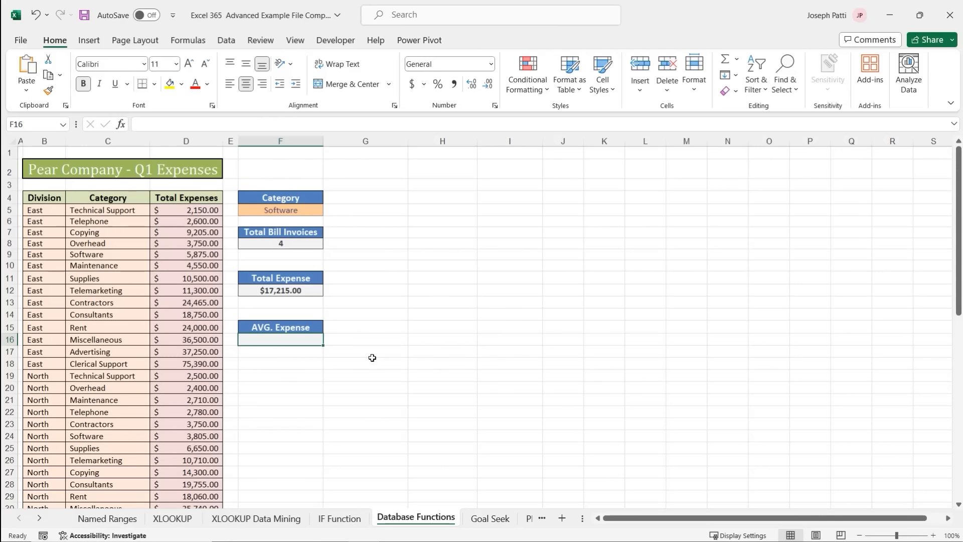
pyautogui.write('=')
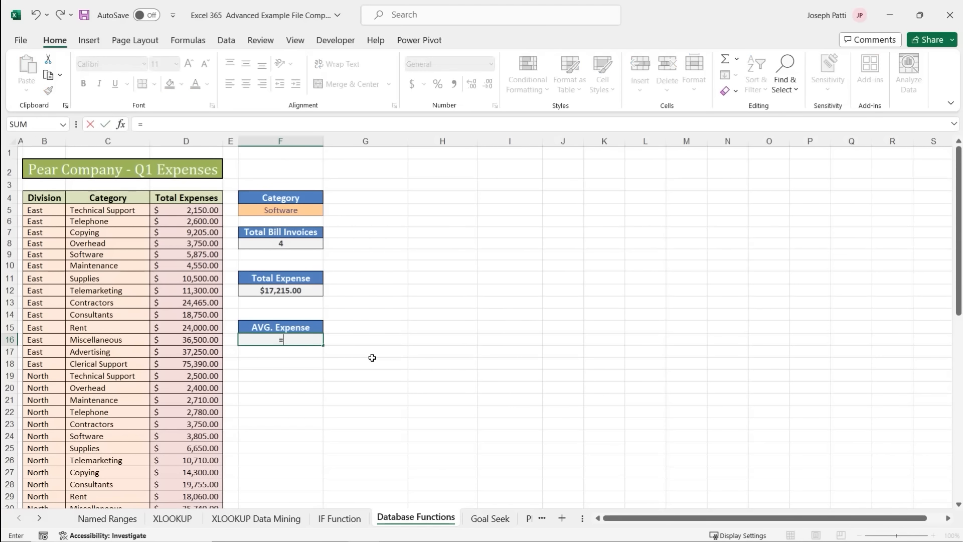
pyautogui.write('ave')
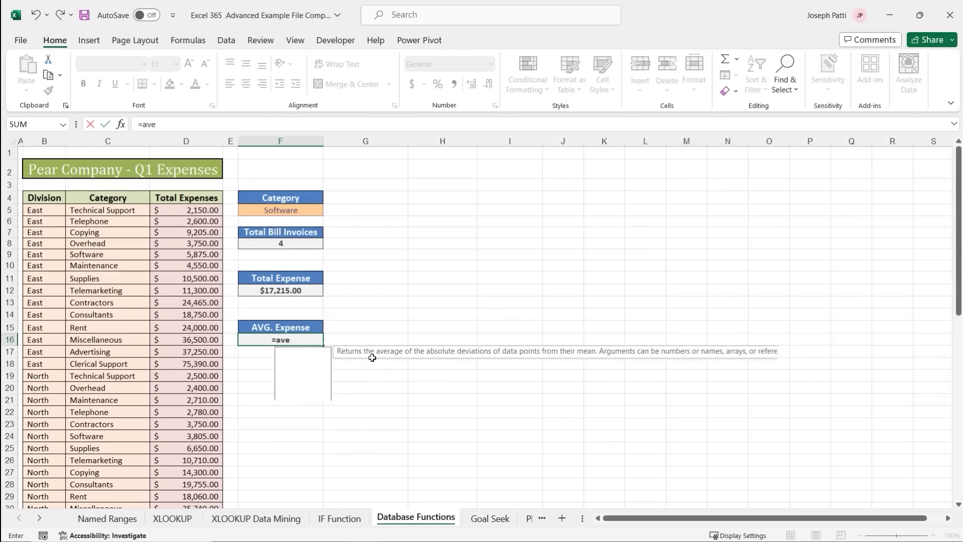
pyautogui.write('rageif')
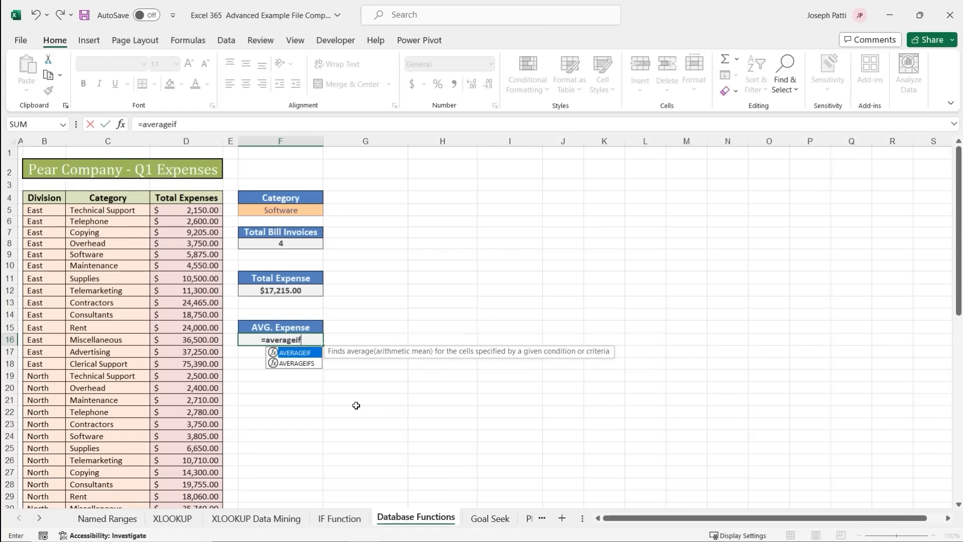
pyautogui.press('Tab')
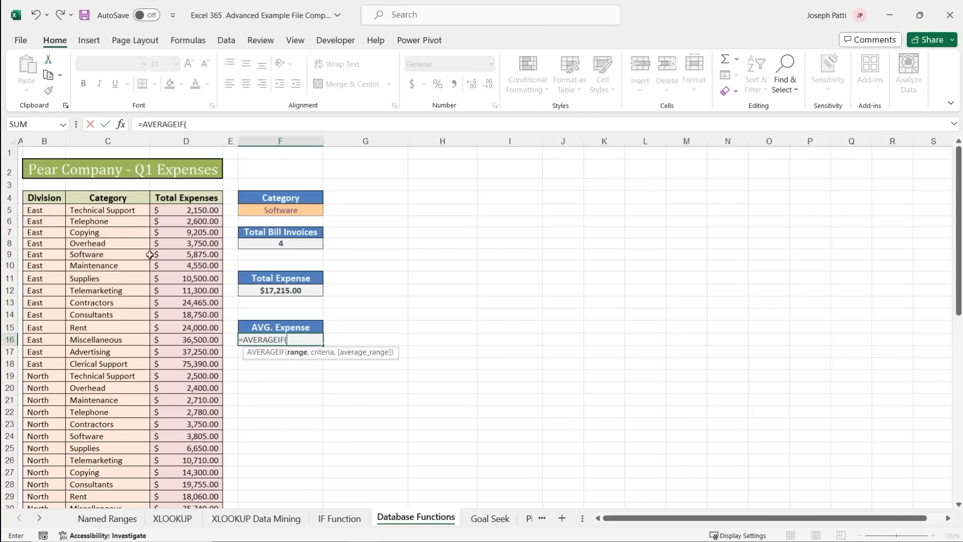
pyautogui.click(120, 125)
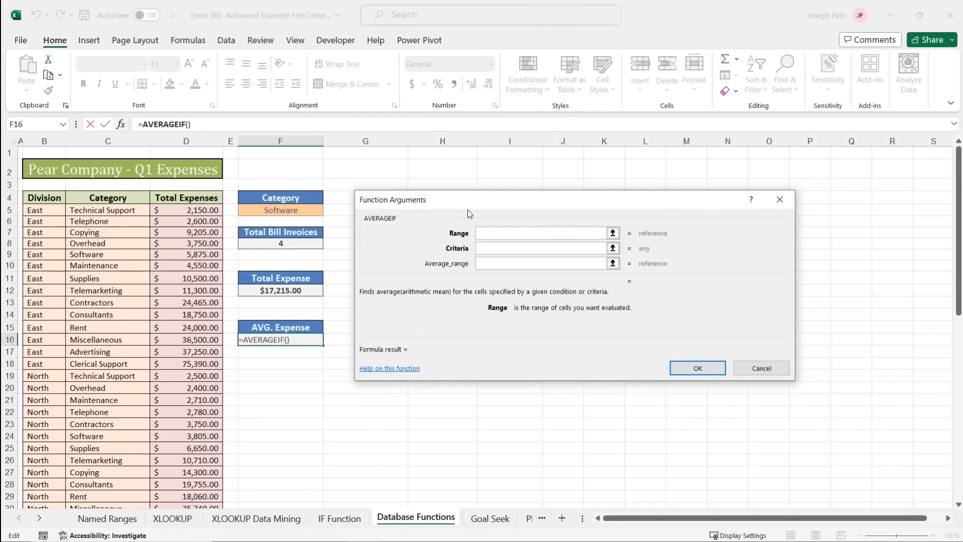
pyautogui.moveTo(468, 210); pyautogui.dragTo(465, 223)
# Set the AVERAGEIF Criteria to category cell F5 and its Range to the Category column, C5:C62.
pyautogui.click(486, 262)
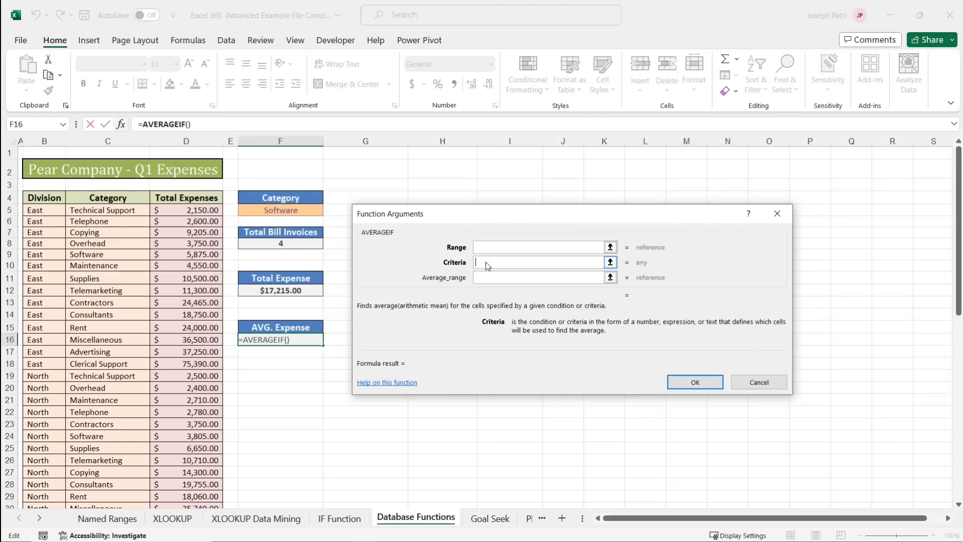
pyautogui.click(315, 209)
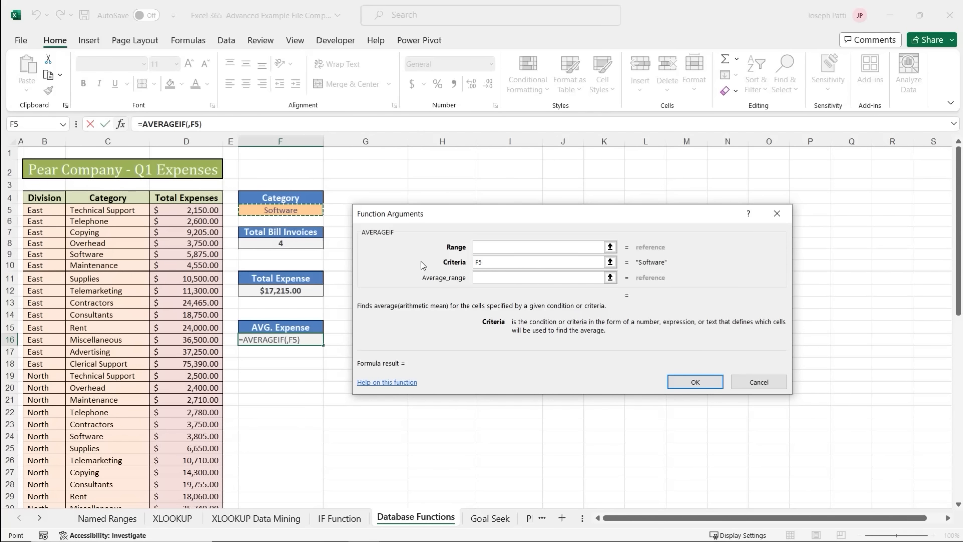
pyautogui.hotkey('shift', 'Tab')
pyautogui.click(120, 210)
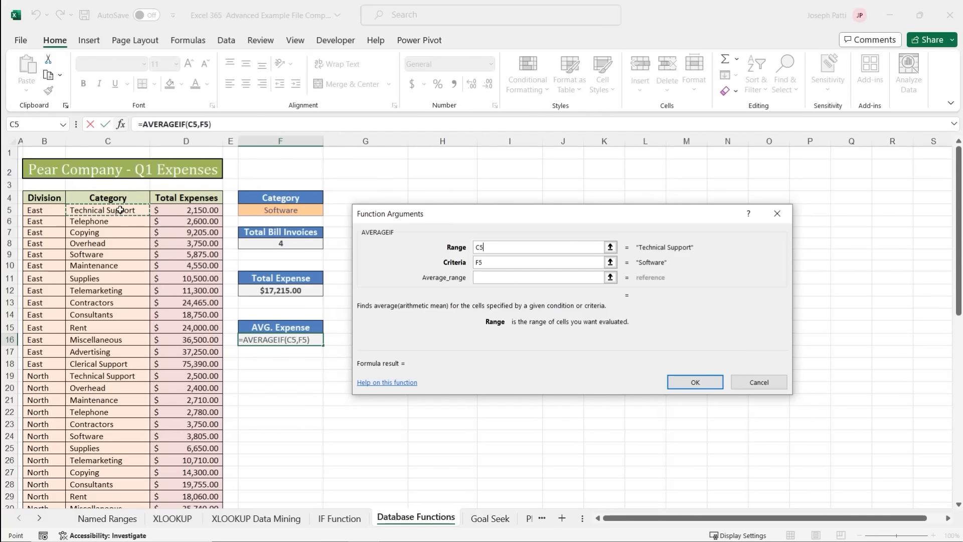
pyautogui.hotkey('ctrl', 'shift', 'Down')
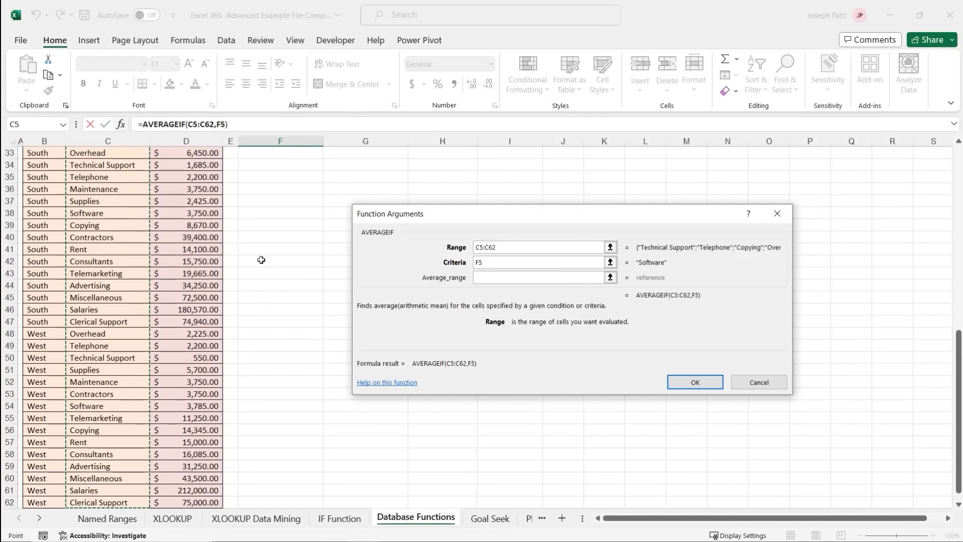
# Set the AVERAGEIF Average_range to the Total Expenses column, D5:D62, and insert the function.
pyautogui.click(483, 278)
pyautogui.scroll(11, 205, 247)
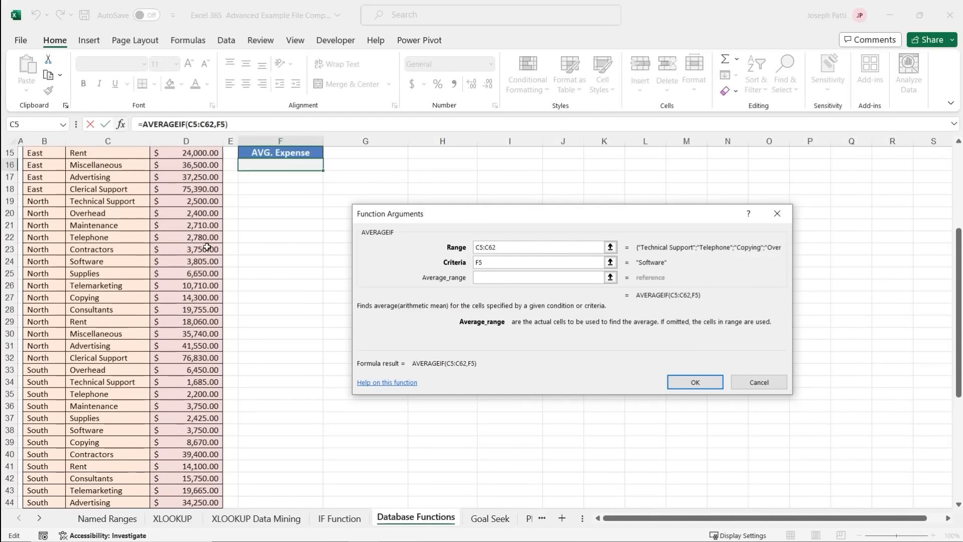
pyautogui.click(200, 210)
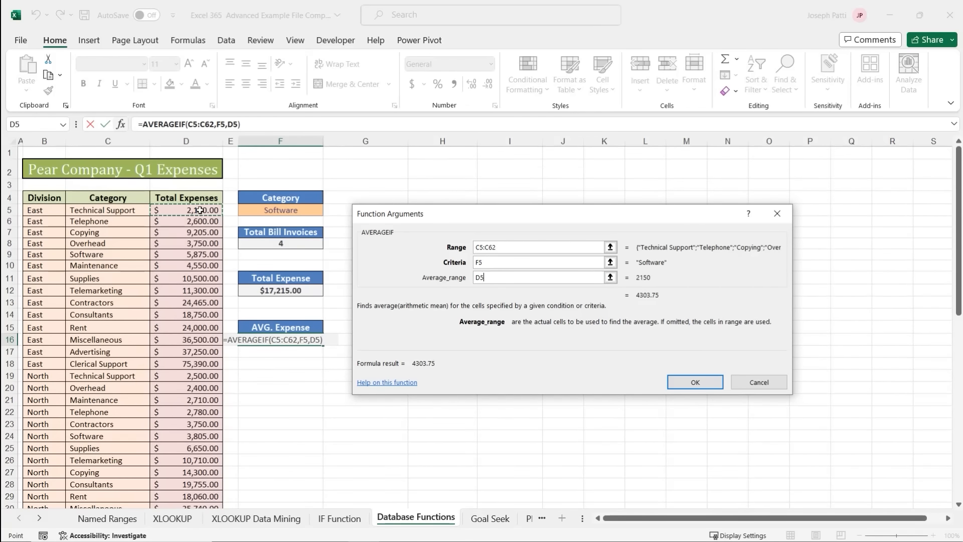
pyautogui.hotkey('ctrl', 'shift', 'Down')
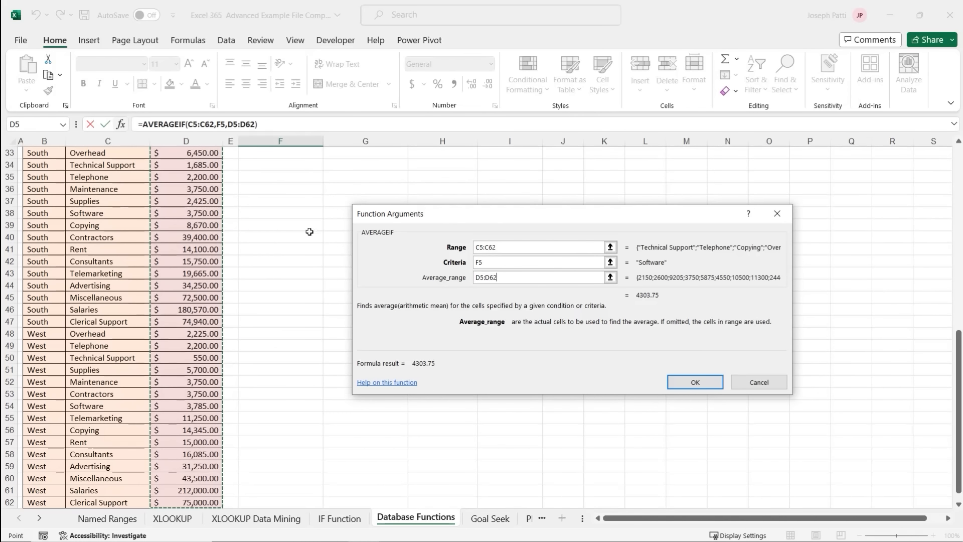
pyautogui.scroll(11, 308, 230)
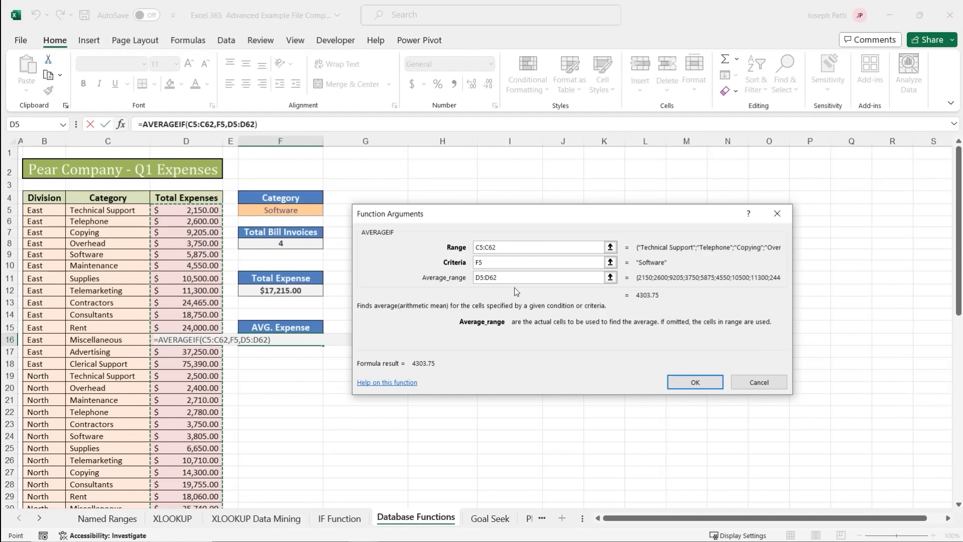
pyautogui.click(677, 382)
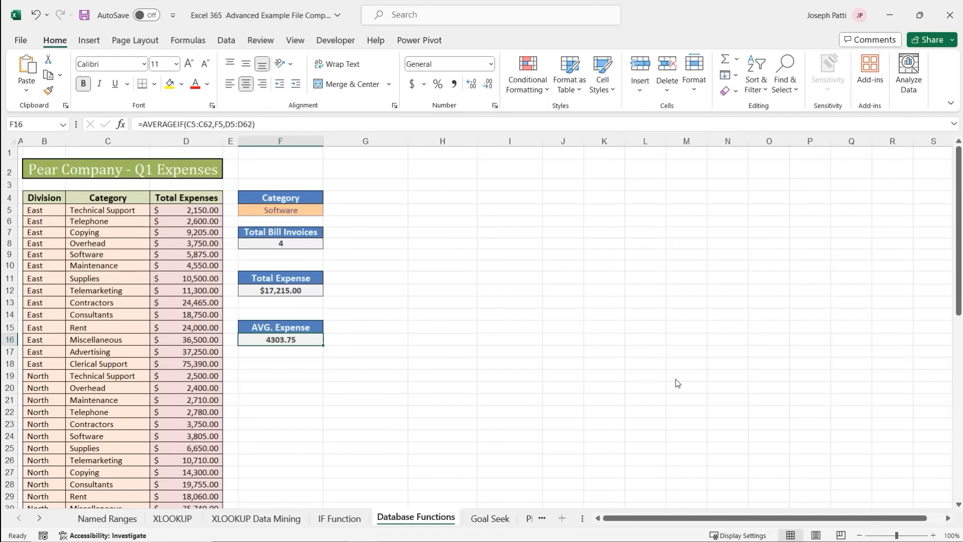
# Format the AVG. Expense result in F16 as Currency.
pyautogui.click(490, 64)
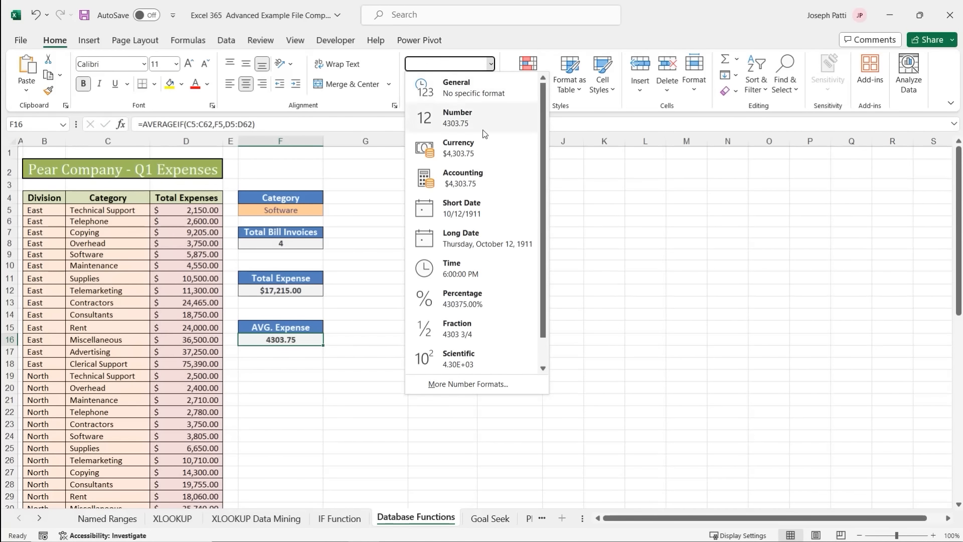
pyautogui.click(480, 147)
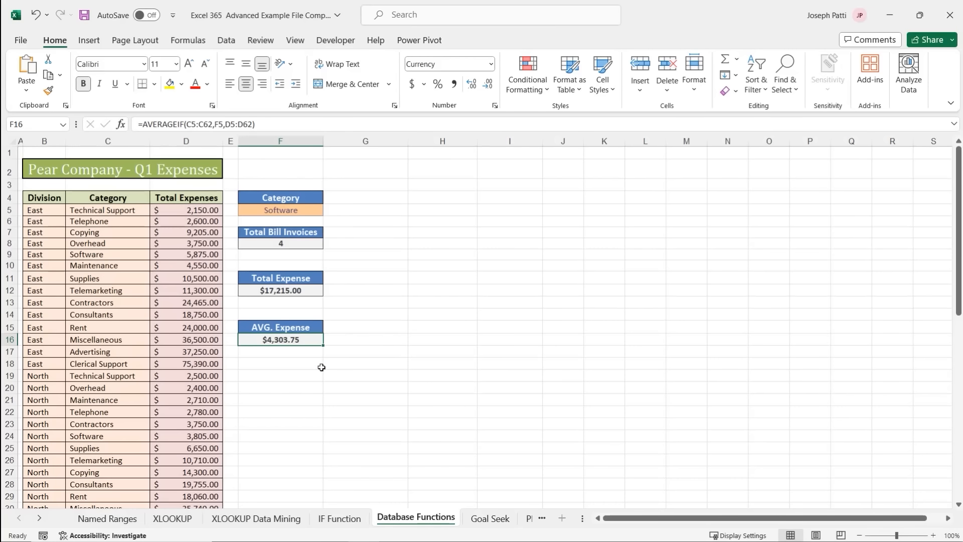
pyautogui.click(308, 375)
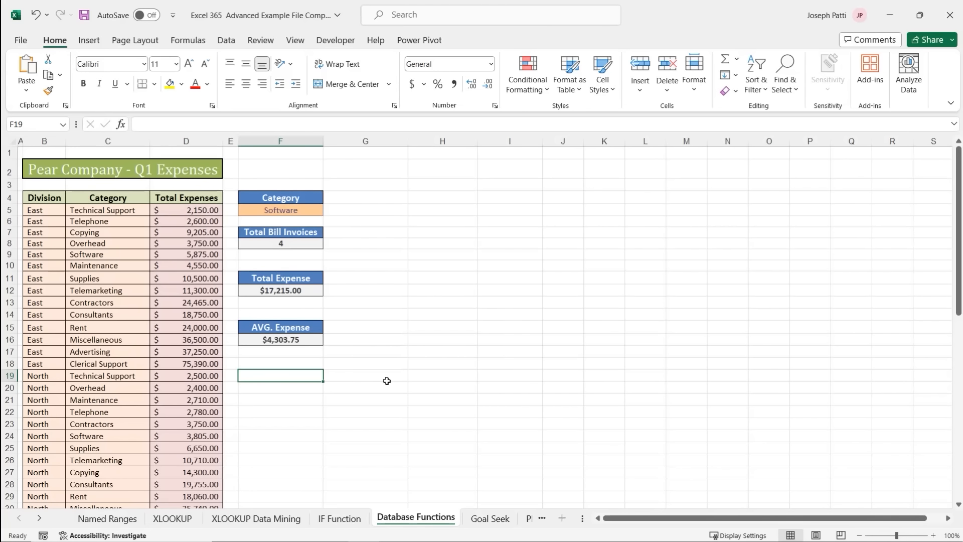
# Enter Rent as the category in F5 to test the formulas, and replace it with Supplies.
pyautogui.click(291, 212)
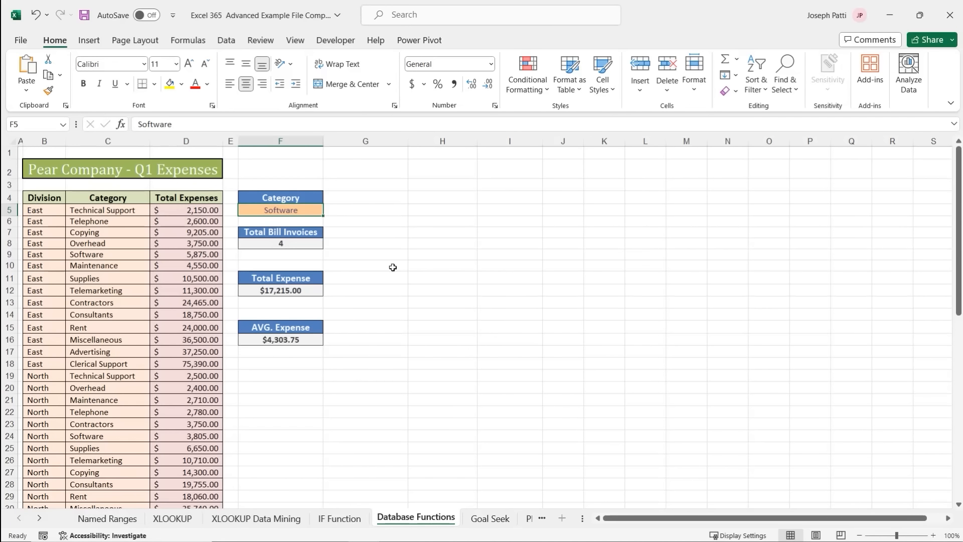
pyautogui.write('Rent')
pyautogui.hotkey('ctrl', 'Return')
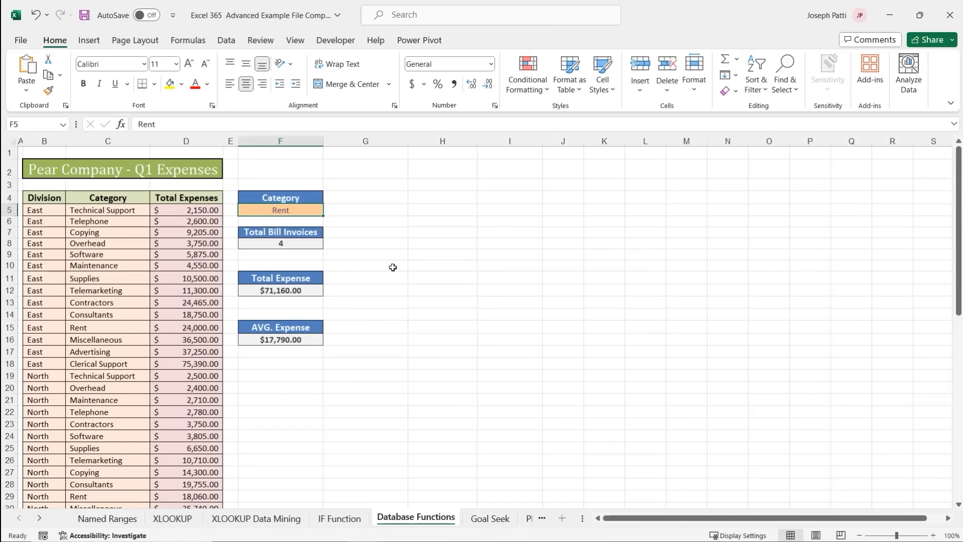
pyautogui.write('pplies')
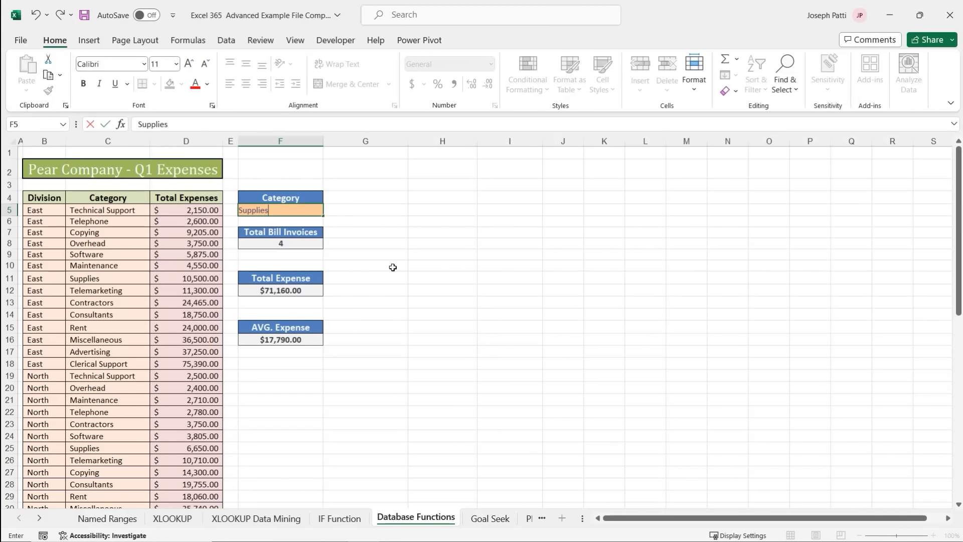
pyautogui.hotkey('ctrl', 'Return')
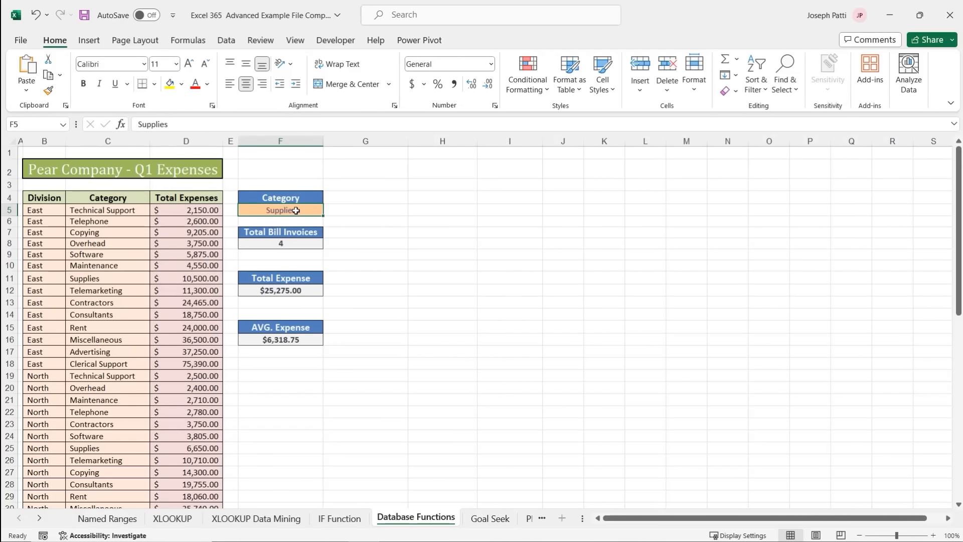
# Open Data Validation for category cell F5 and allow only values from a List.
pyautogui.click(233, 45)
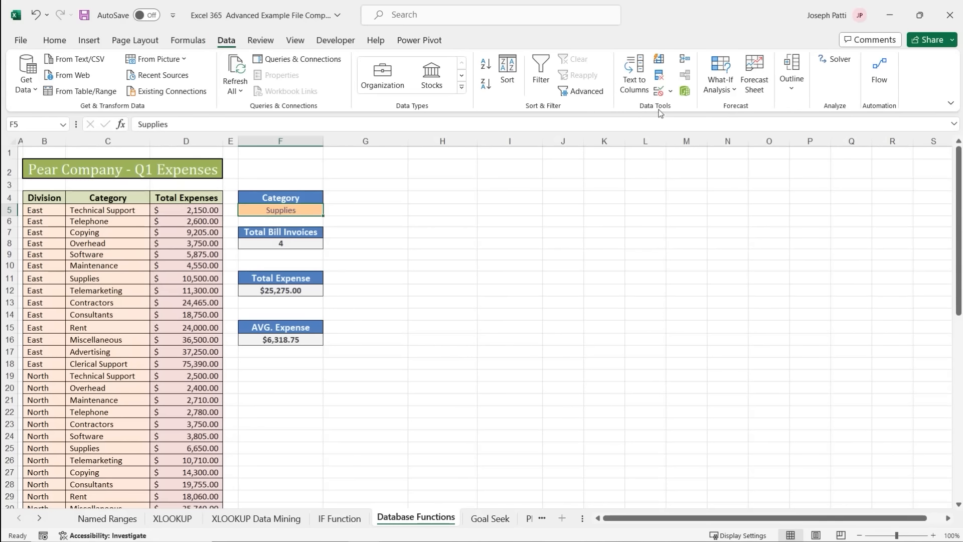
pyautogui.click(659, 92)
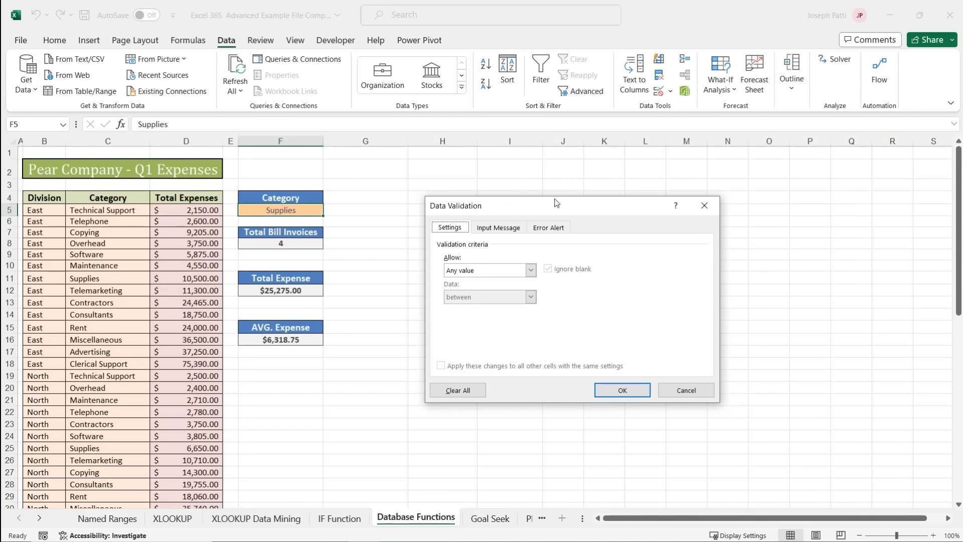
pyautogui.moveTo(547, 205); pyautogui.dragTo(489, 173)
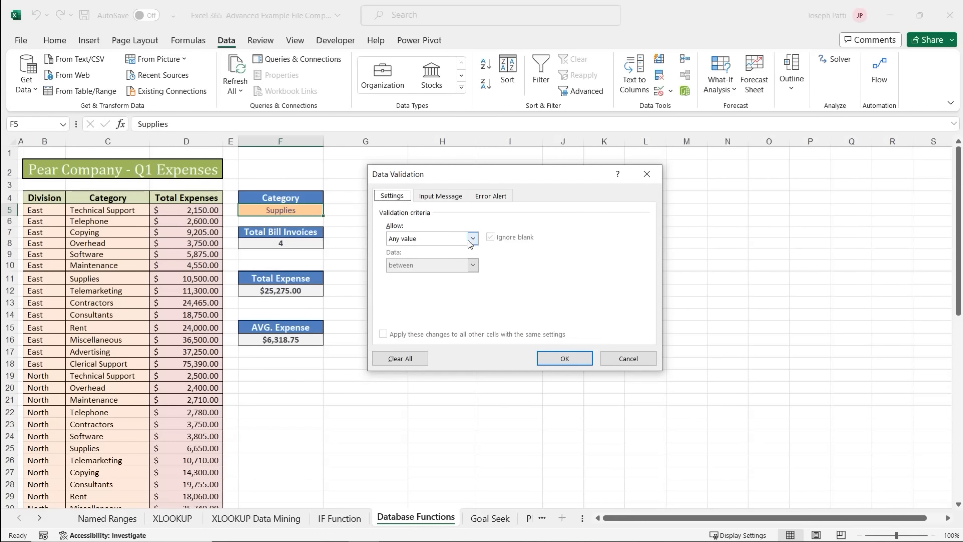
pyautogui.click(413, 239)
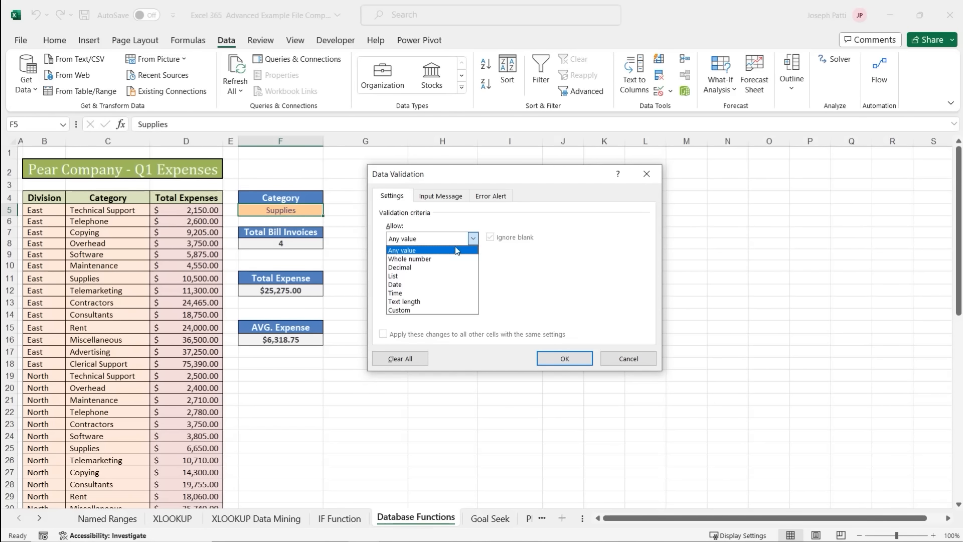
pyautogui.click(418, 276)
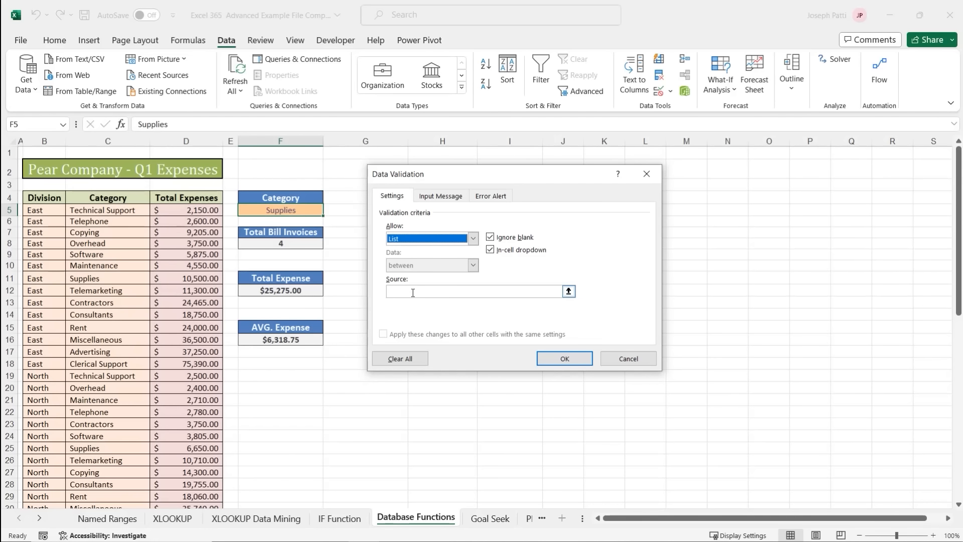
# Set the validation list's Source to the East division categories, =$C$5:$C$18, and apply the rule to F5.
pyautogui.click(414, 292)
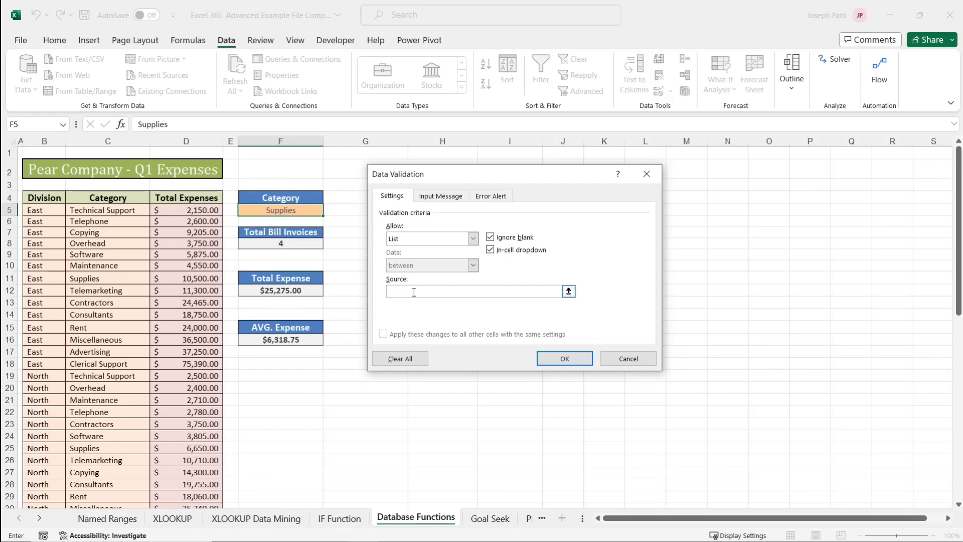
pyautogui.click(115, 211)
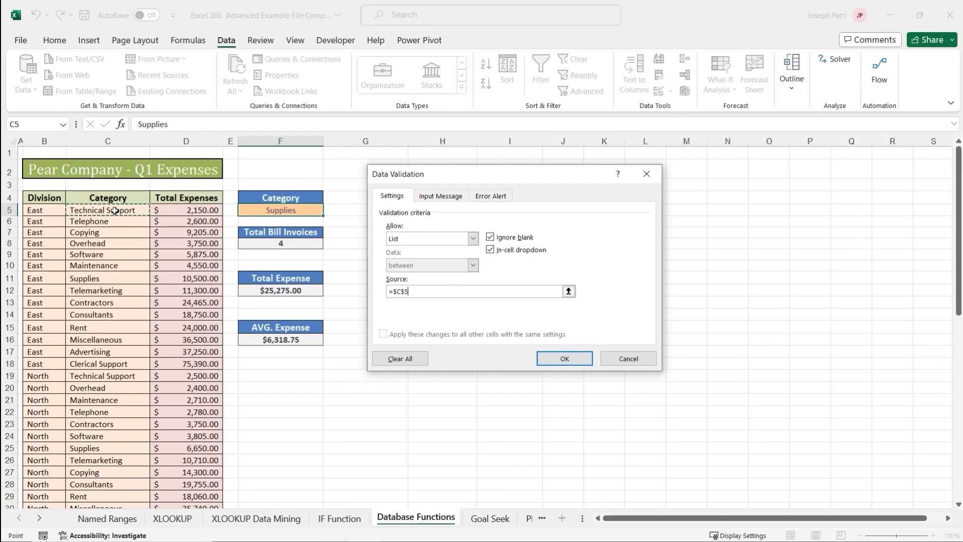
pyautogui.moveTo(115, 211); pyautogui.dragTo(111, 365)
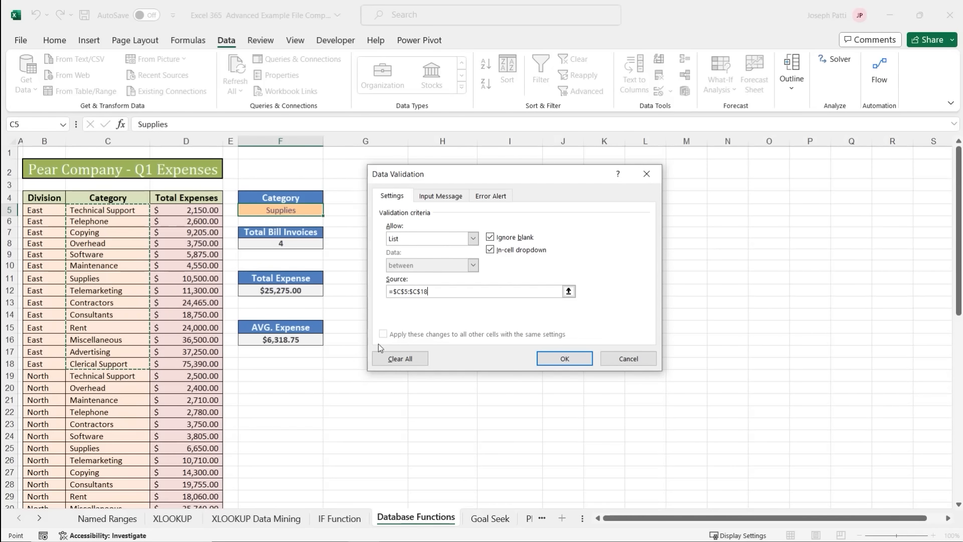
pyautogui.click(551, 360)
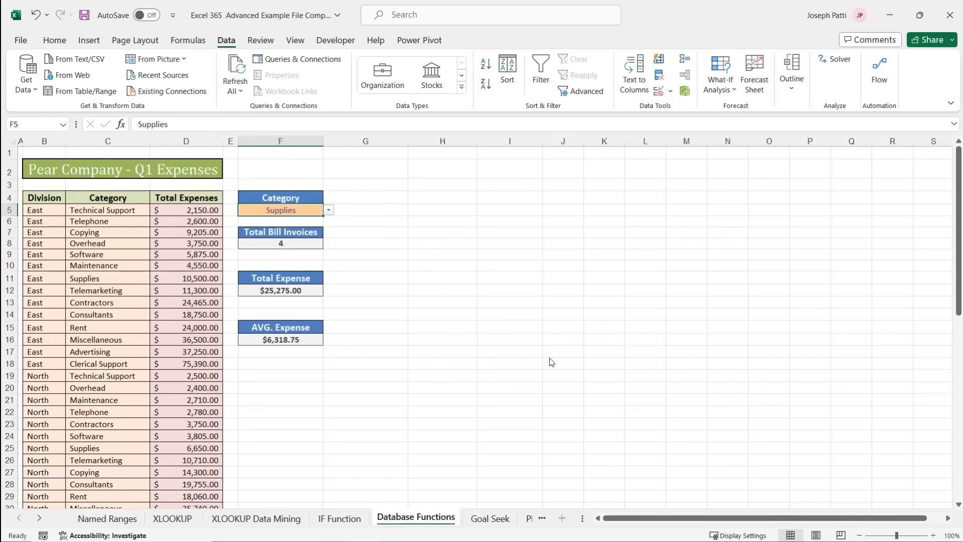
# Browse the category list of cell F5 and try filtering it by su.
pyautogui.click(328, 211)
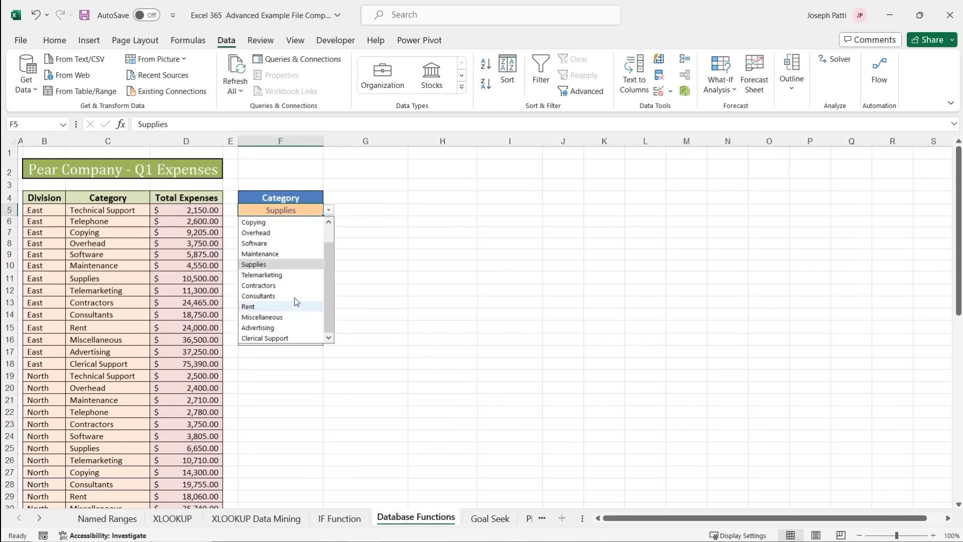
pyautogui.moveTo(324, 287); pyautogui.dragTo(326, 248)
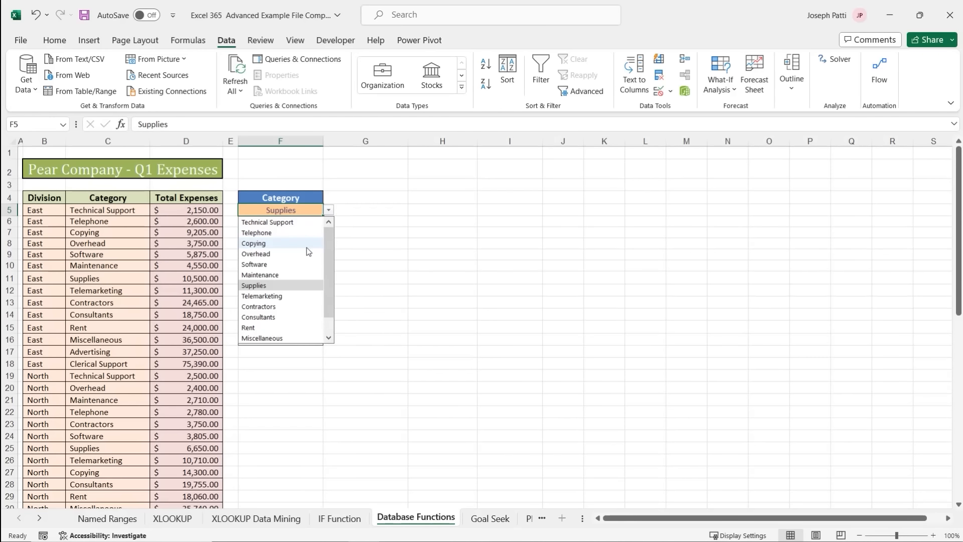
pyautogui.write('s')
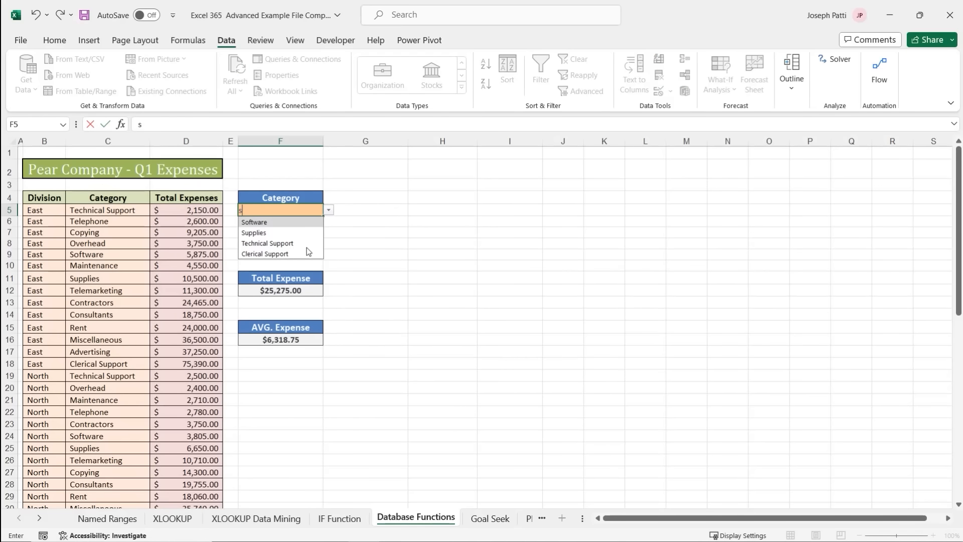
pyautogui.write('u')
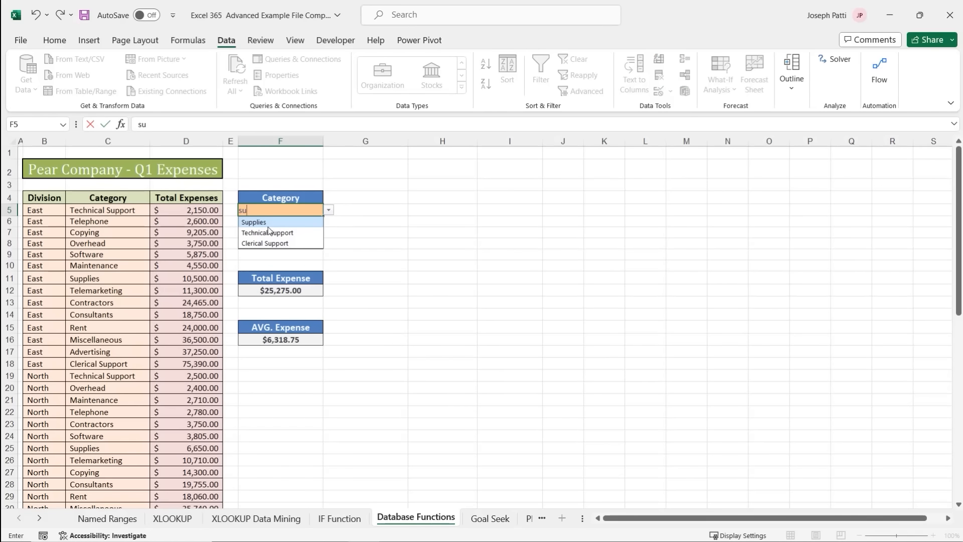
pyautogui.press('BackSpace')
pyautogui.press('BackSpace')
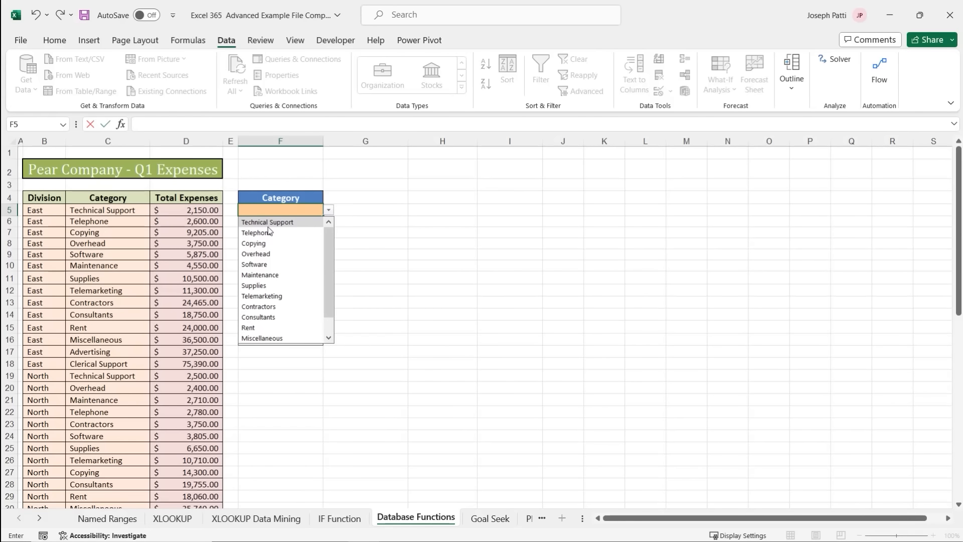
# Test the category list of F5 by choosing Consultants from the entries matching c, Telemarketing, and one further category.
pyautogui.write('c')
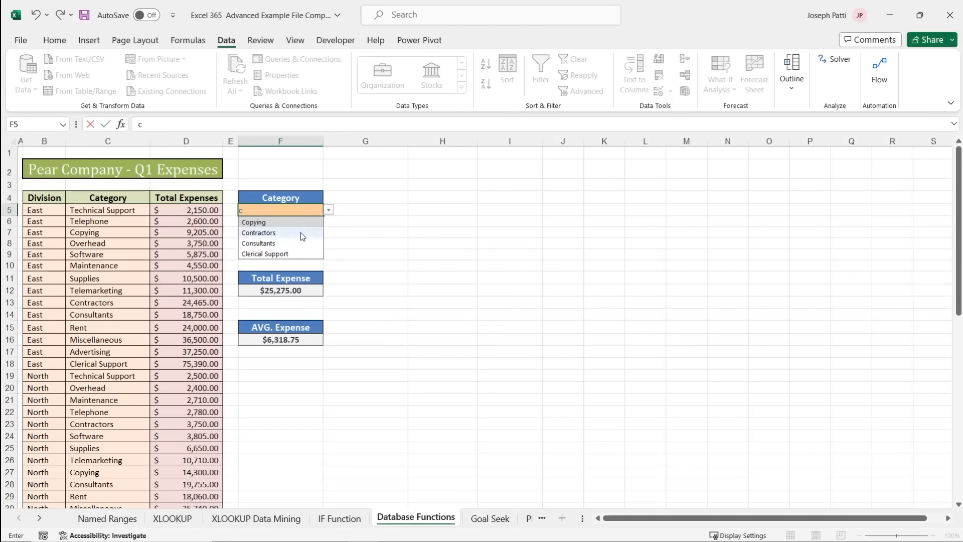
pyautogui.click(276, 244)
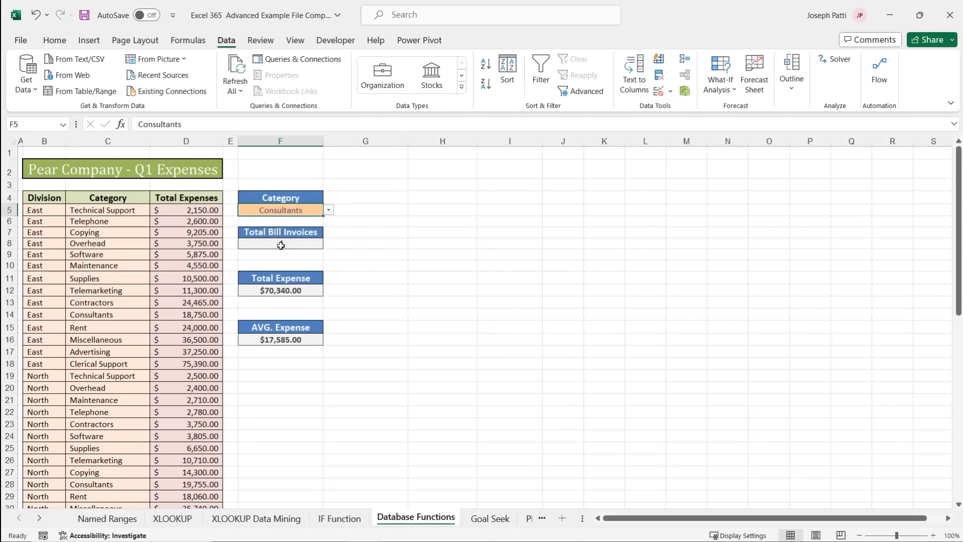
pyautogui.click(329, 211)
pyautogui.click(274, 275)
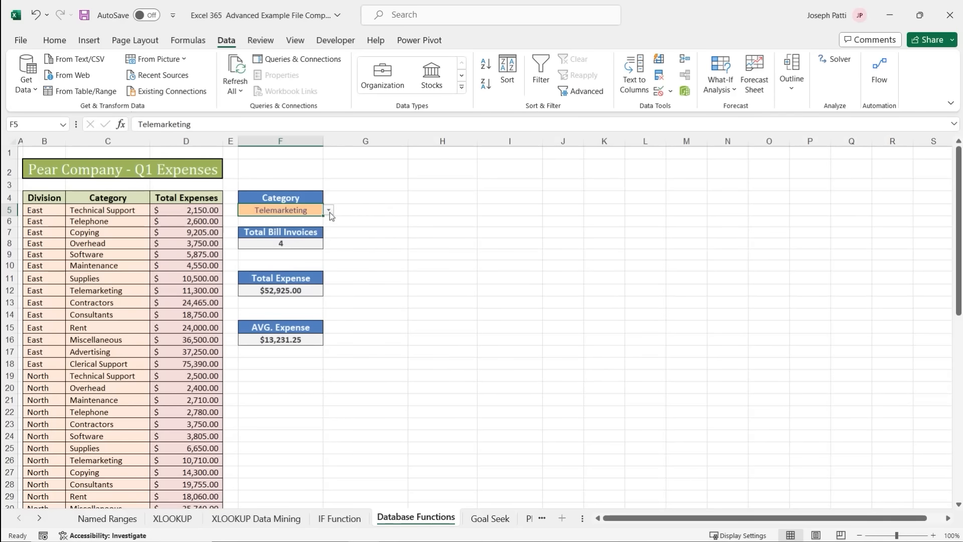
pyautogui.click(329, 211)
pyautogui.click(278, 316)
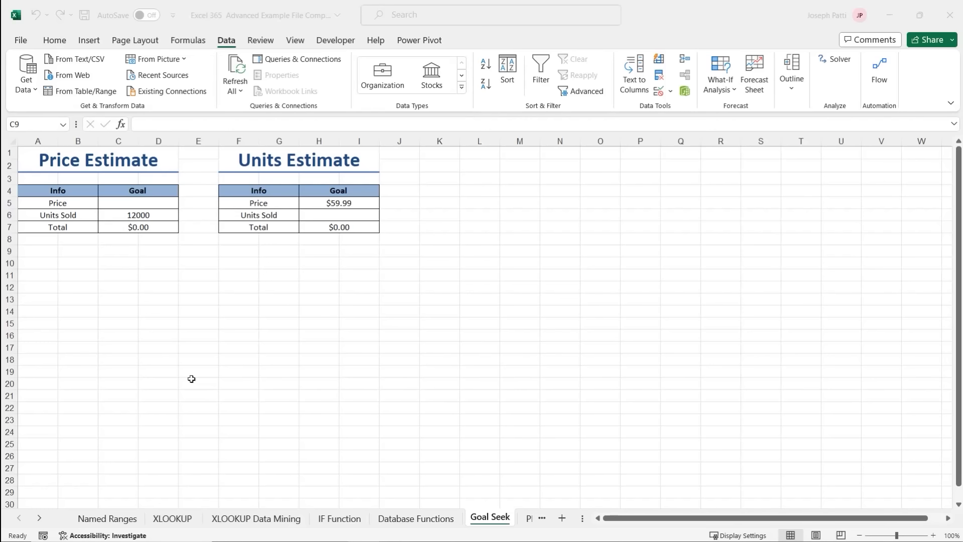
# Examine the Price, Units Sold and Total cells of the Price Estimate table, including the formula in C7.
pyautogui.keyDown('ctrl'); pyautogui.scroll(4, 61, 210); pyautogui.keyUp('ctrl')
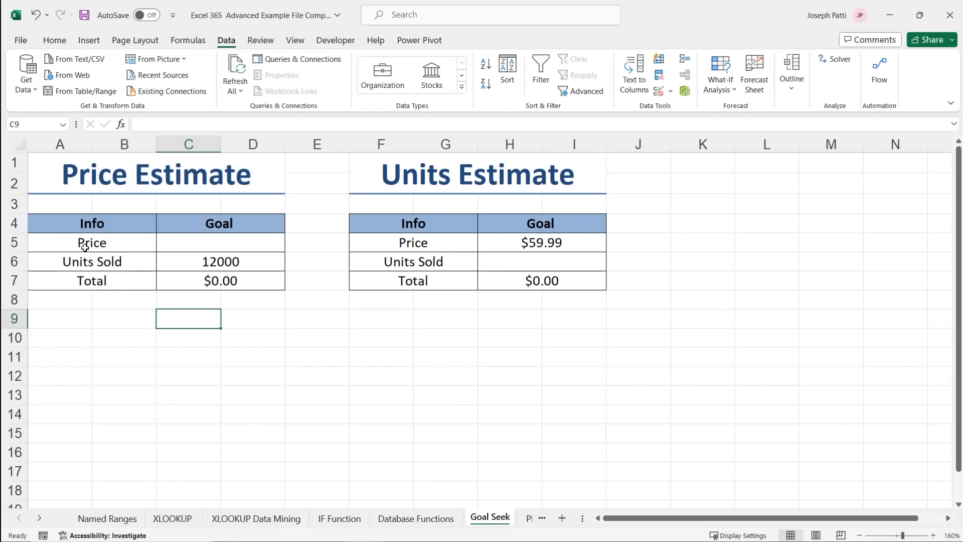
pyautogui.click(101, 243)
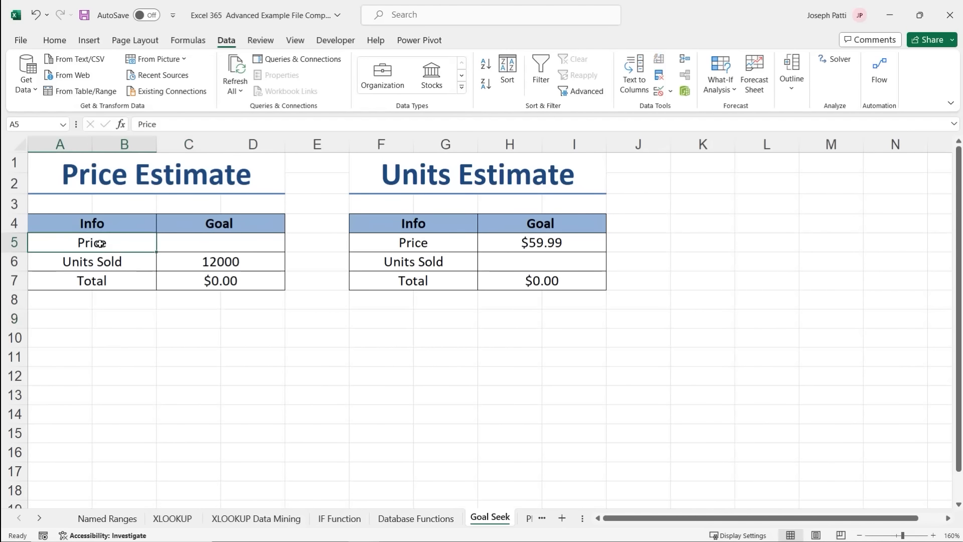
pyautogui.click(101, 263)
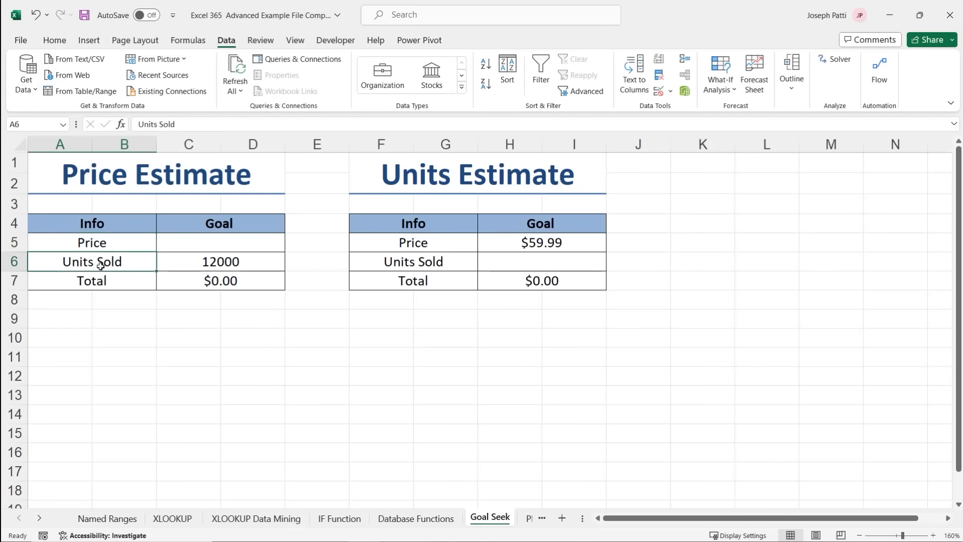
pyautogui.click(103, 281)
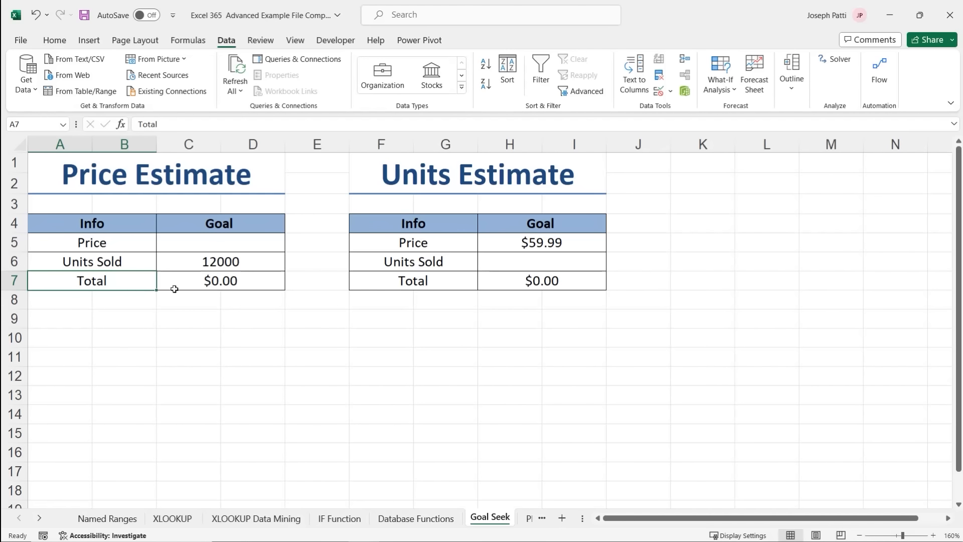
pyautogui.click(210, 283)
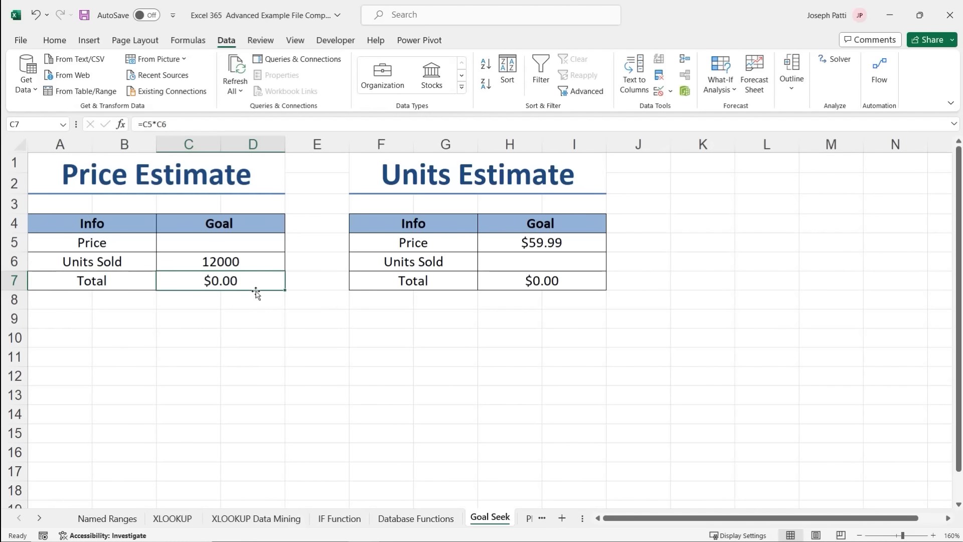
pyautogui.click(220, 241)
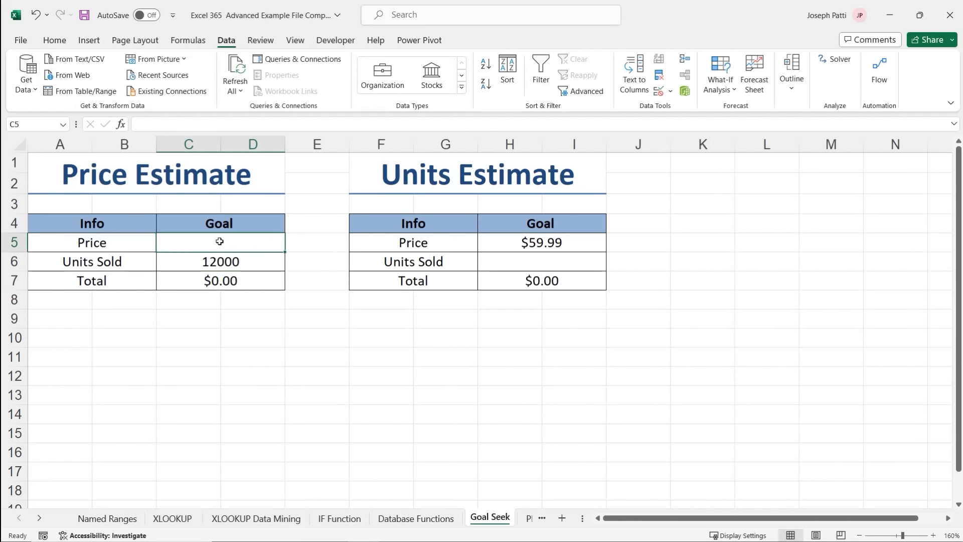
pyautogui.click(230, 261)
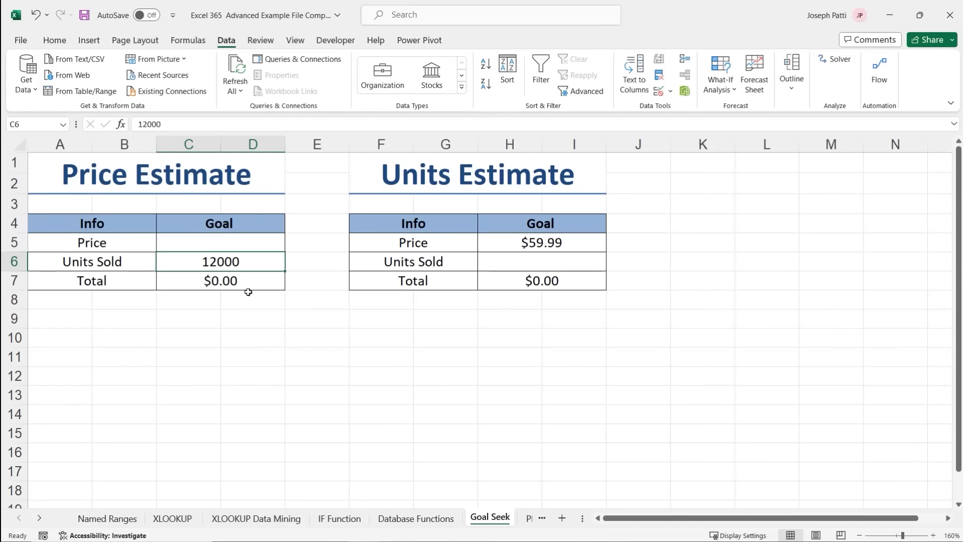
pyautogui.click(246, 285)
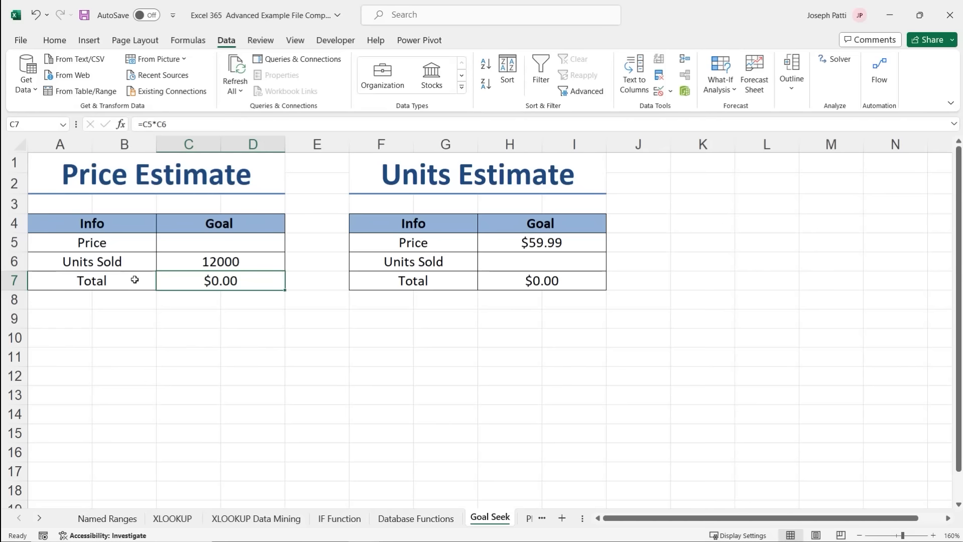
pyautogui.click(192, 261)
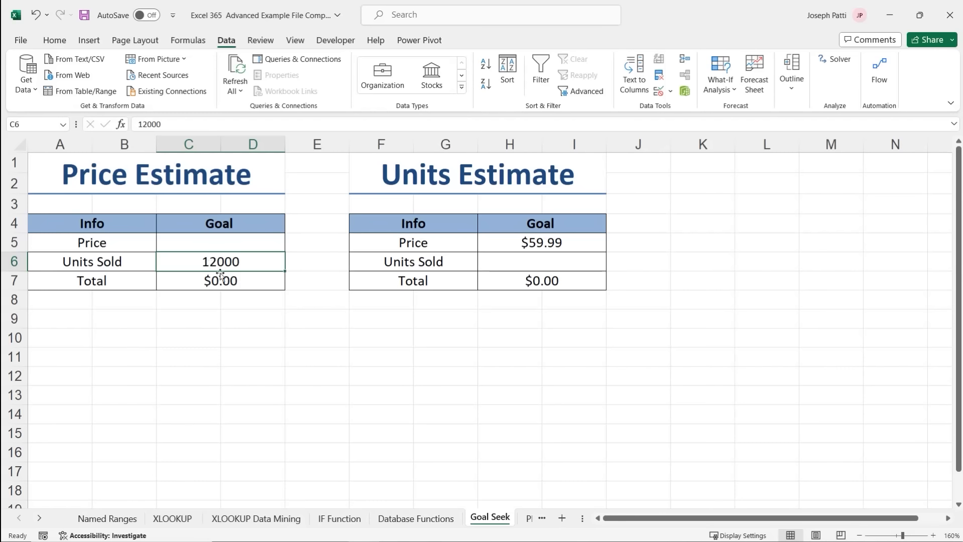
# Run Goal Seek on the Price Estimate total C7 with a target value of 250000 by changing price cell C5, and accept the solution.
pyautogui.click(223, 282)
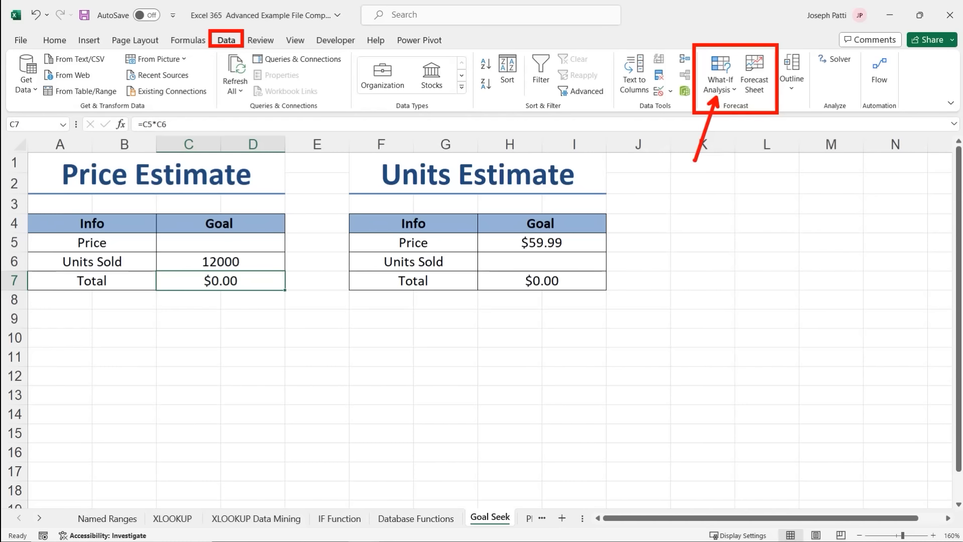
pyautogui.click(720, 90)
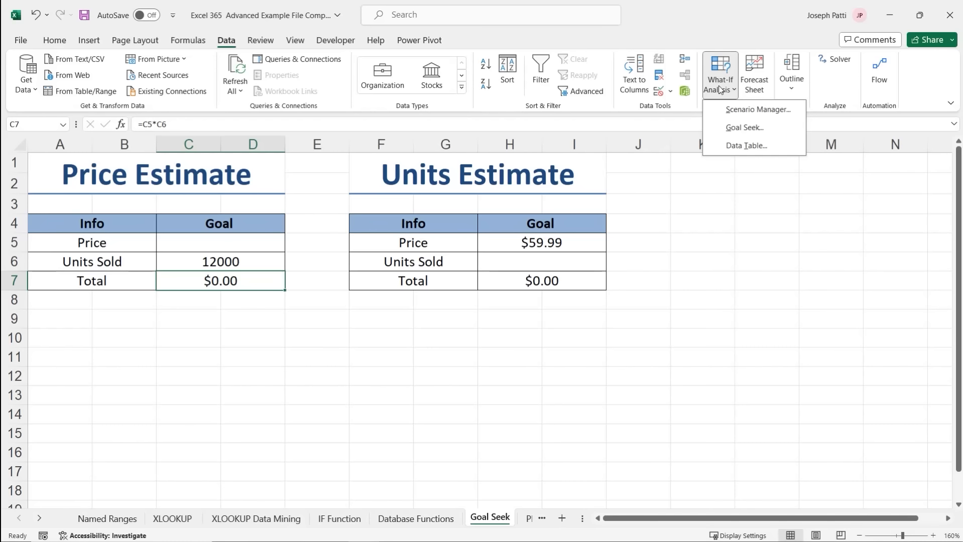
pyautogui.click(766, 128)
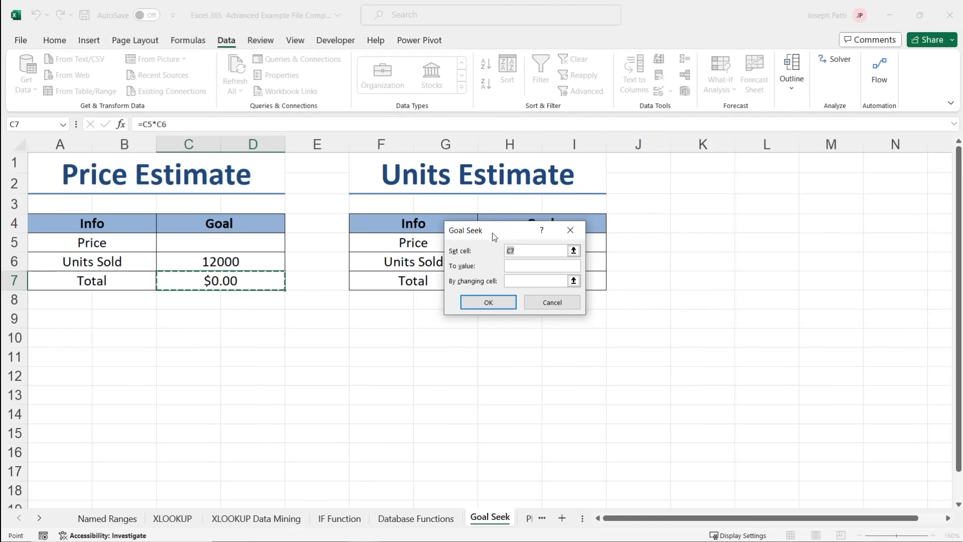
pyautogui.moveTo(490, 229); pyautogui.dragTo(373, 220)
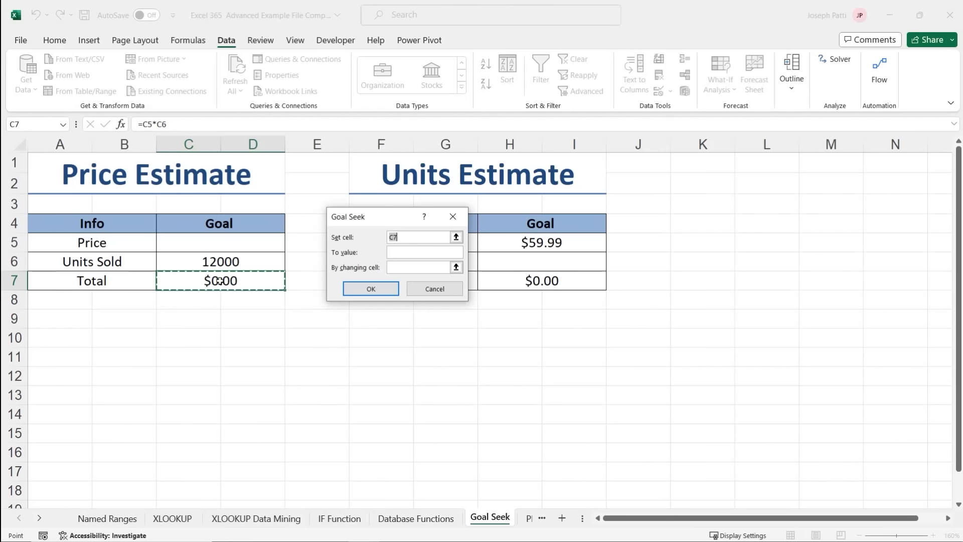
pyautogui.click(399, 251)
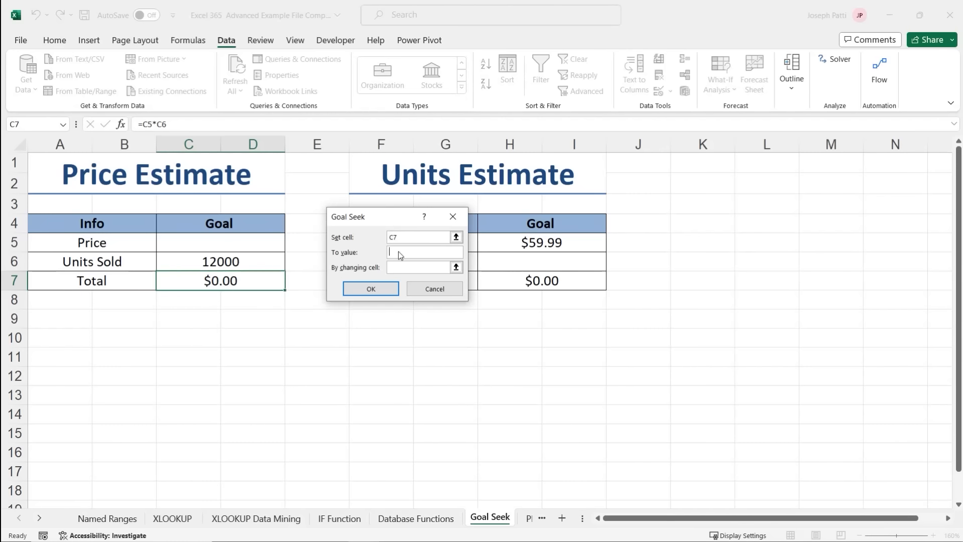
pyautogui.write('250000')
pyautogui.click(407, 268)
pyautogui.click(221, 245)
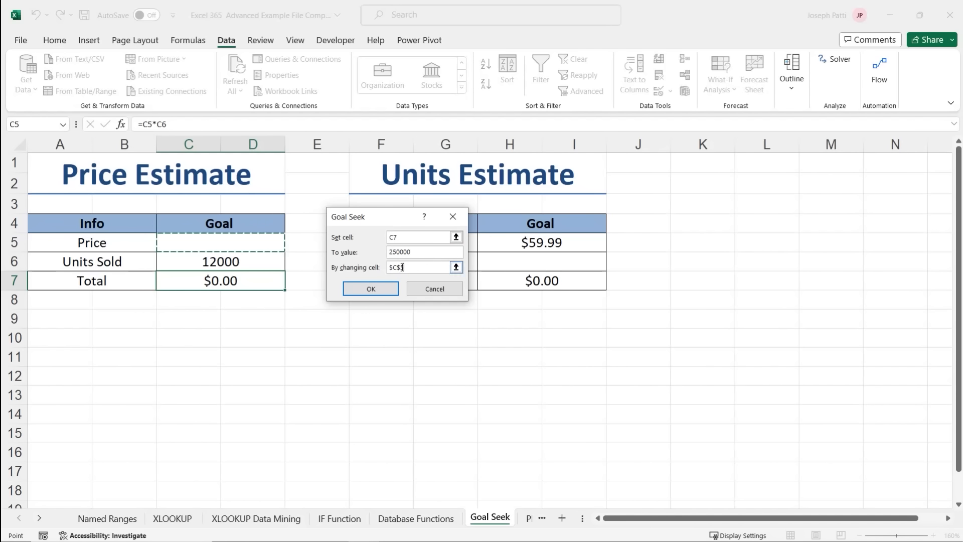
pyautogui.click(371, 289)
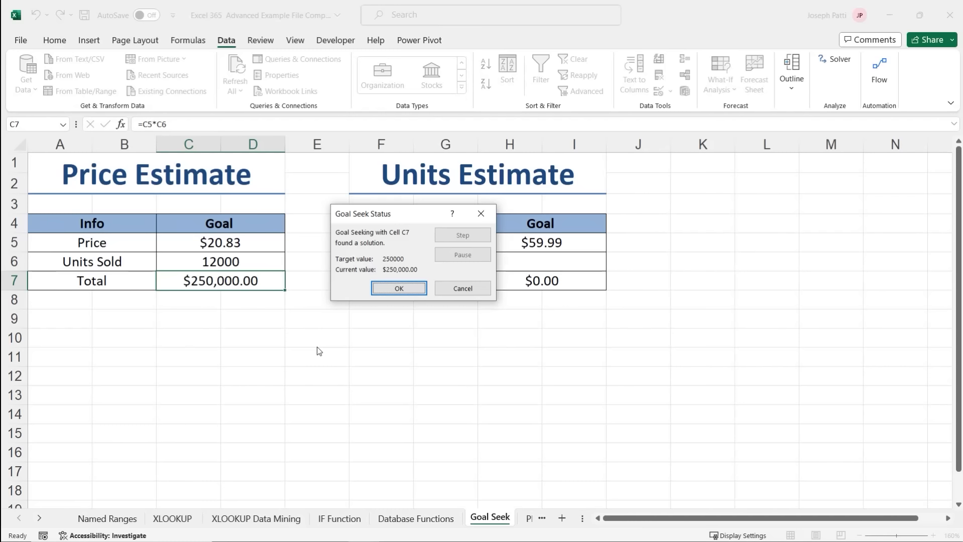
pyautogui.click(397, 289)
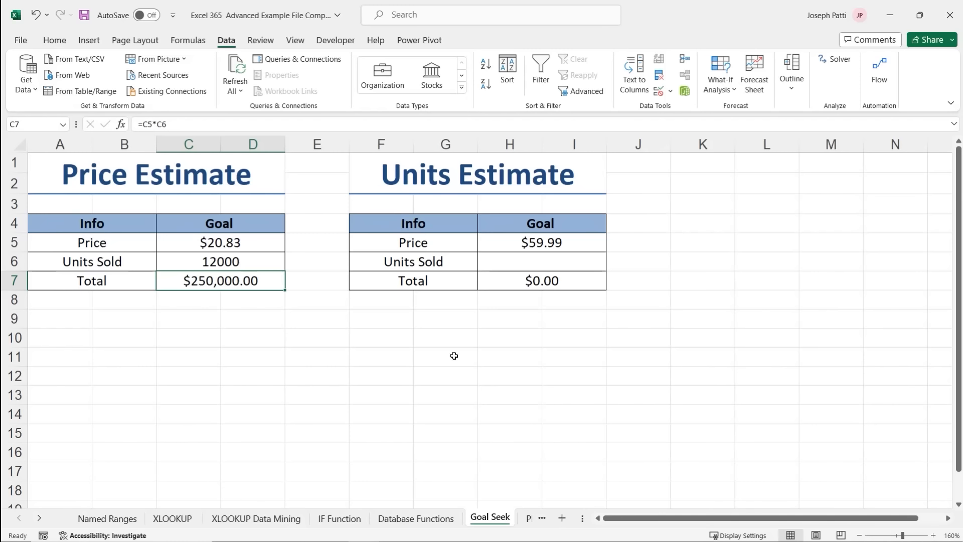
# Run Goal Seek on the Units Estimate total H7 with a target value of 250000 by changing Units Sold cell H6, and accept the solution.
pyautogui.click(557, 243)
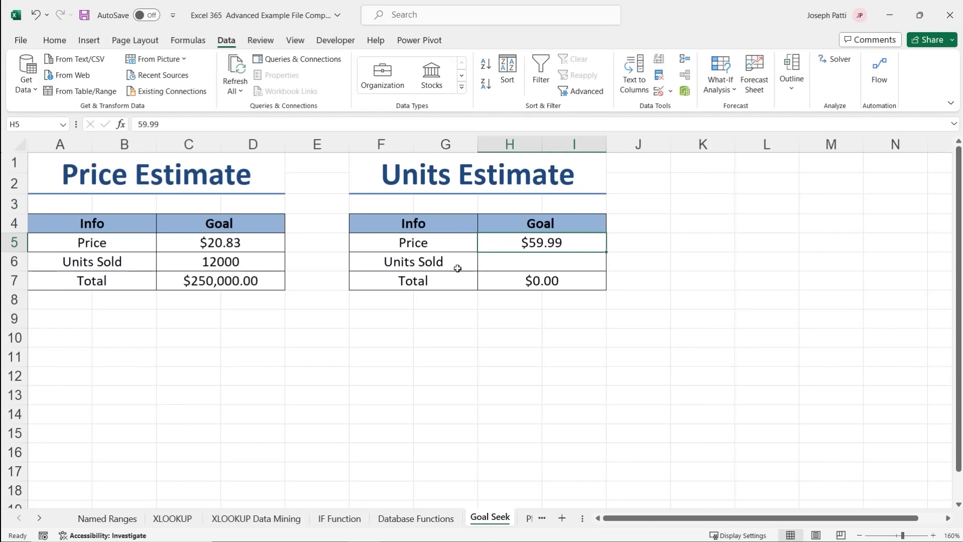
pyautogui.click(515, 267)
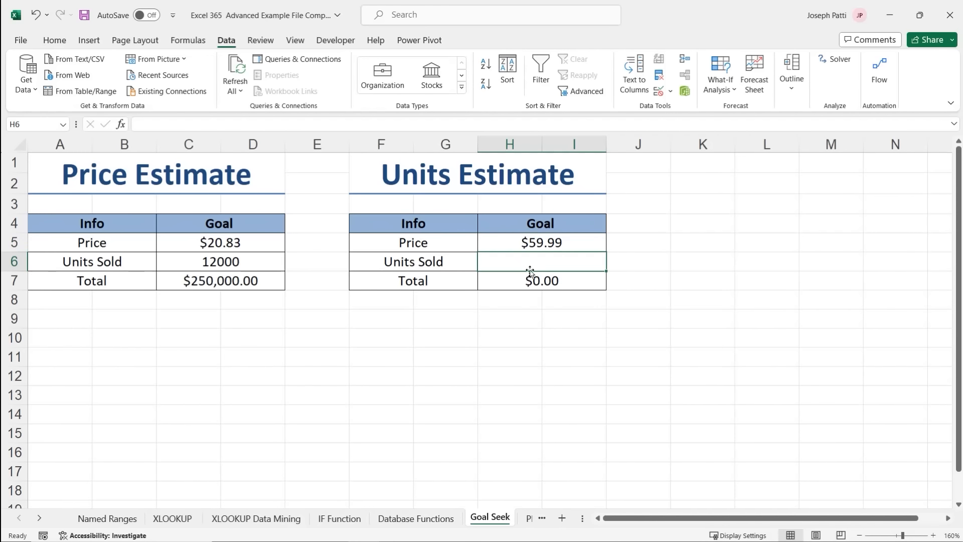
pyautogui.click(545, 282)
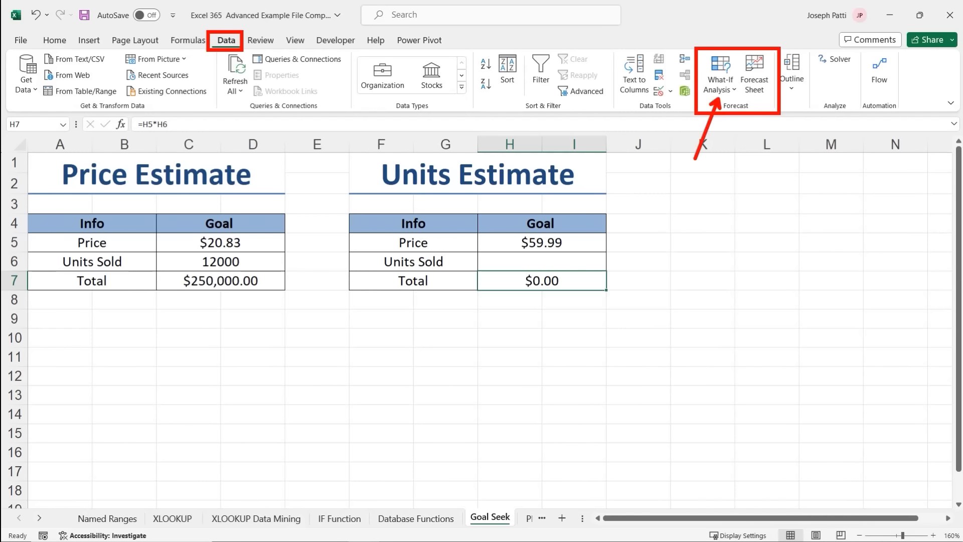
pyautogui.click(724, 82)
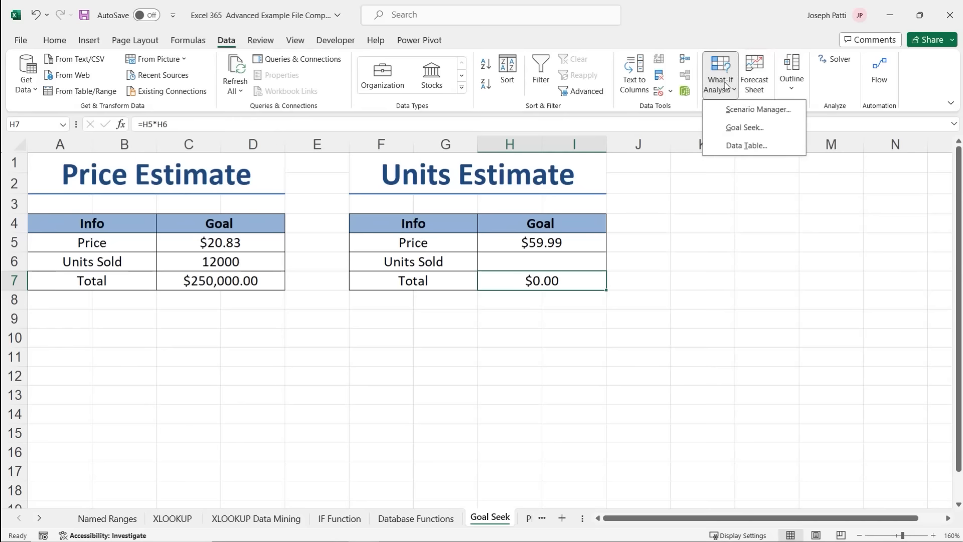
pyautogui.click(761, 130)
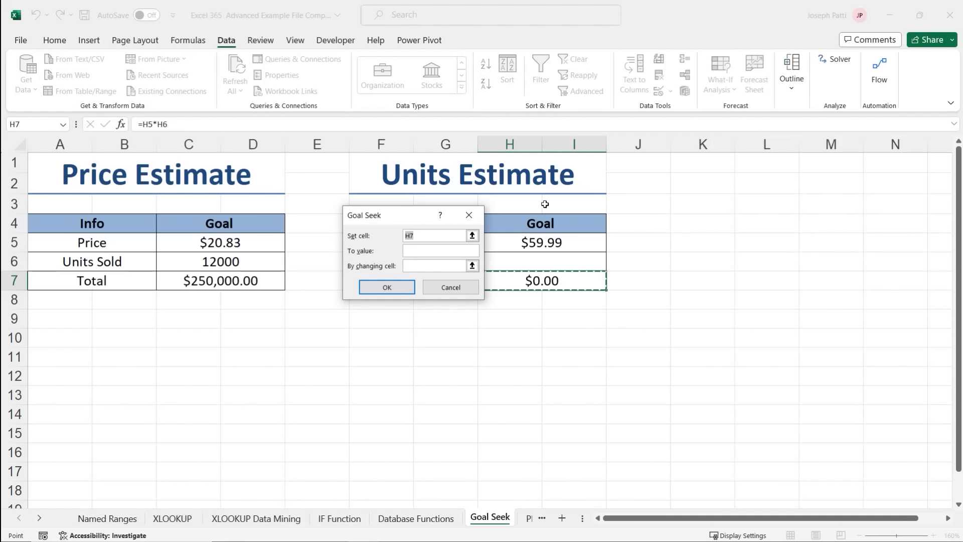
pyautogui.moveTo(404, 220); pyautogui.dragTo(684, 221)
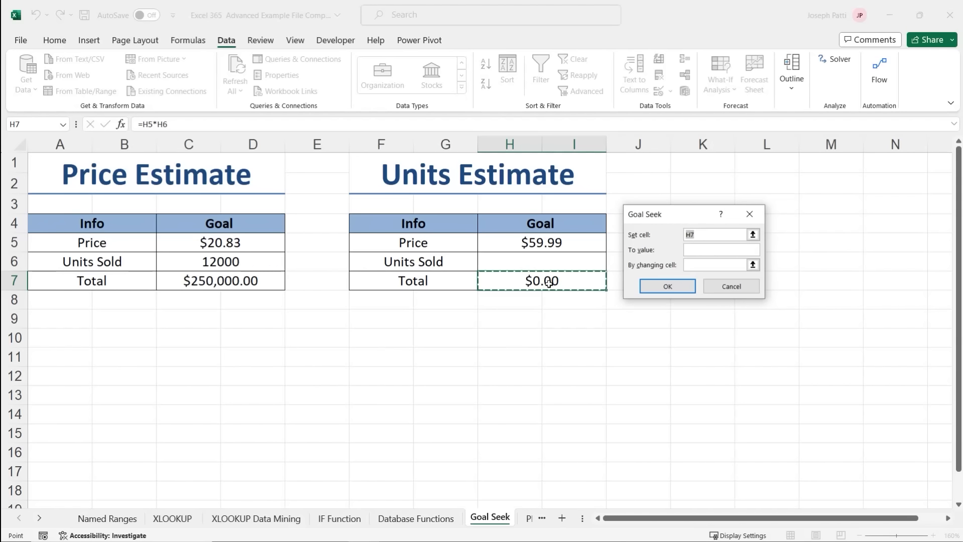
pyautogui.click(688, 249)
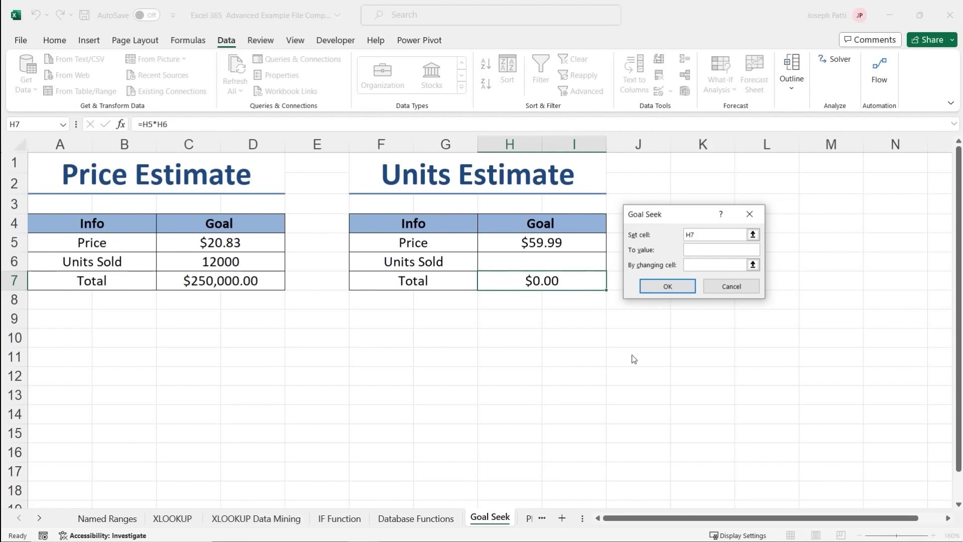
pyautogui.write('250000')
pyautogui.click(692, 266)
pyautogui.click(519, 262)
pyautogui.click(669, 287)
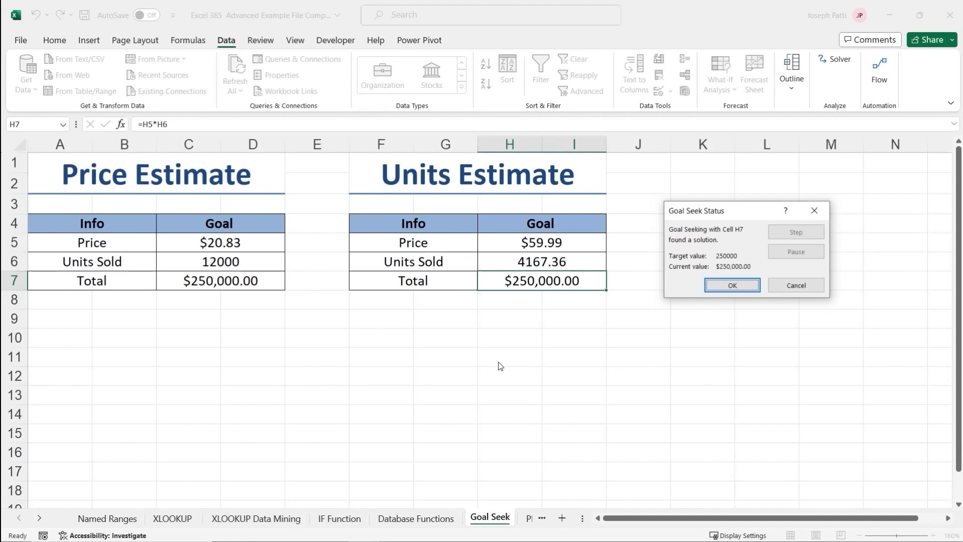
pyautogui.click(716, 286)
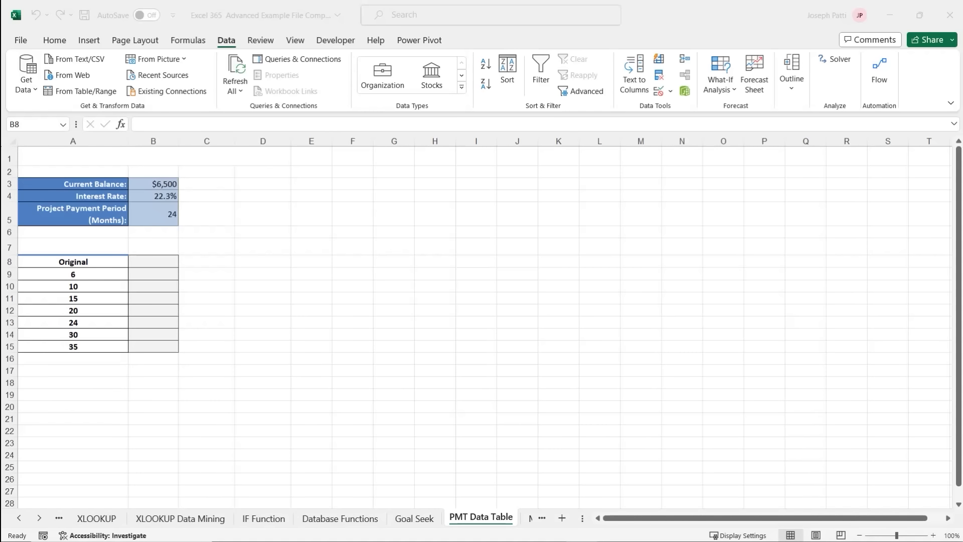
# Examine the current balance, interest rate and payment period in B3:B5, the empty result cell B8, and the alternative month counts from A9 down.
pyautogui.click(159, 184)
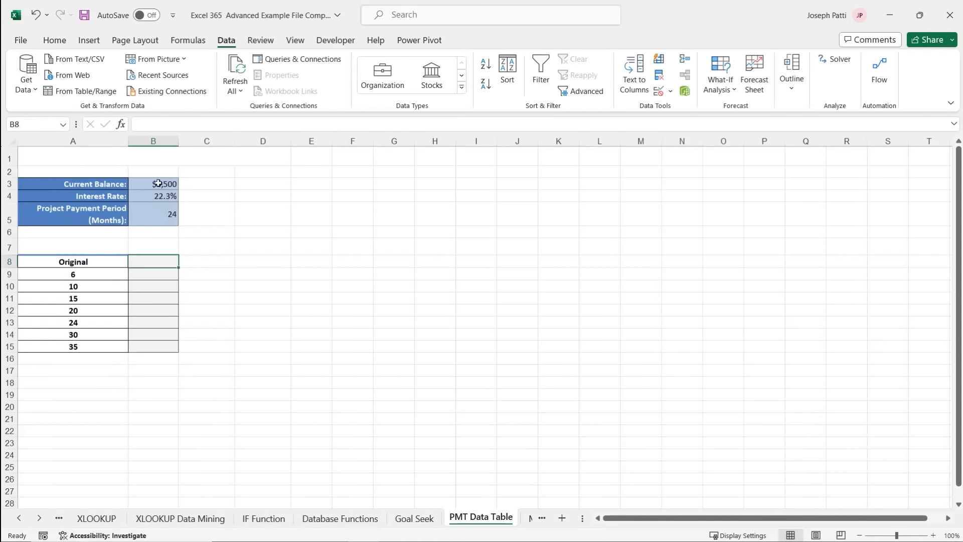
pyautogui.click(153, 186)
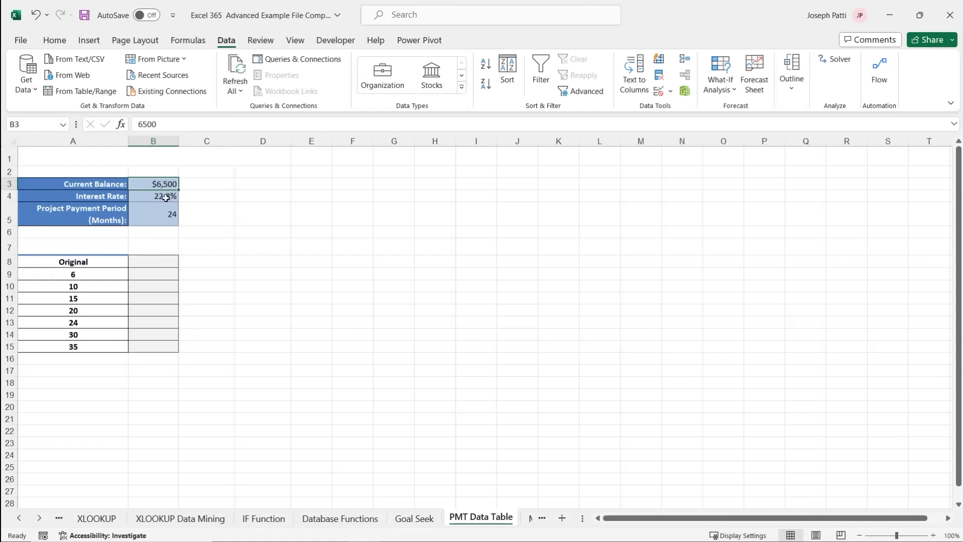
pyautogui.click(166, 197)
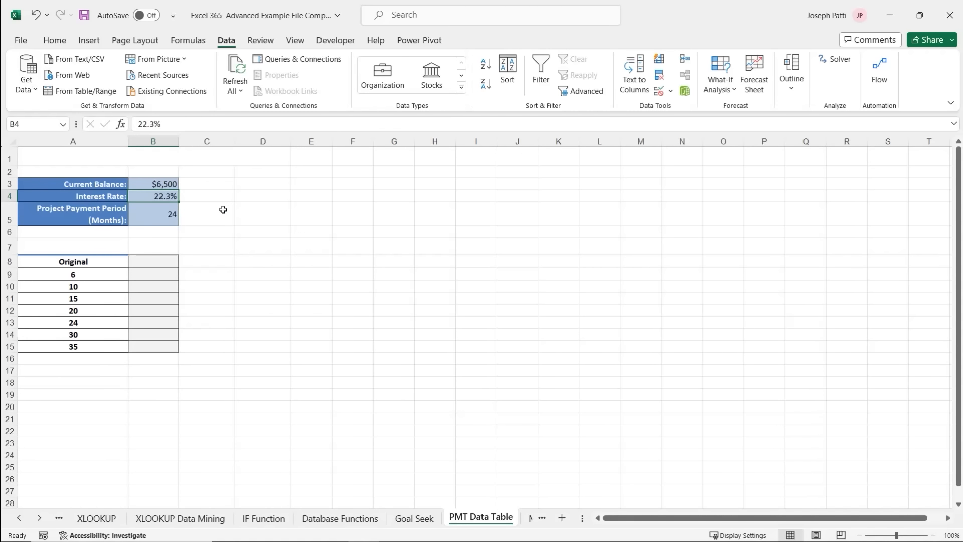
pyautogui.click(170, 216)
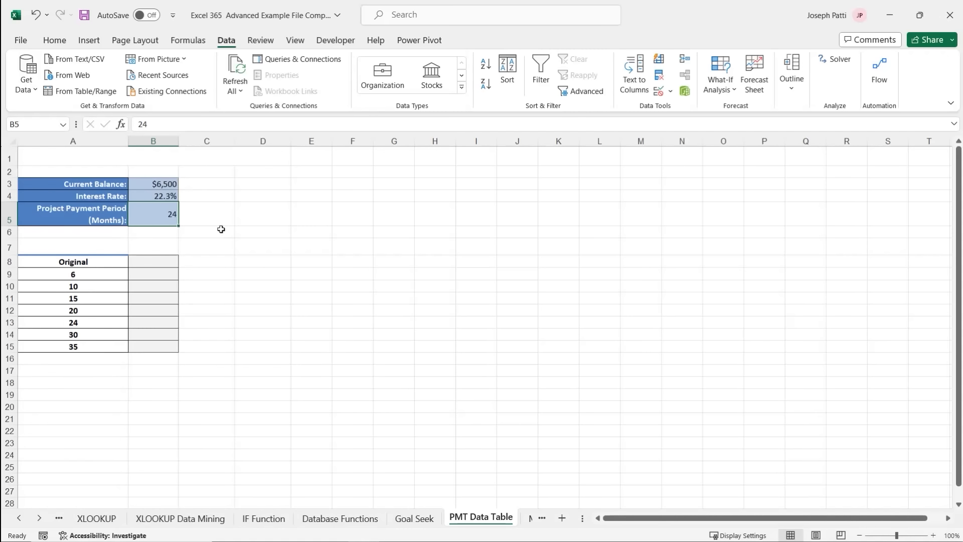
pyautogui.click(164, 263)
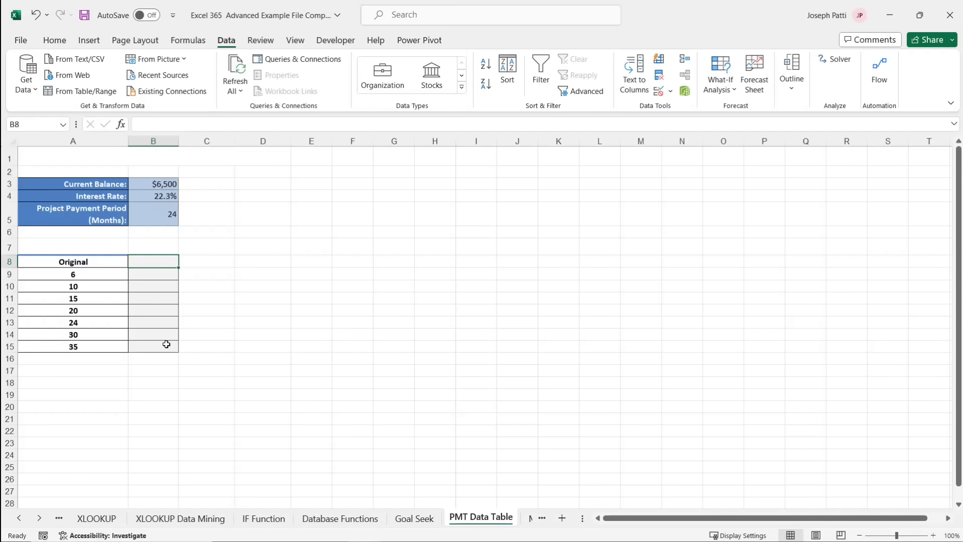
pyautogui.click(94, 273)
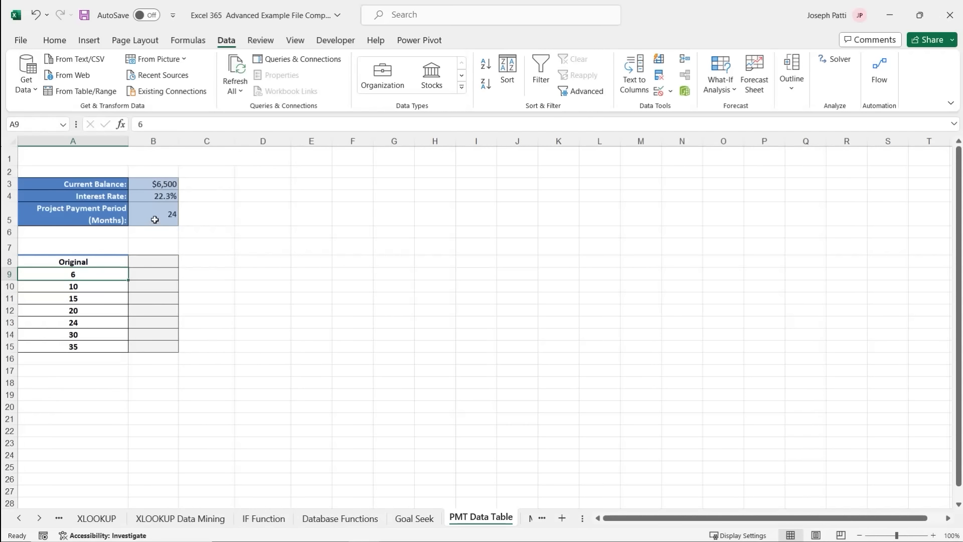
pyautogui.click(100, 285)
pyautogui.click(108, 297)
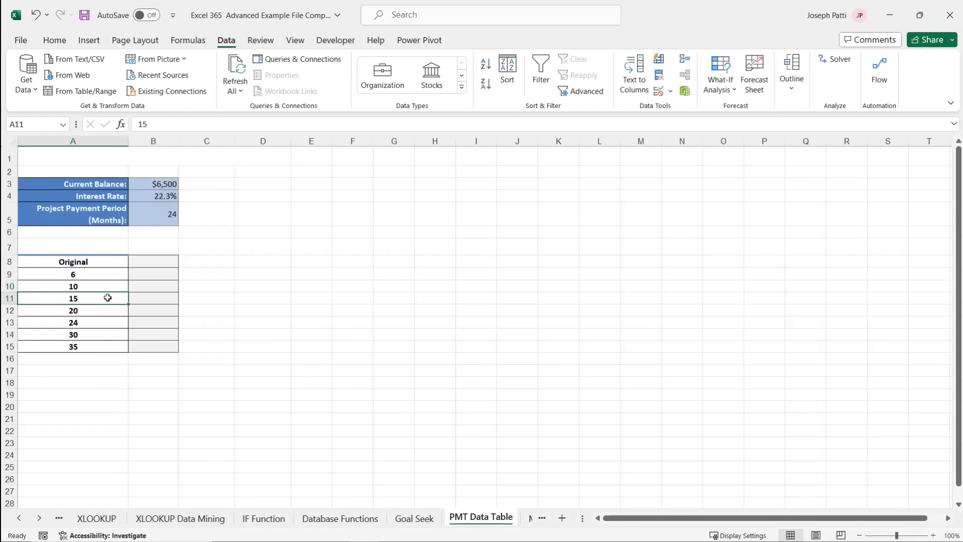
# Start a PMT function in cell B8 with its function arguments dialog, and check the descriptions of the Nper and Pv arguments.
pyautogui.click(163, 261)
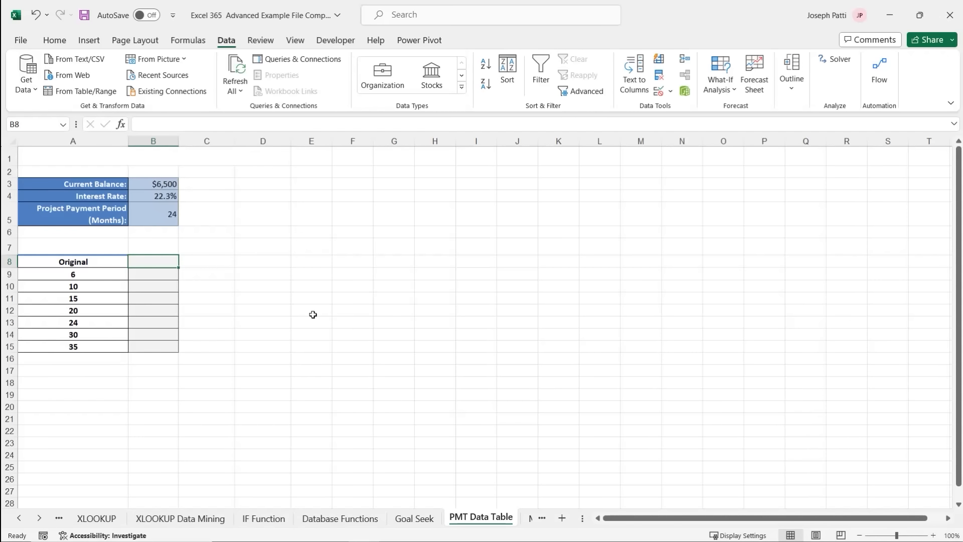
pyautogui.write('=pm')
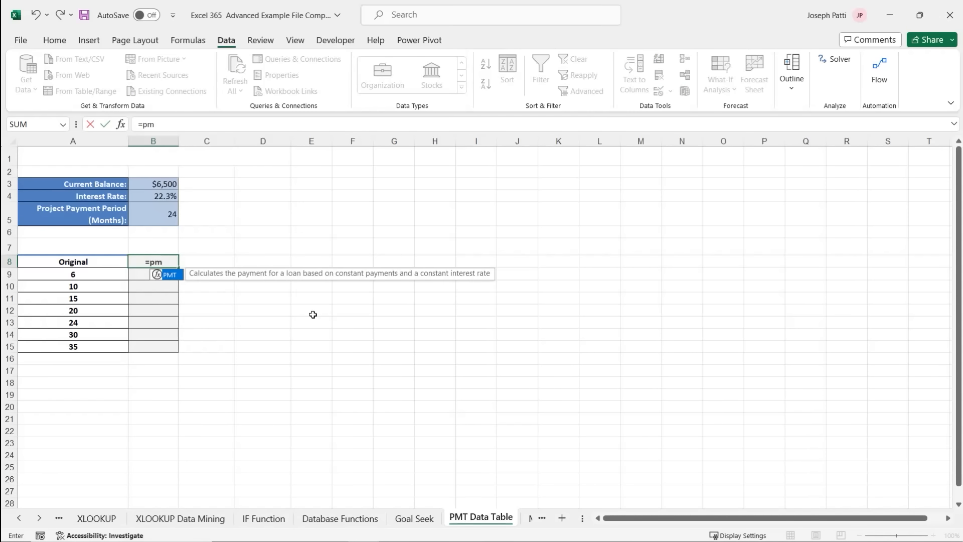
pyautogui.press('Tab')
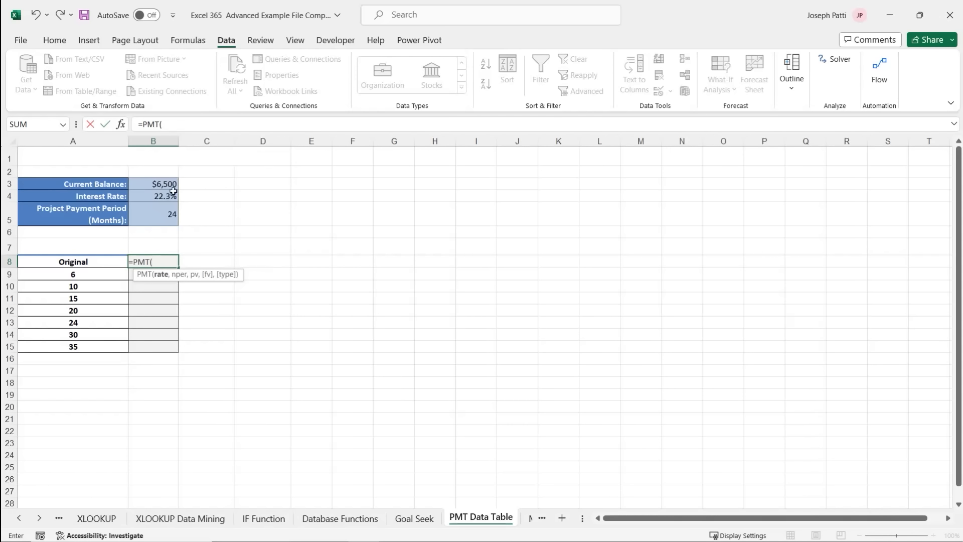
pyautogui.click(121, 125)
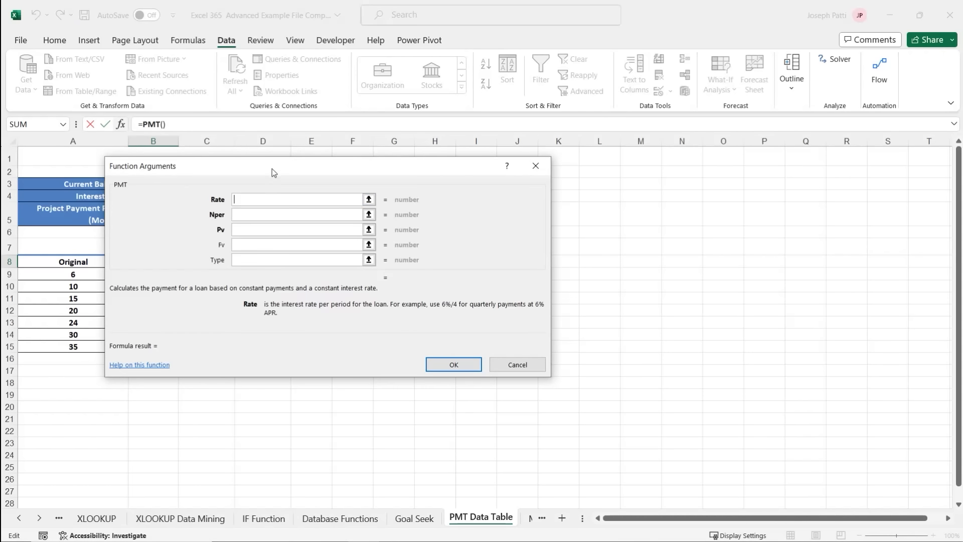
pyautogui.moveTo(271, 169); pyautogui.dragTo(403, 190)
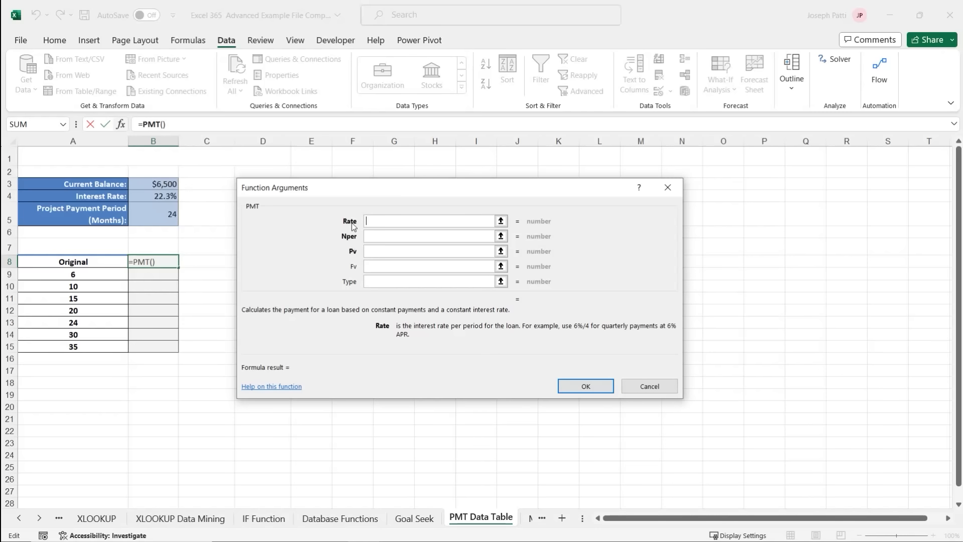
pyautogui.click(369, 237)
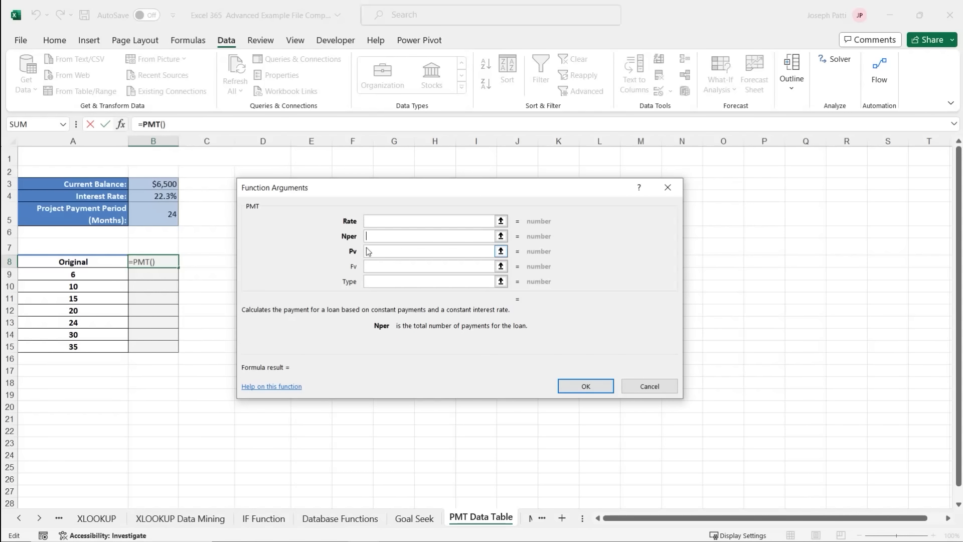
pyautogui.click(367, 251)
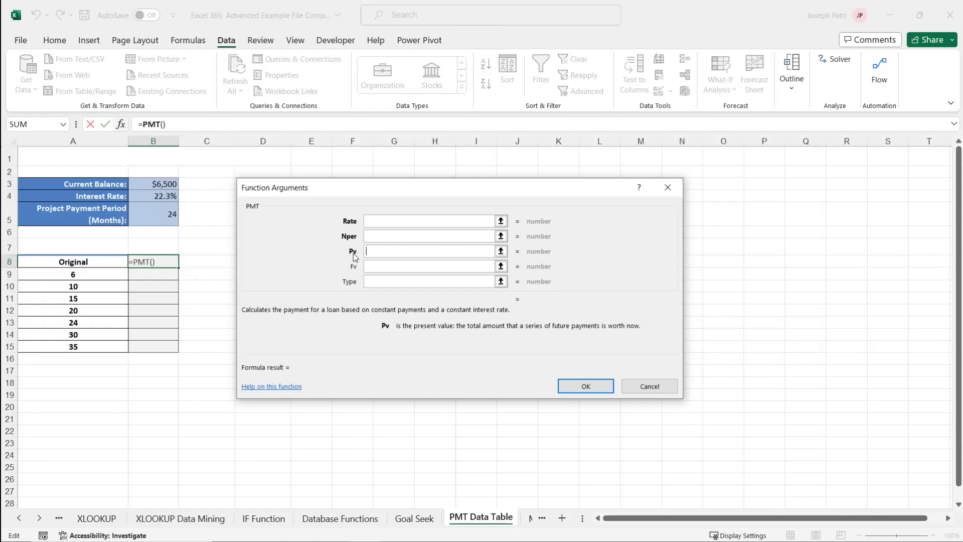
# Complete the PMT function in B8 with Rate B4/12, Nper B5 and Pv B3.
pyautogui.click(372, 222)
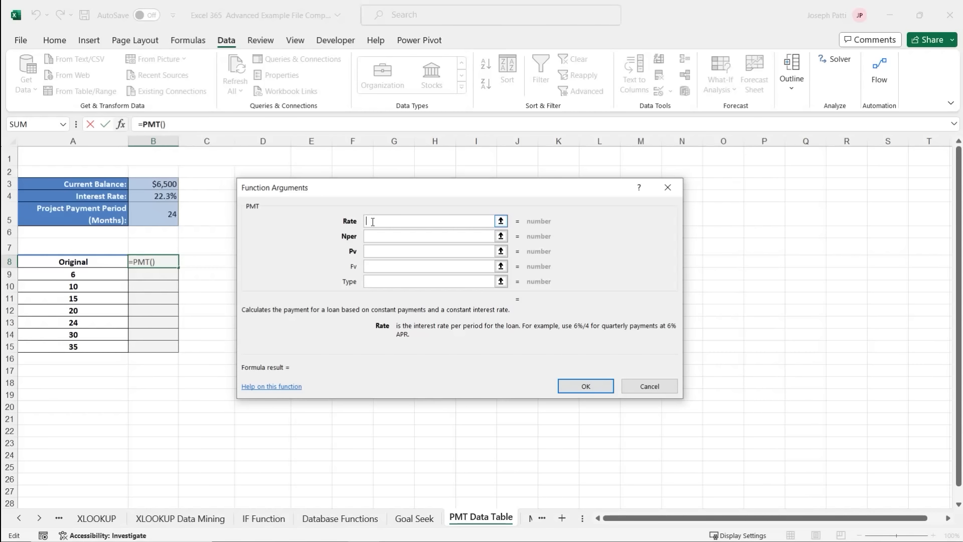
pyautogui.click(166, 196)
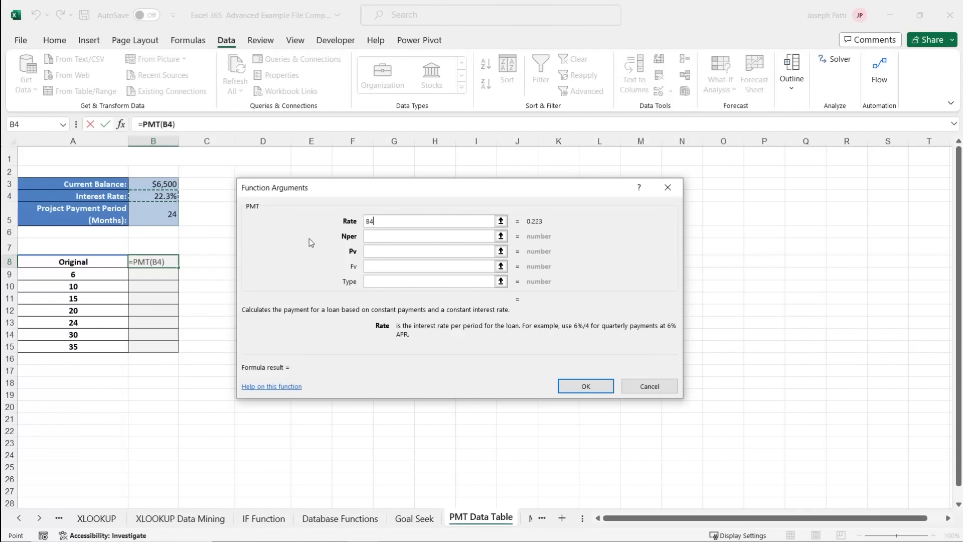
pyautogui.write('/12')
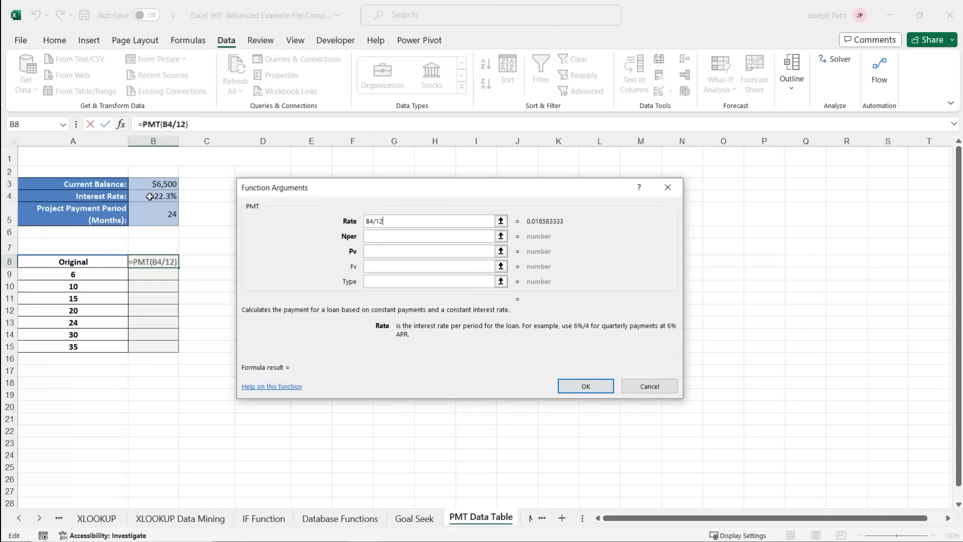
pyautogui.click(378, 236)
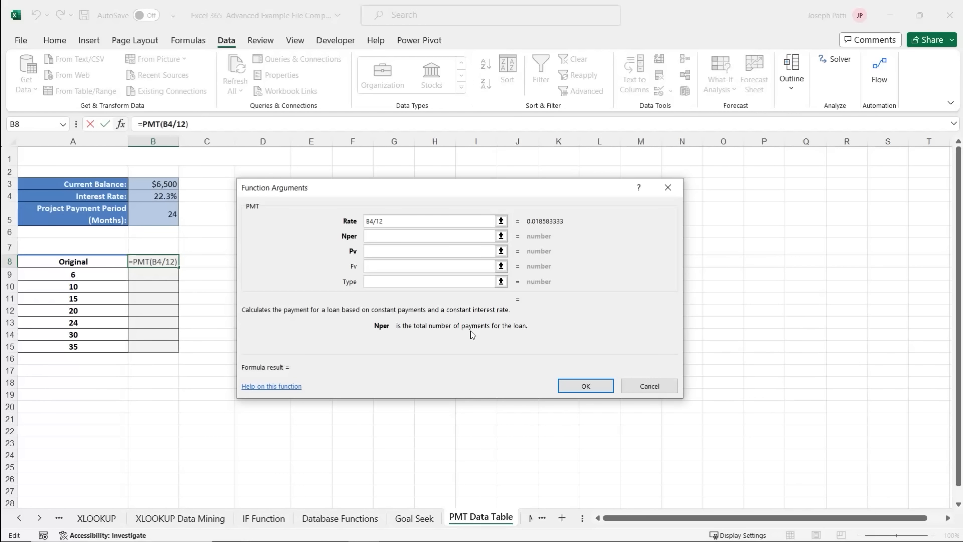
pyautogui.click(156, 214)
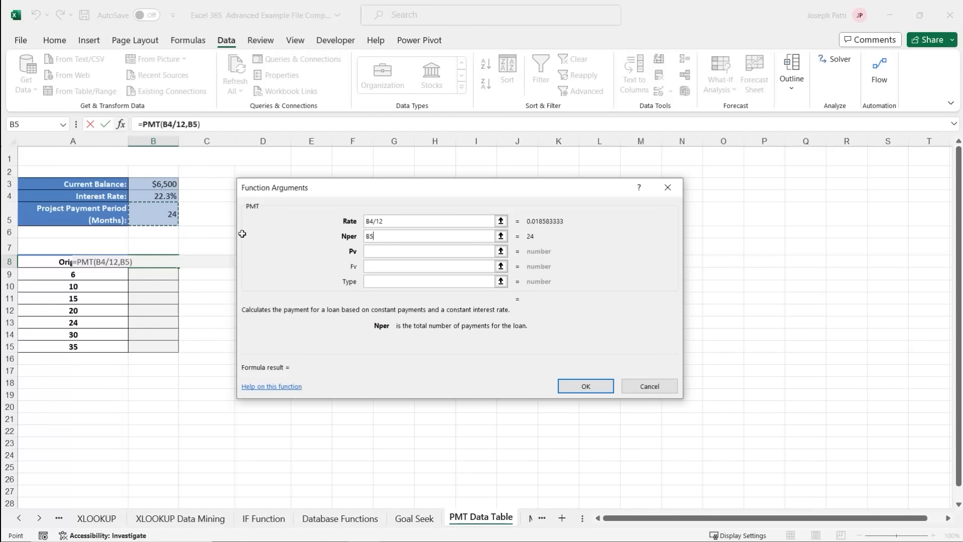
pyautogui.click(371, 250)
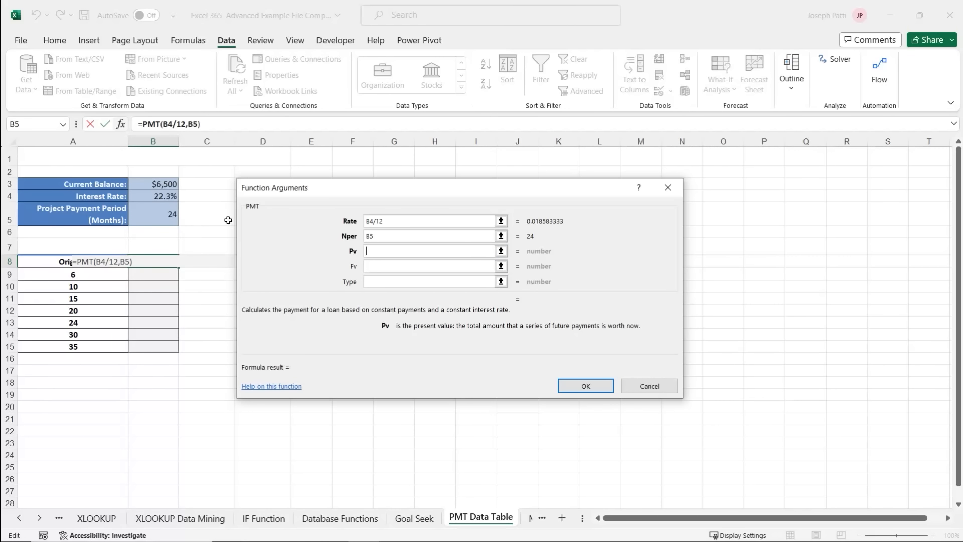
pyautogui.click(165, 184)
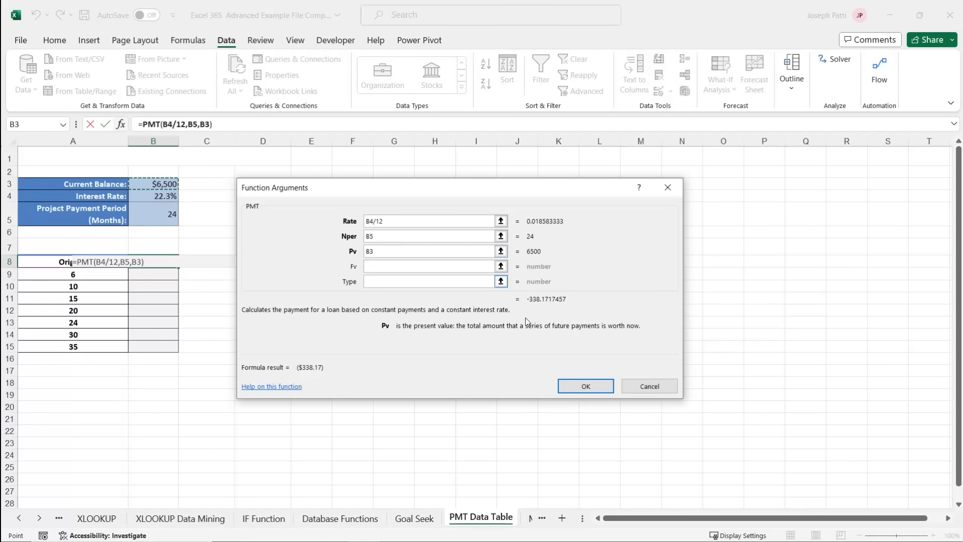
pyautogui.click(579, 387)
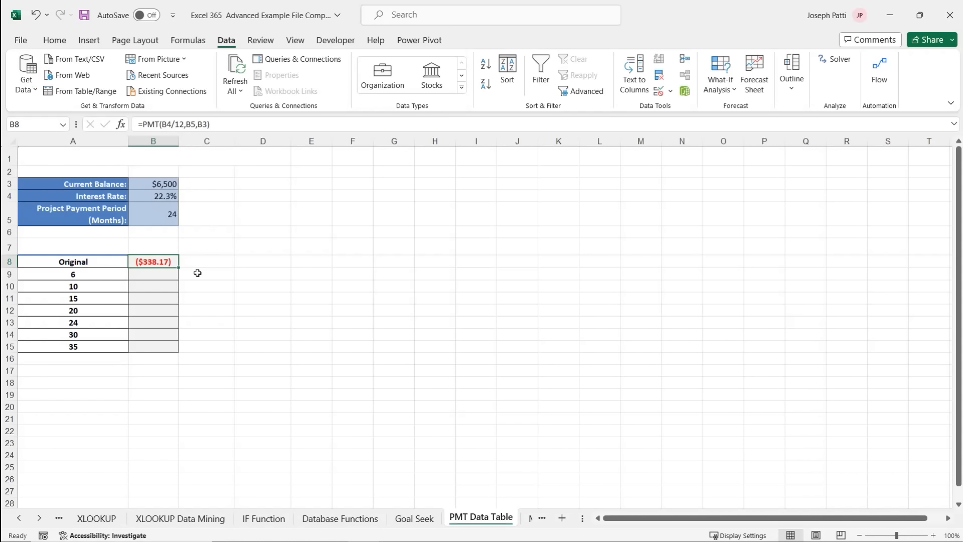
# Compare the payment period in B5 with the alternative month counts in A9:A11 and the empty payment cell B9.
pyautogui.click(164, 223)
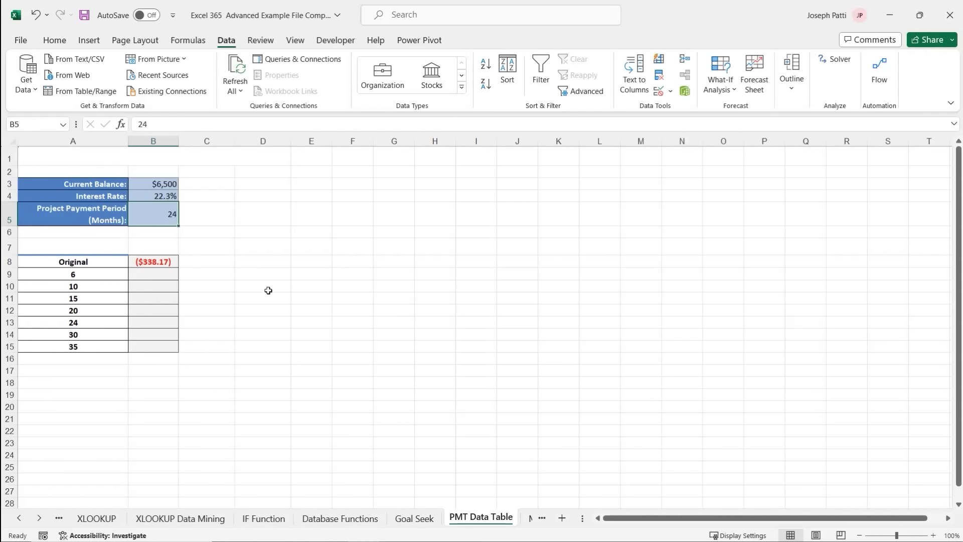
pyautogui.click(102, 276)
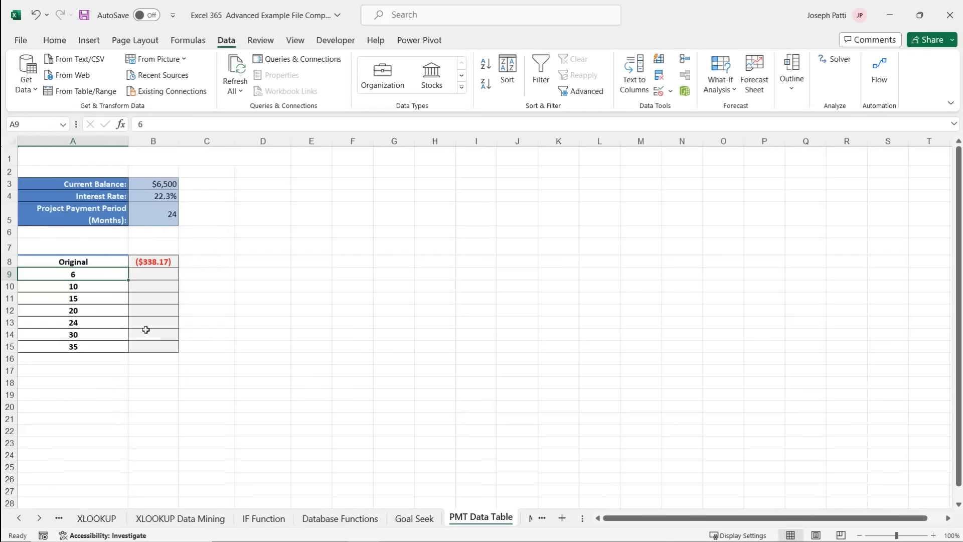
pyautogui.click(103, 289)
pyautogui.click(109, 304)
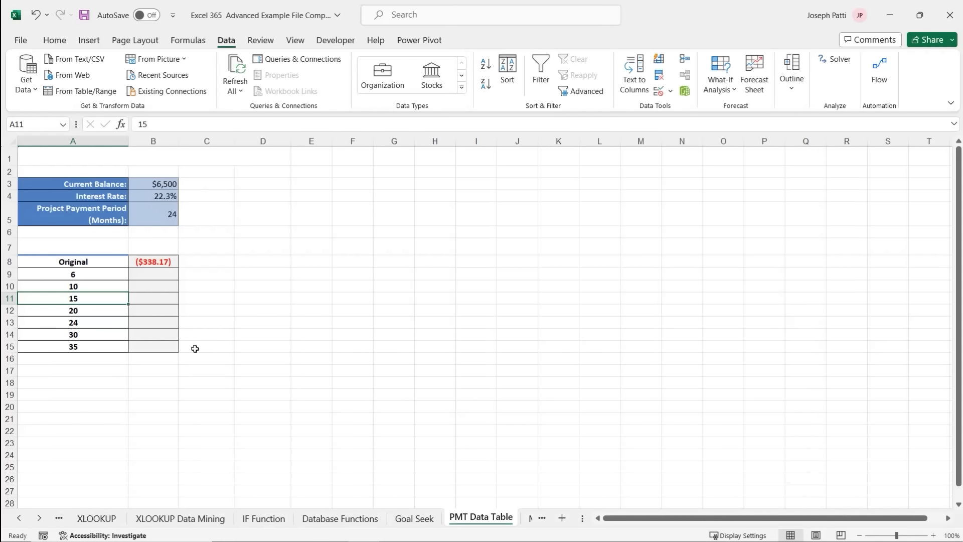
pyautogui.click(159, 219)
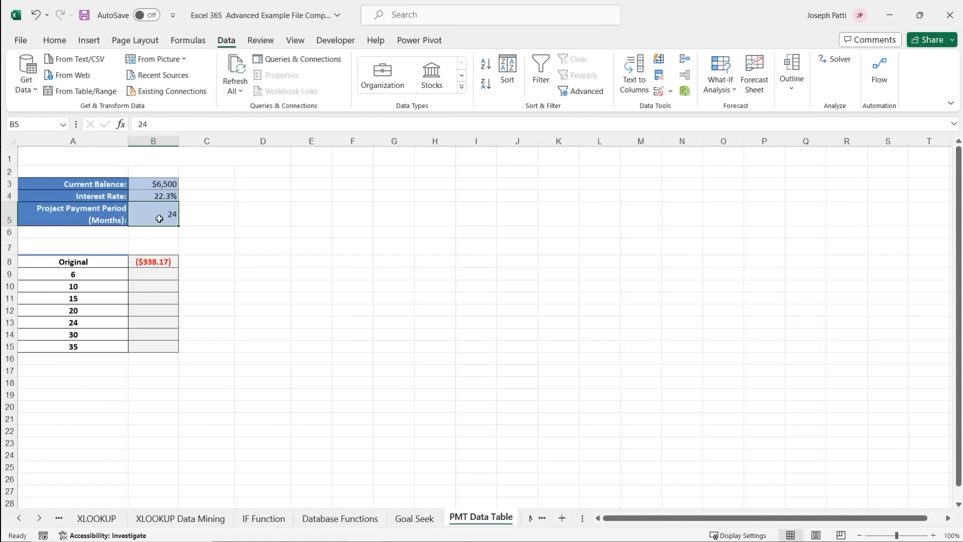
pyautogui.click(106, 278)
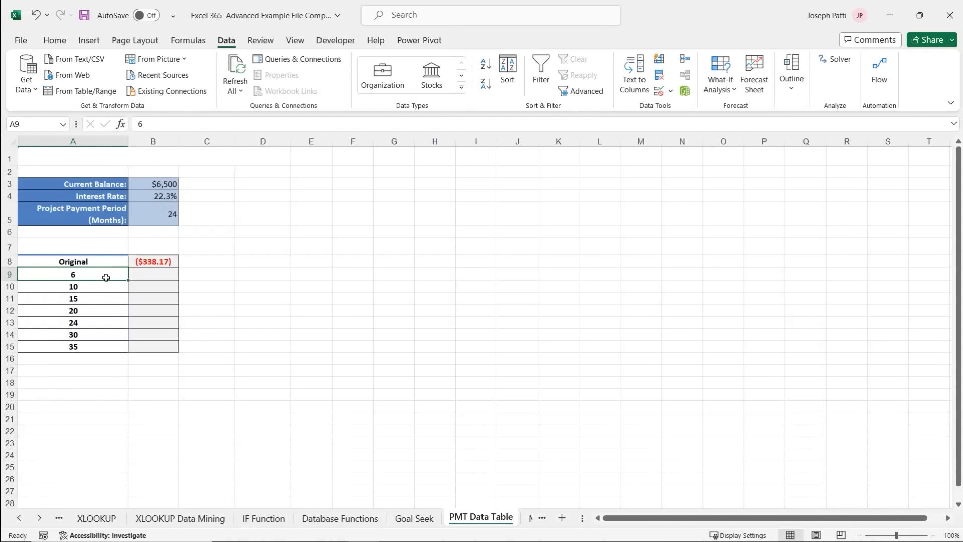
pyautogui.click(156, 277)
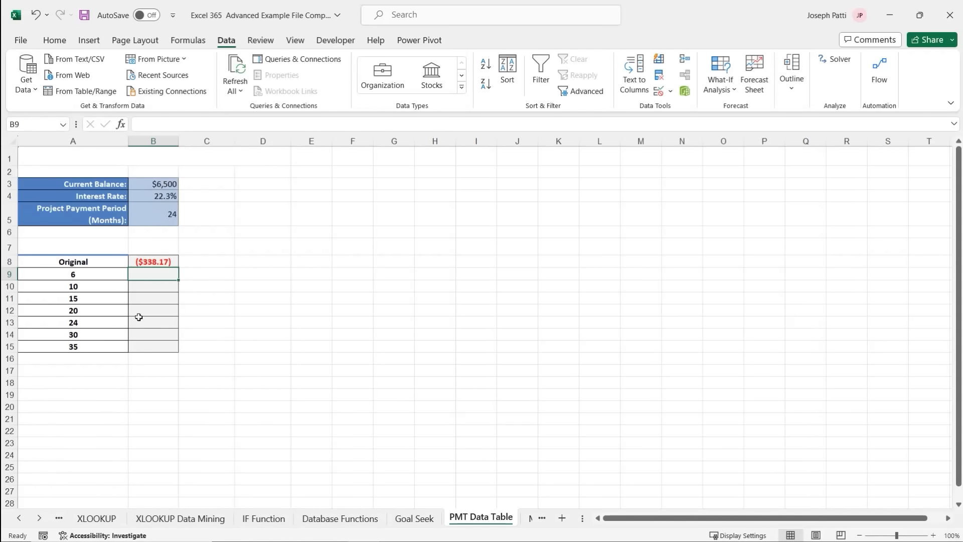
# Create a what-if data table over A8:B15 using payment period cell B5 as the column input cell.
pyautogui.click(73, 262)
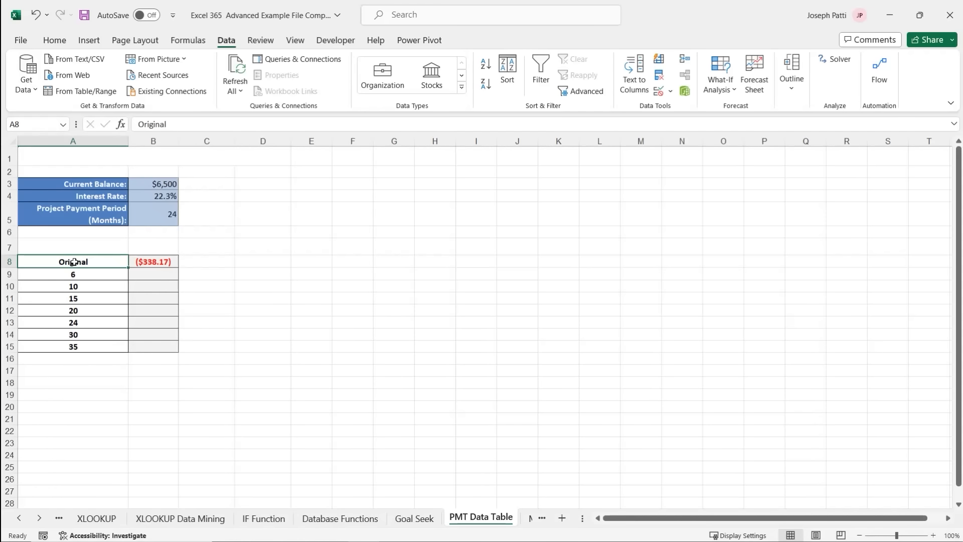
pyautogui.moveTo(73, 261); pyautogui.dragTo(155, 346)
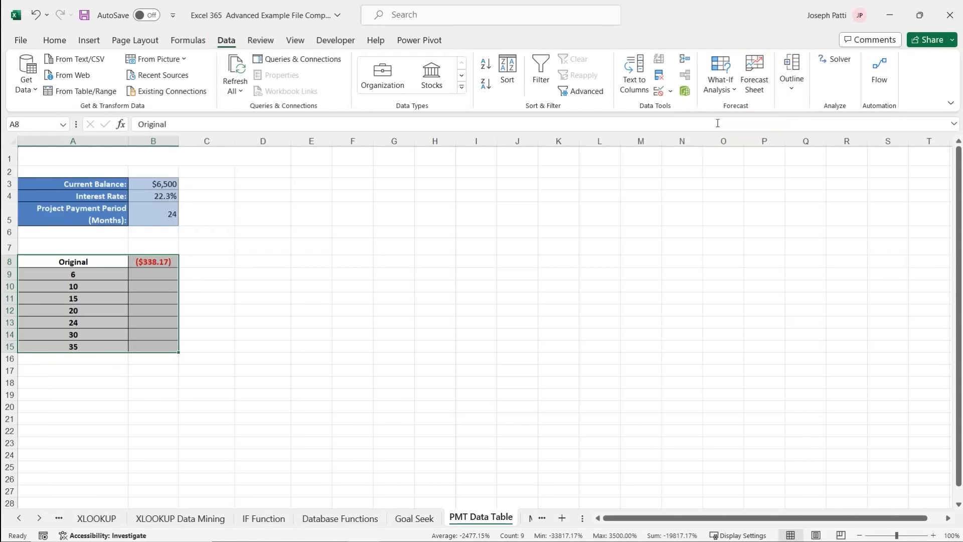
pyautogui.click(726, 95)
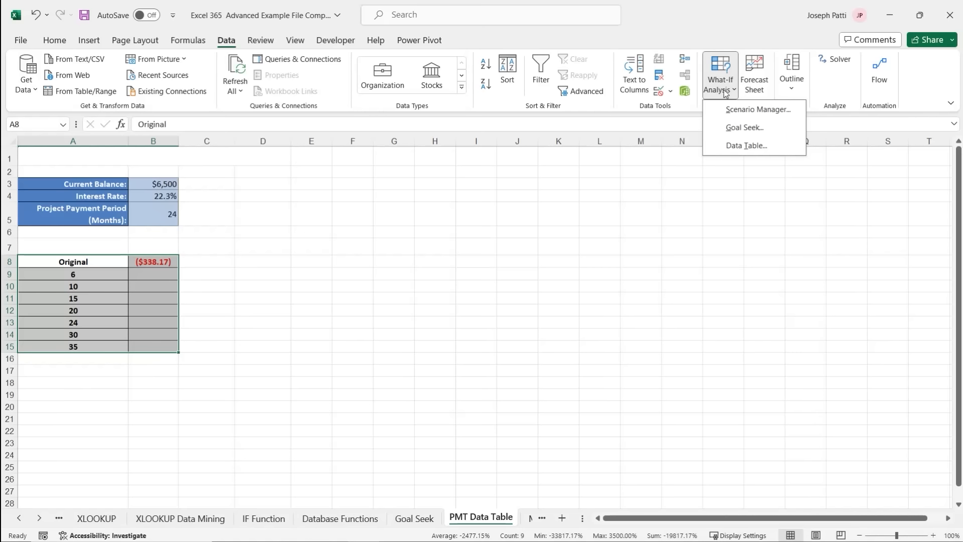
pyautogui.click(756, 146)
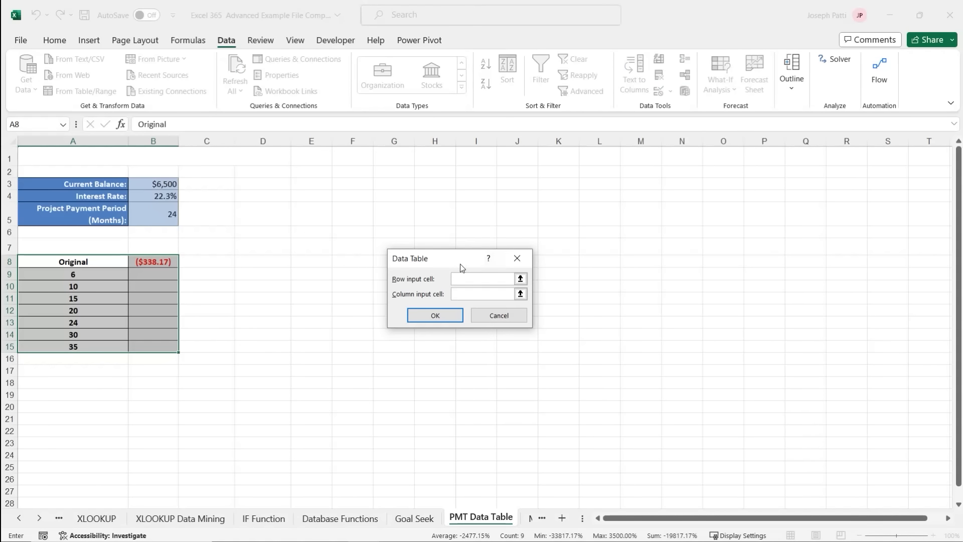
pyautogui.moveTo(460, 264); pyautogui.dragTo(315, 236)
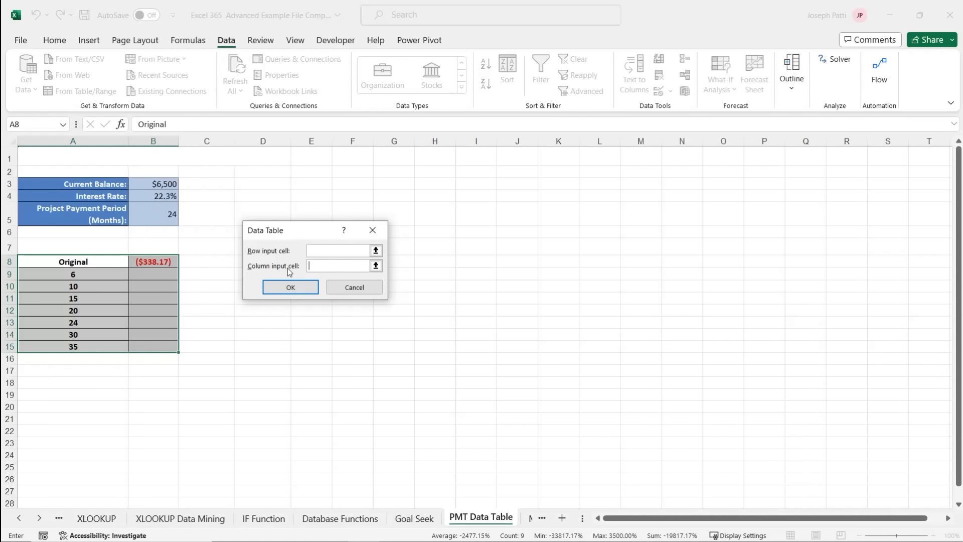
pyautogui.click(154, 217)
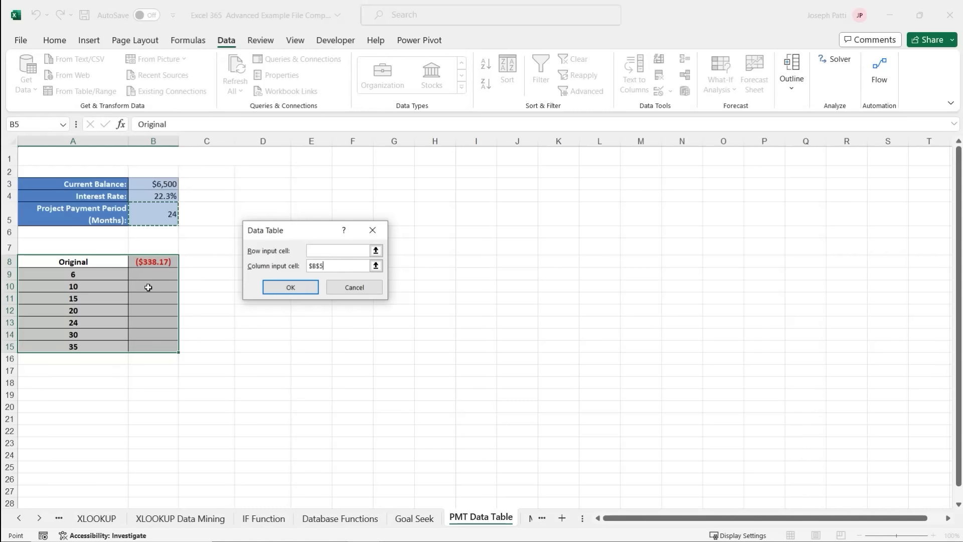
pyautogui.click(288, 292)
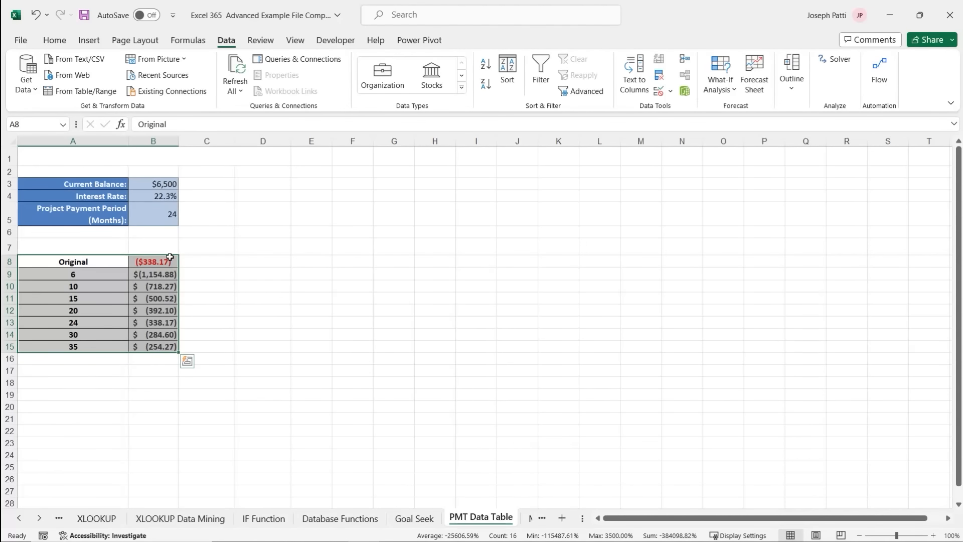
# Enter a formula in D9 that multiplies the 6-month period in A9 by its monthly payment in B9.
pyautogui.click(196, 277)
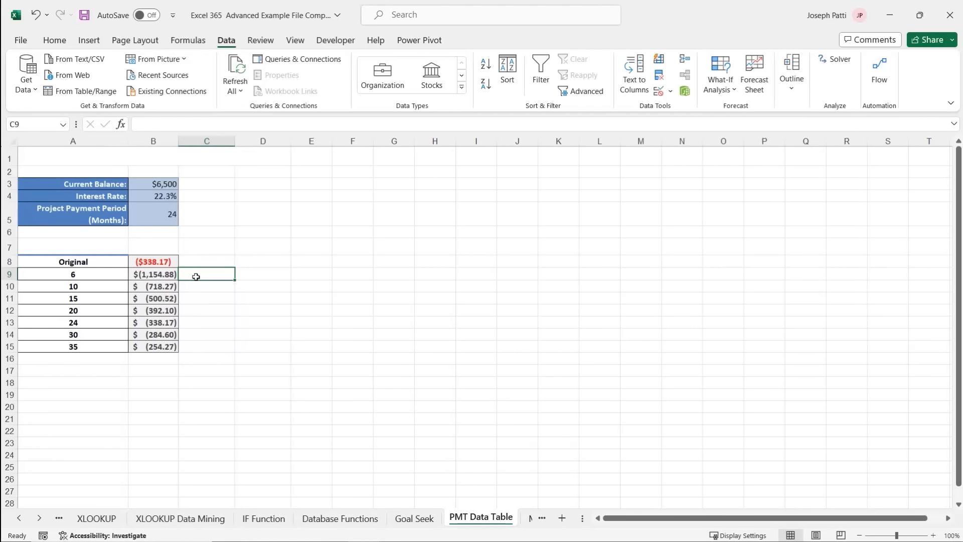
pyautogui.click(170, 274)
pyautogui.click(221, 276)
pyautogui.click(267, 275)
pyautogui.write('=')
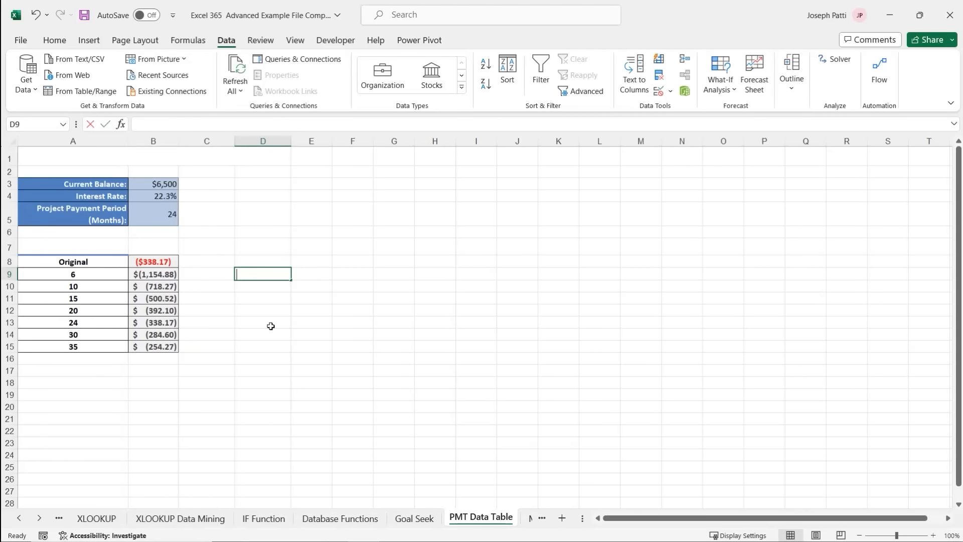
pyautogui.click(113, 277)
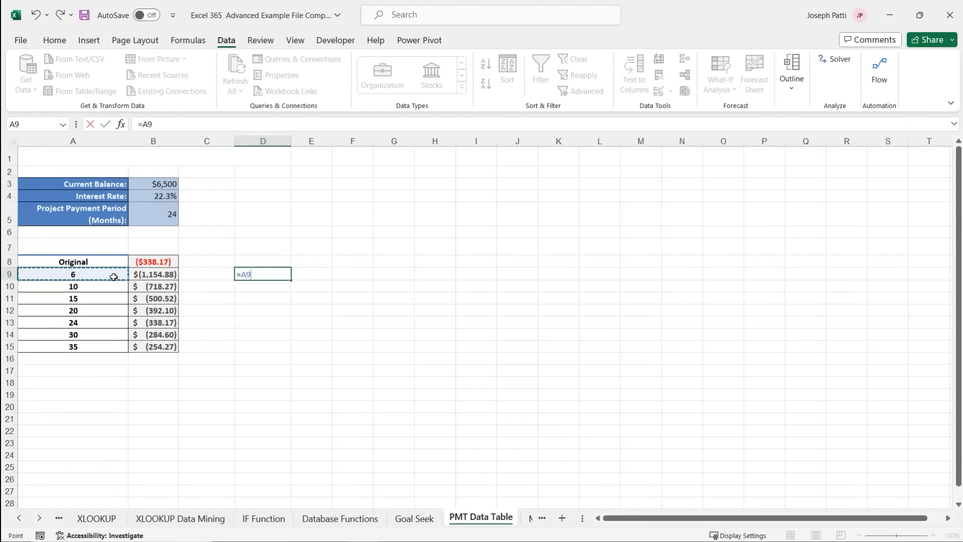
pyautogui.write('*')
pyautogui.click(152, 274)
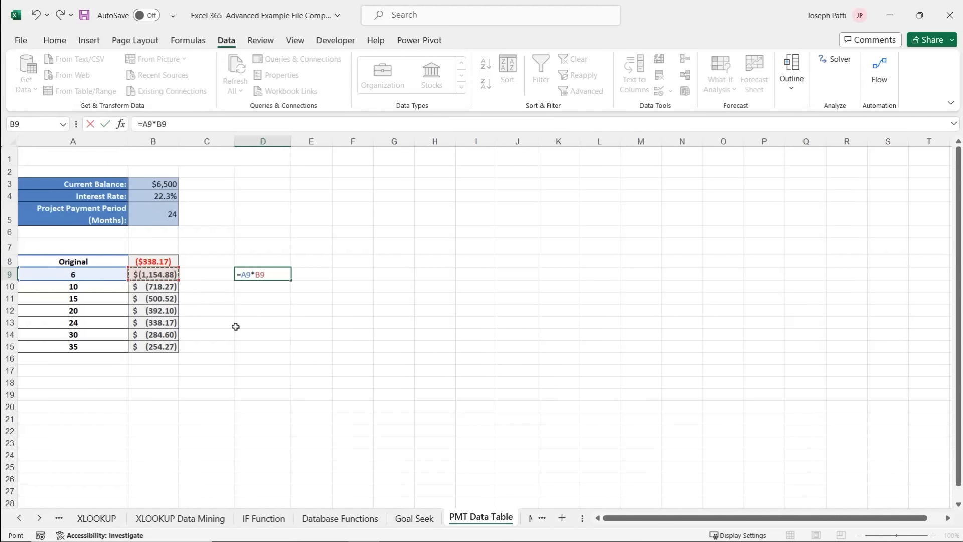
pyautogui.press('Return')
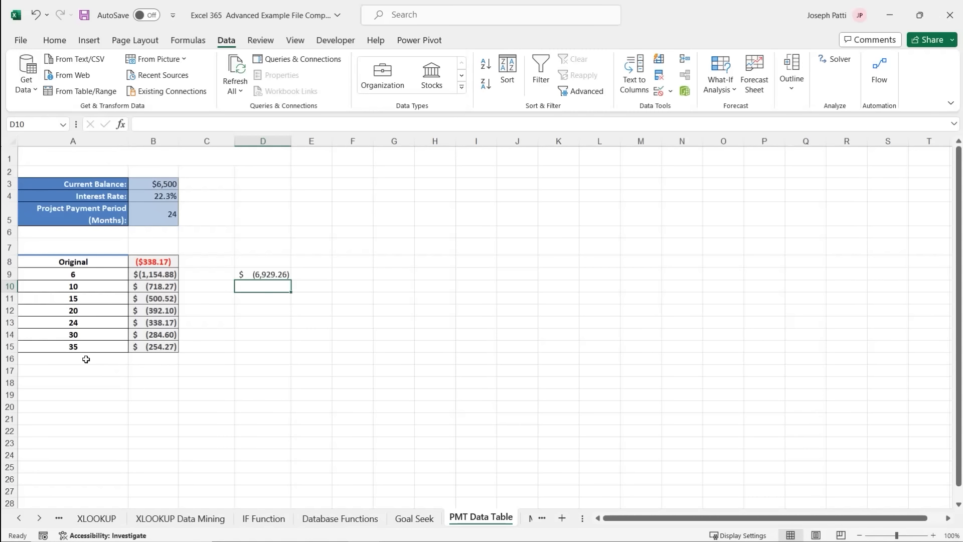
# Calculate the total paid over 35 months in D15 with the formula =A15*B15.
pyautogui.click(248, 351)
pyautogui.write('=')
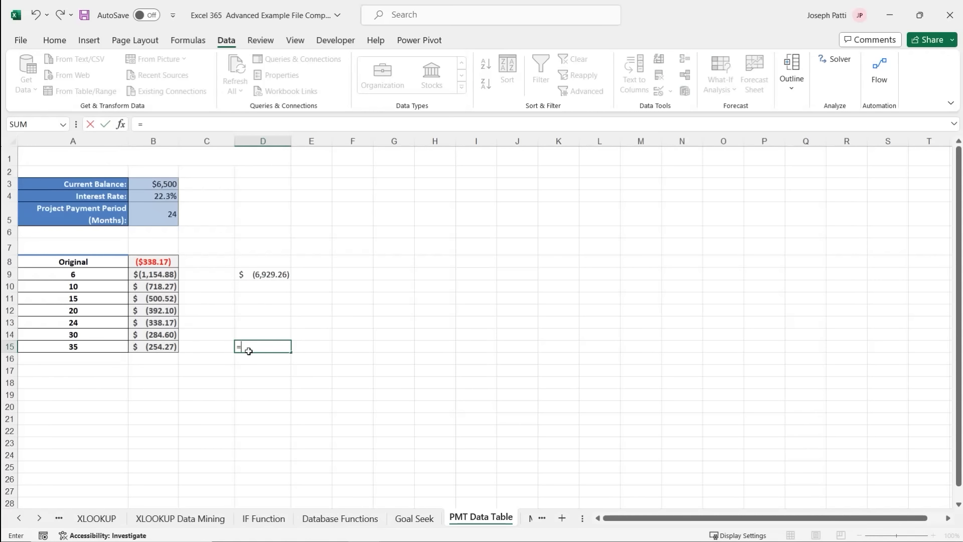
pyautogui.click(90, 346)
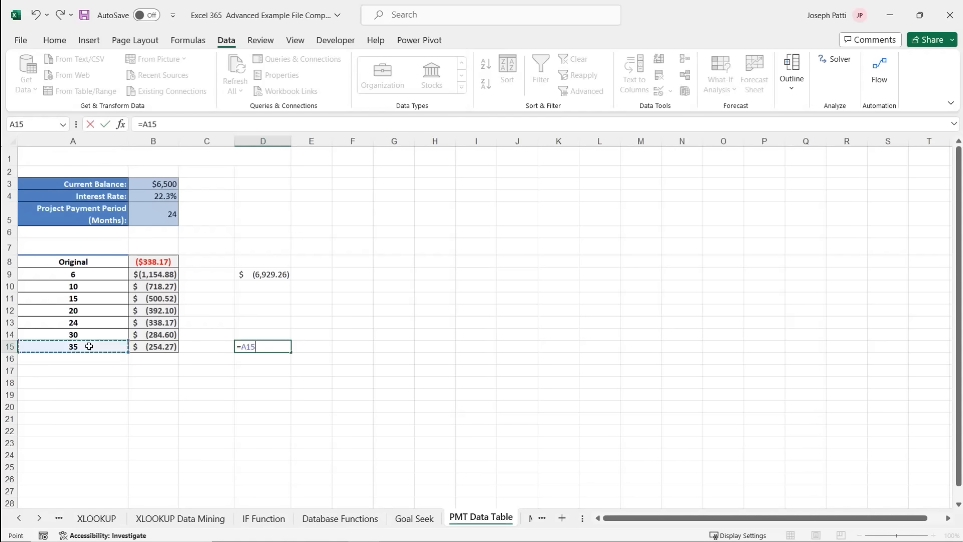
pyautogui.write('*')
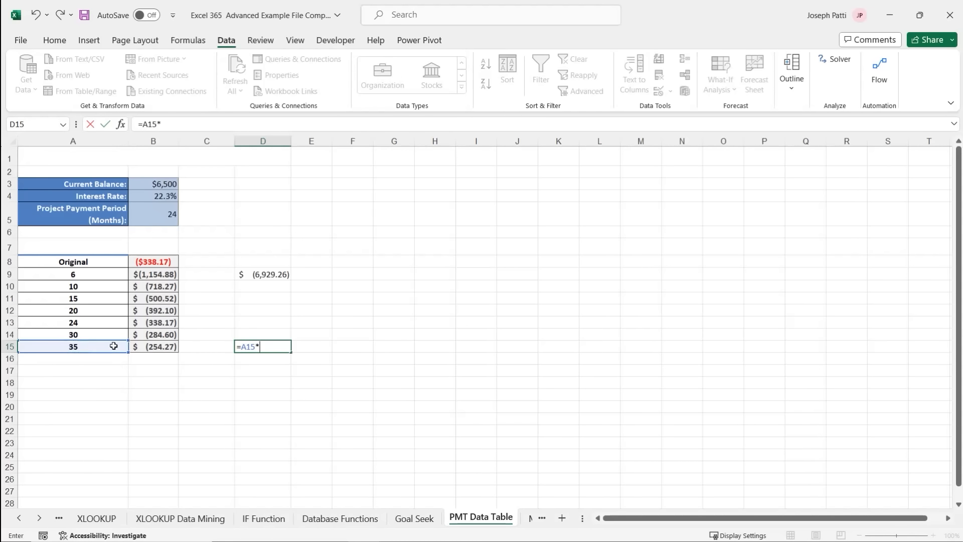
pyautogui.click(164, 347)
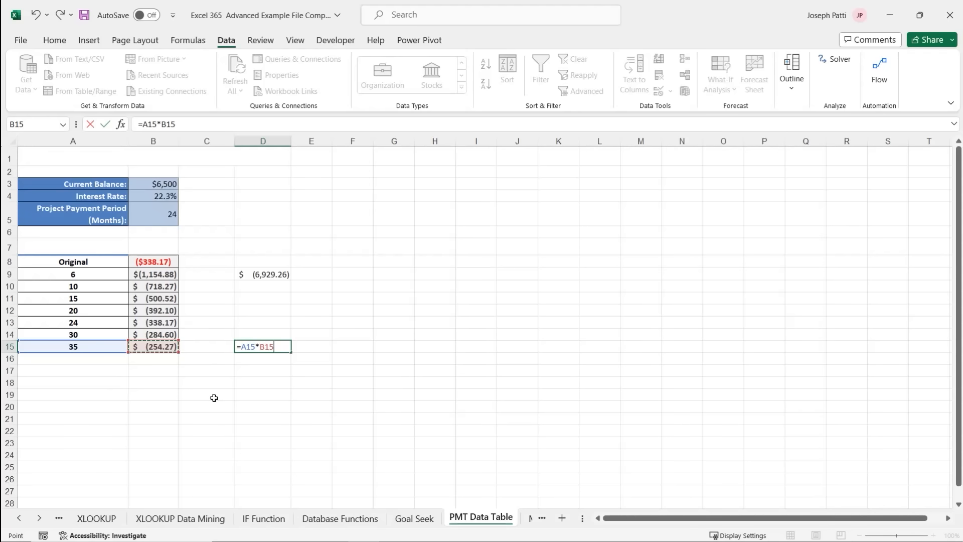
pyautogui.press('Return')
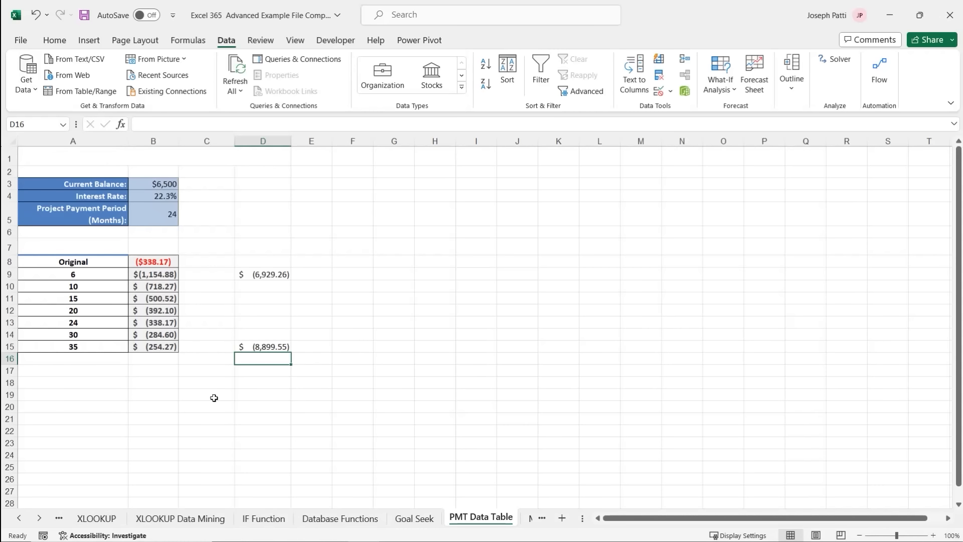
# Fill the total-paid formula from D9 down through D15.
pyautogui.click(266, 275)
pyautogui.moveTo(292, 279); pyautogui.dragTo(291, 352)
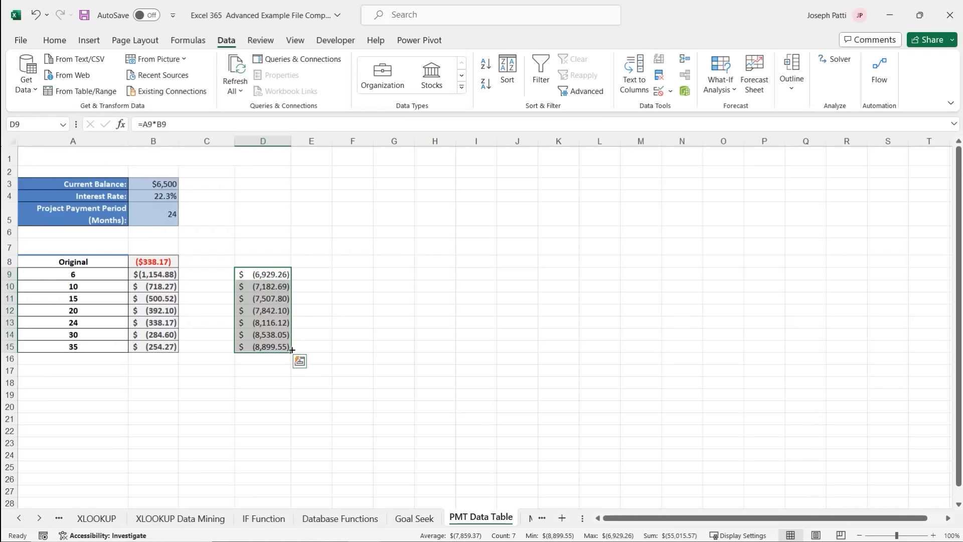
pyautogui.click(261, 371)
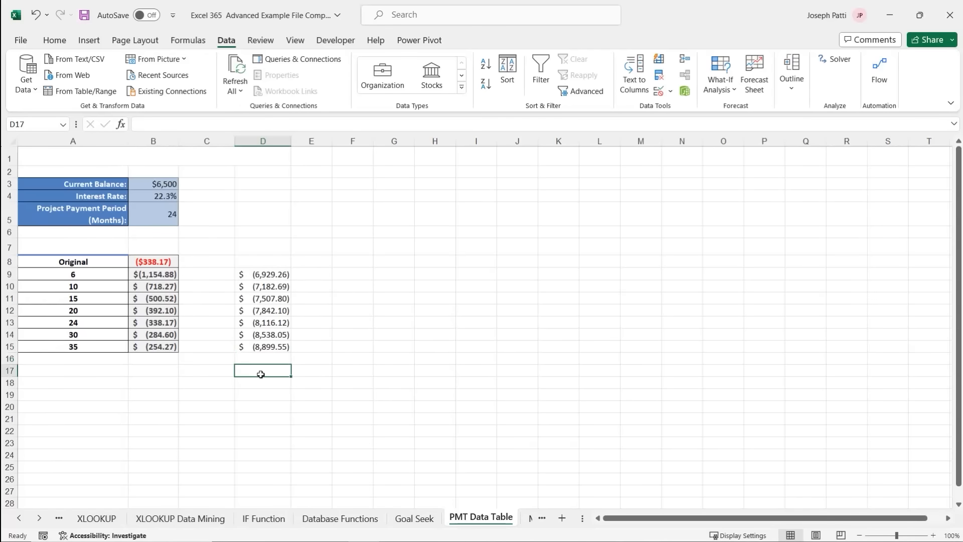
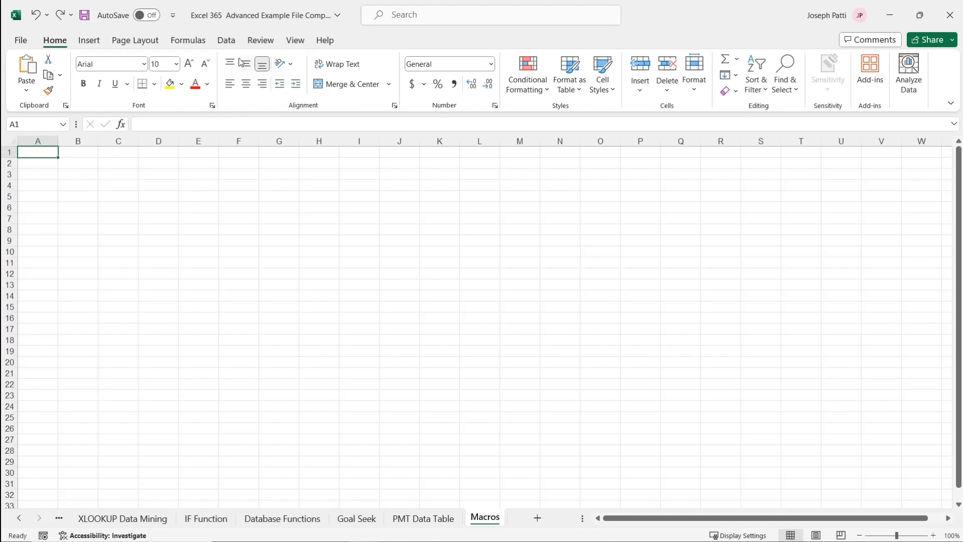
# Customize the ribbon to show the Developer tab among the main tabs.
pyautogui.rightClick(223, 44)
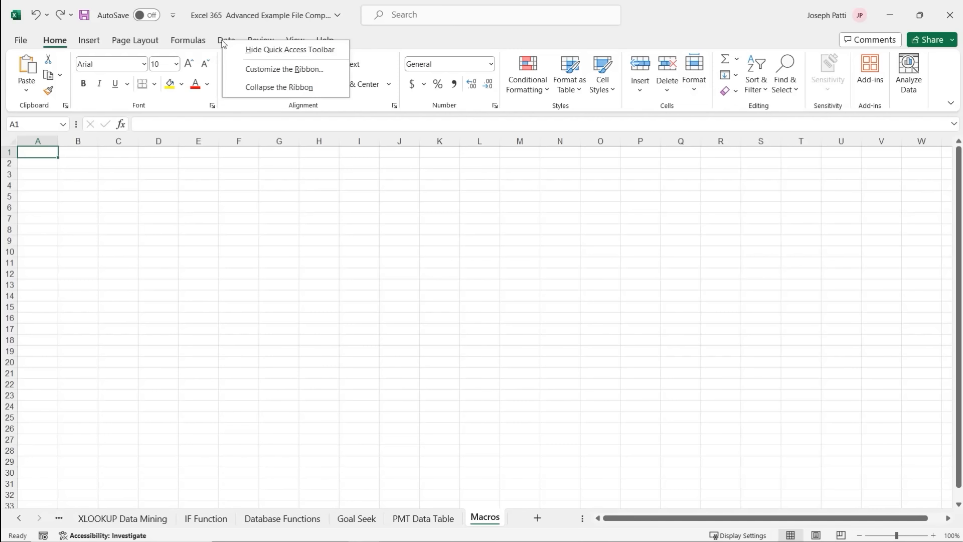
pyautogui.click(276, 70)
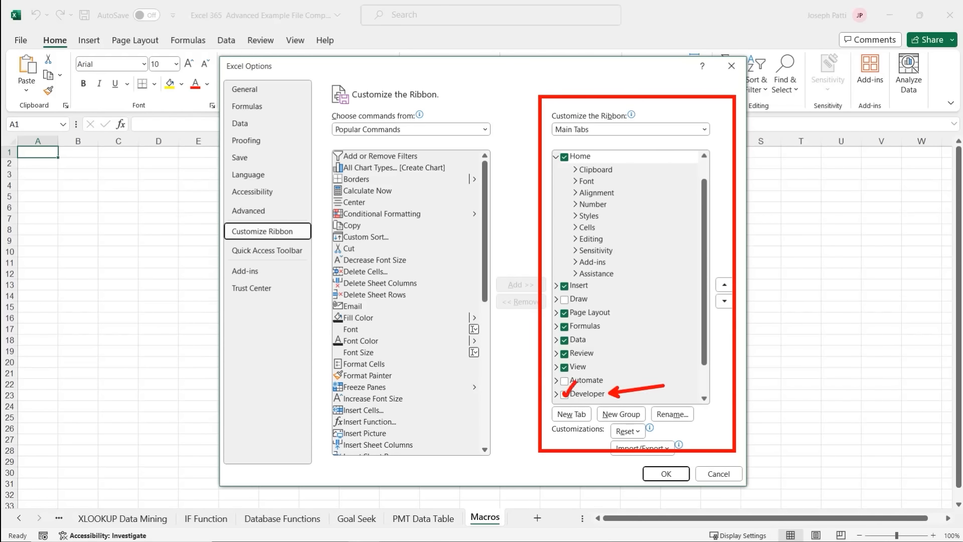
pyautogui.click(563, 395)
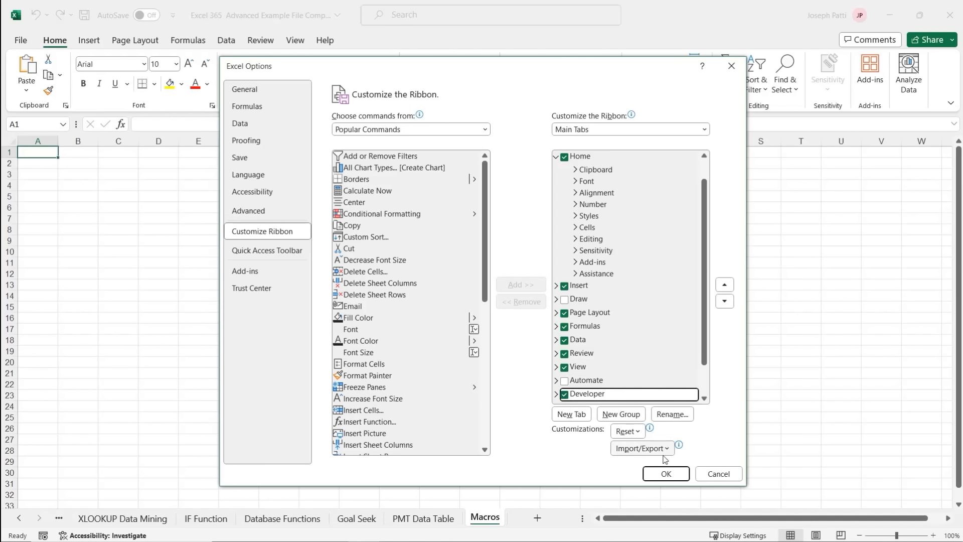
pyautogui.click(677, 477)
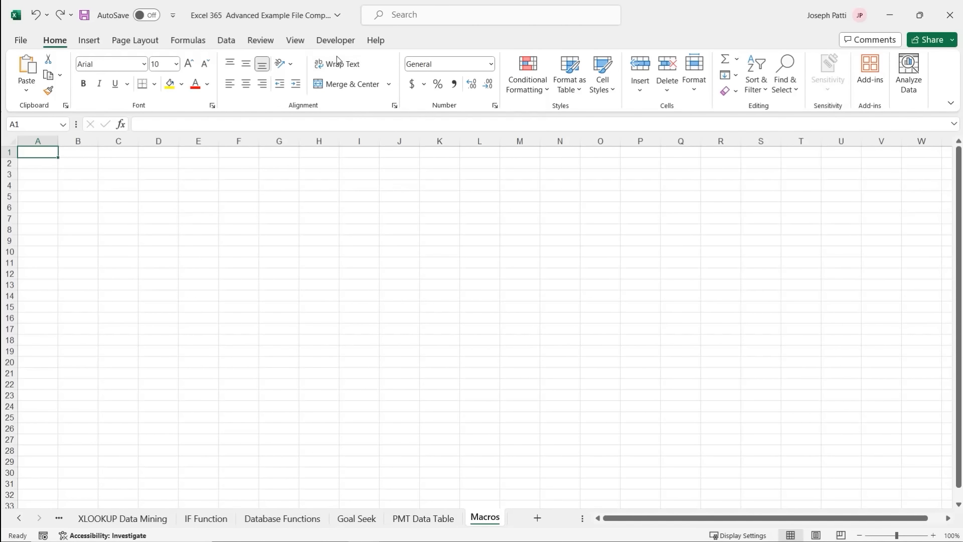
# Set up a new macro recording and name the macro Sign_In_Sheet.
pyautogui.click(334, 41)
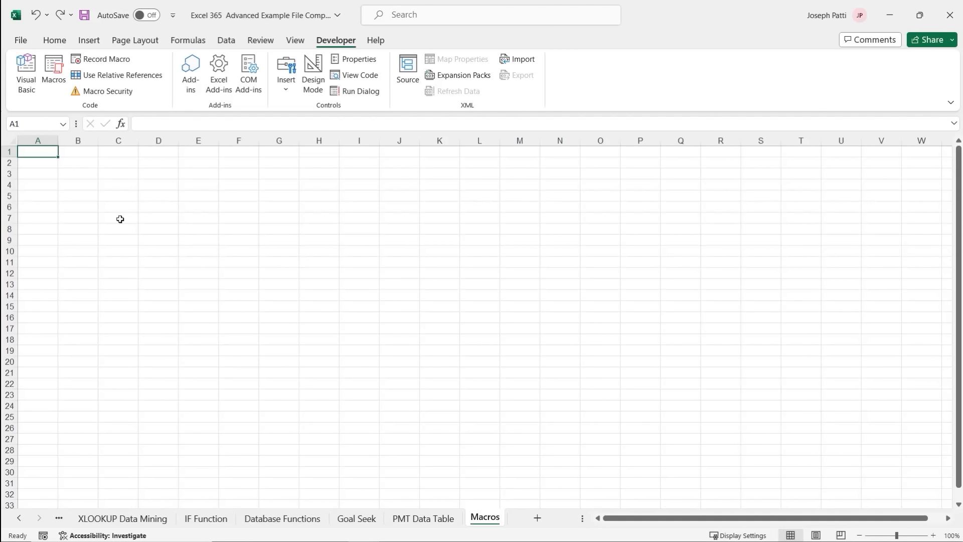
pyautogui.click(117, 66)
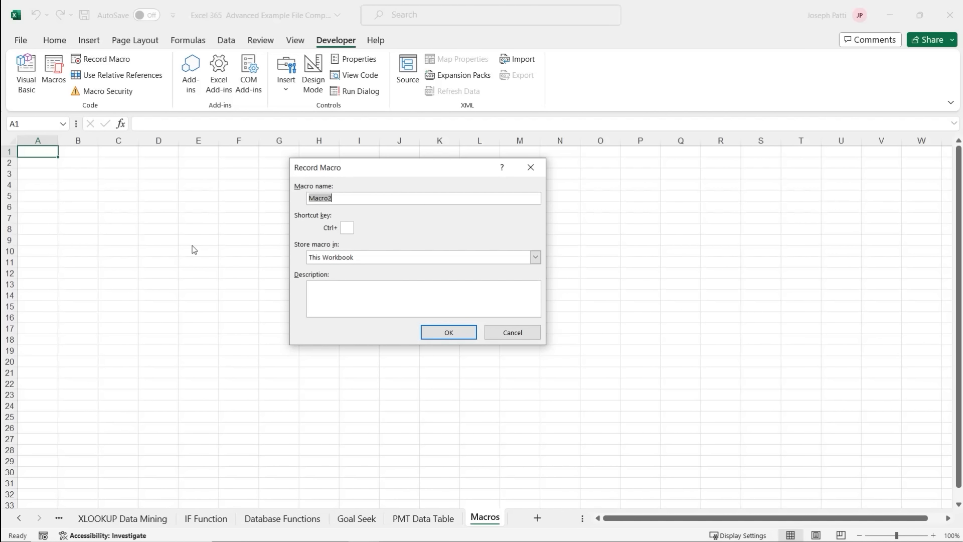
pyautogui.write('Sing')
pyautogui.press('BackSpace')
pyautogui.press('BackSpace')
pyautogui.write('gn')
pyautogui.write('_In_Sheet')
pyautogui.click(442, 335)
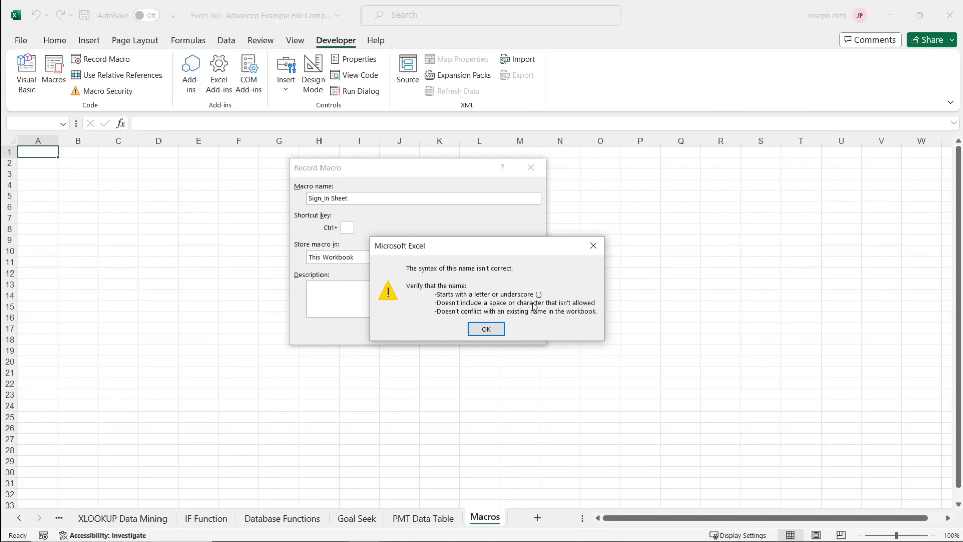
pyautogui.click(486, 329)
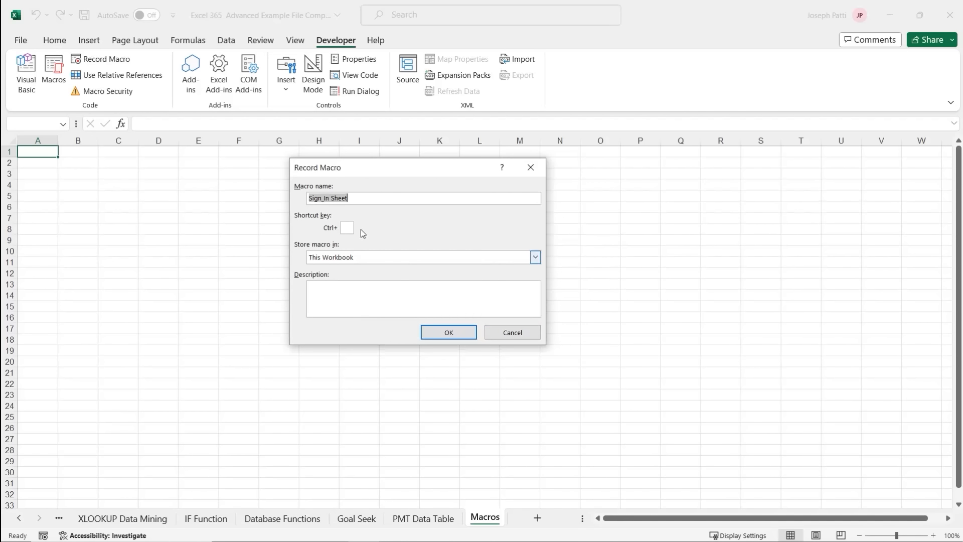
pyautogui.click(331, 198)
pyautogui.press('BackSpace')
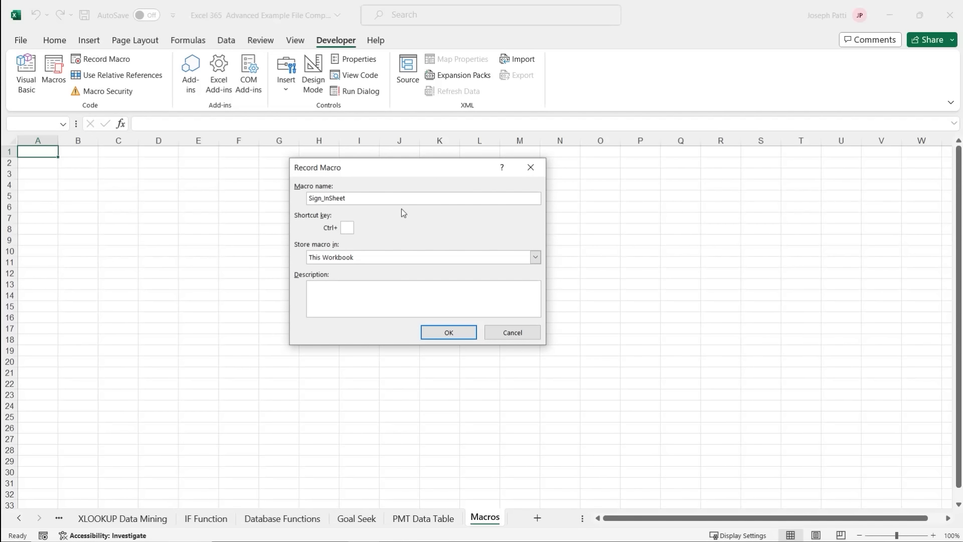
pyautogui.write('_')
# Assign the macro shortcut Ctrl+Shift+S, describe it as "Creates a sign in sheet." and start recording.
pyautogui.click(347, 229)
pyautogui.write('s')
pyautogui.press('BackSpace')
pyautogui.write('S')
pyautogui.click(356, 298)
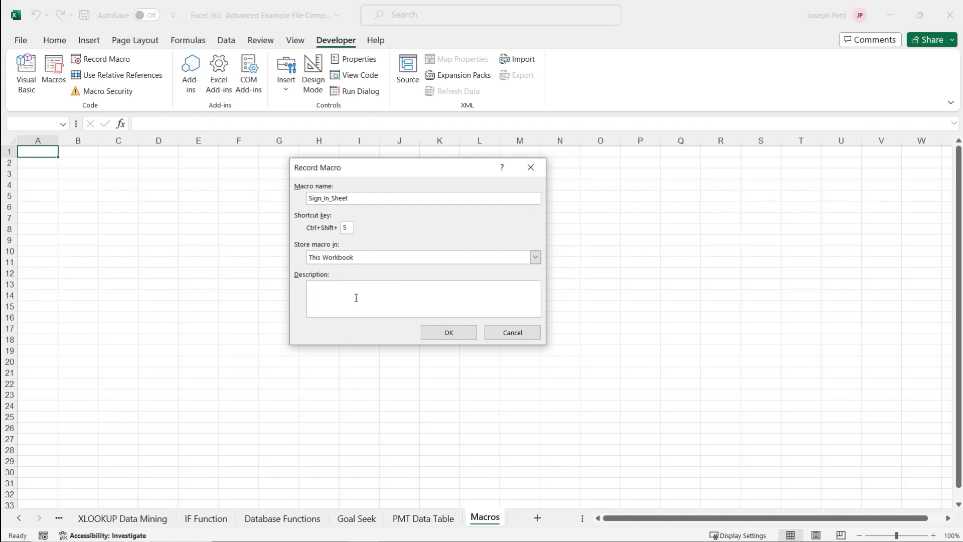
pyautogui.write('Creates a sign in sheet.')
pyautogui.click(456, 329)
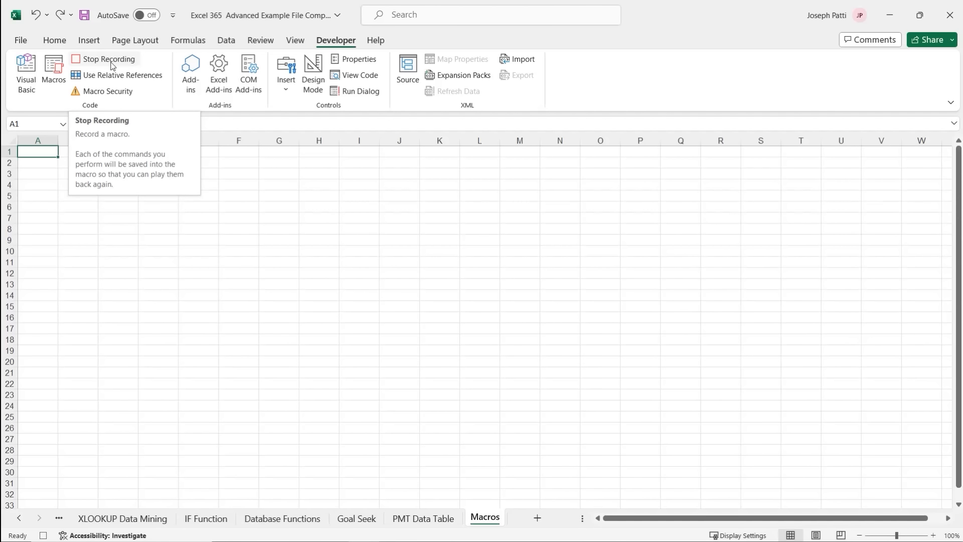
# Enter the heading SIGN IN SHEET in A1 and apply the Title cell style to it.
pyautogui.click(56, 41)
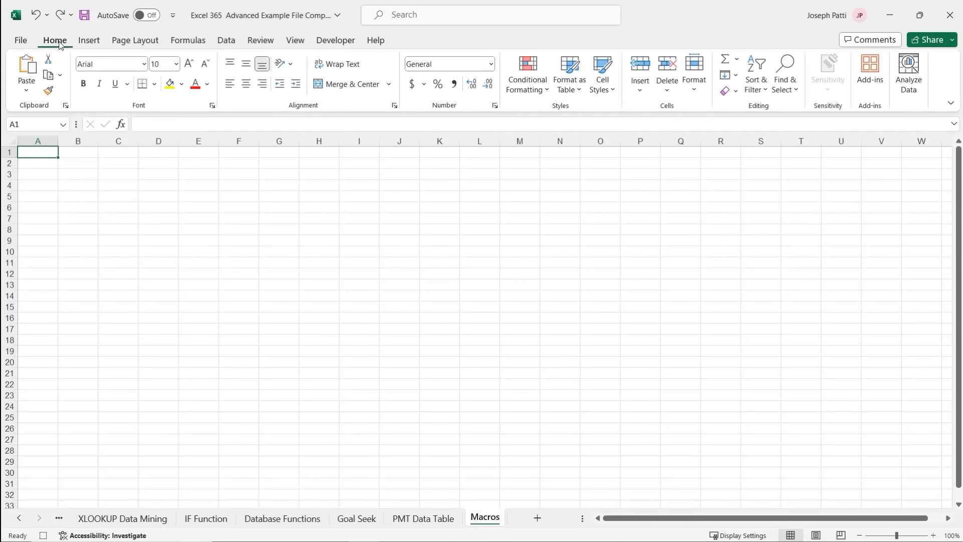
pyautogui.write('S')
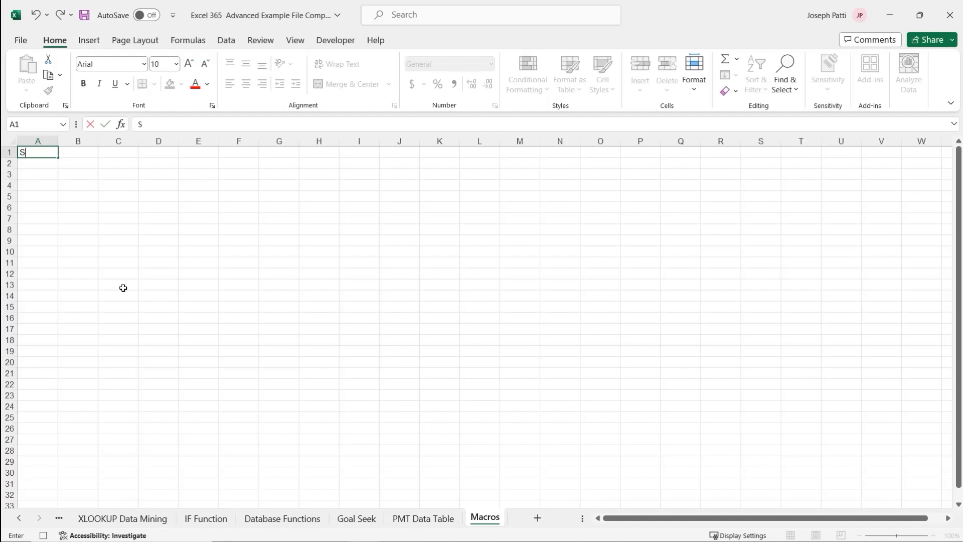
pyautogui.write('IGN IN SHEET')
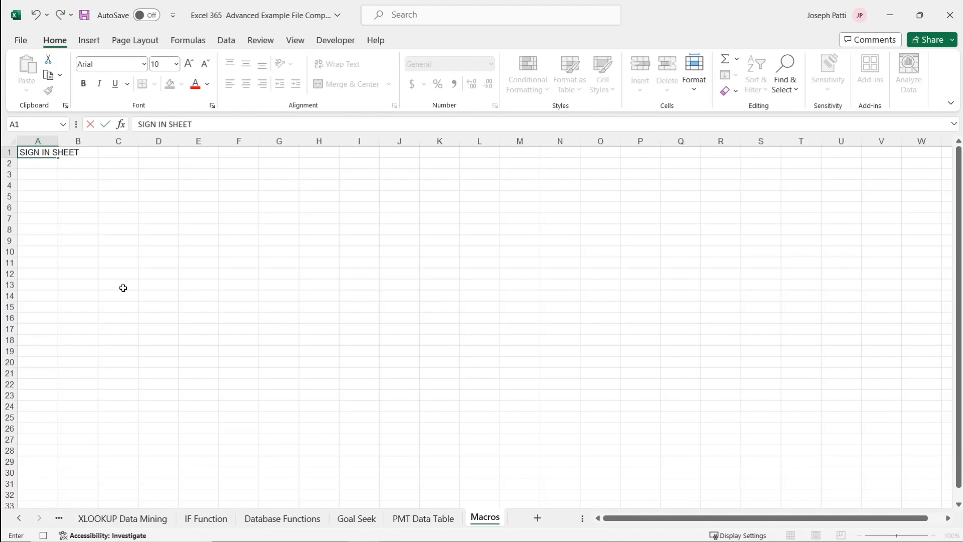
pyautogui.click(73, 196)
pyautogui.click(38, 153)
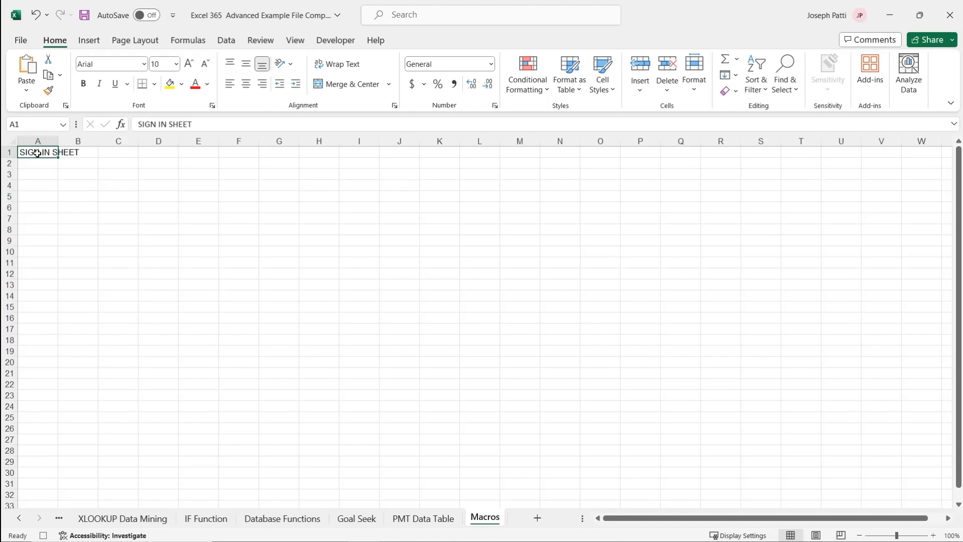
pyautogui.click(601, 91)
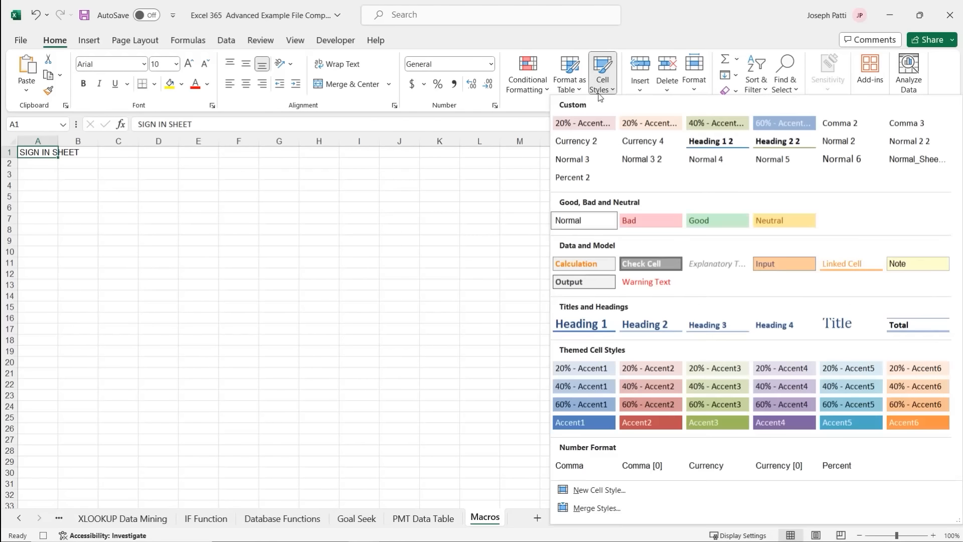
pyautogui.click(839, 325)
# Enter the TODAY function in cell A2 to insert the current date.
pyautogui.press('Return')
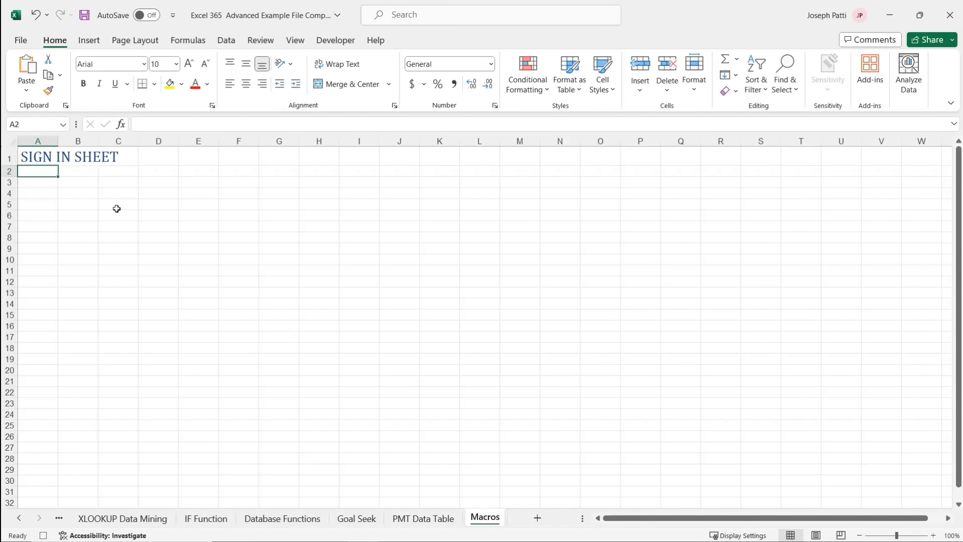
pyautogui.write('=')
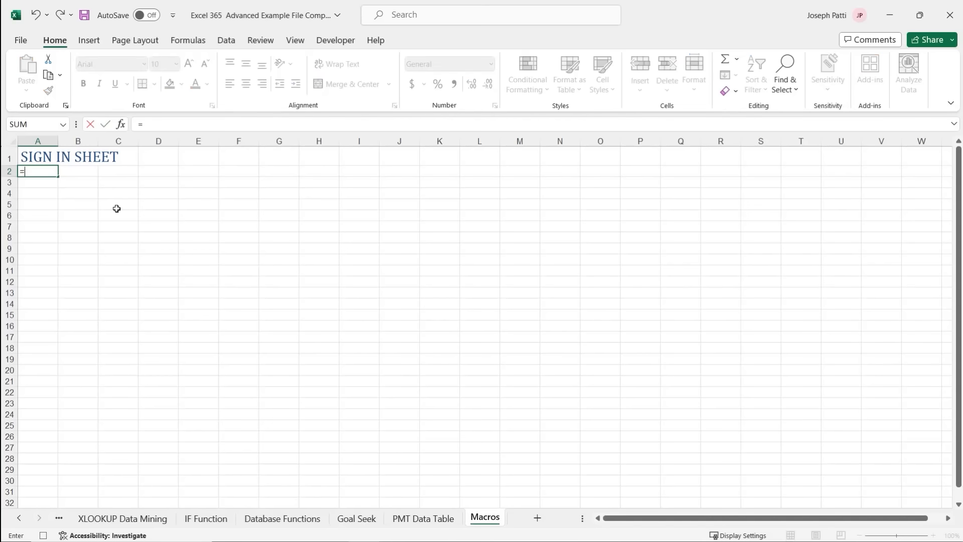
pyautogui.write('today')
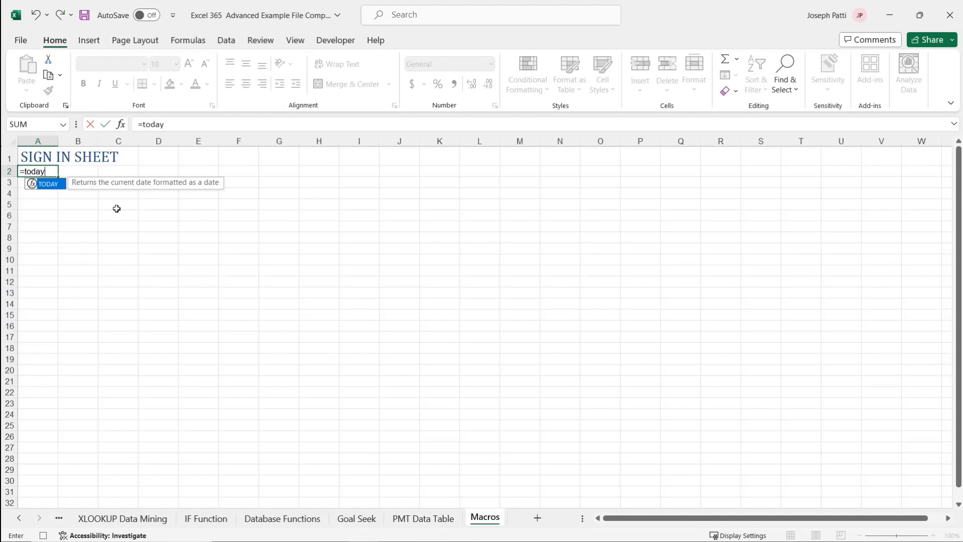
pyautogui.press('Tab')
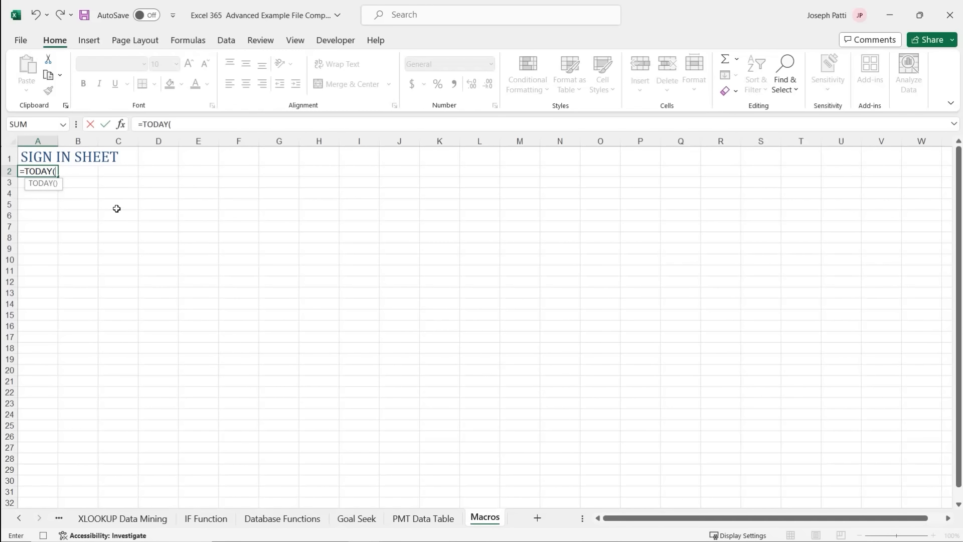
pyautogui.press('Return')
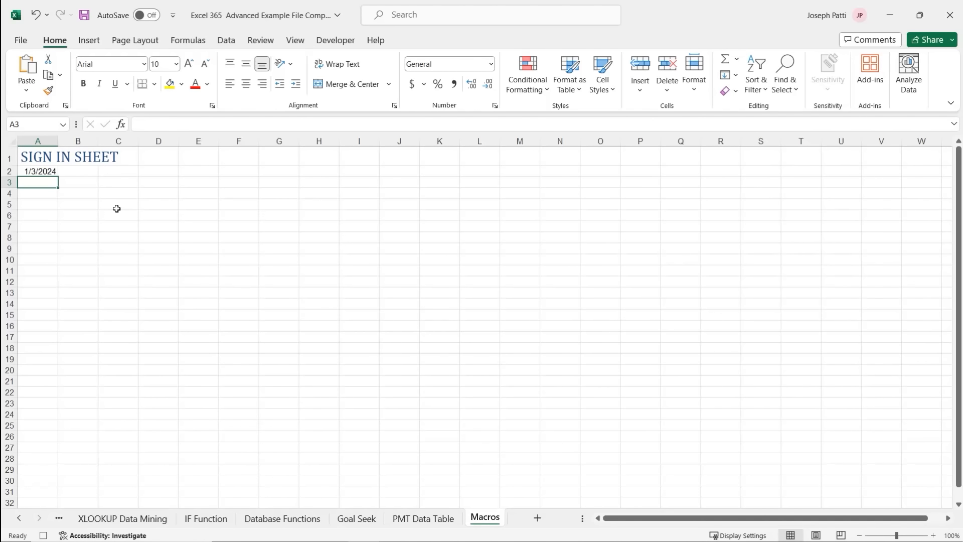
# Apply the Heading 4 cell style to the date in A2 and merge and center it across A2:C2.
pyautogui.click(50, 172)
pyautogui.click(612, 85)
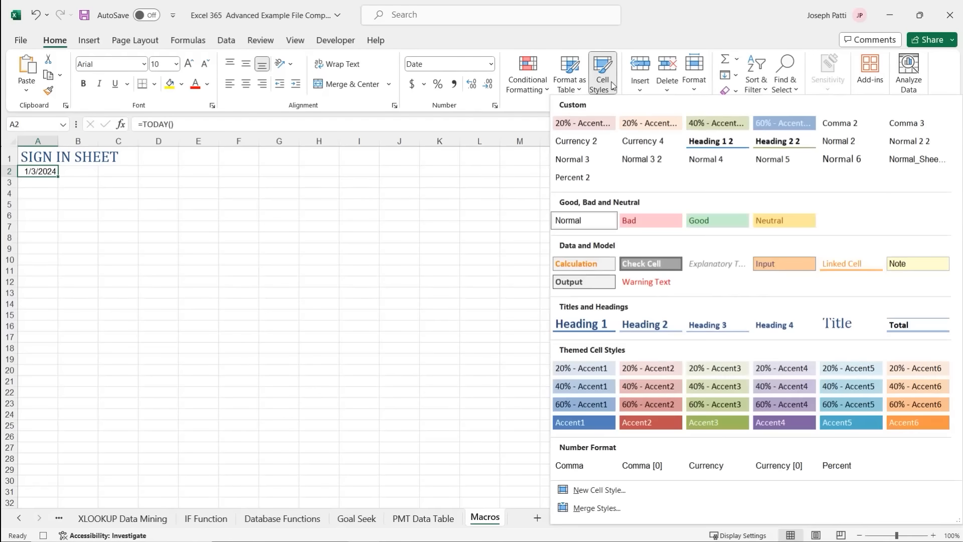
pyautogui.click(787, 331)
pyautogui.moveTo(33, 172); pyautogui.dragTo(122, 172)
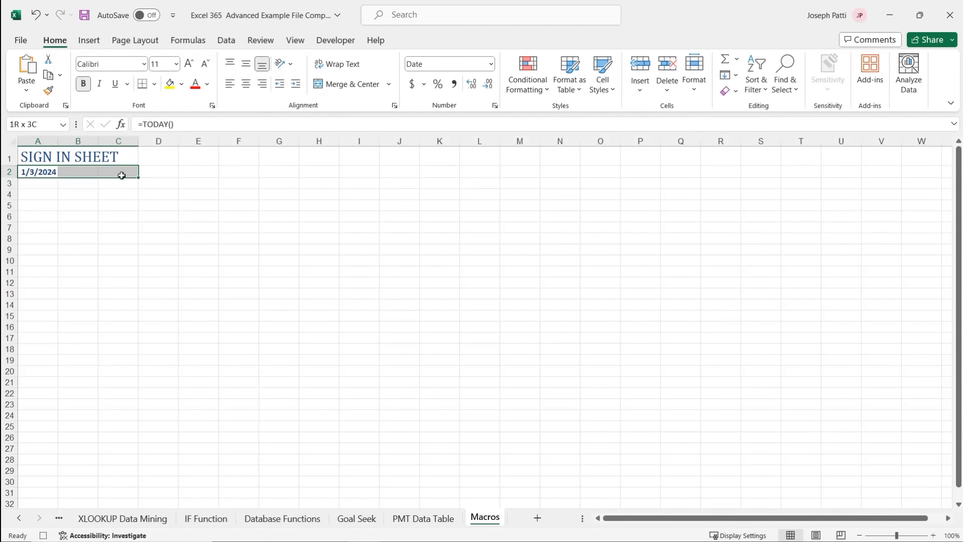
pyautogui.click(343, 87)
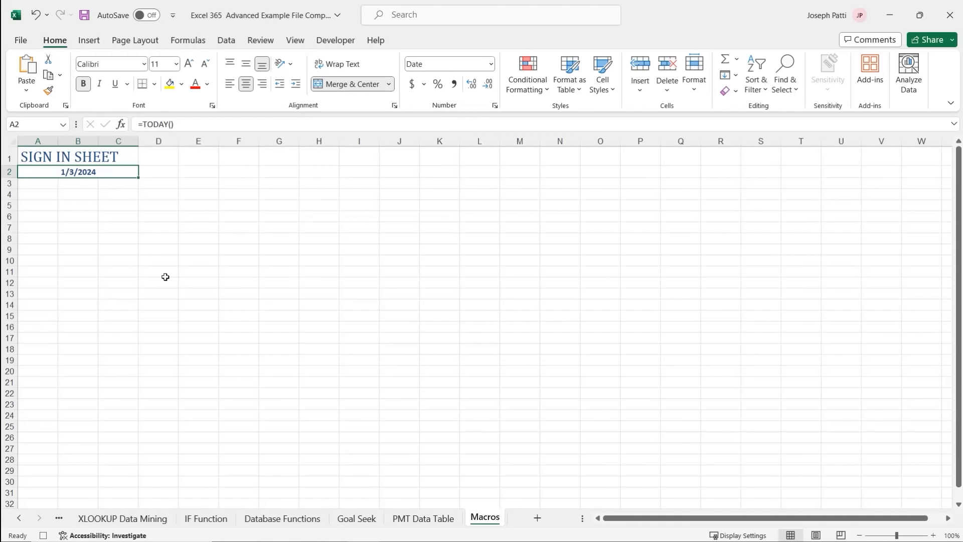
# Enter the column headings NUM, NAME and DEPT in cells A4, B4 and C4.
pyautogui.click(42, 192)
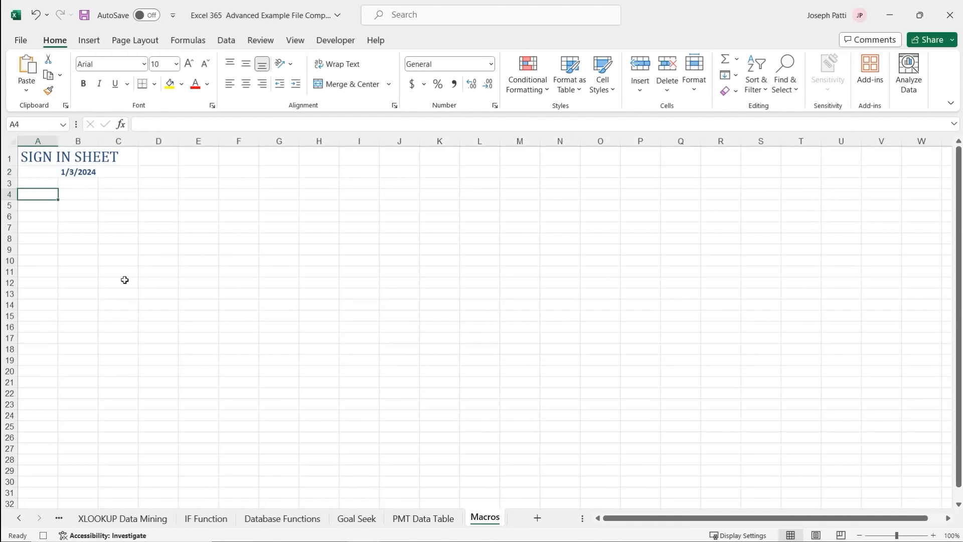
pyautogui.write('ID')
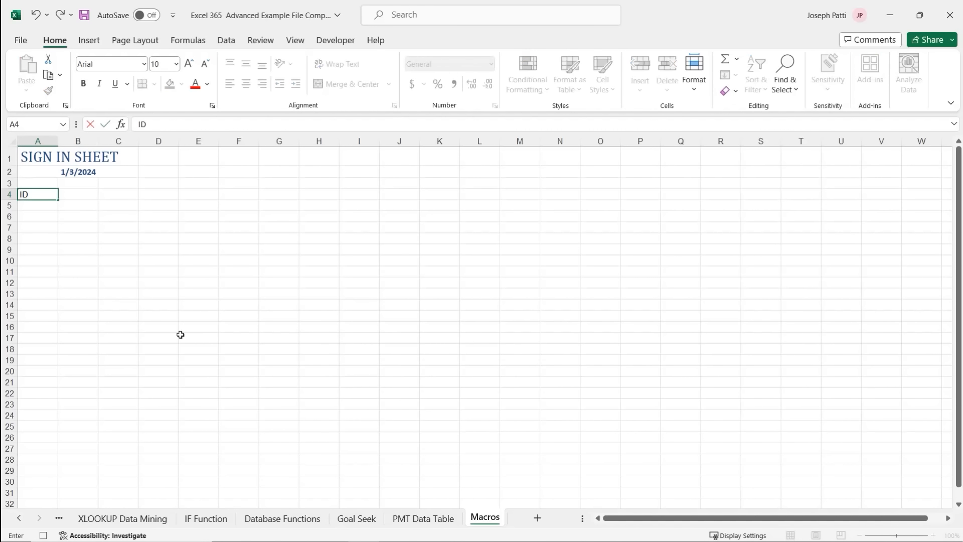
pyautogui.press('BackSpace')
pyautogui.press('BackSpace')
pyautogui.write('NUM')
pyautogui.press('Tab')
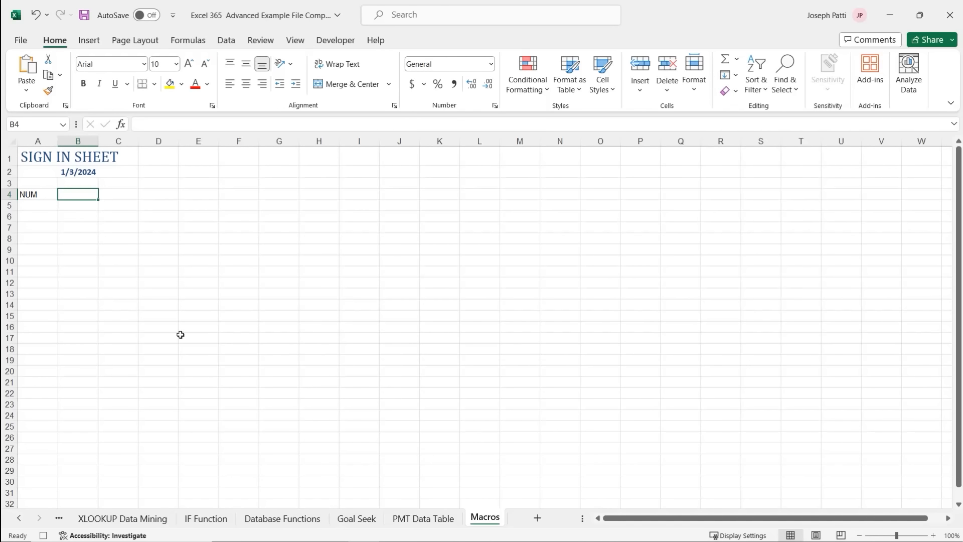
pyautogui.write('NAME')
pyautogui.press('Tab')
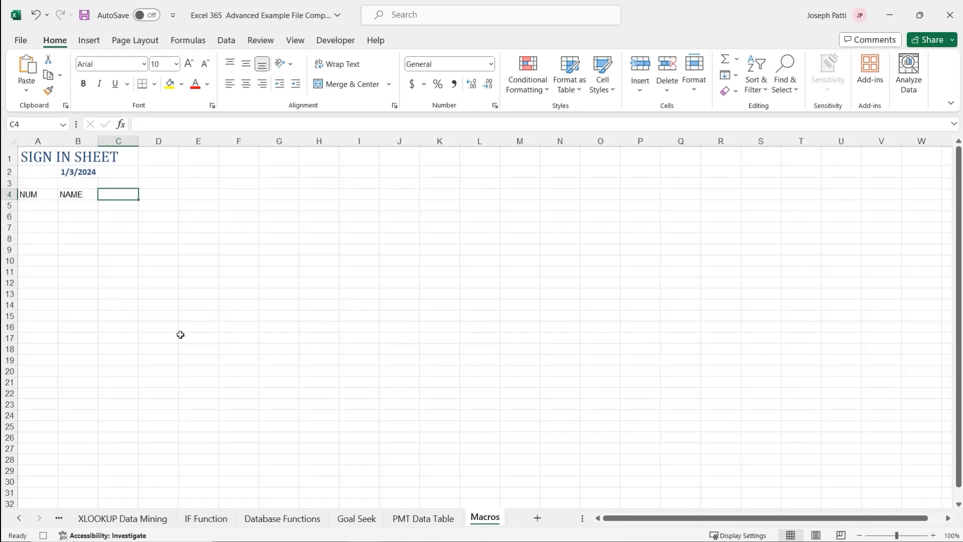
pyautogui.write('DEPT')
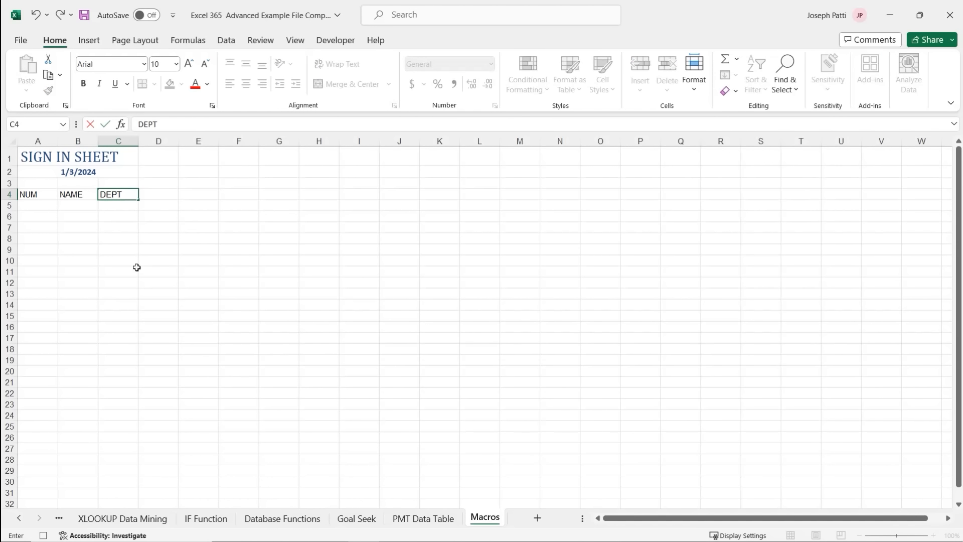
# Apply the Heading 3 cell style to the column headings in A4:C4.
pyautogui.click(95, 205)
pyautogui.moveTo(43, 195); pyautogui.dragTo(103, 200)
pyautogui.click(596, 91)
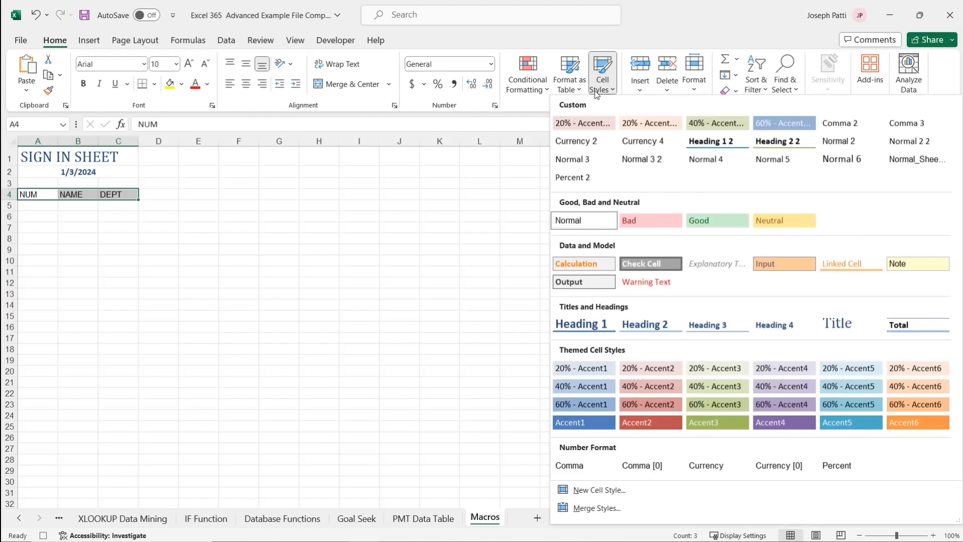
pyautogui.click(711, 325)
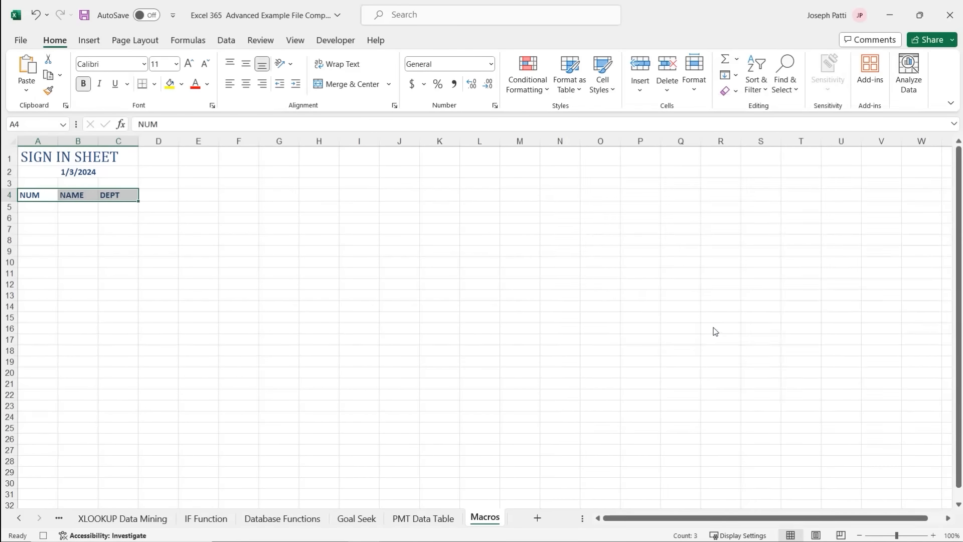
# Enter 1 in A5 and fill the number series down to 20 in A24.
pyautogui.click(39, 208)
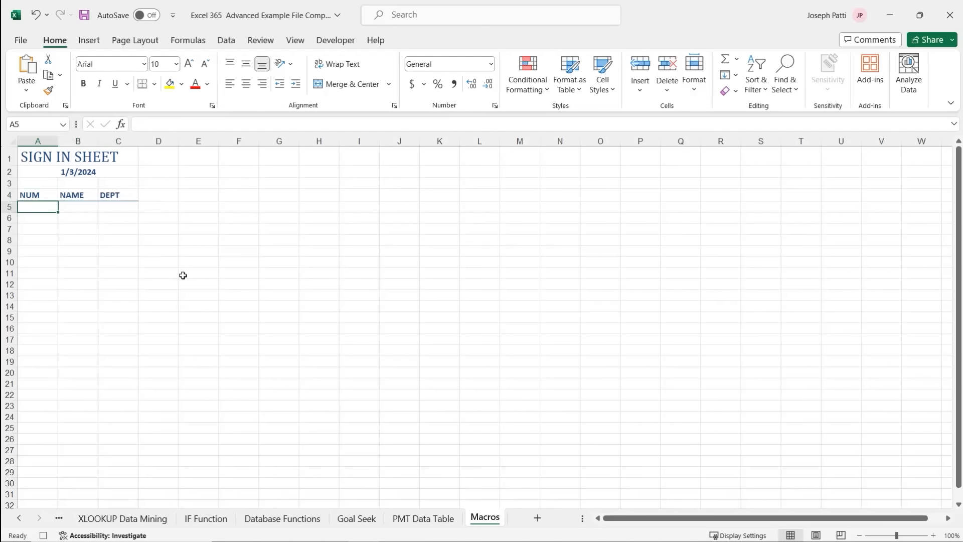
pyautogui.write('1')
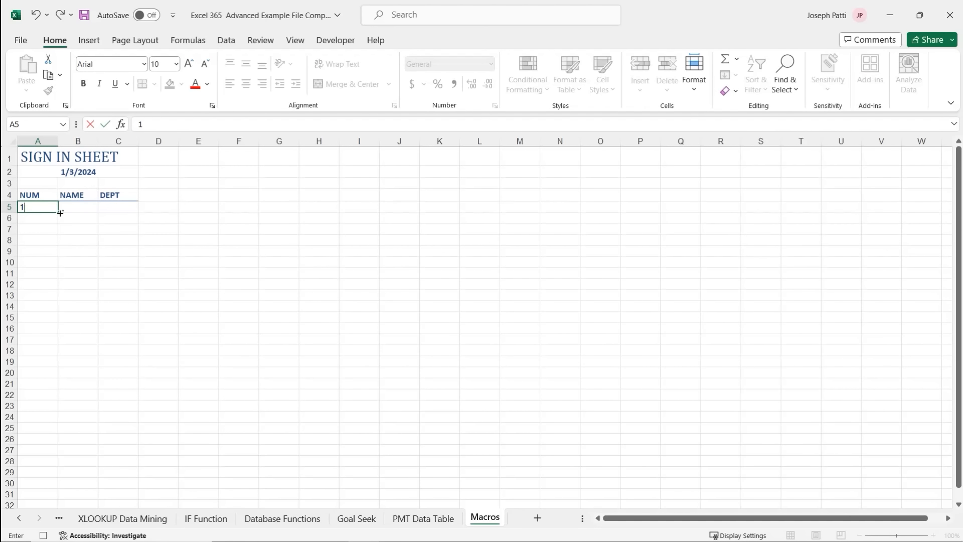
pyautogui.moveTo(60, 213); pyautogui.dragTo(58, 423)
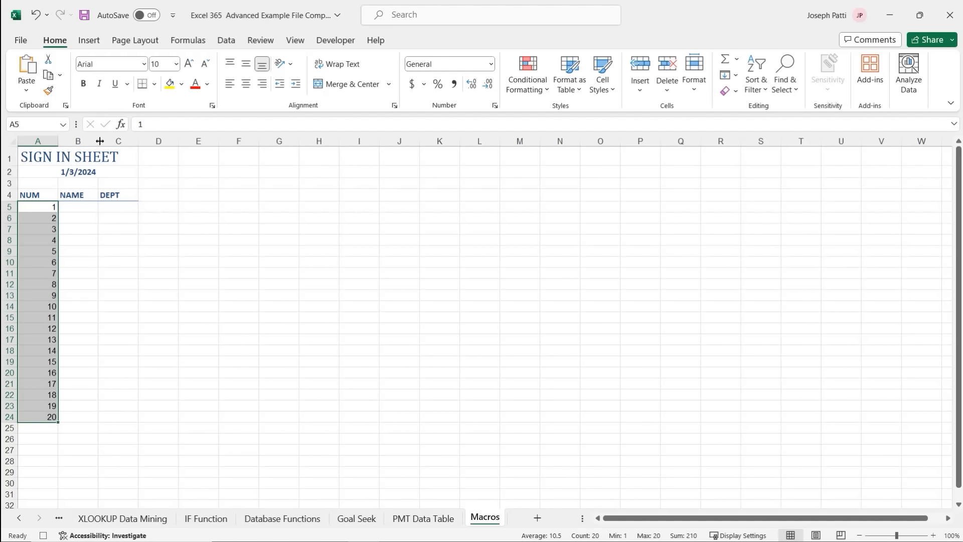
# Widen column B to about 12.7 and column C to about 14.4, and select cell D4.
pyautogui.moveTo(99, 141); pyautogui.dragTo(188, 142)
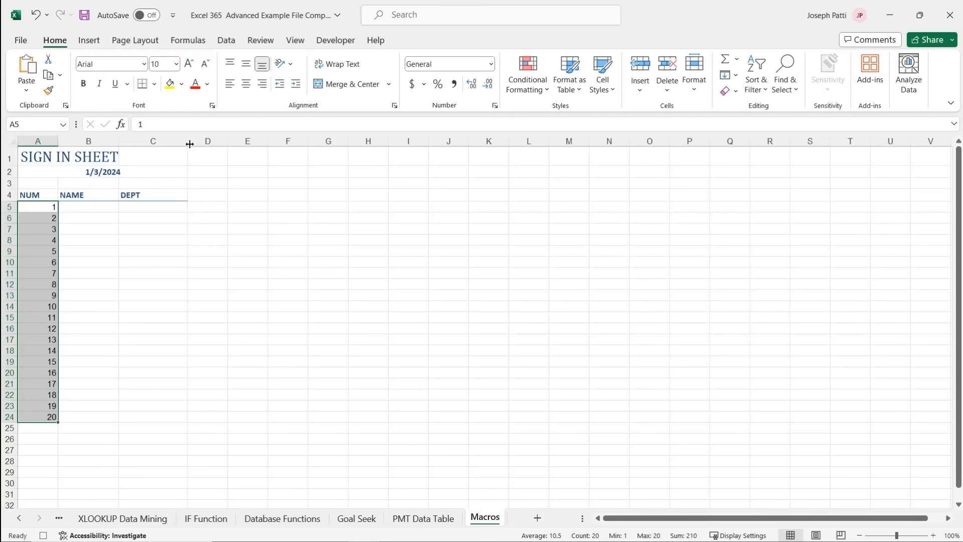
pyautogui.click(146, 239)
pyautogui.click(212, 198)
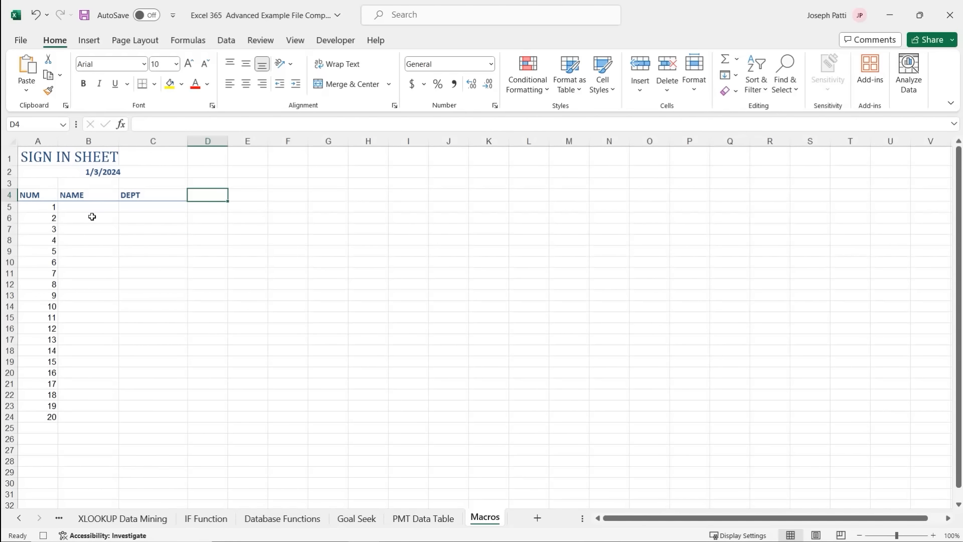
# Stop the macro recording and check the Sign_In_Sheet entry in the macro list without running it.
pyautogui.click(341, 43)
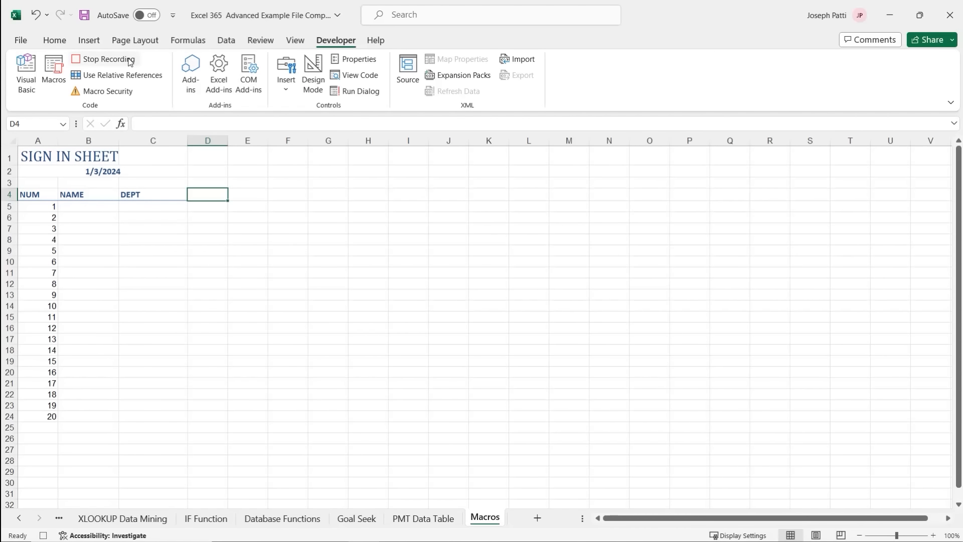
pyautogui.click(106, 59)
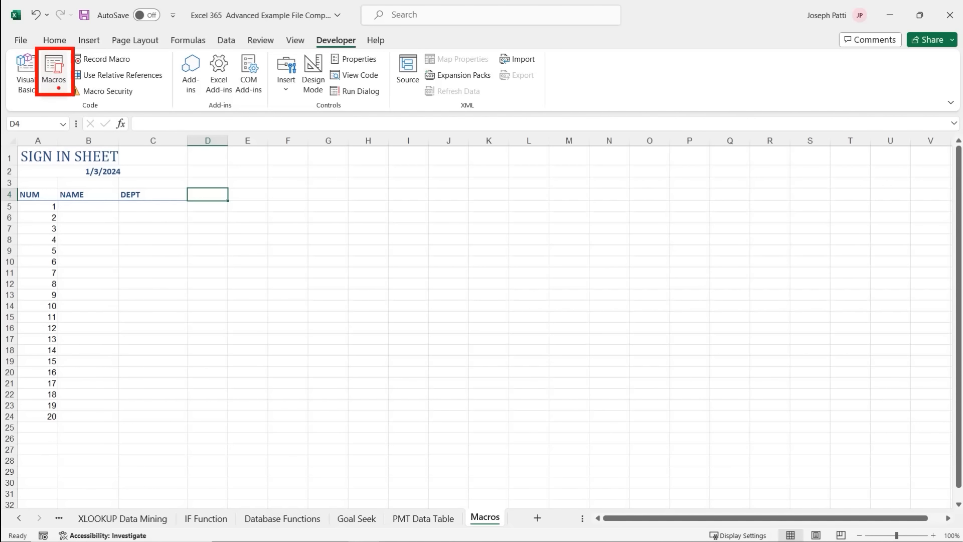
pyautogui.click(54, 68)
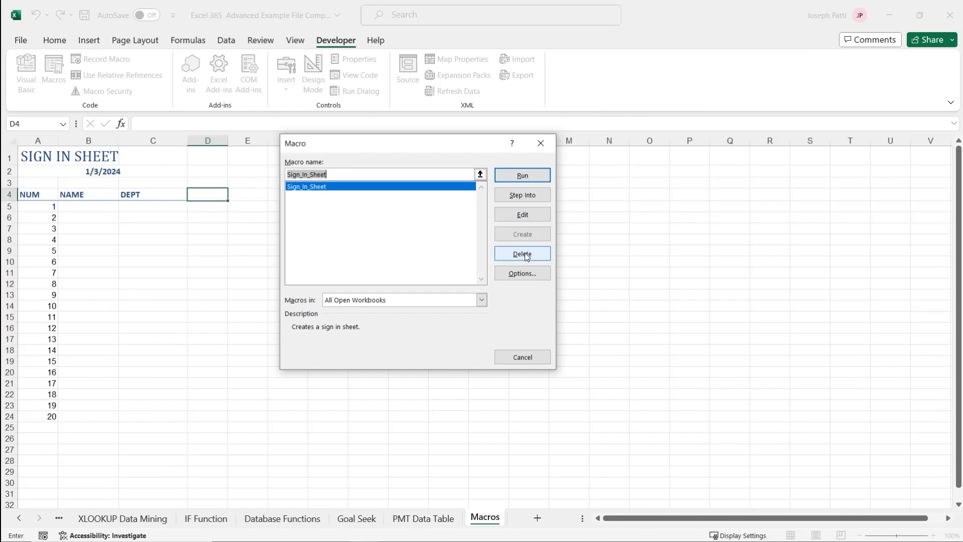
pyautogui.click(541, 357)
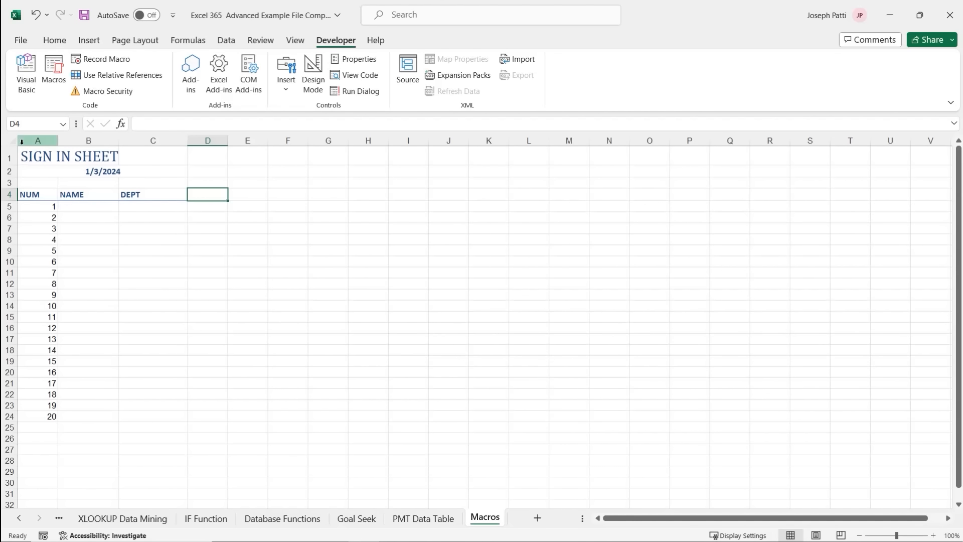
# Clear all contents and formatting from A1:G26 and run the Sign_In_Sheet macro with A1 selected.
pyautogui.moveTo(30, 158); pyautogui.dragTo(346, 440)
pyautogui.click(54, 40)
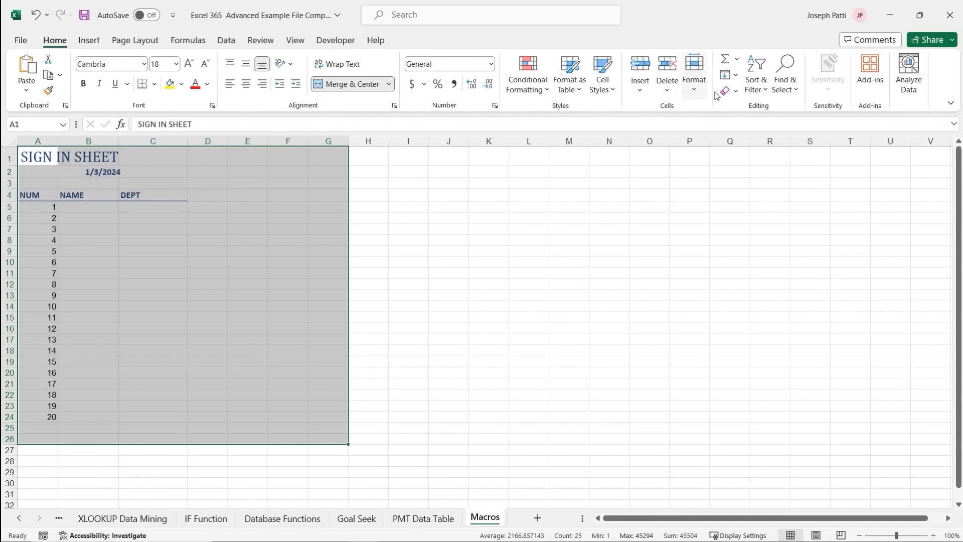
pyautogui.click(734, 93)
pyautogui.click(755, 108)
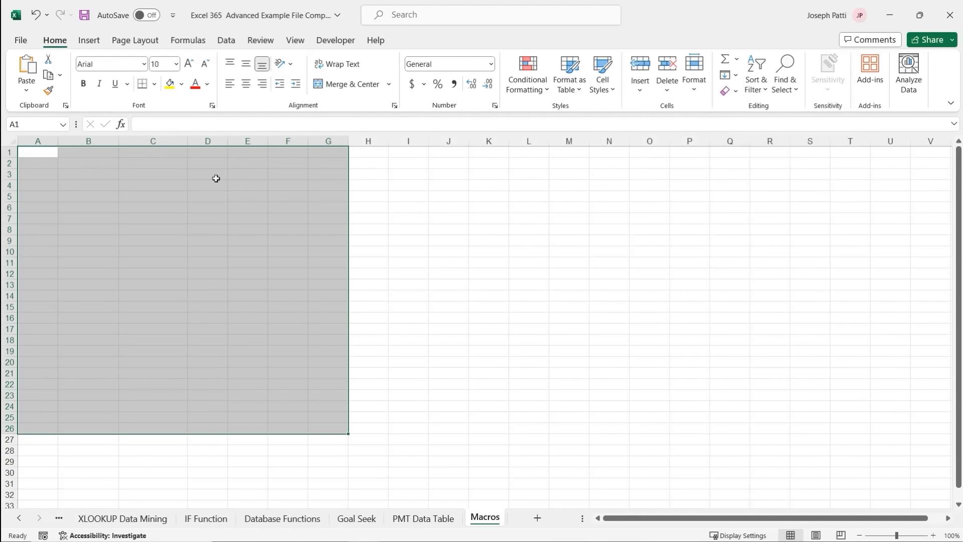
pyautogui.click(44, 153)
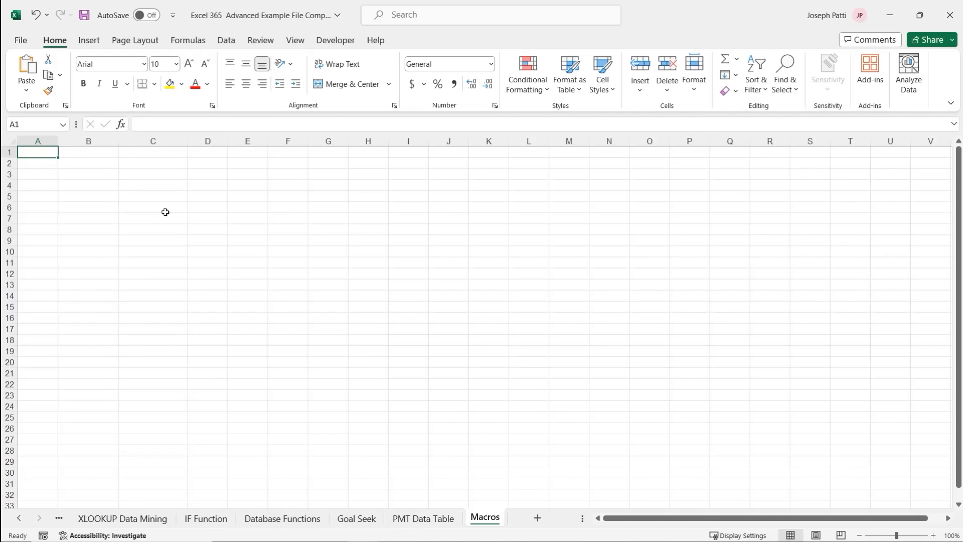
pyautogui.hotkey('ctrl', 'shift', 's')
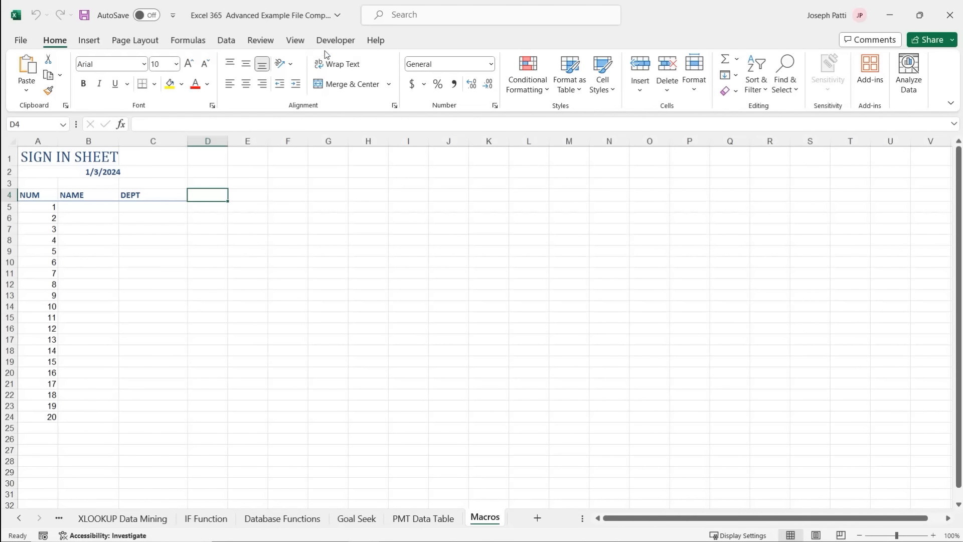
# Switch to the Visual Basic editor, open the code of Module1 and move its window to the upper part of the workspace.
pyautogui.click(335, 41)
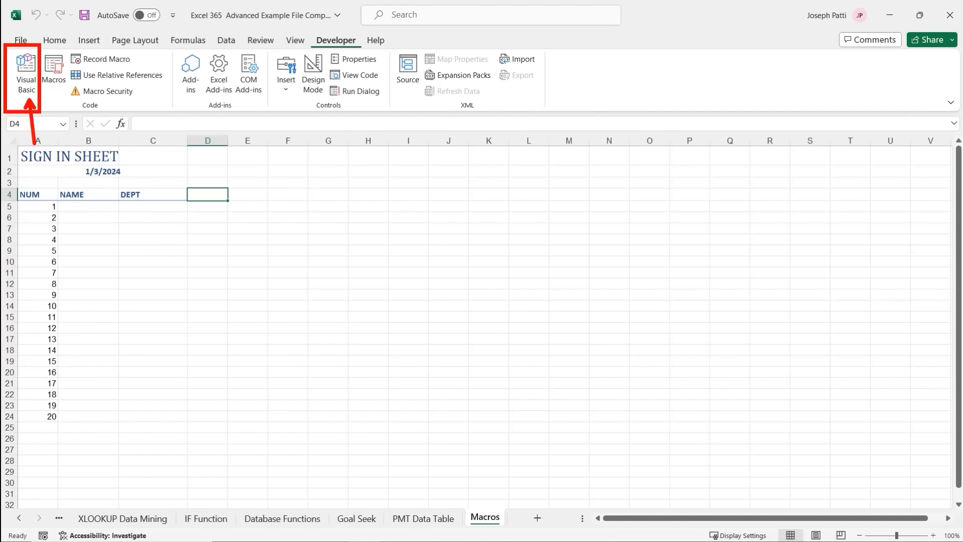
pyautogui.click(27, 75)
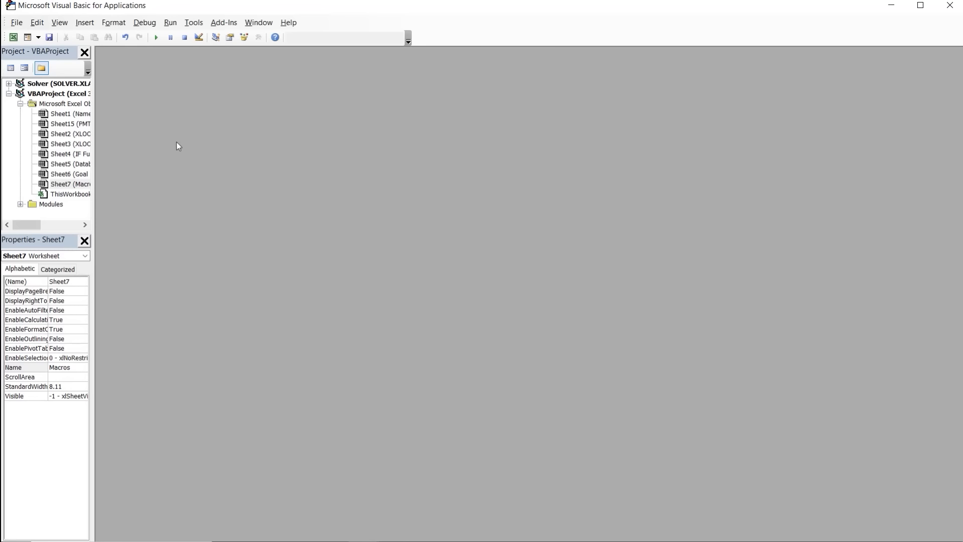
pyautogui.click(49, 206)
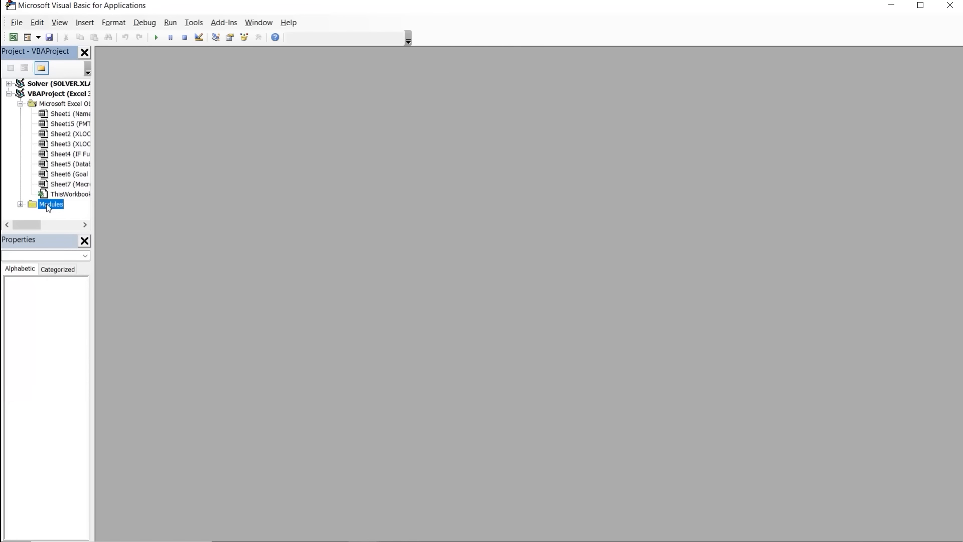
pyautogui.click(21, 204)
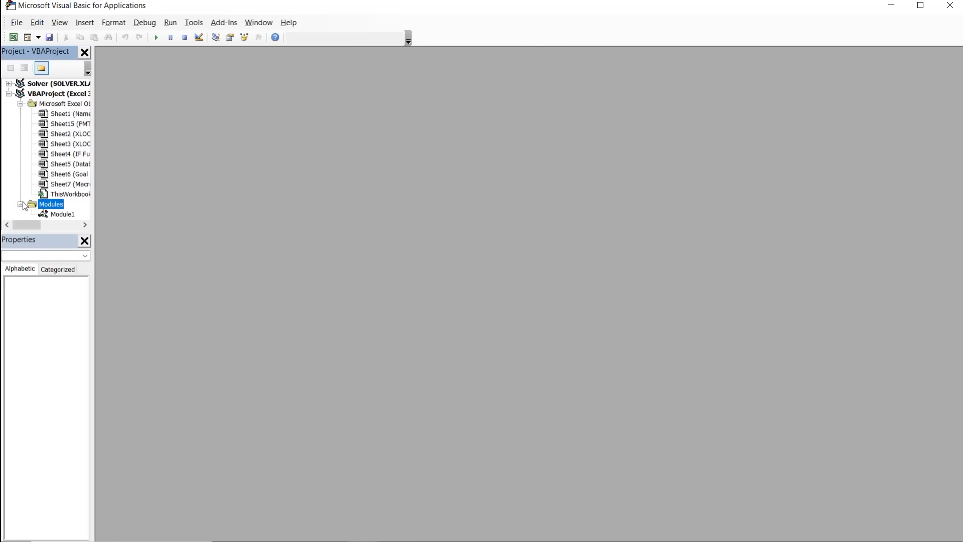
pyautogui.click(63, 215)
pyautogui.doubleClick(64, 215)
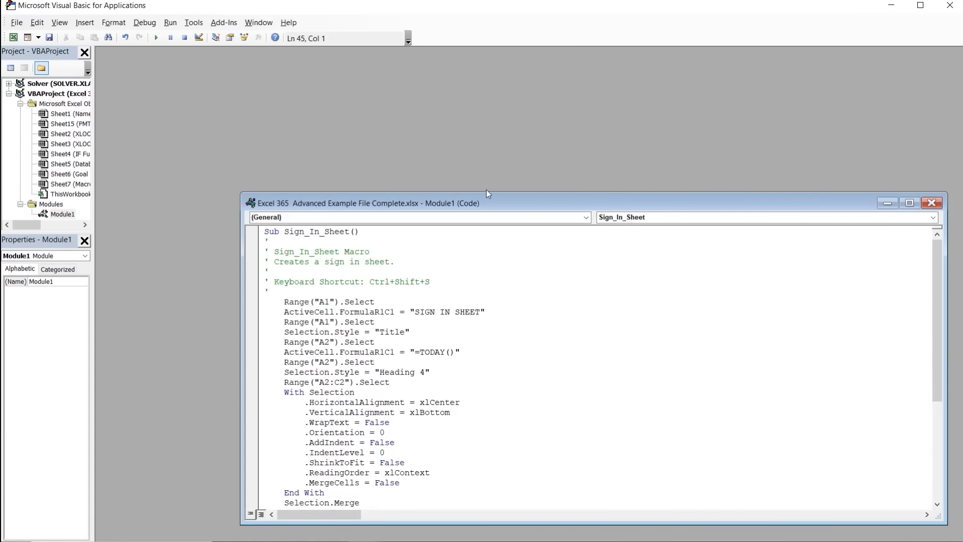
pyautogui.moveTo(487, 194); pyautogui.dragTo(401, 84)
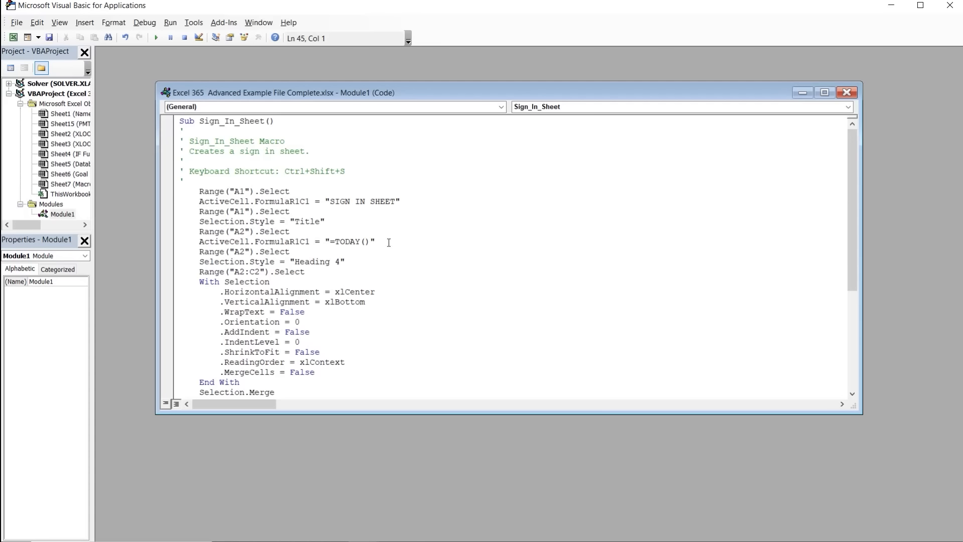
# Examine the recorded Sign_In_Sheet code from start to end and return to the Excel workbook.
pyautogui.scroll(-5, 370, 205)
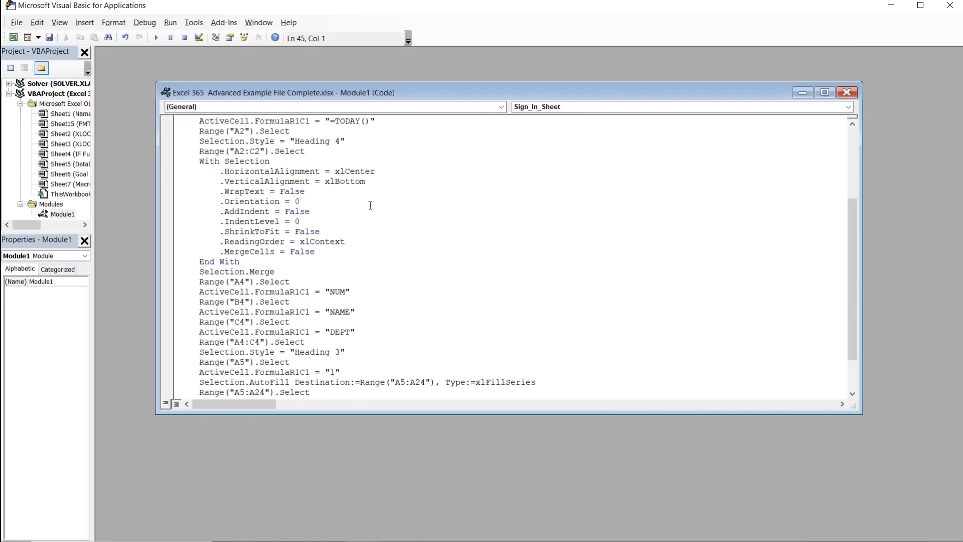
pyautogui.scroll(-1, 370, 205)
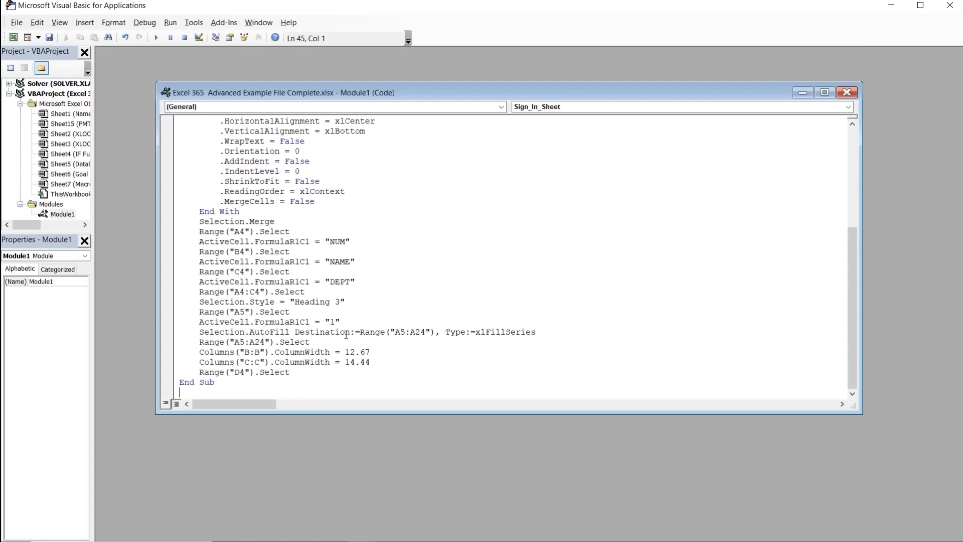
pyautogui.scroll(6, 346, 334)
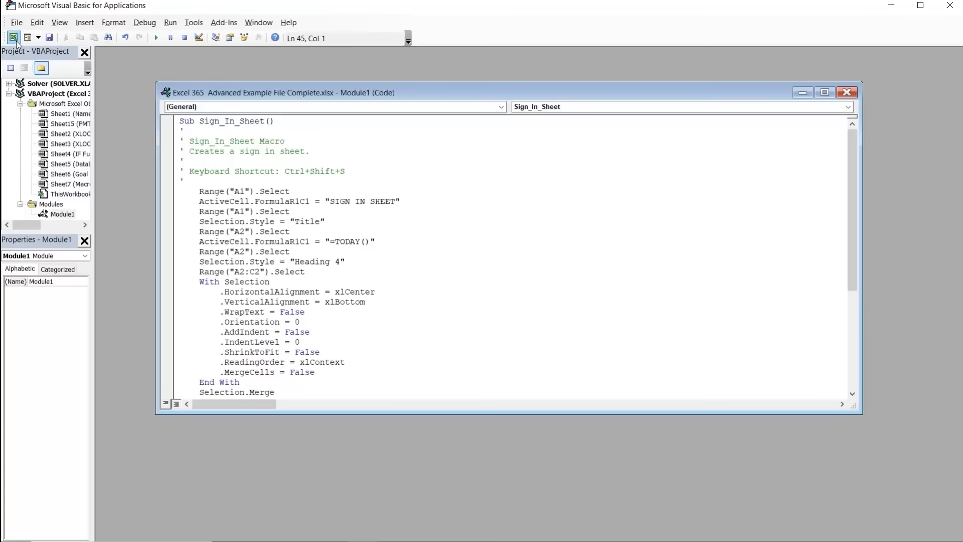
pyautogui.click(26, 55)
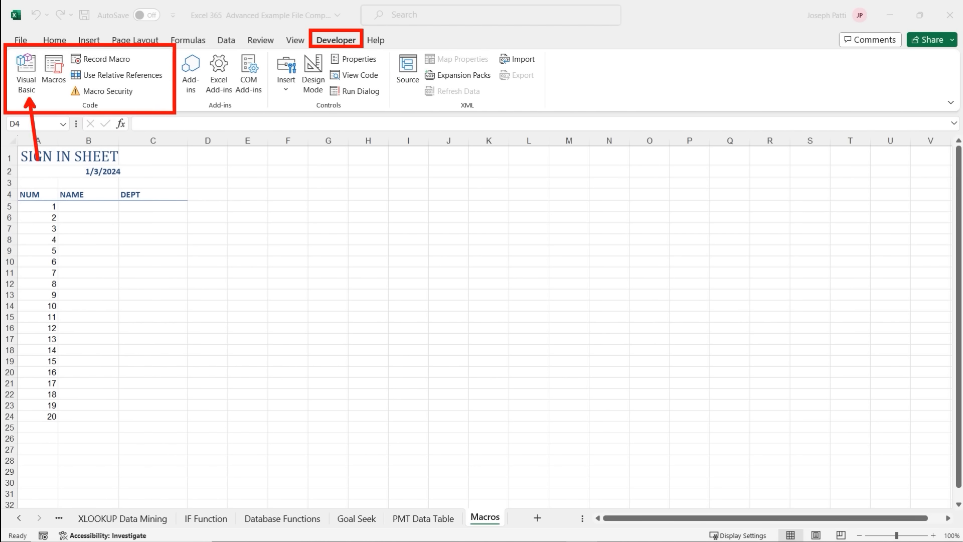
# Return to the Visual Basic editor, close the Module1 code window and insert a new module.
pyautogui.click(28, 91)
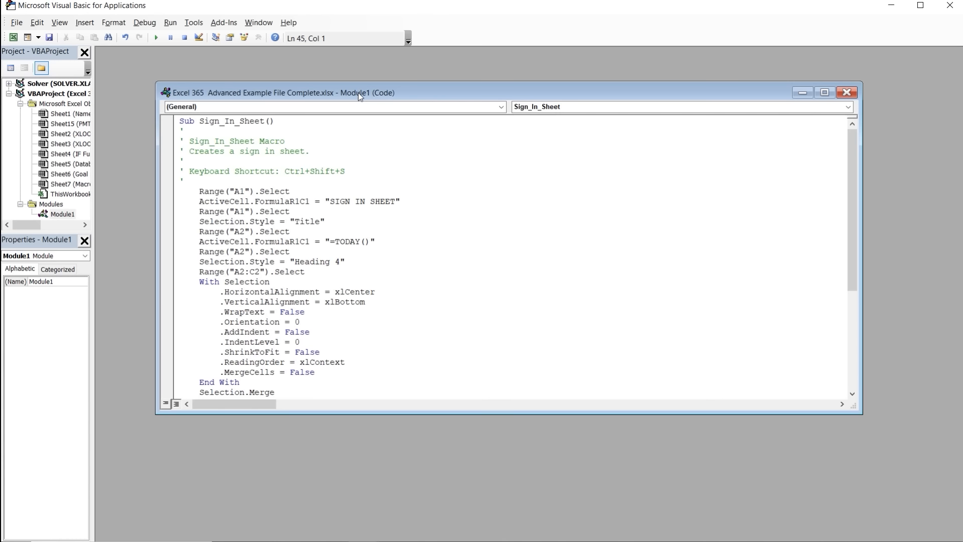
pyautogui.click(845, 93)
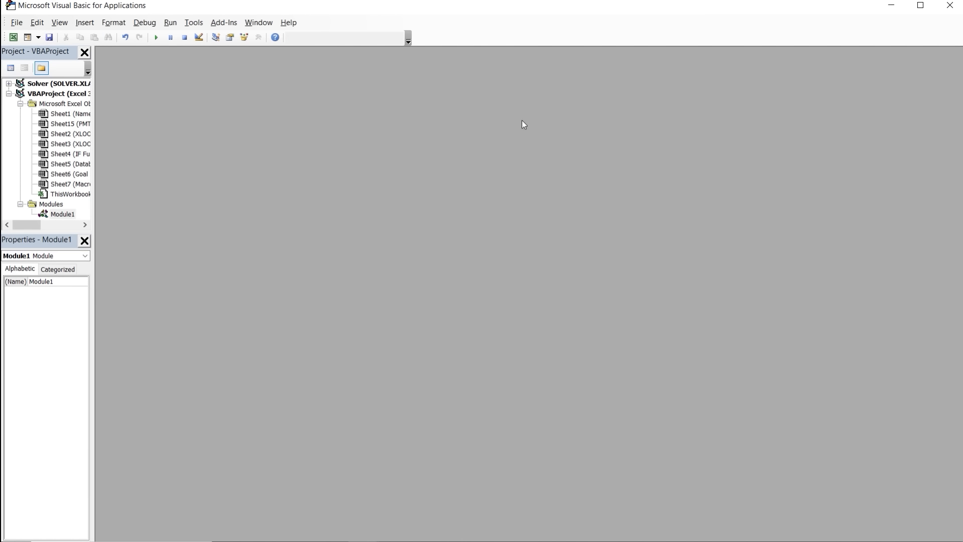
pyautogui.click(38, 38)
pyautogui.click(38, 37)
pyautogui.click(60, 68)
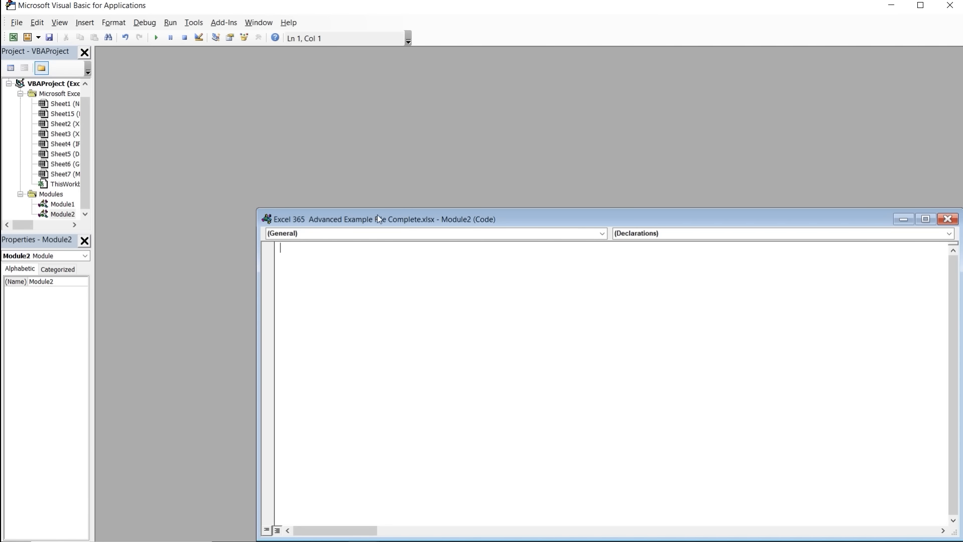
pyautogui.moveTo(378, 214); pyautogui.dragTo(278, 107)
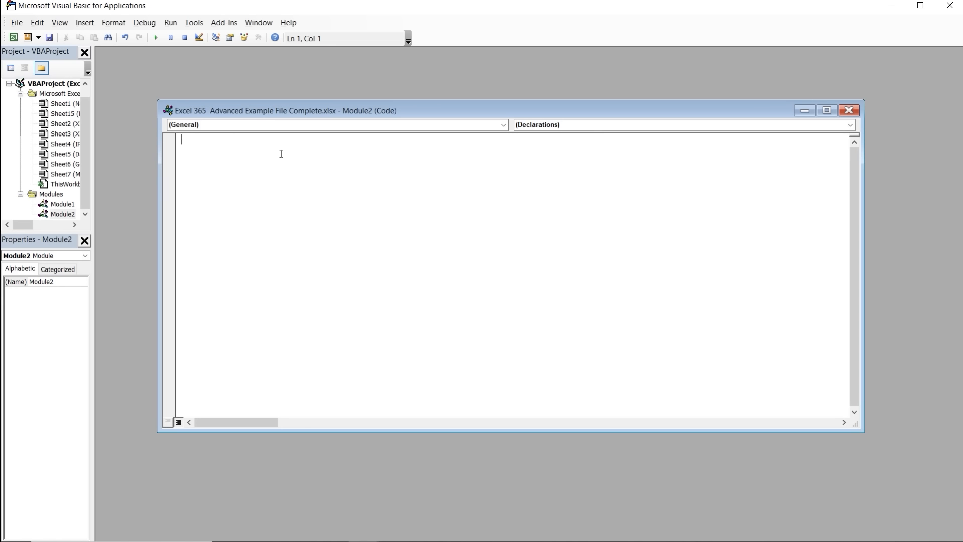
# Start a Sub procedure named Fun in the new module's code.
pyautogui.write('Sub')
pyautogui.write('Fun ()')
pyautogui.press('Return')
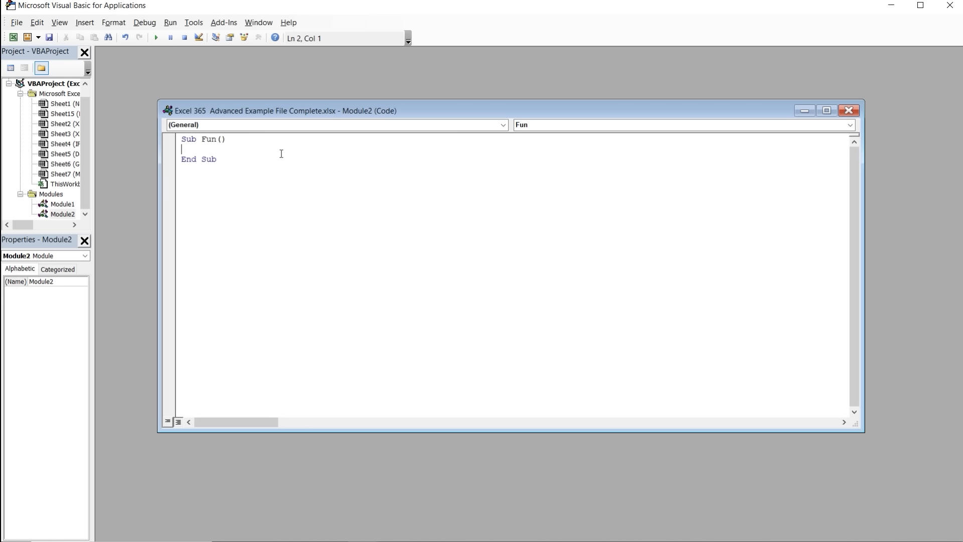